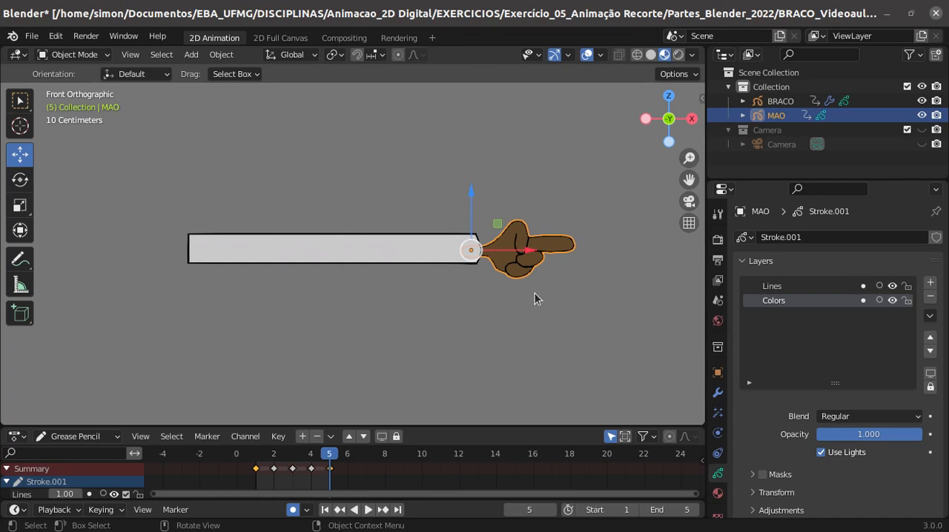
- Inspect the BRACO arm and MAO hand objects from an oblique angle and from the front
middle_drag(582, 288, 606, 247)
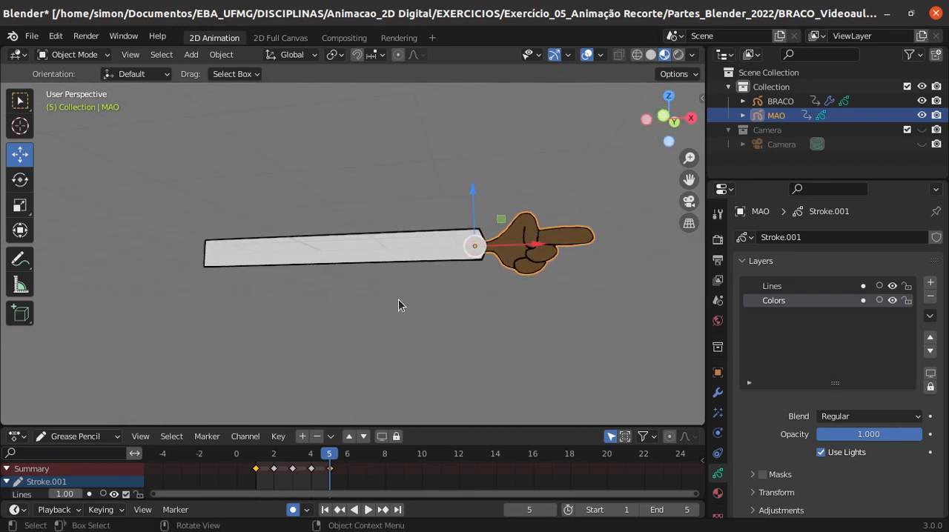
click(664, 117)
click(365, 250)
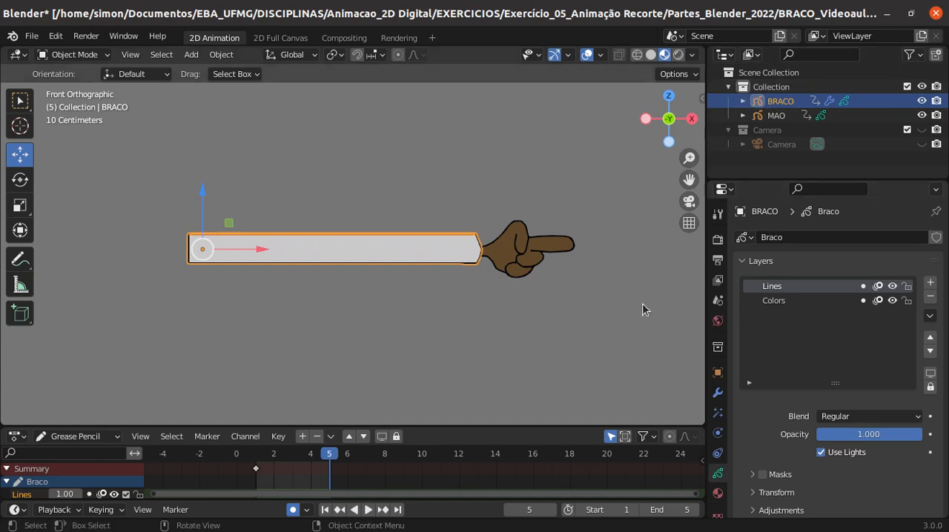
click(531, 255)
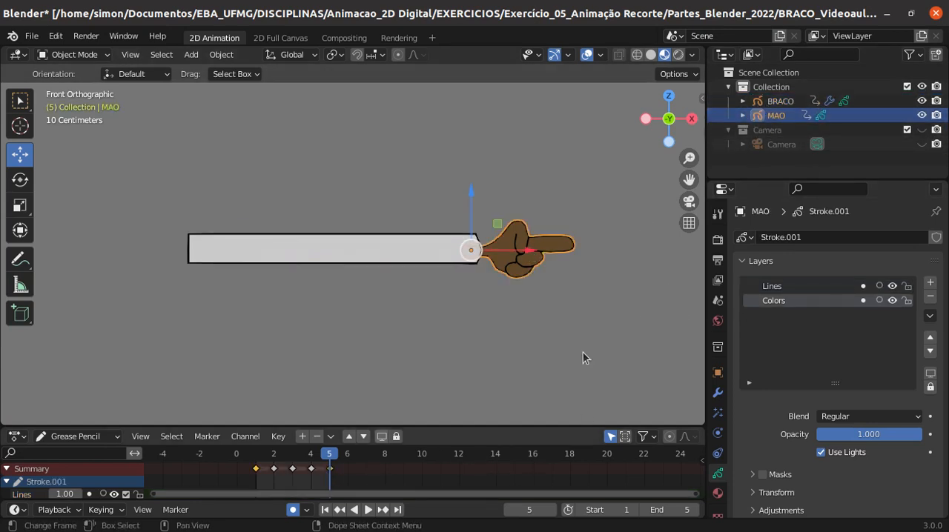
- Enlarge the timeline and step through frames 1 to 5 of MAO to review the hand drawings
drag(439, 425, 385, 367)
key(Left)
key(Left)
key(Left)
key(Left)
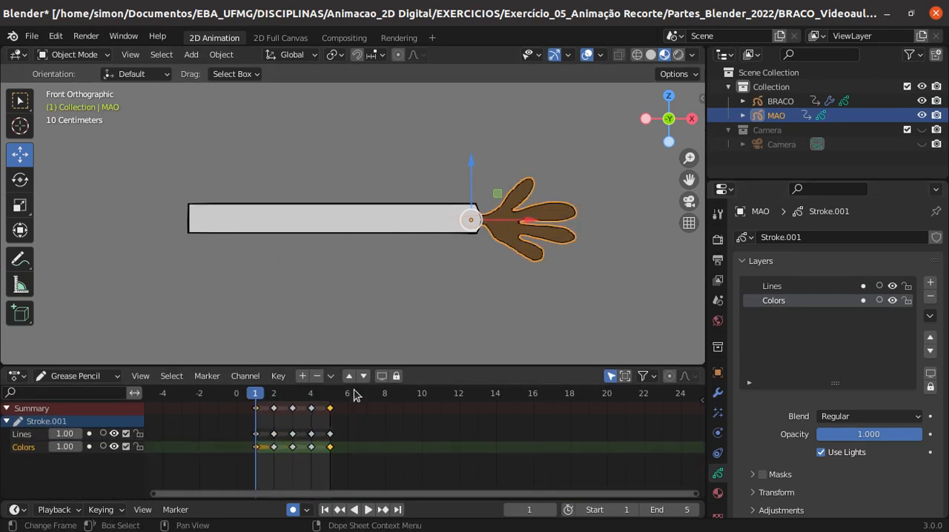
key(Right)
key(Right)
key(Right)
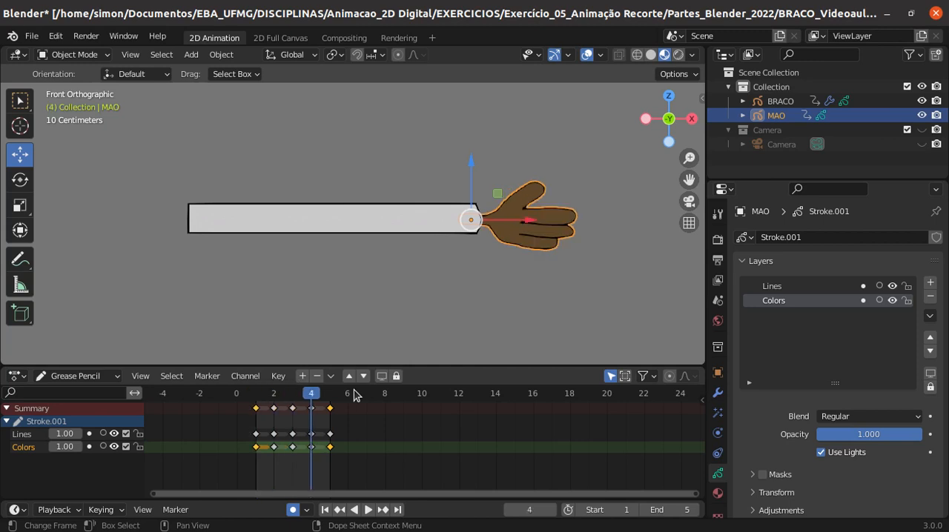
key(Right)
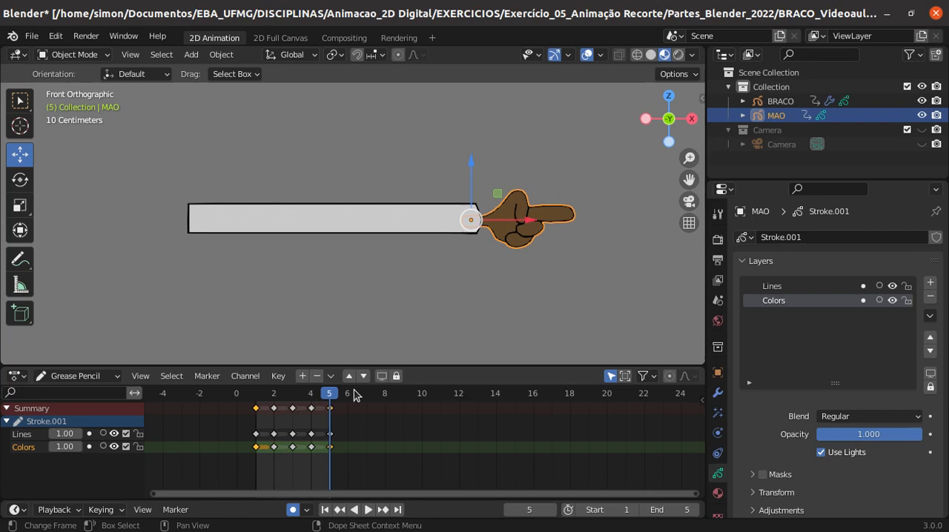
key(Left)
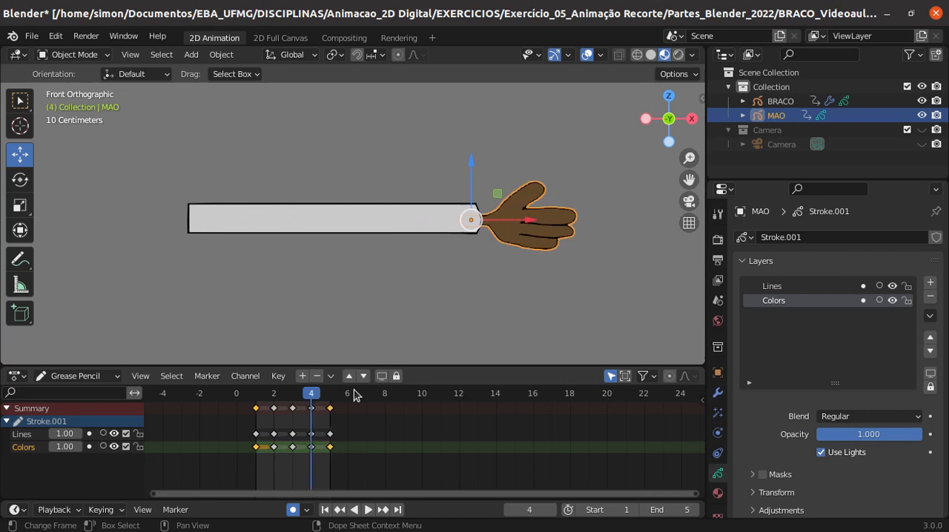
key(Left)
key(Left)
key(Left)
key(Right)
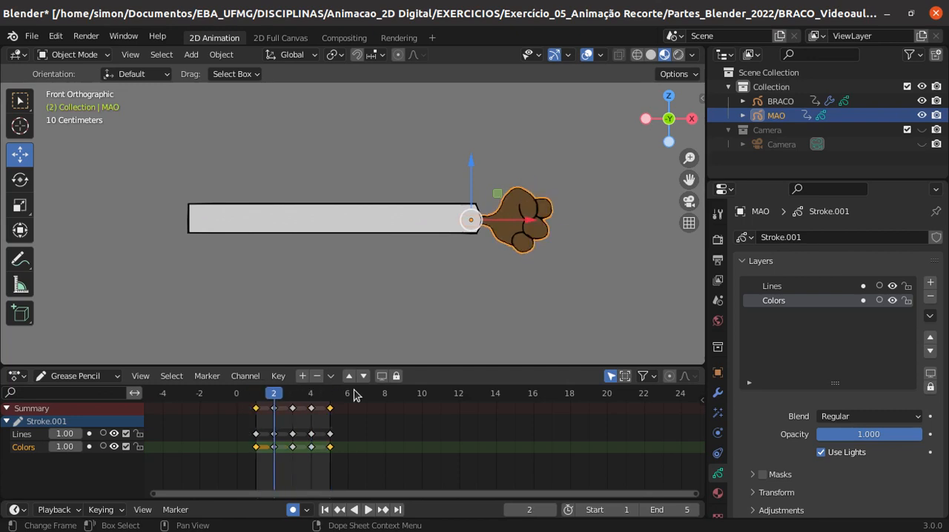
key(Right)
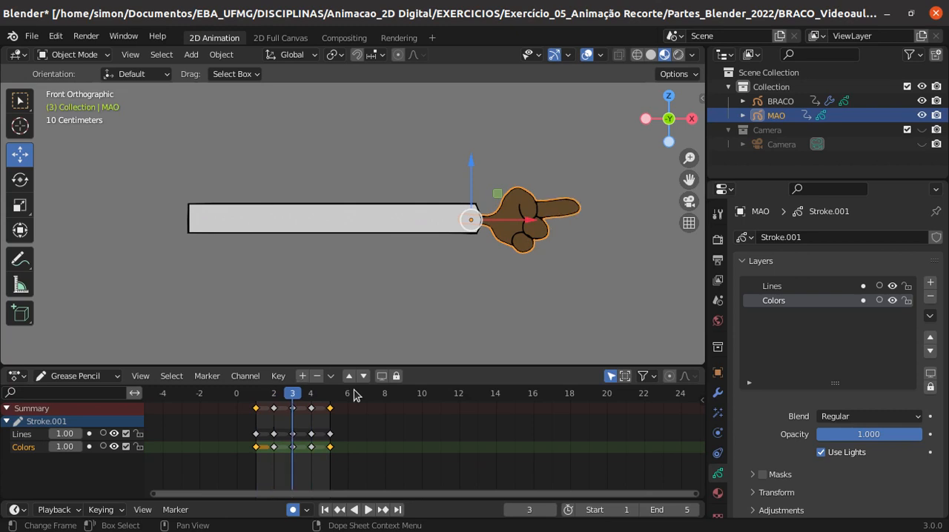
key(Left)
key(Left)
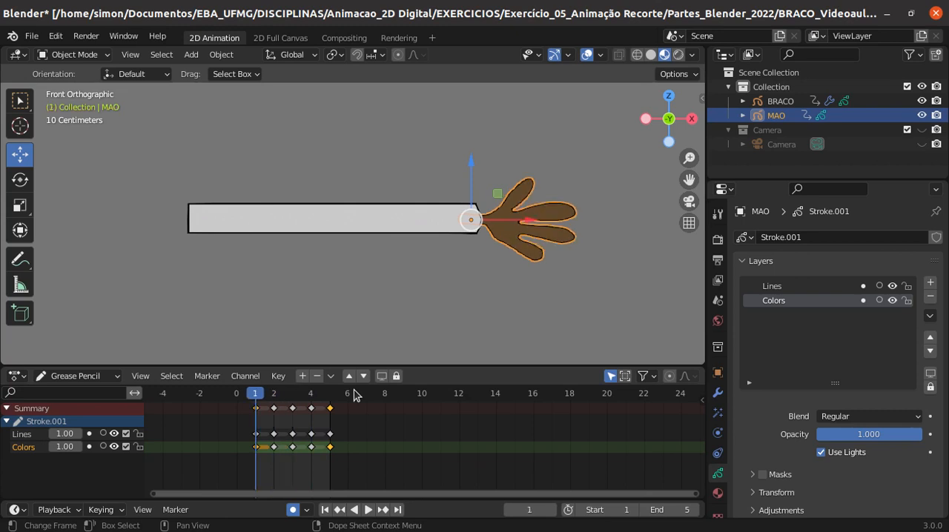
- Switch the BRACO arm to Draw Mode and hide its Colors layer
click(286, 230)
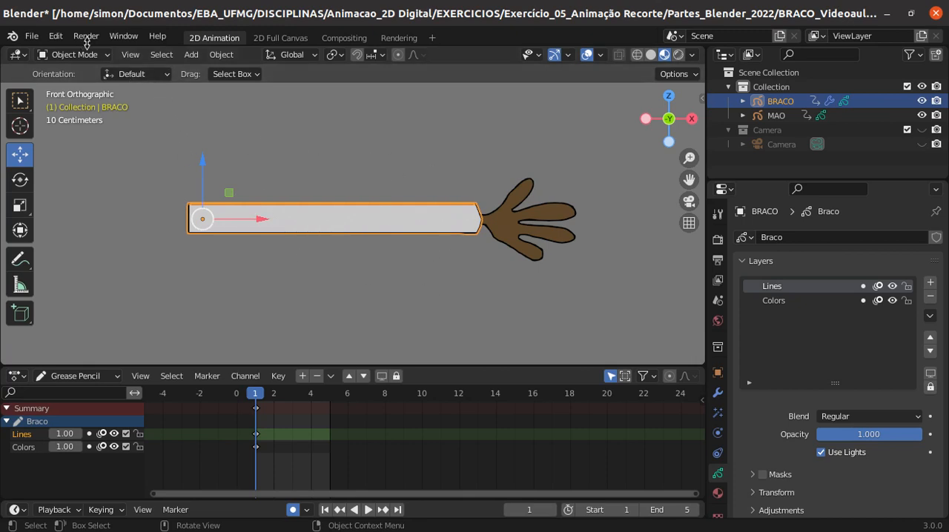
click(107, 54)
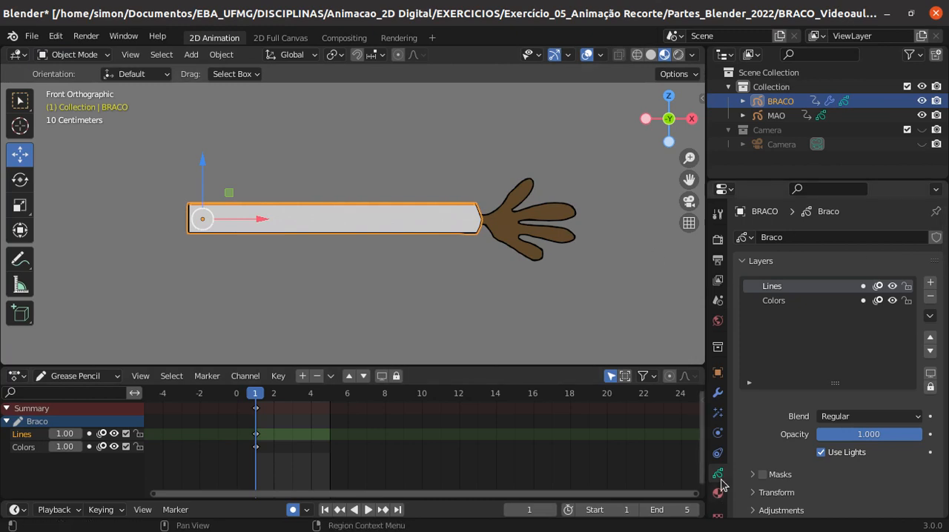
click(80, 55)
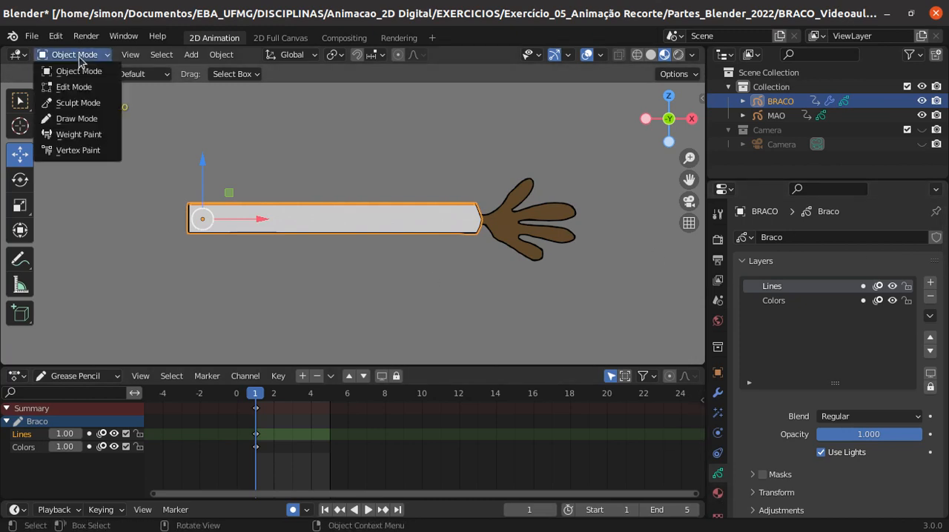
click(83, 119)
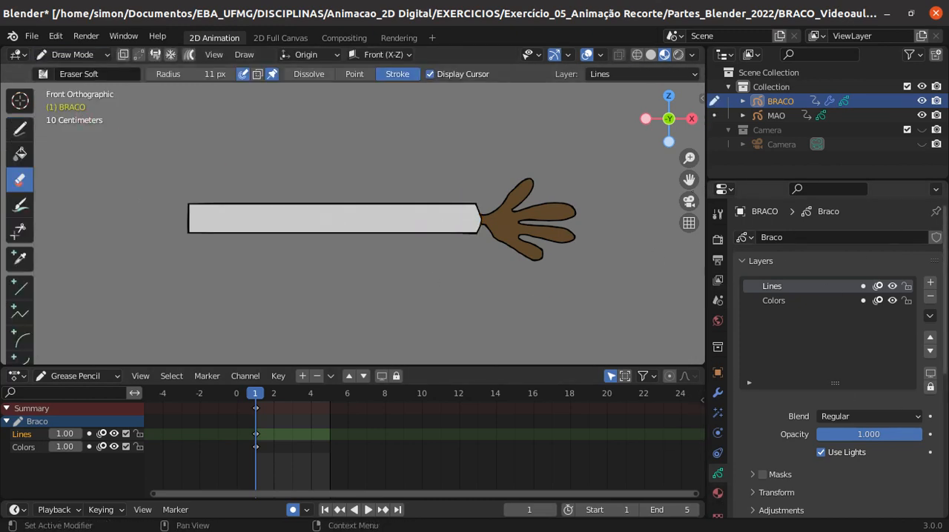
click(774, 307)
click(774, 289)
click(773, 301)
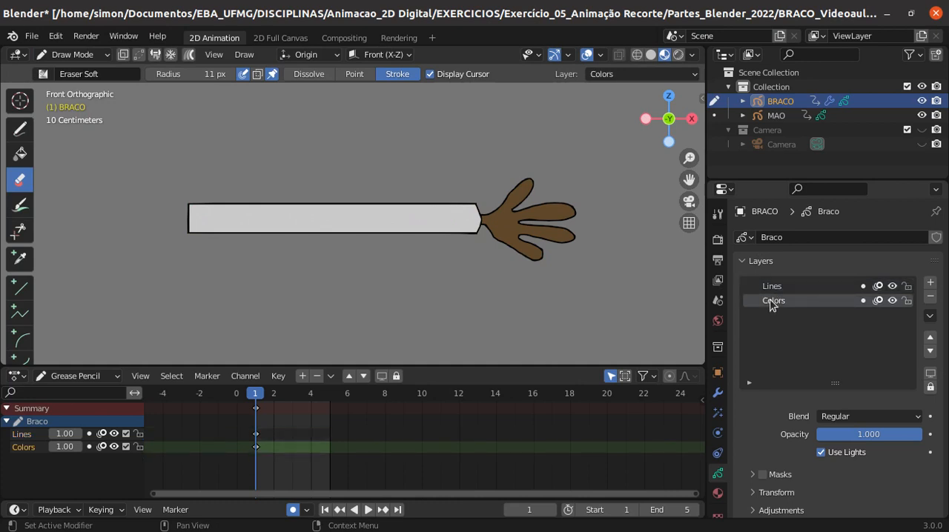
click(892, 300)
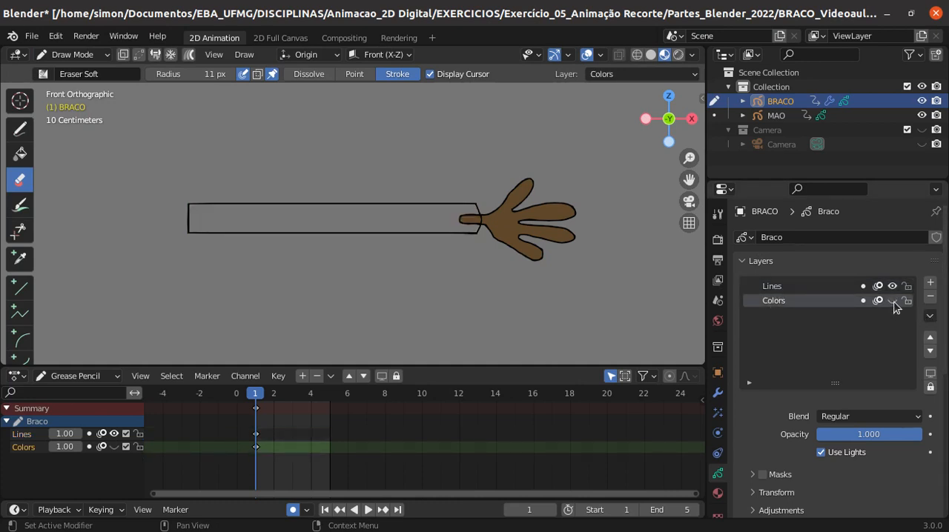
- Check what the Lines layer of the arm contains and view the materials assigned to it
click(891, 286)
click(892, 286)
click(717, 493)
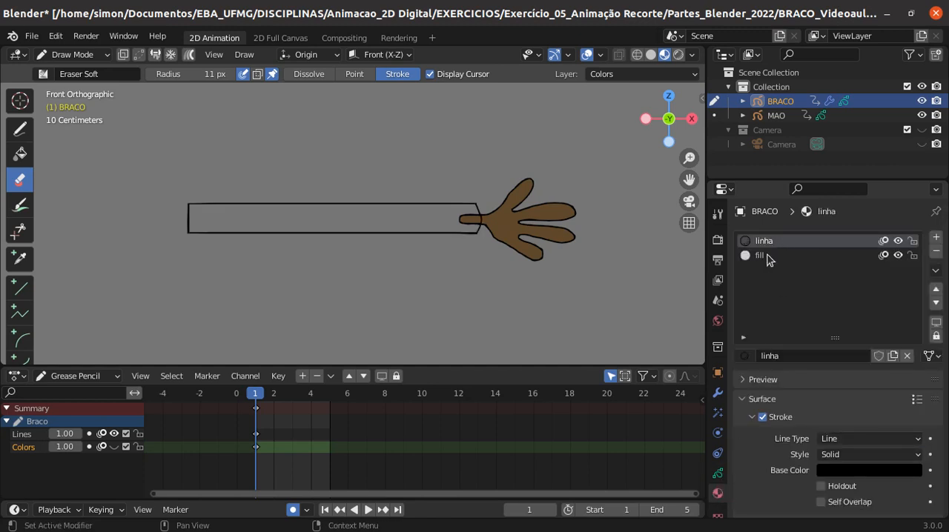
click(718, 473)
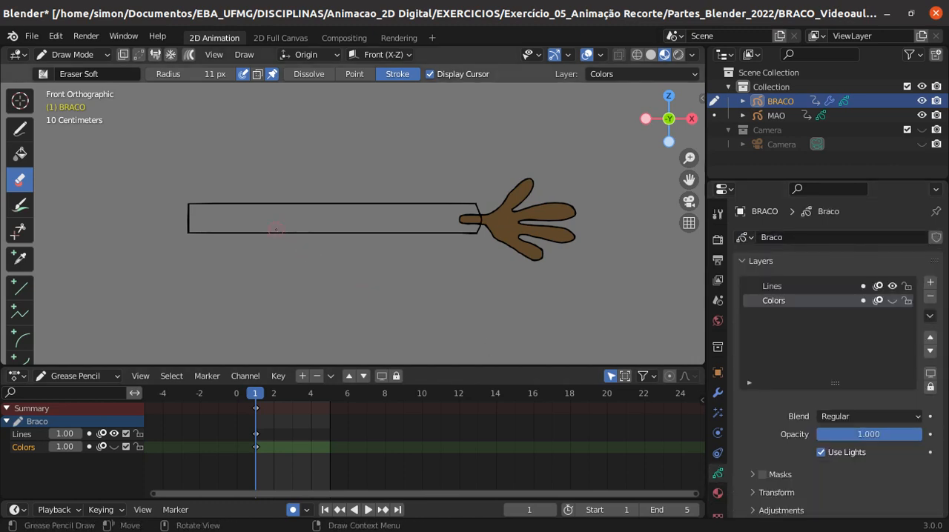
- Examine the distribution of points along the arm outline in Edit Mode
click(83, 55)
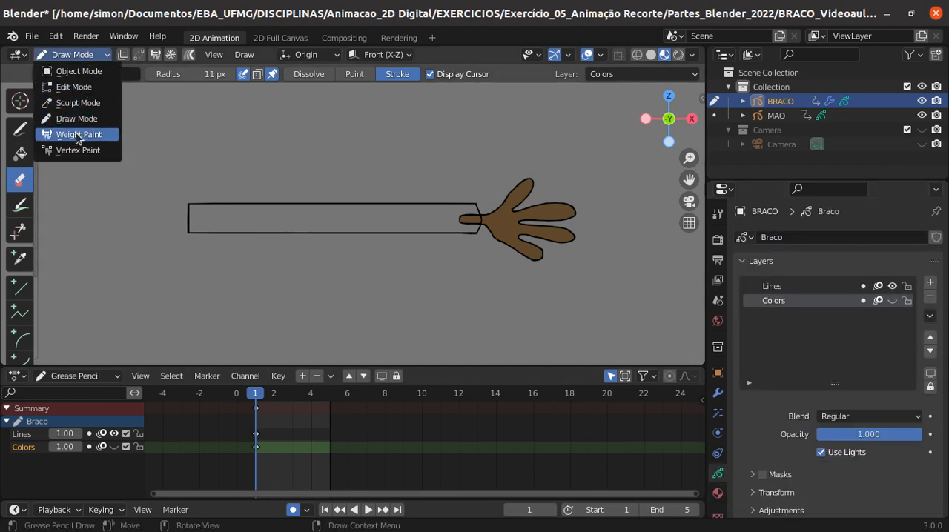
click(80, 88)
click(304, 204)
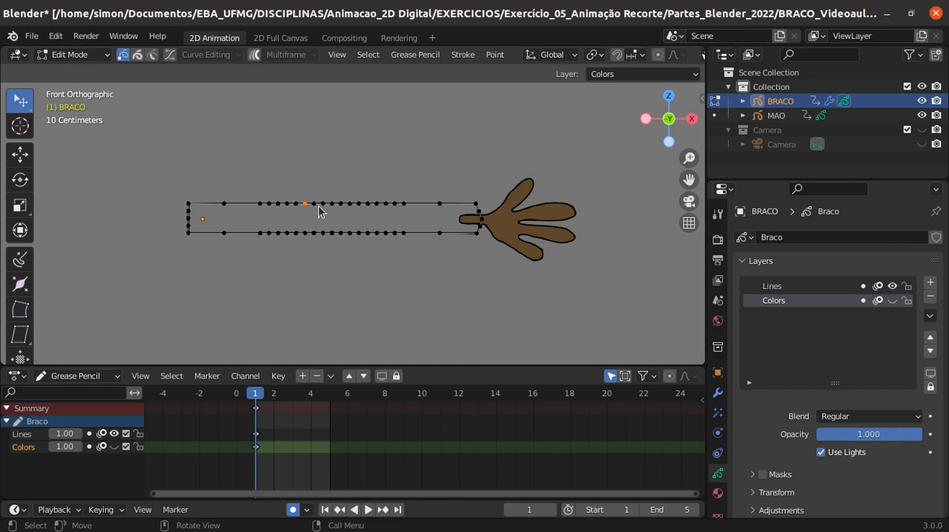
scroll(372, 240, up, 1)
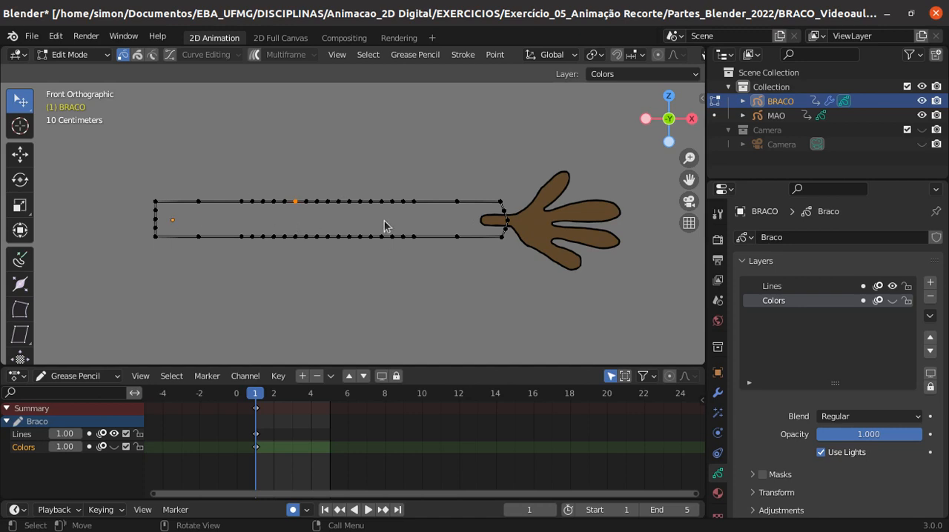
scroll(15, 291, down, 2)
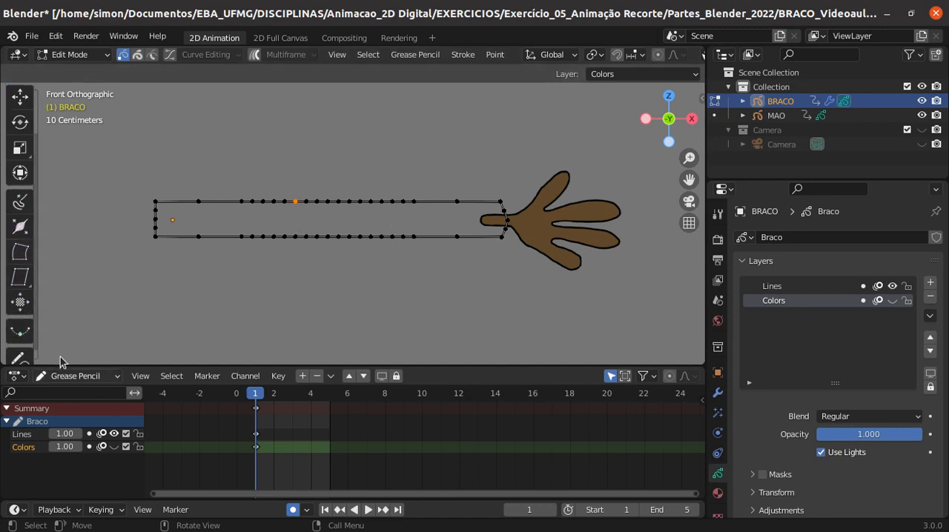
- In Draw Mode, draw a rectangle about half the arm's length above the arm on the Lines layer using the Box tool
click(52, 56)
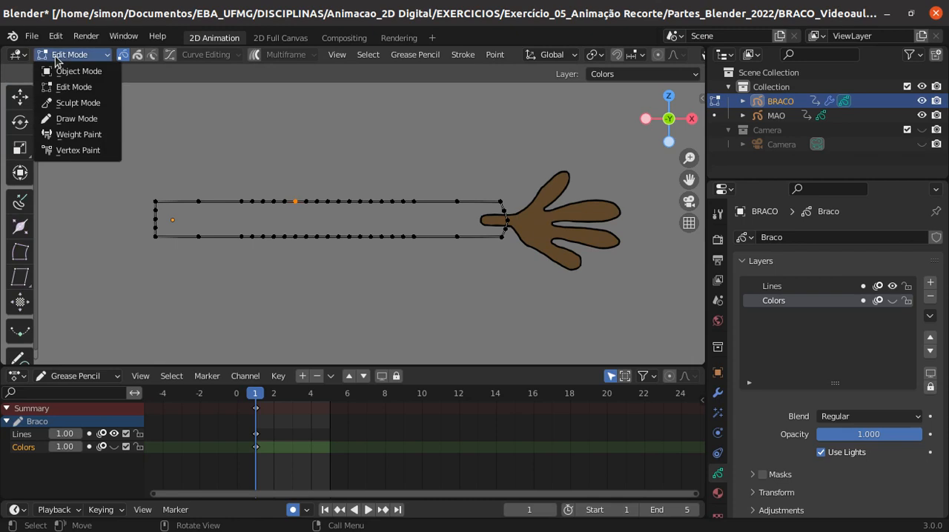
click(76, 118)
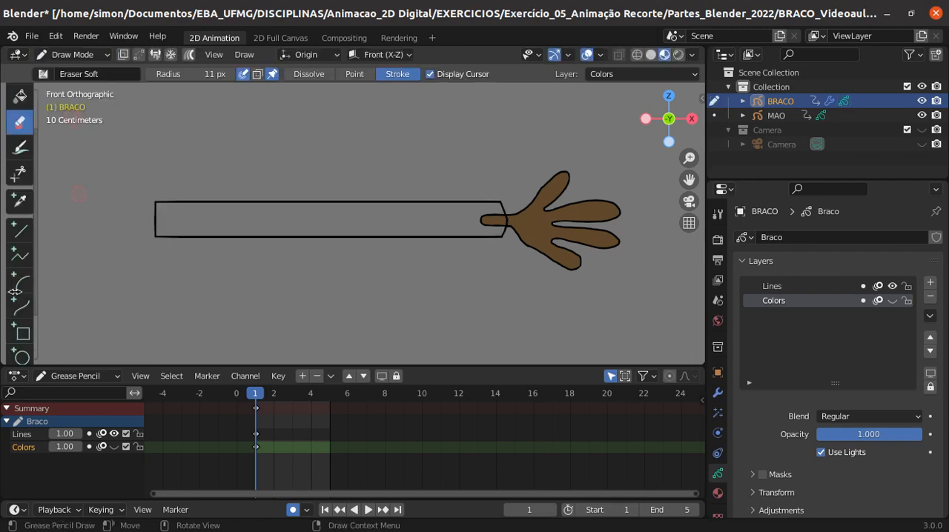
click(22, 332)
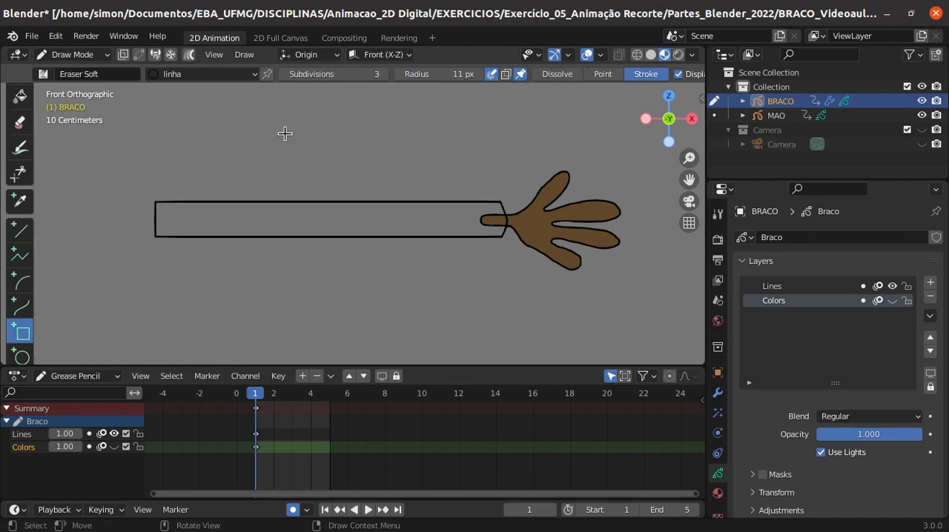
click(772, 288)
drag(246, 135, 421, 175)
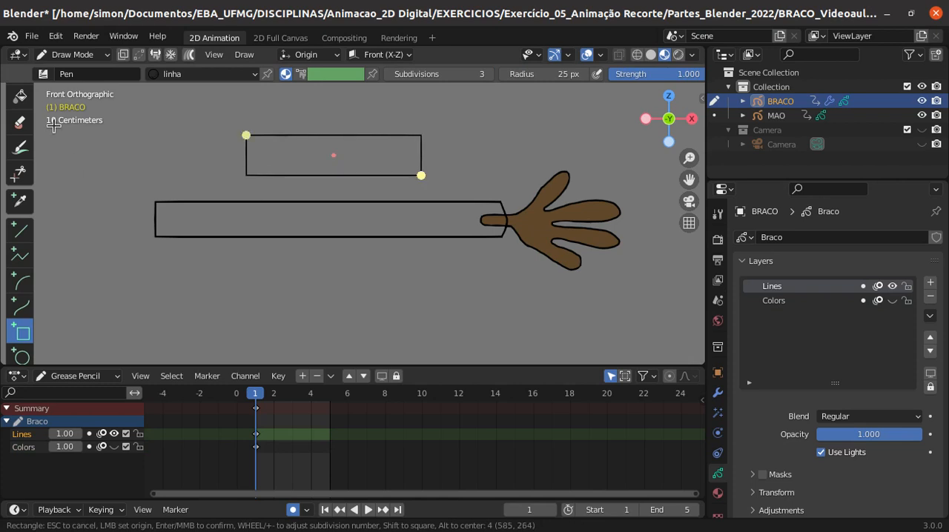
key(Return)
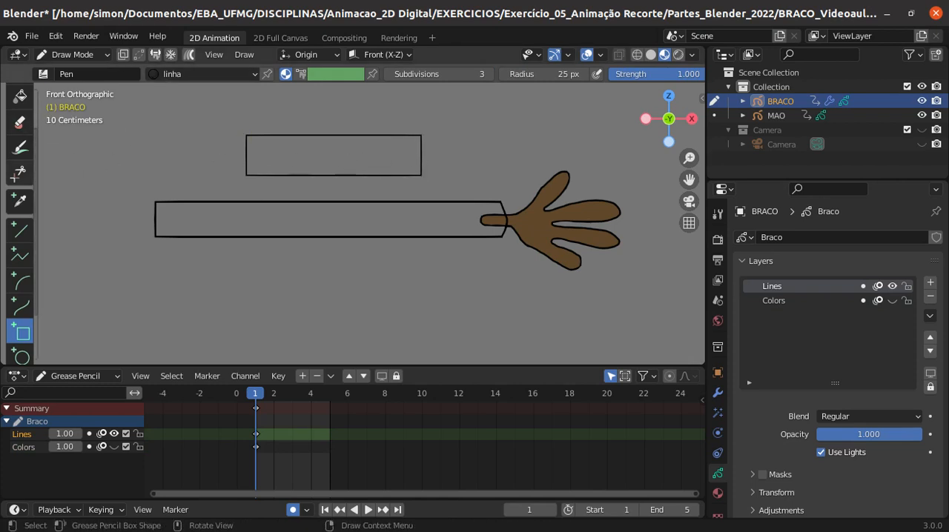
- Enter Edit Mode and box-select the interior points on both long edges of the new rectangle
click(97, 59)
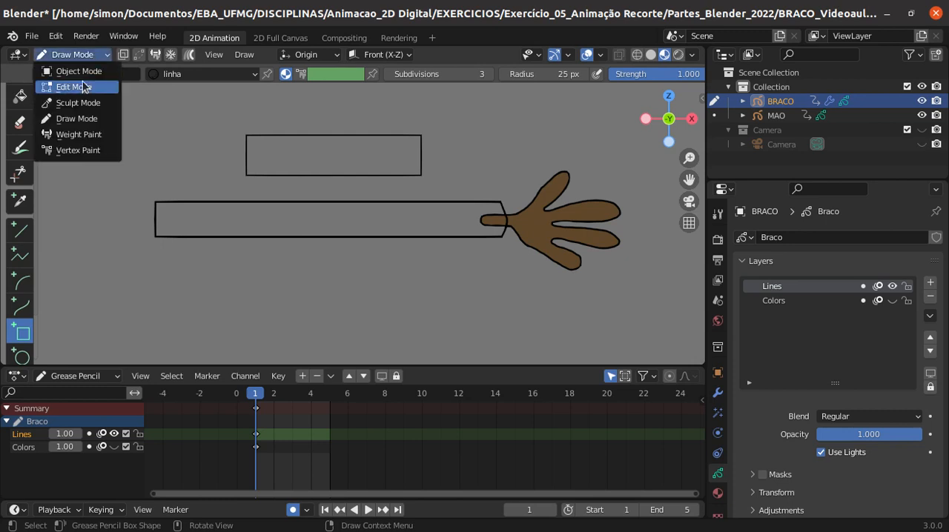
click(84, 87)
click(335, 138)
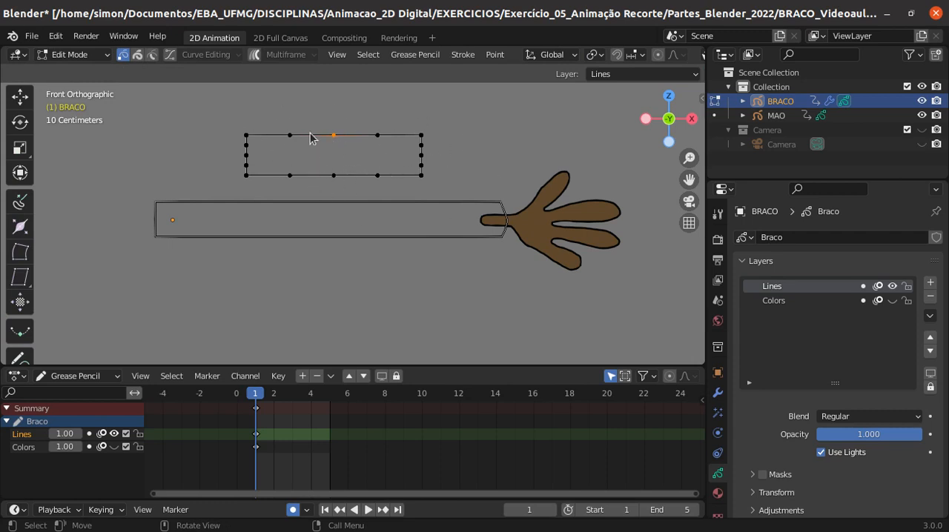
click(330, 190)
key(b)
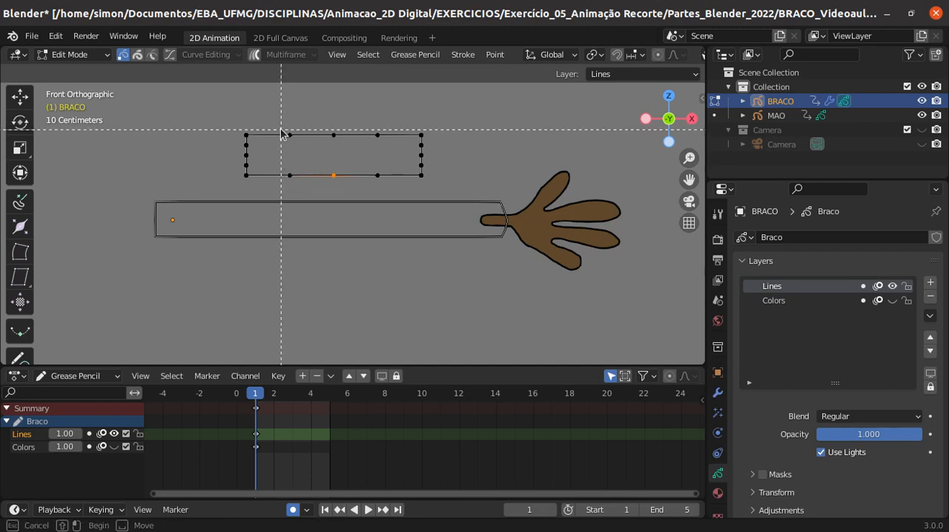
drag(282, 118, 391, 198)
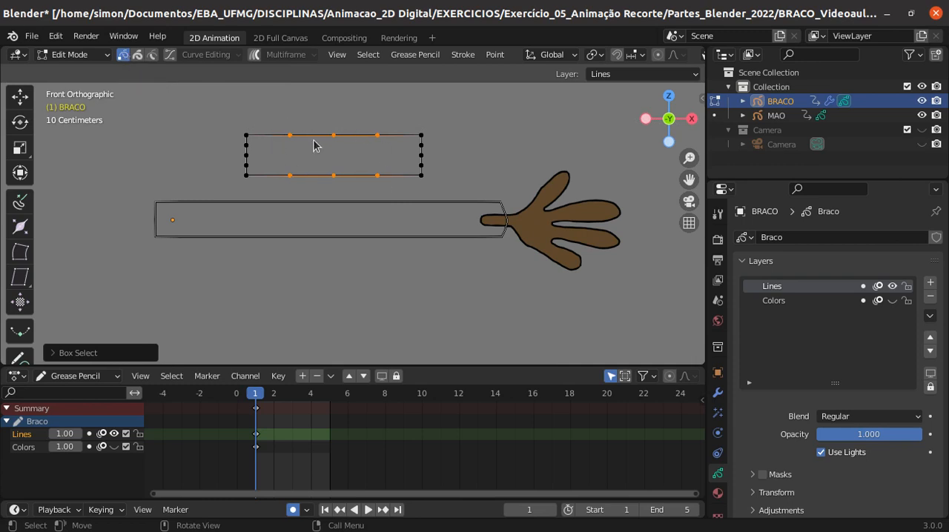
- Try the stroke and between-strokes selection modes on the rectangle, and return to point selection
click(139, 57)
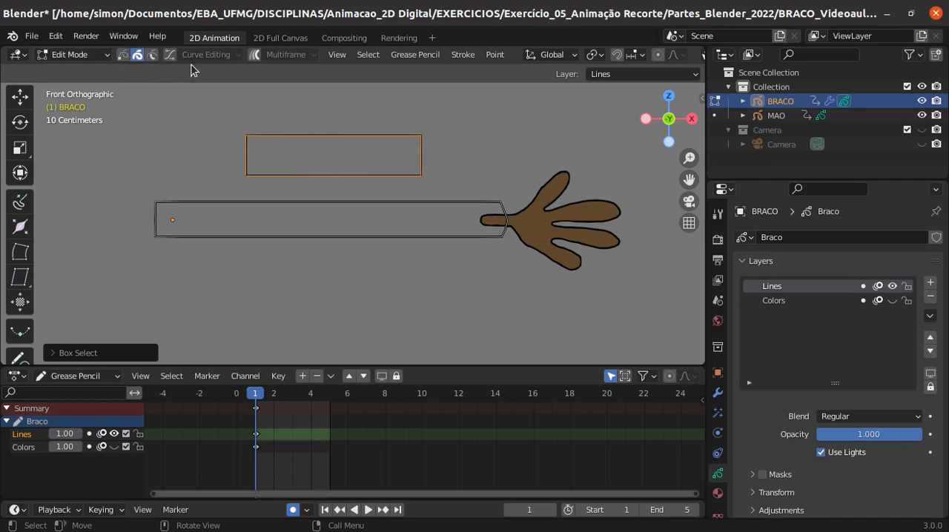
click(152, 56)
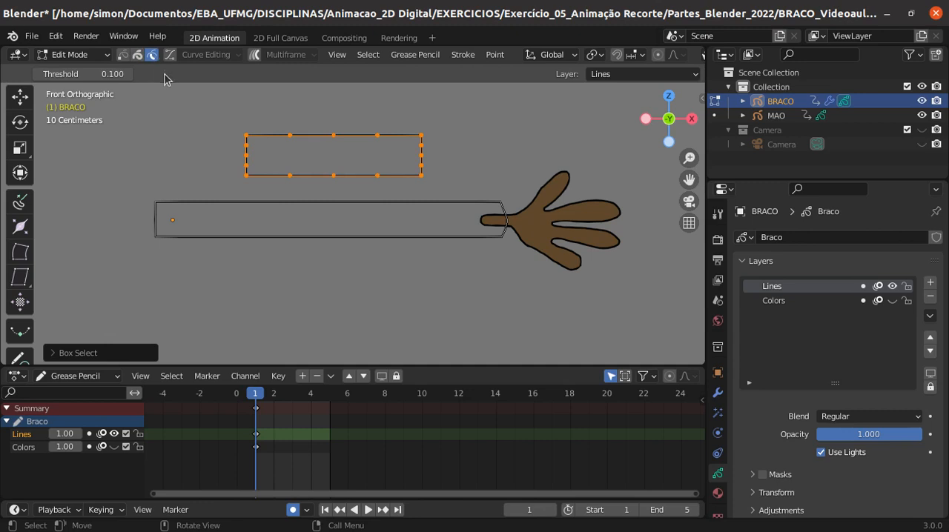
click(123, 56)
- Select the middle points on both long edges of the upper rectangle and subdivide them
click(292, 115)
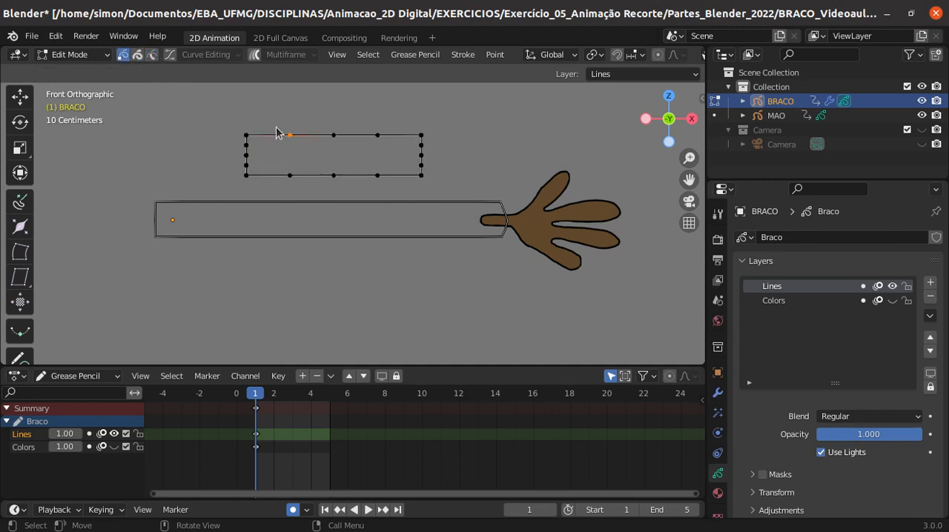
drag(280, 119, 394, 188)
right_click(361, 158)
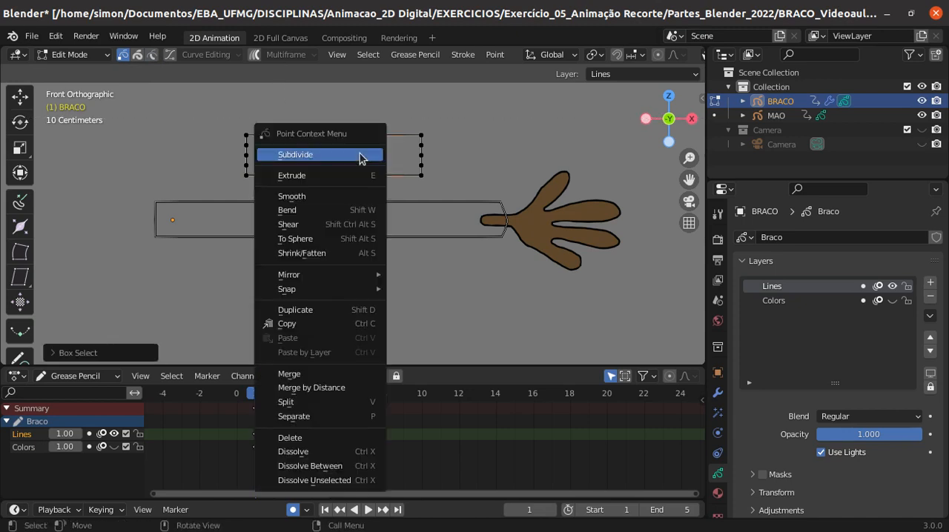
click(354, 158)
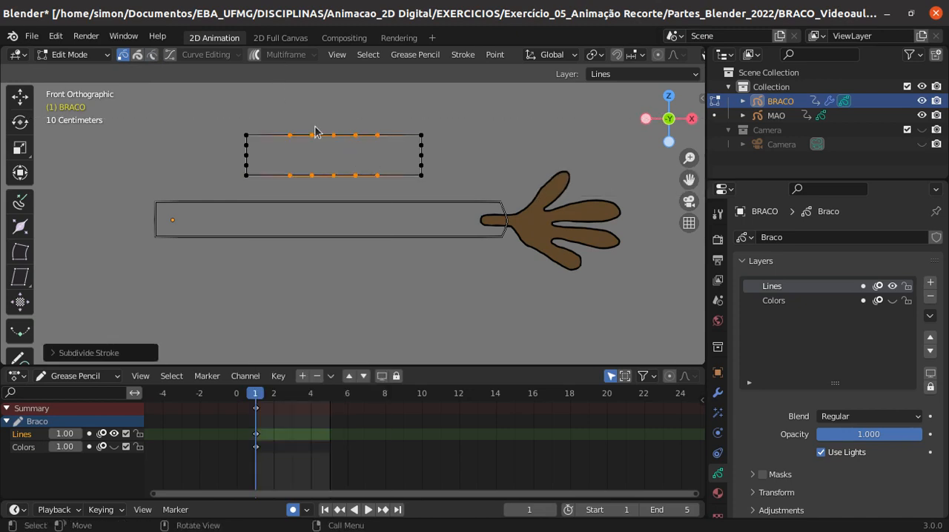
- Try moving one of the subdivided points on the rectangle's upper edge down toward the arm, and undo the move
click(312, 173)
key(g)
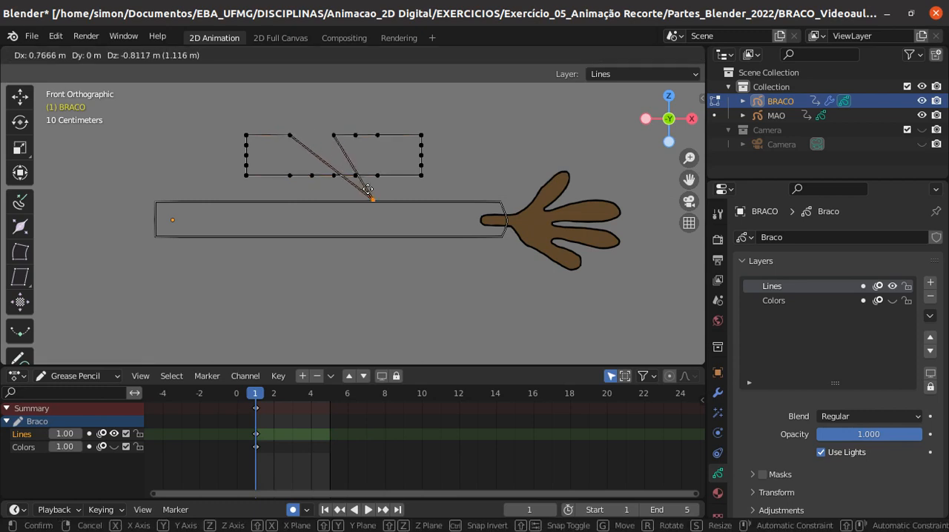
click(365, 194)
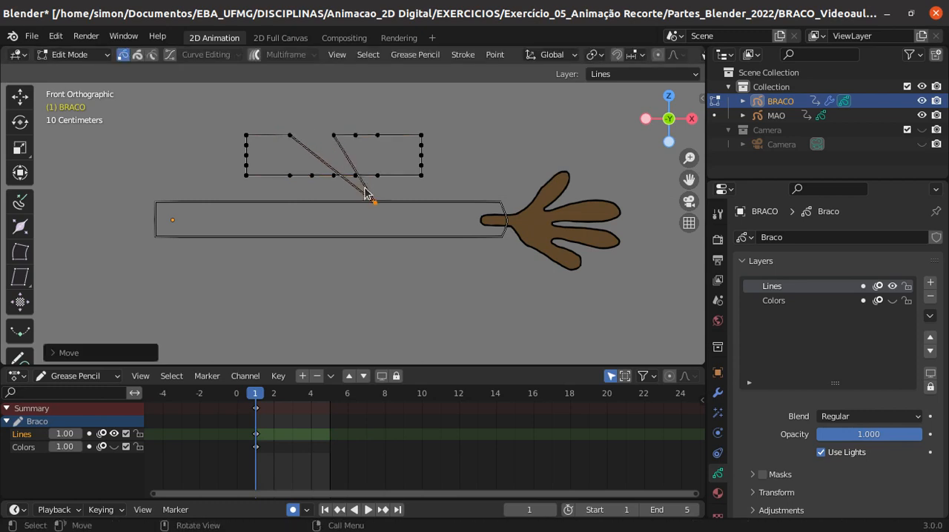
key(ctrl+z)
- Subdivide the three central points on each long edge of the rectangle once more
drag(308, 127, 361, 191)
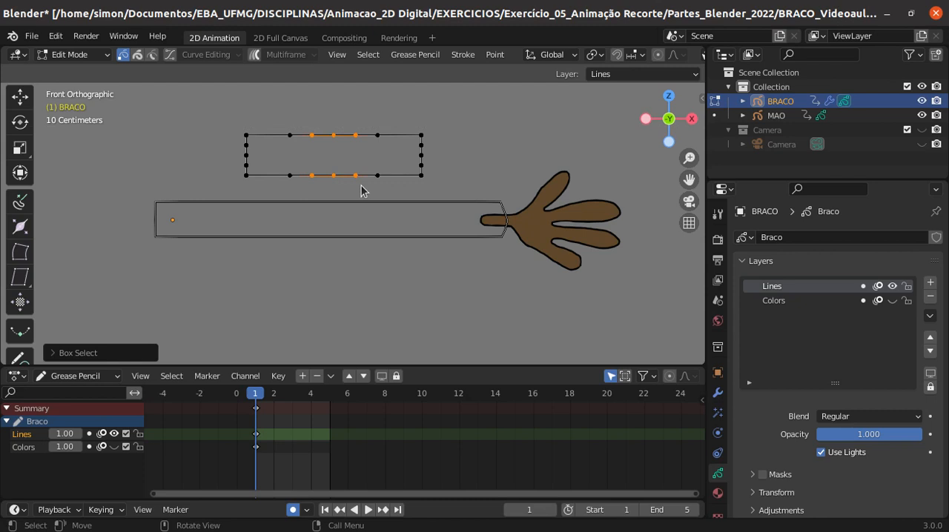
right_click(346, 166)
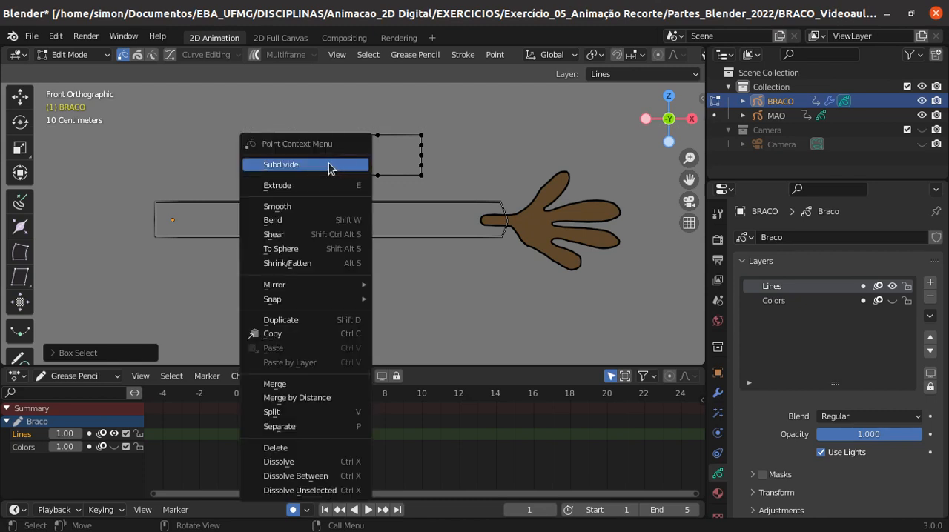
click(330, 164)
click(381, 123)
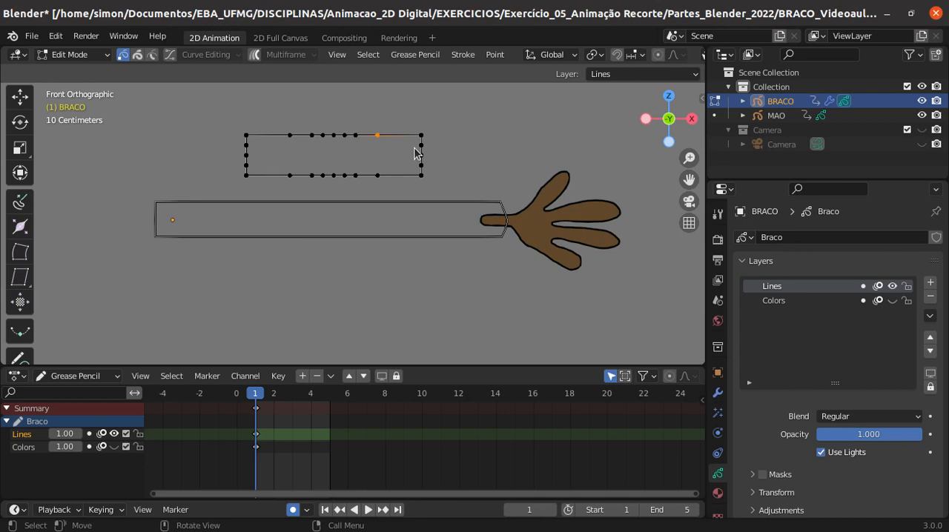
- In Draw Mode, erase the test rectangle with the Stroke eraser and make the Colors layer visible
key(Tab)
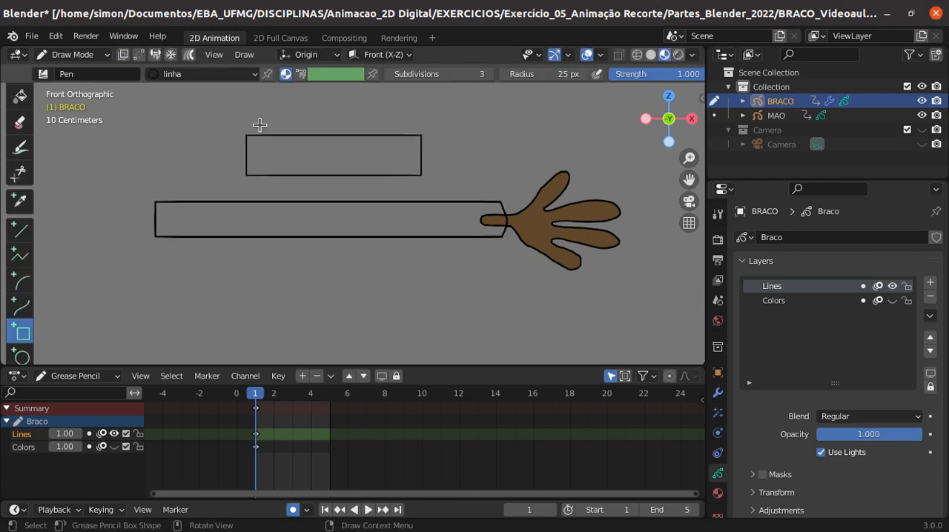
click(20, 122)
click(239, 149)
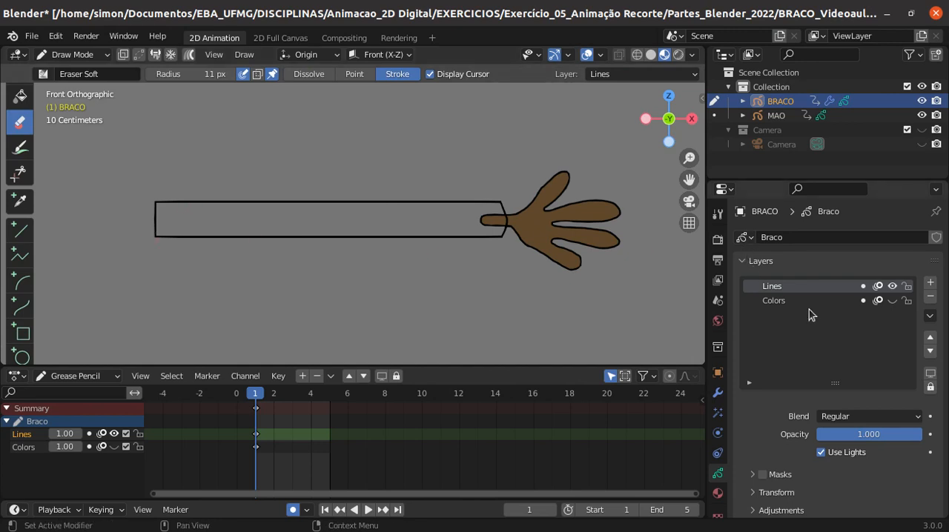
click(892, 301)
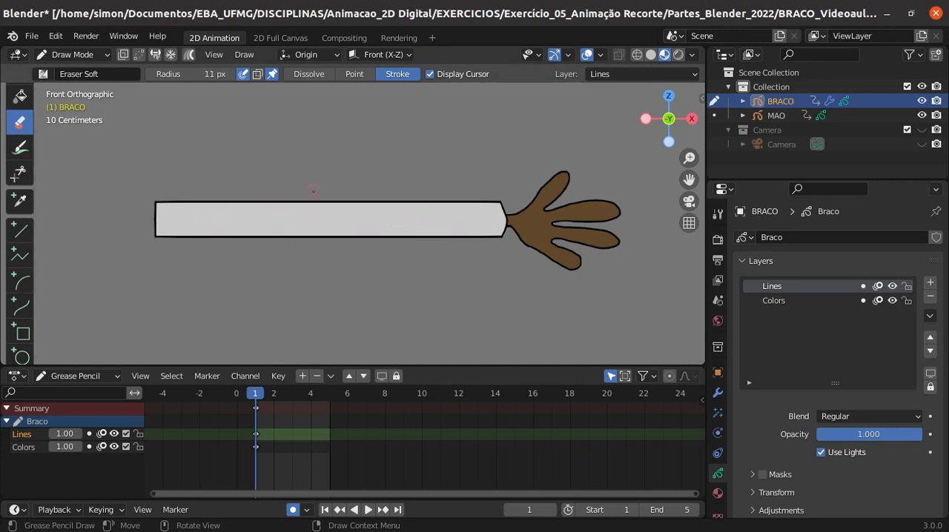
- Hide the Lines layer, examine the points of the arm's color fill in Edit Mode, and show the Lines layer again
click(891, 286)
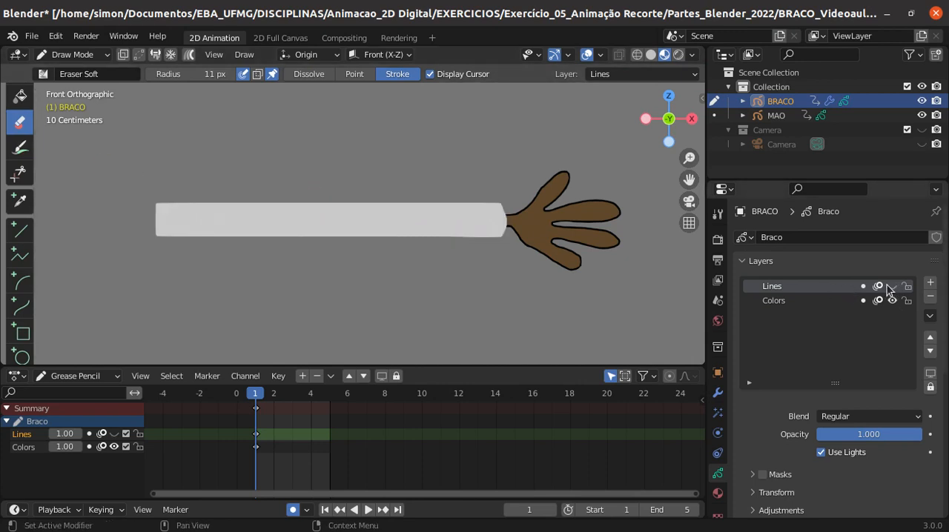
click(88, 58)
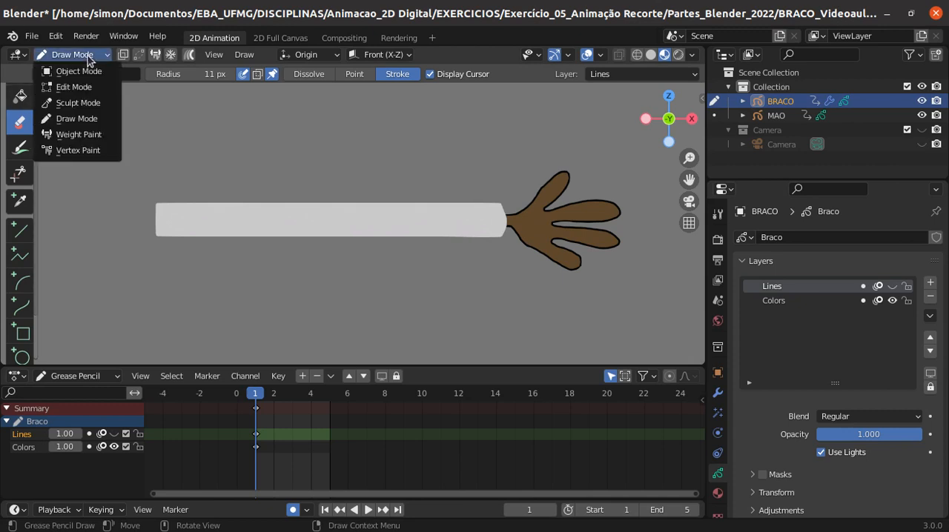
click(79, 87)
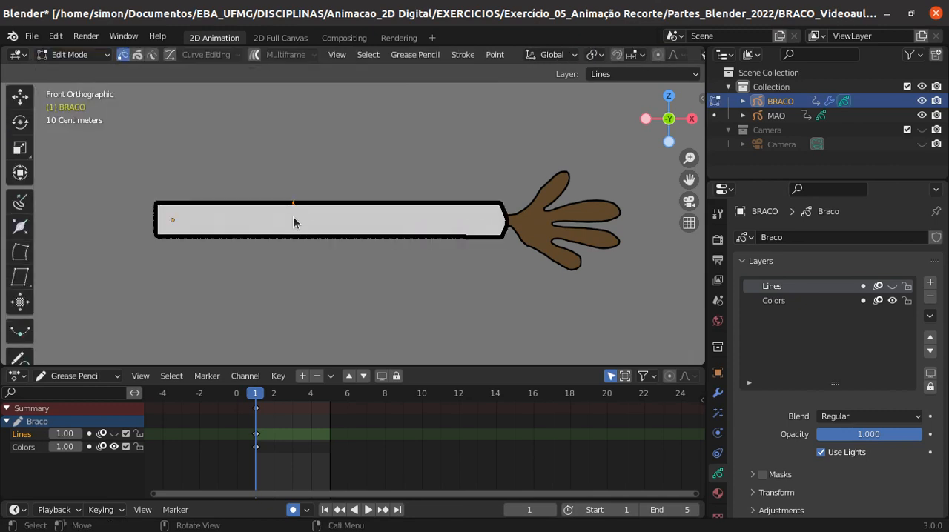
scroll(337, 232, up, 4)
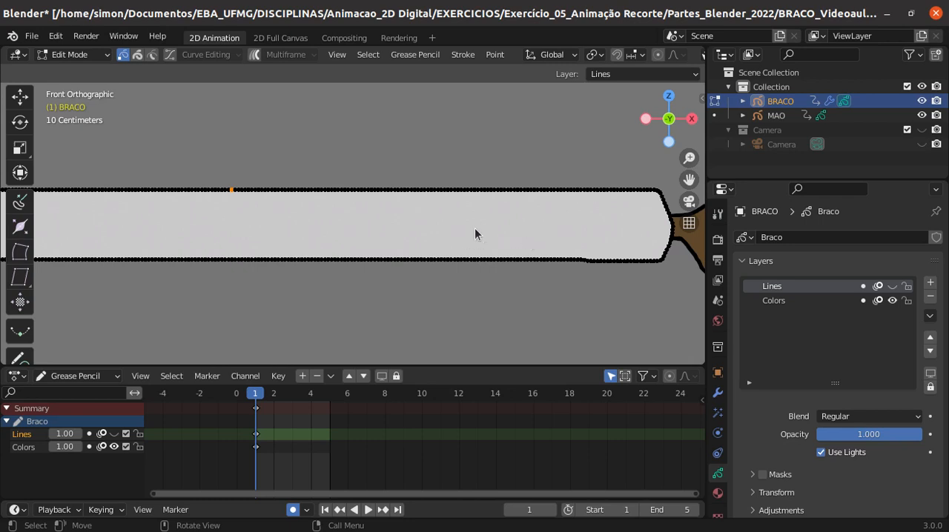
scroll(474, 230, down, 3)
click(891, 286)
scroll(263, 269, down, 1)
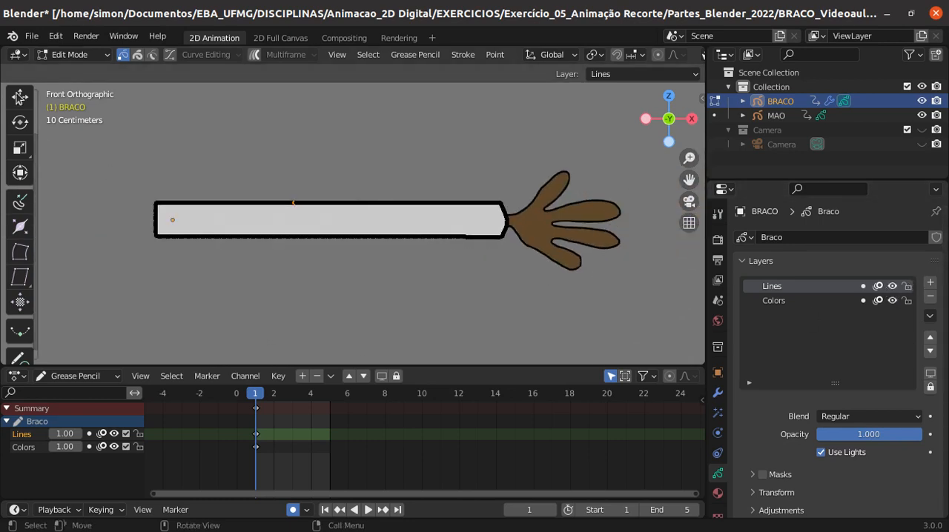
- Switch to Object Mode, play the animation of the arm and hand, and return to frame 1
click(81, 56)
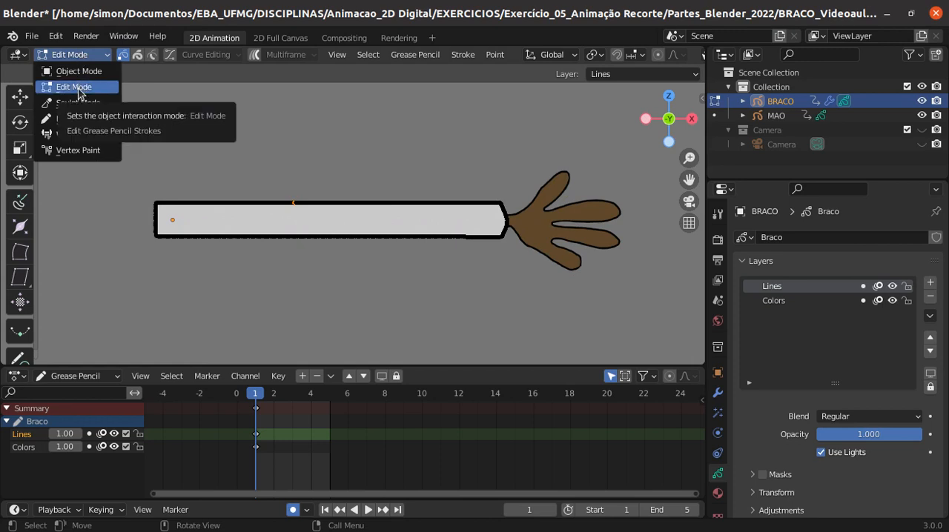
click(78, 71)
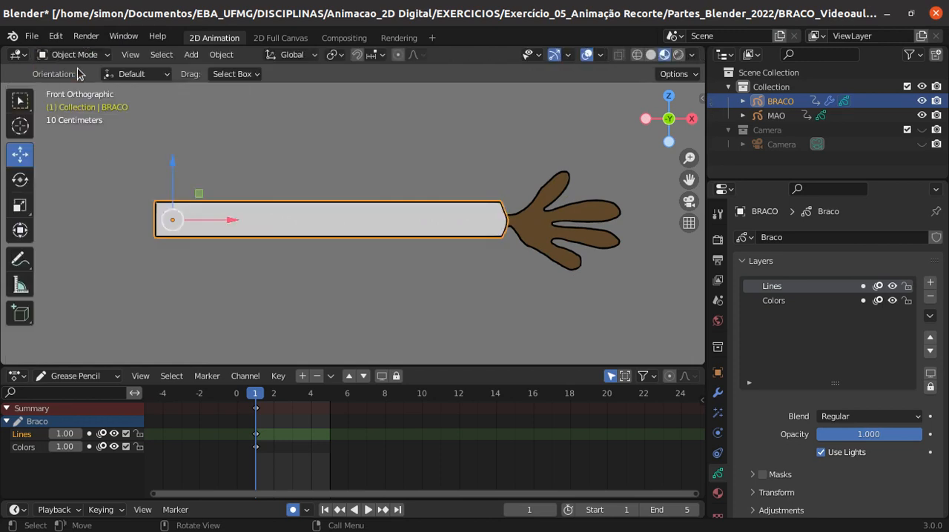
scroll(406, 220, down, 2)
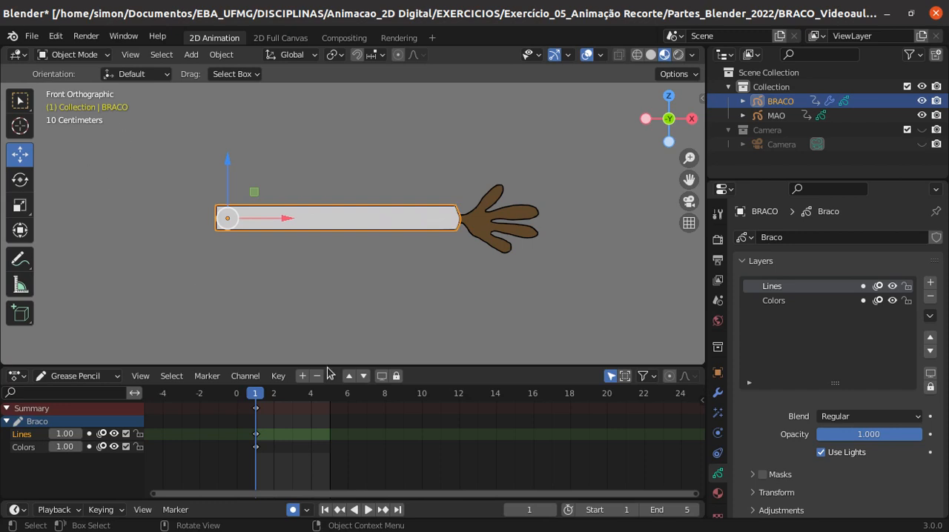
key(space)
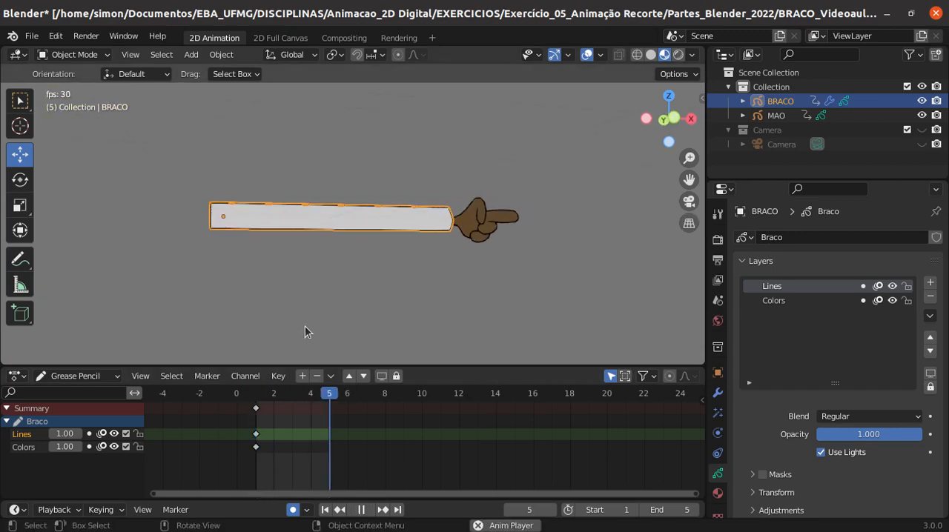
click(361, 510)
drag(327, 394, 255, 395)
scroll(248, 311, down, 2)
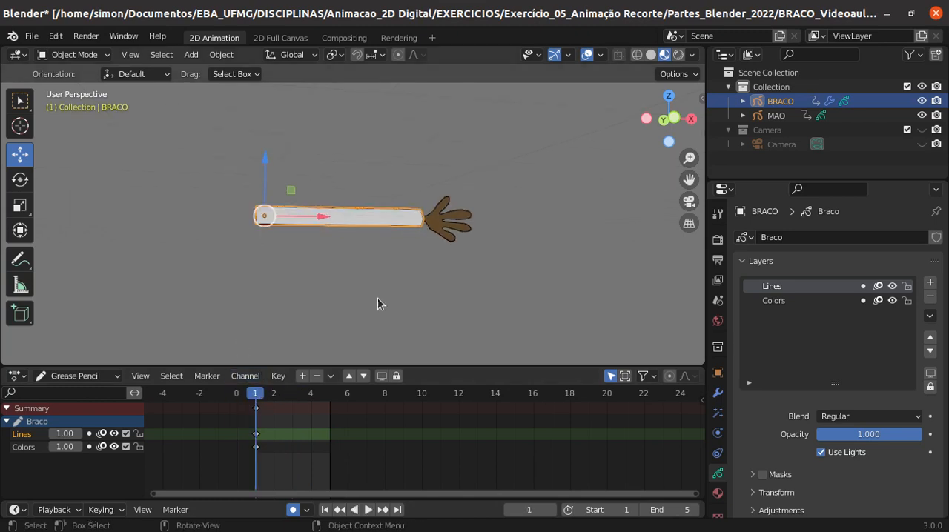
- Deselect the arm and add an armature to the scene in the front view
click(675, 117)
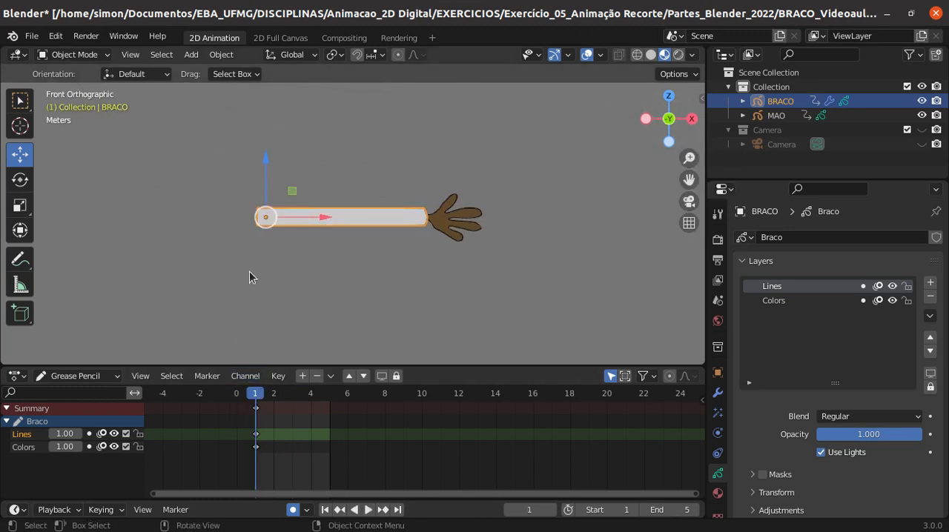
scroll(249, 272, down, 1)
shift+middle_drag(246, 272, 337, 257)
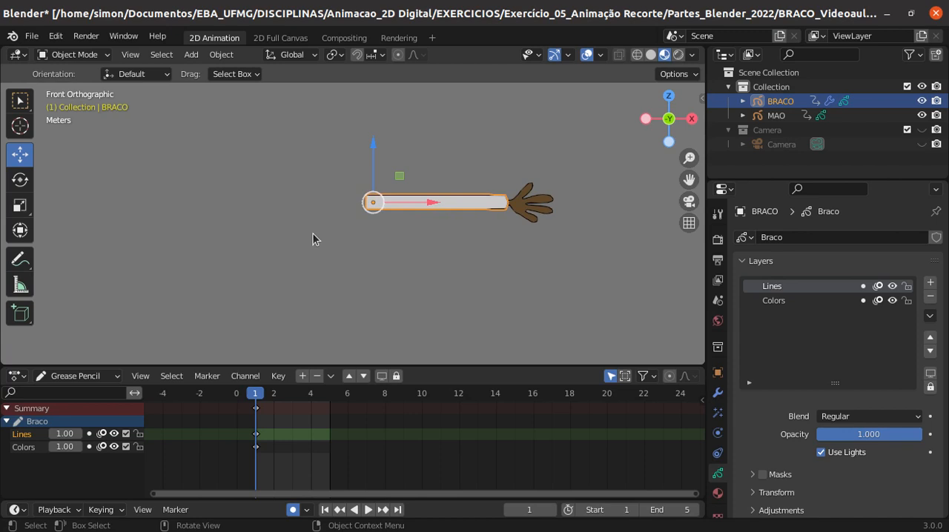
scroll(347, 252, up, 2)
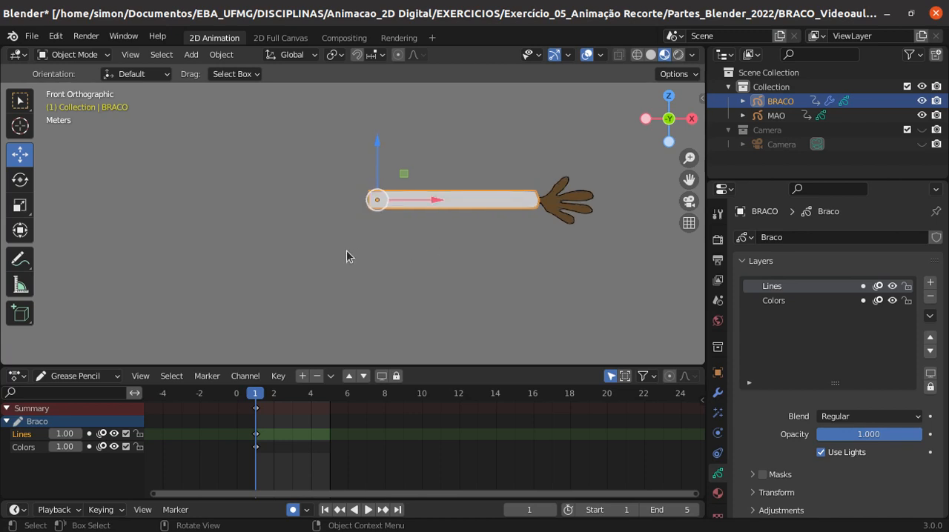
click(314, 289)
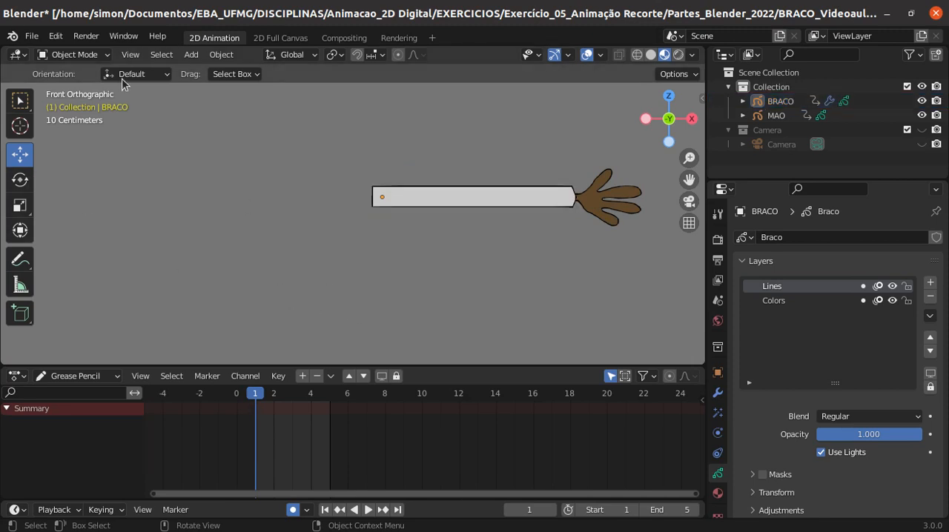
click(189, 58)
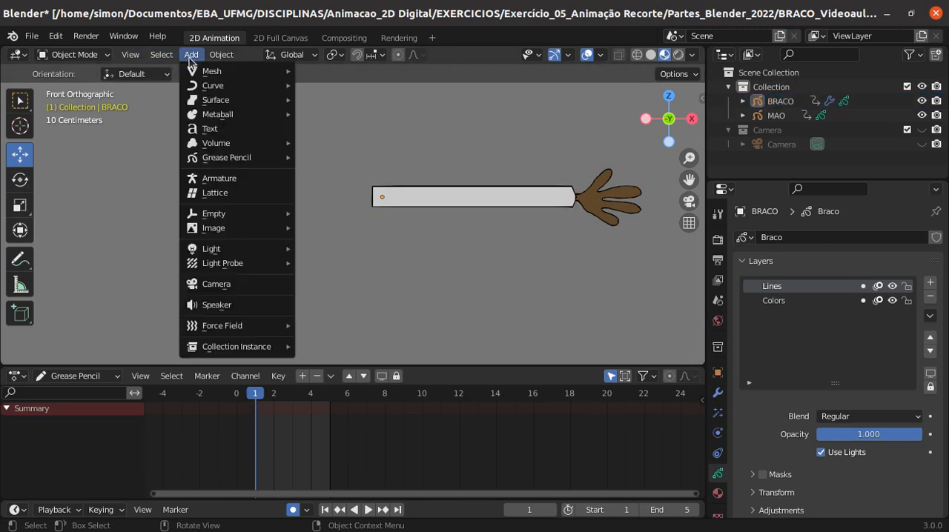
click(74, 55)
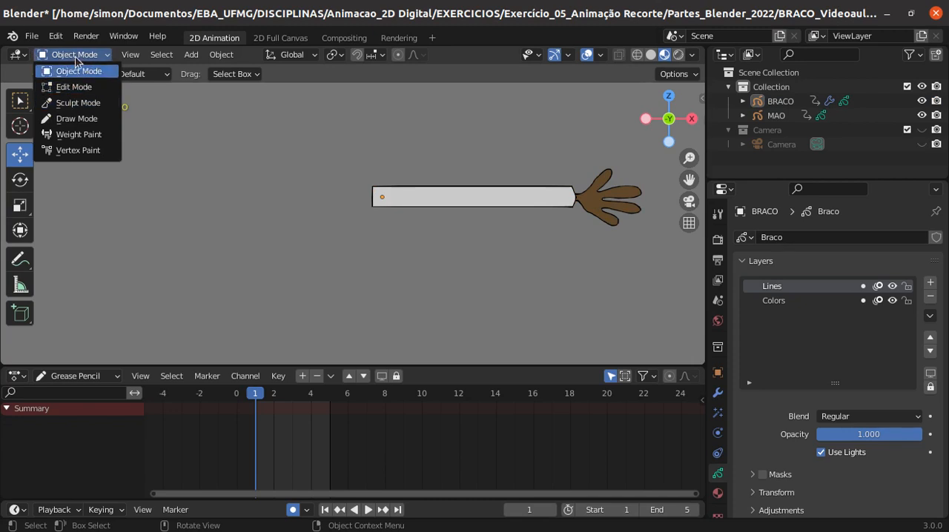
click(190, 56)
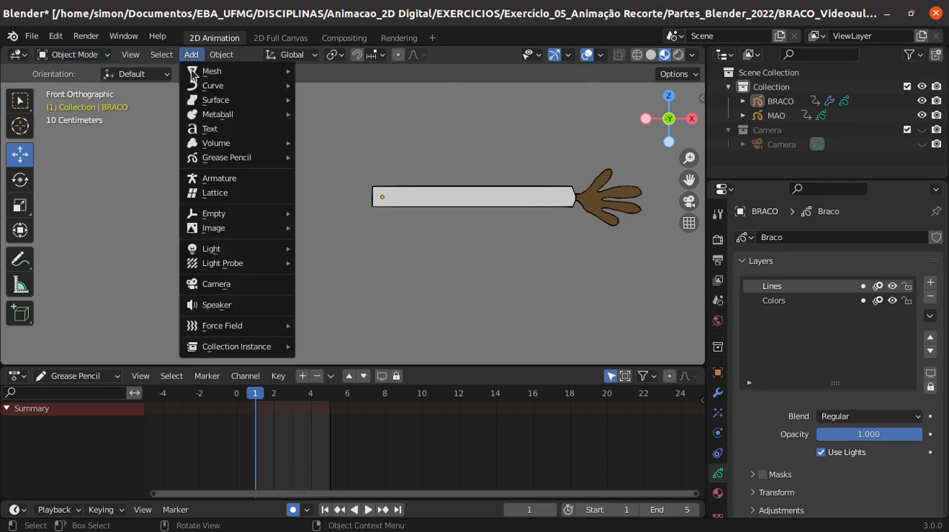
click(208, 178)
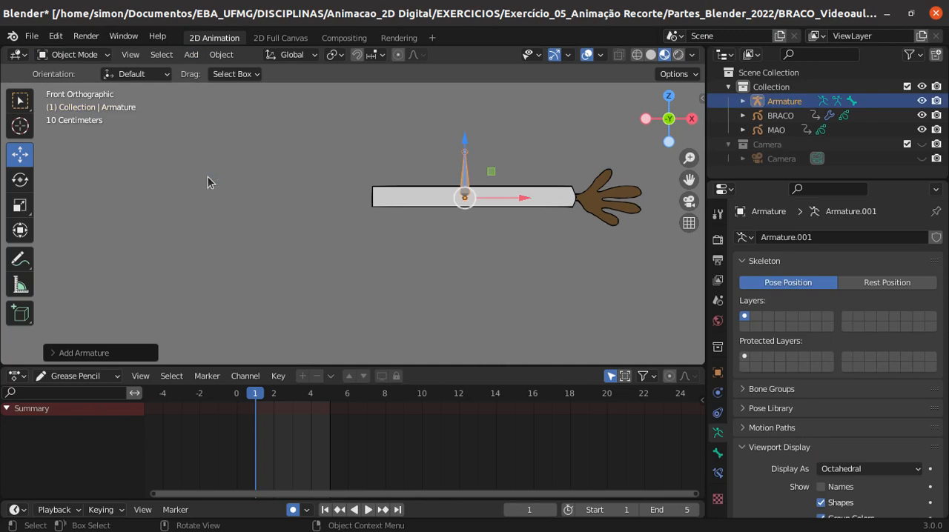
- Move the armature to the empty area below and to the left of the arm
scroll(570, 259, up, 2)
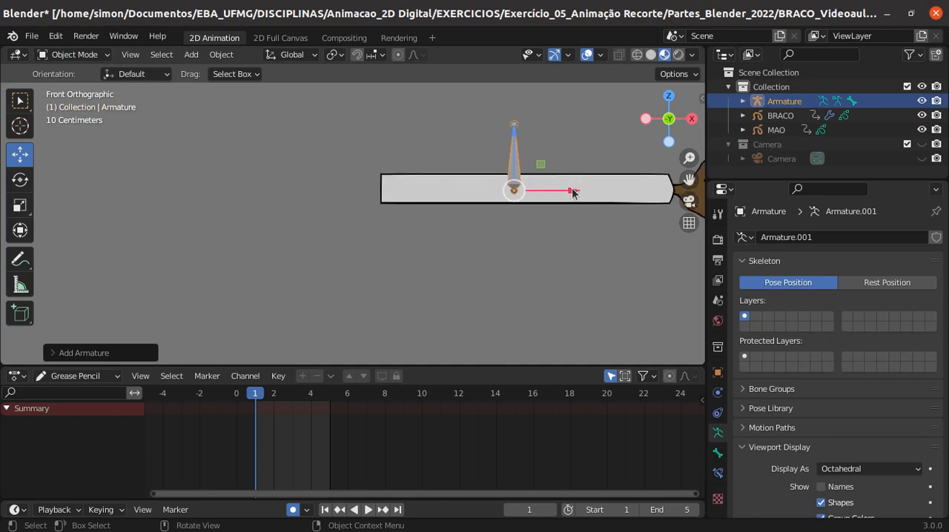
drag(564, 190, 332, 282)
scroll(471, 258, down, 2)
drag(394, 298, 391, 296)
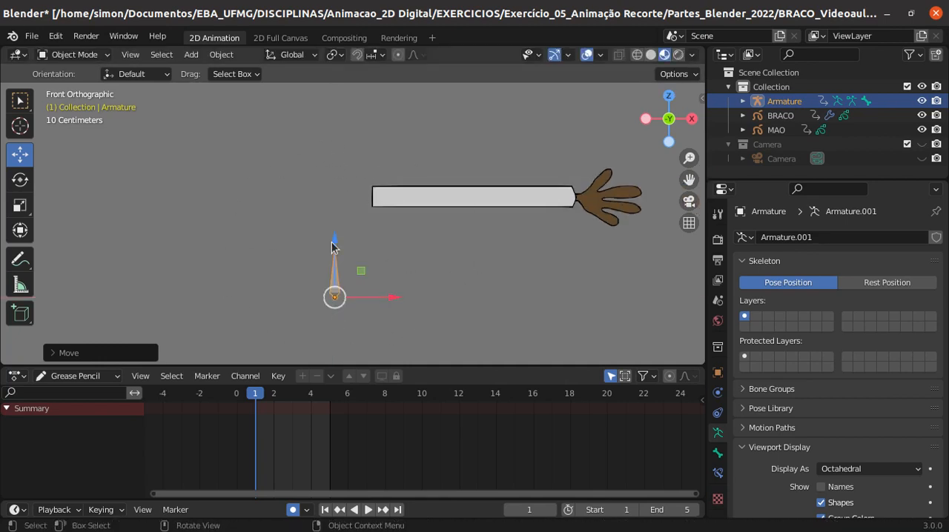
scroll(368, 268, up, 2)
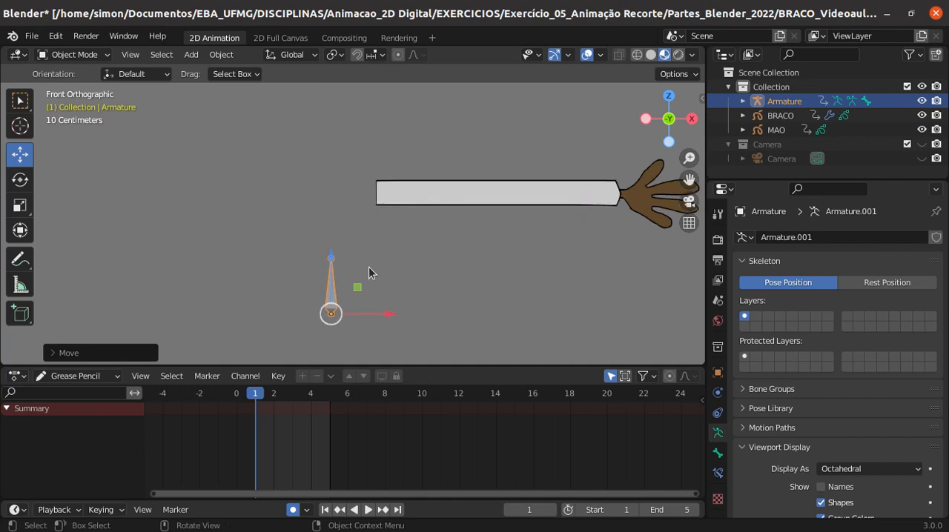
- Enter Edit Mode on the armature and move the bone's tip up to about twice the bone's length
click(322, 308)
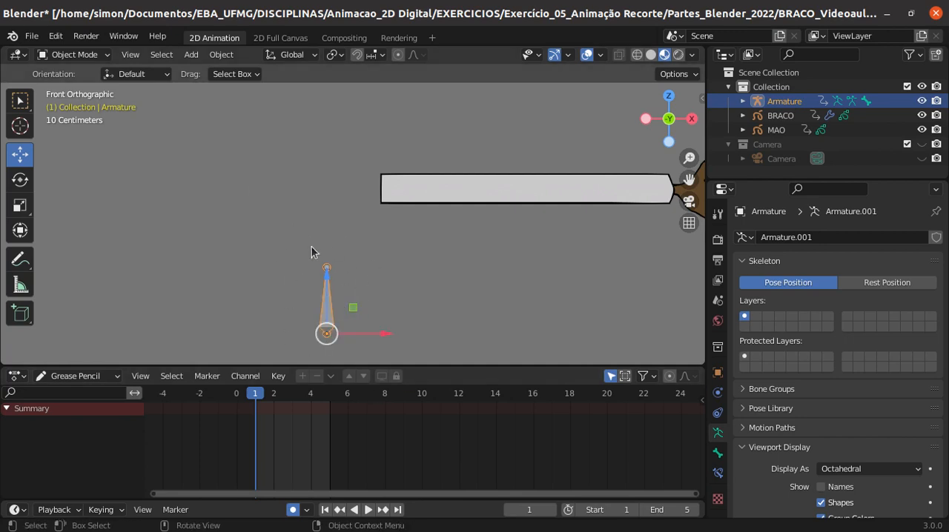
key(Tab)
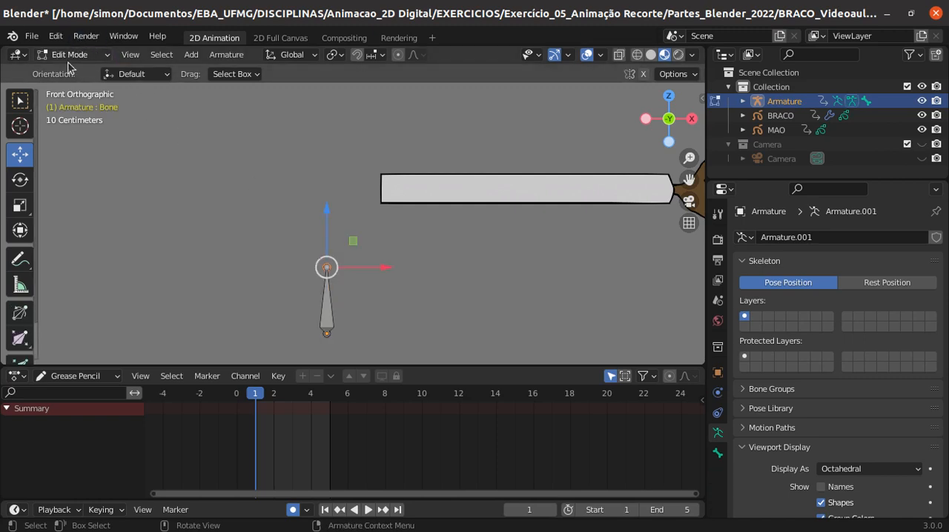
drag(323, 235, 328, 145)
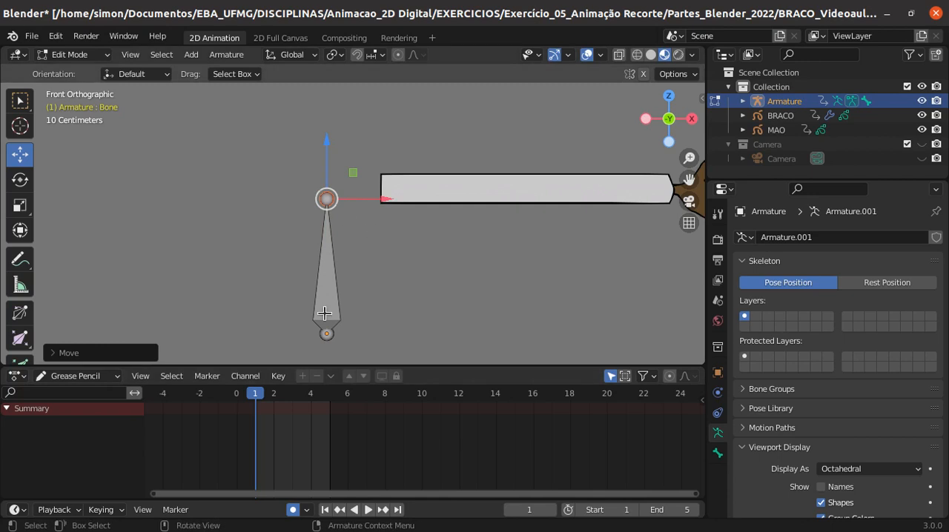
- Switch to Object Mode and move the armature slightly down along the Z axis
click(331, 255)
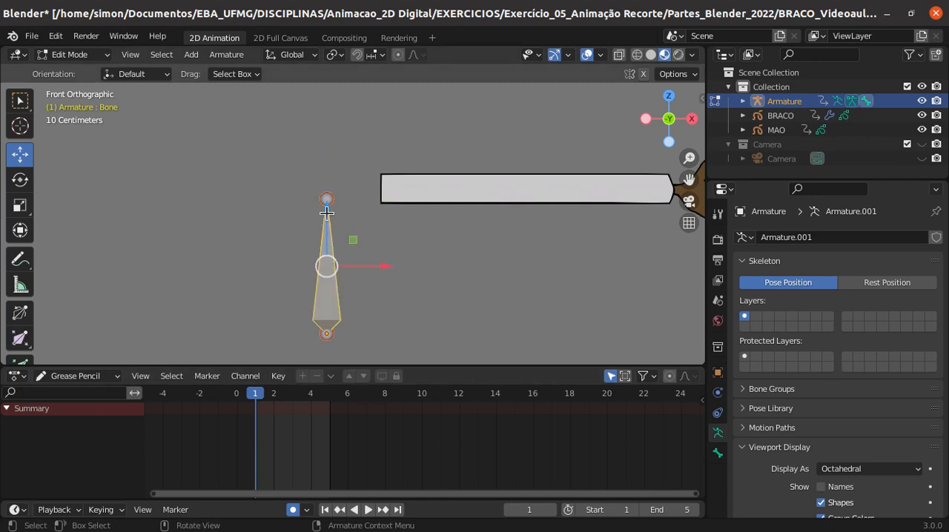
key(Tab)
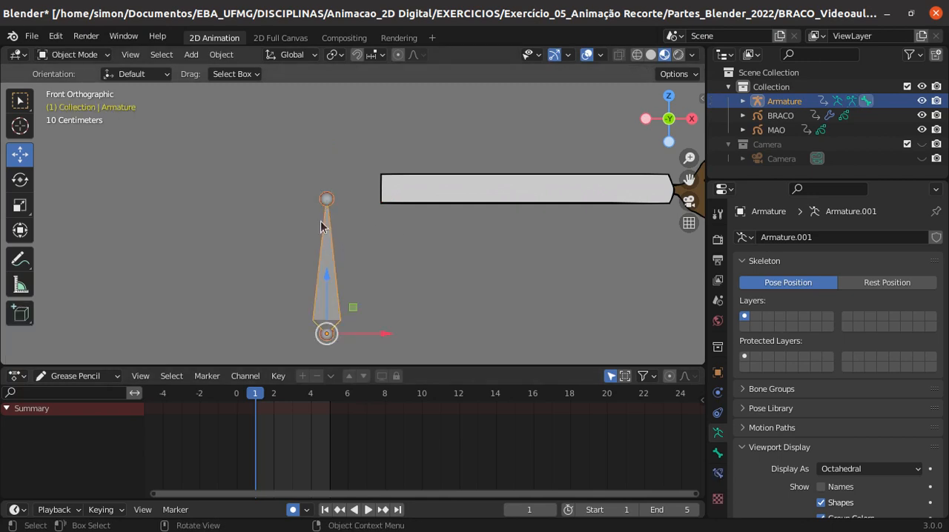
drag(331, 286, 329, 303)
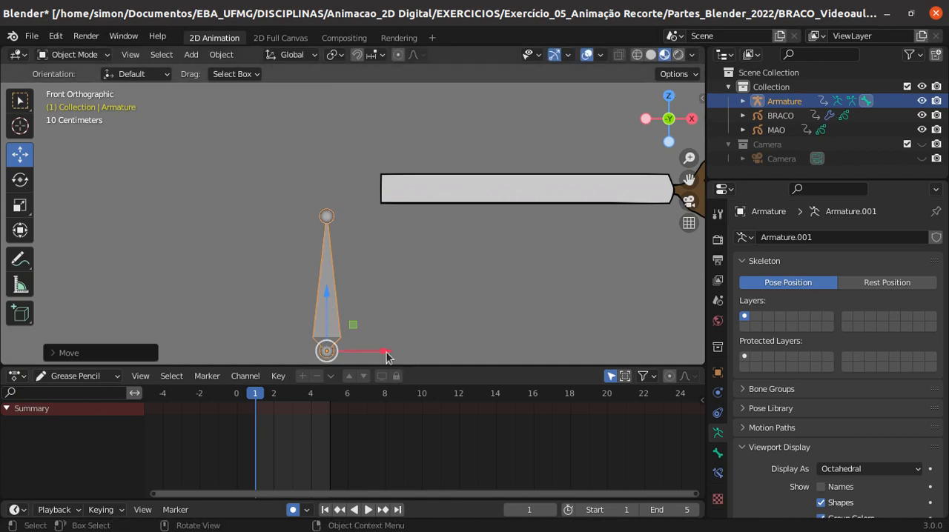
click(386, 272)
click(326, 217)
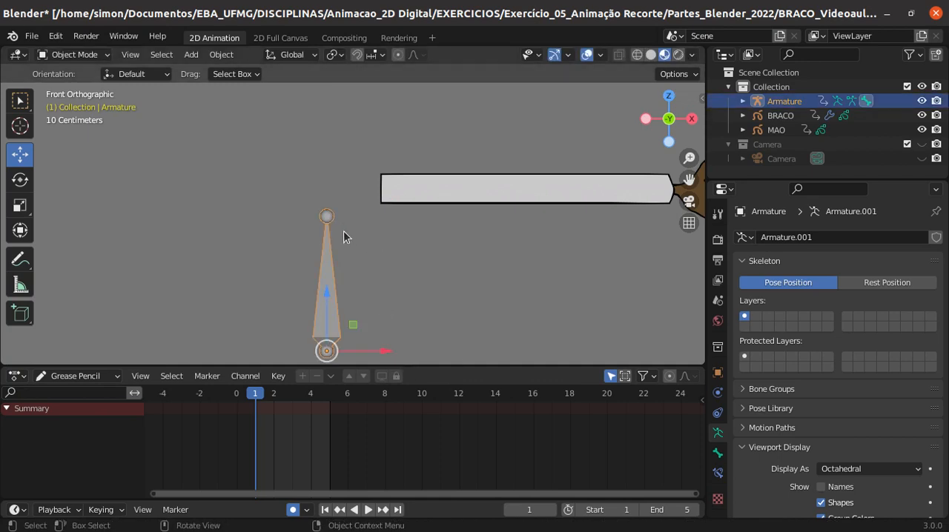
- Return to Edit Mode and raise the vertical bone's tip slightly, to about the height of the arm's lower edge
key(Tab)
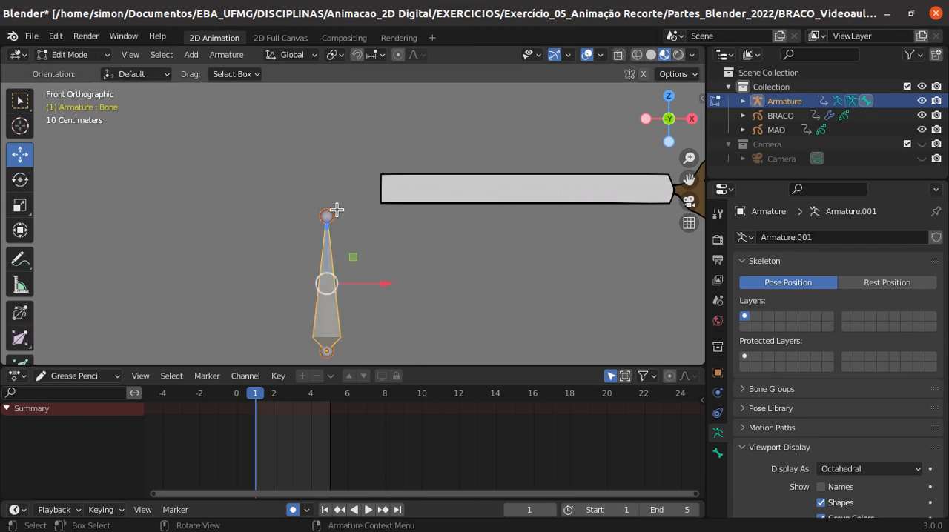
click(326, 215)
drag(327, 156, 326, 138)
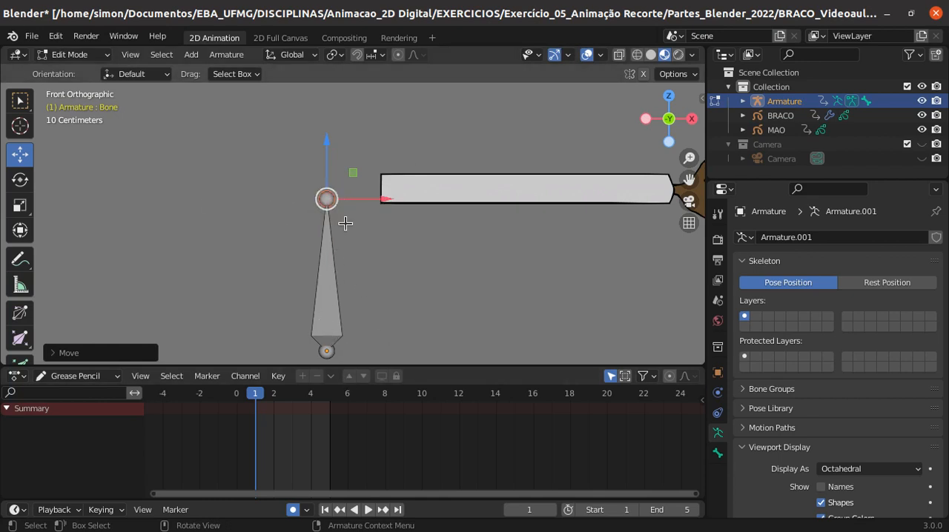
right_click(338, 283)
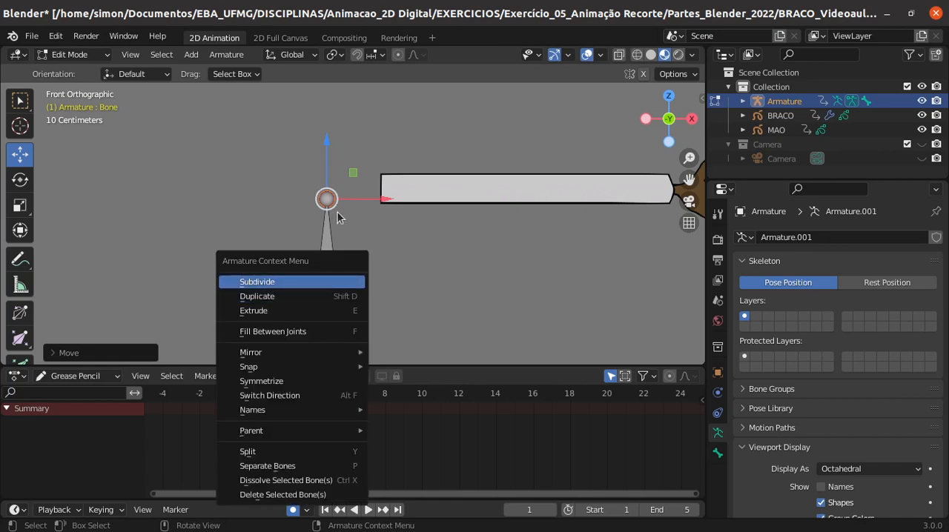
click(332, 253)
click(330, 349)
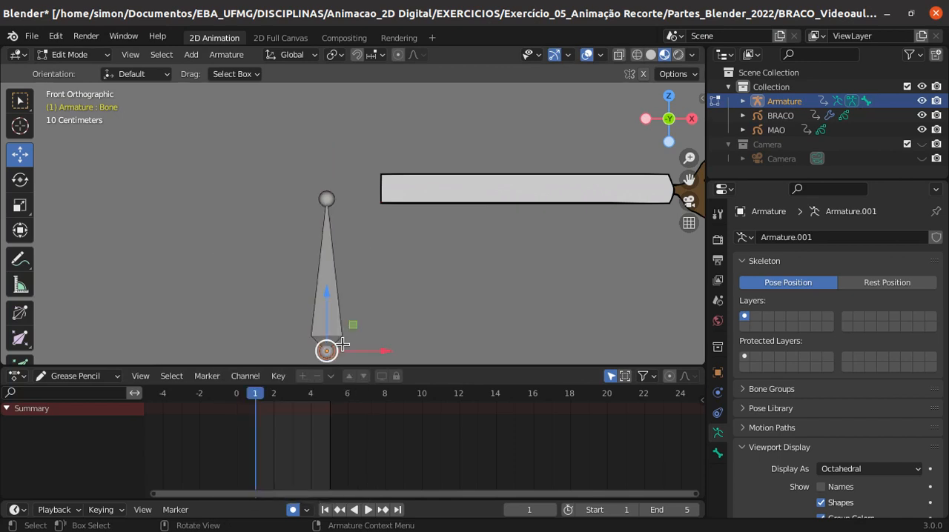
click(336, 307)
- Extrude a short connecting bone from the vertical bone's tip to the shoulder end of the arm
click(325, 197)
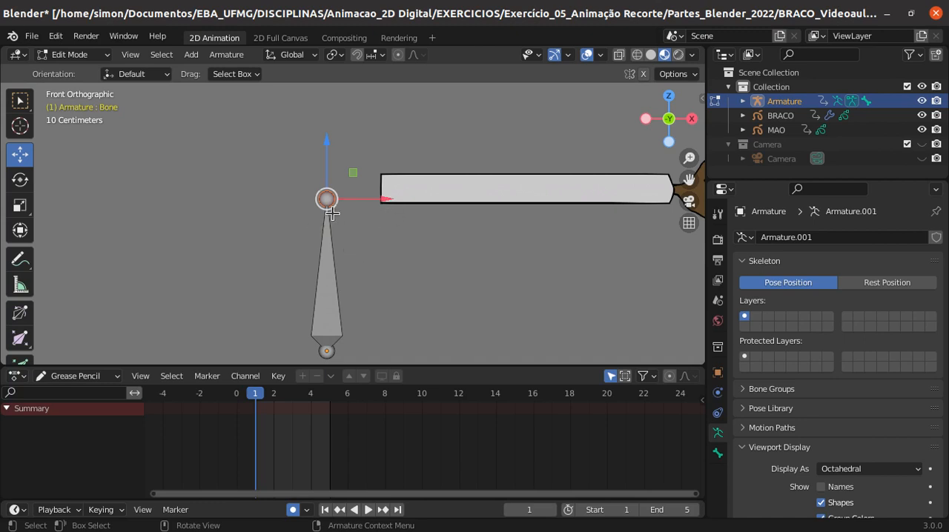
drag(327, 198, 385, 187)
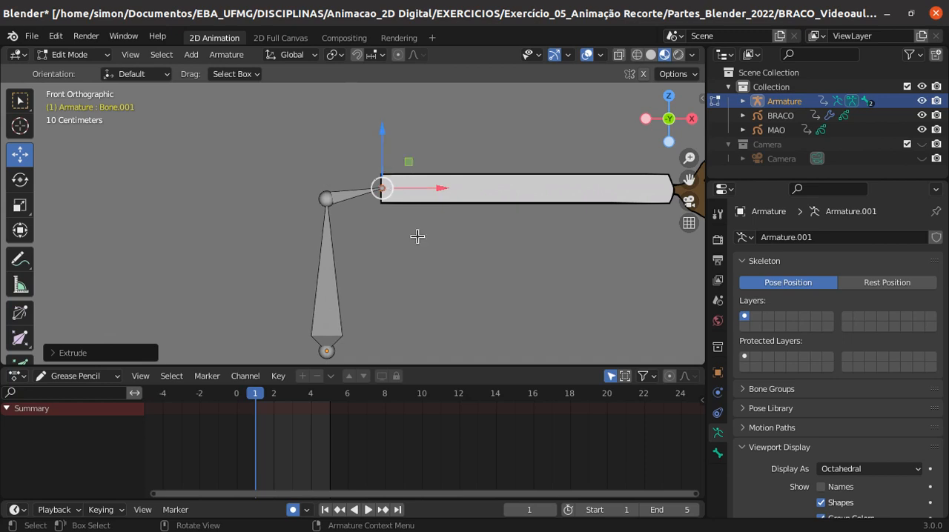
- Extrude a bone about 5.7 m long along the X axis from the shoulder end to the hand's fingers
shift+middle_drag(479, 297, 277, 289)
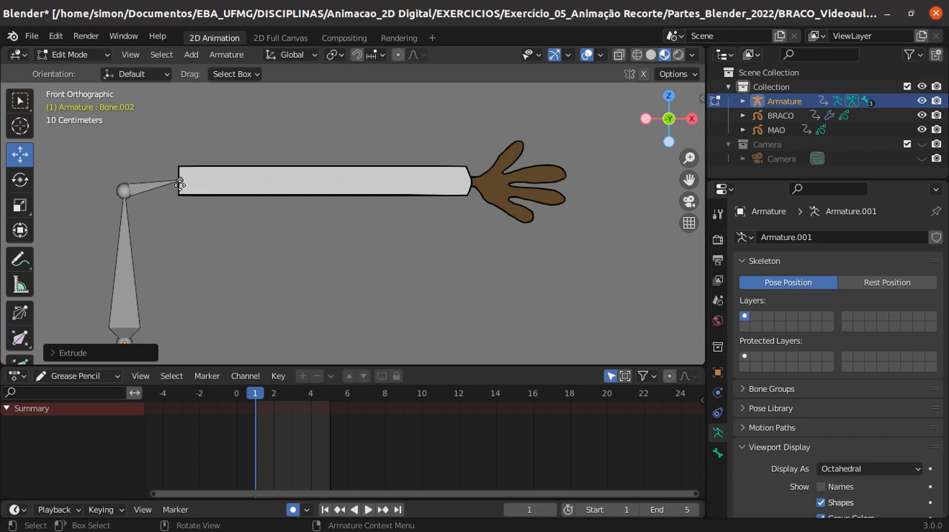
key(e)
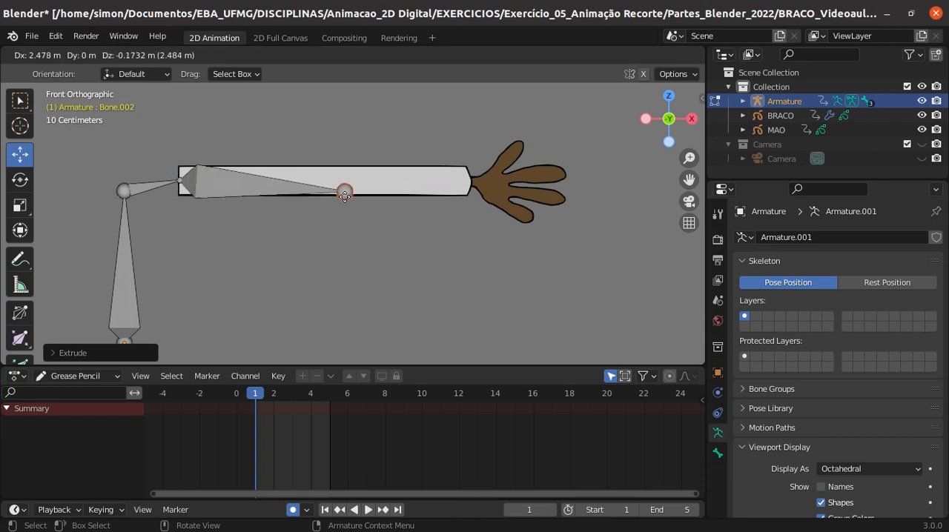
key(x)
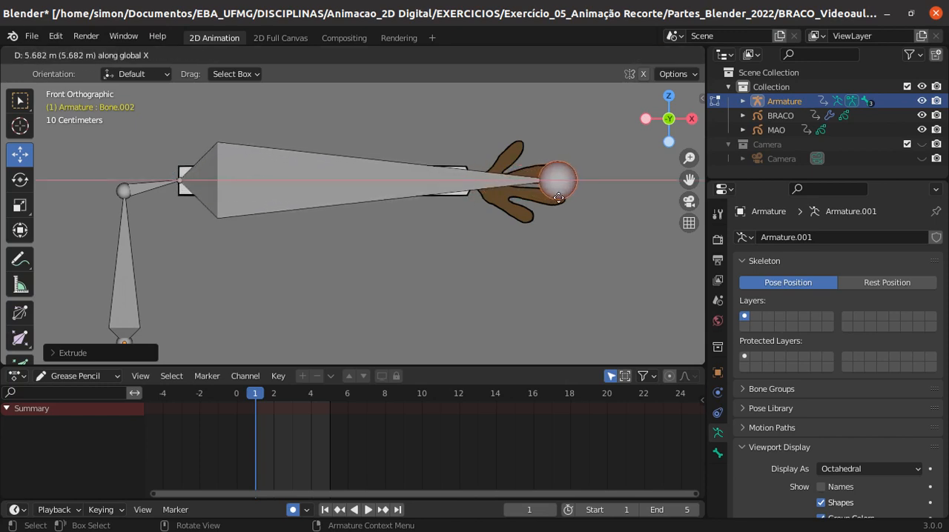
click(561, 197)
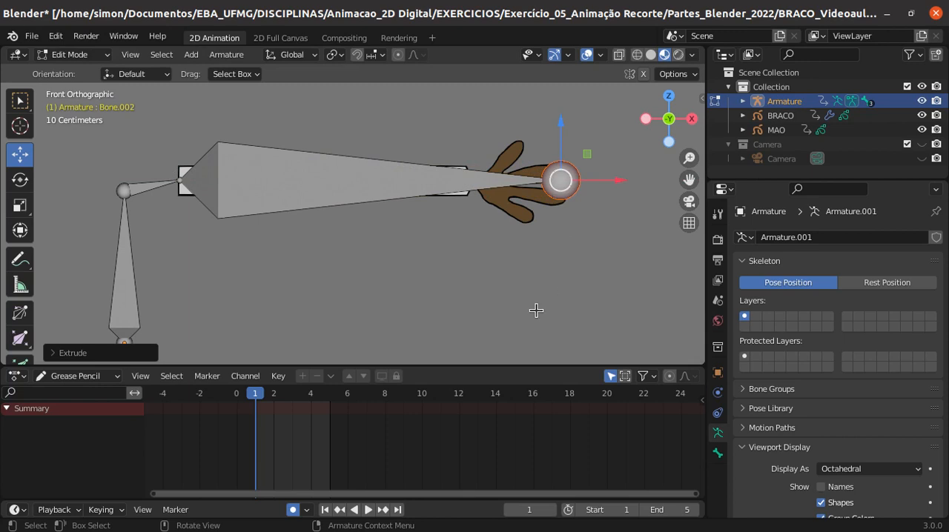
scroll(400, 296, down, 1)
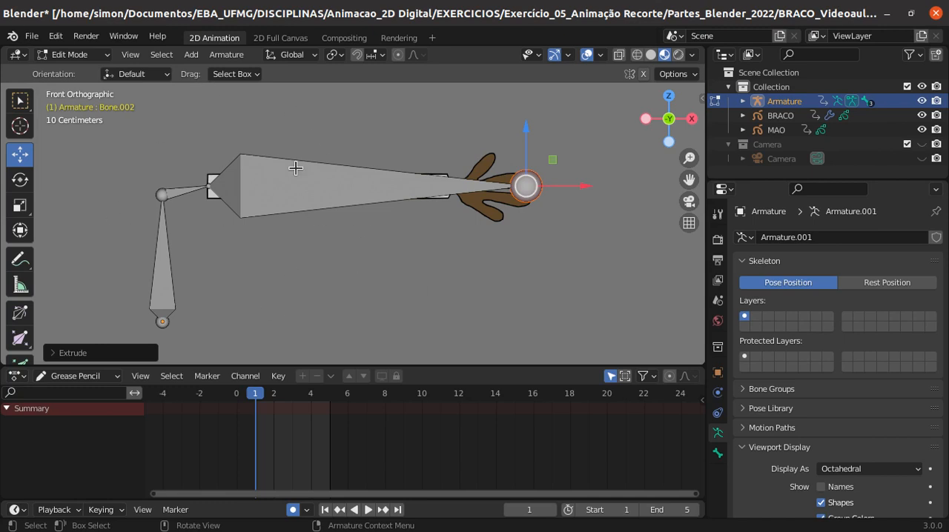
scroll(340, 190, up, 2)
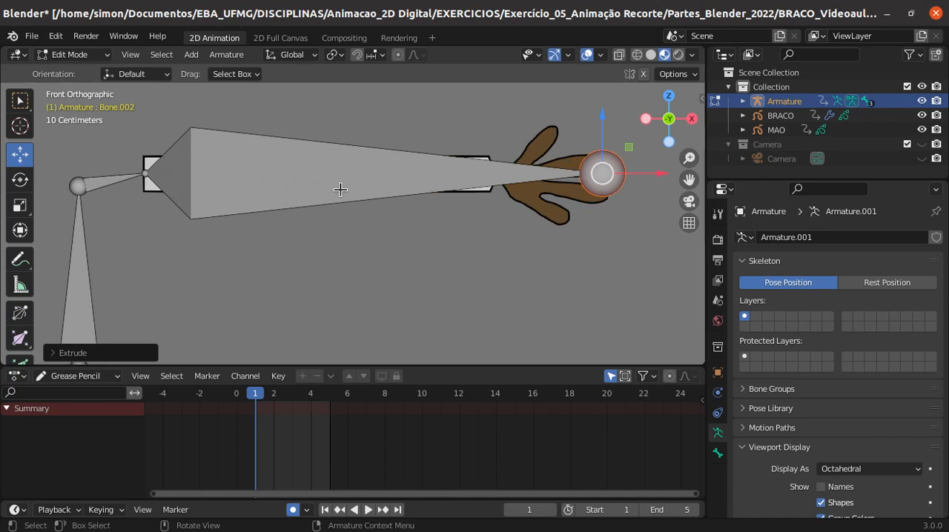
- Return to the front view and subdivide the long arm bone into two bones
middle_drag(403, 212, 333, 236)
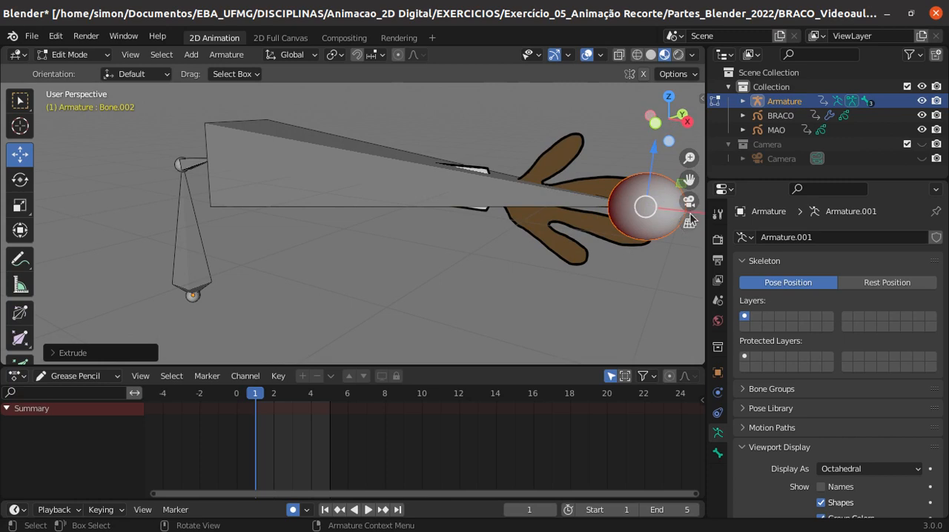
click(655, 125)
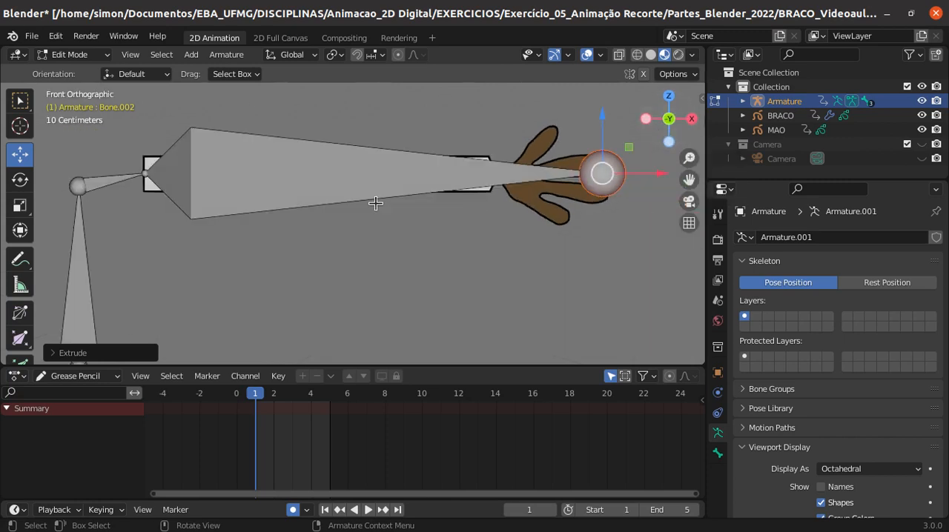
right_click(333, 172)
click(411, 151)
click(378, 161)
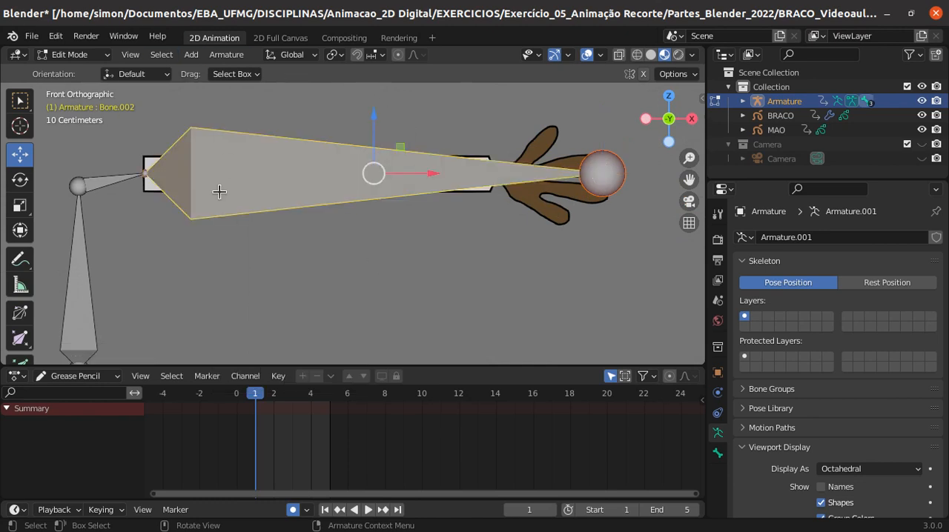
right_click(347, 181)
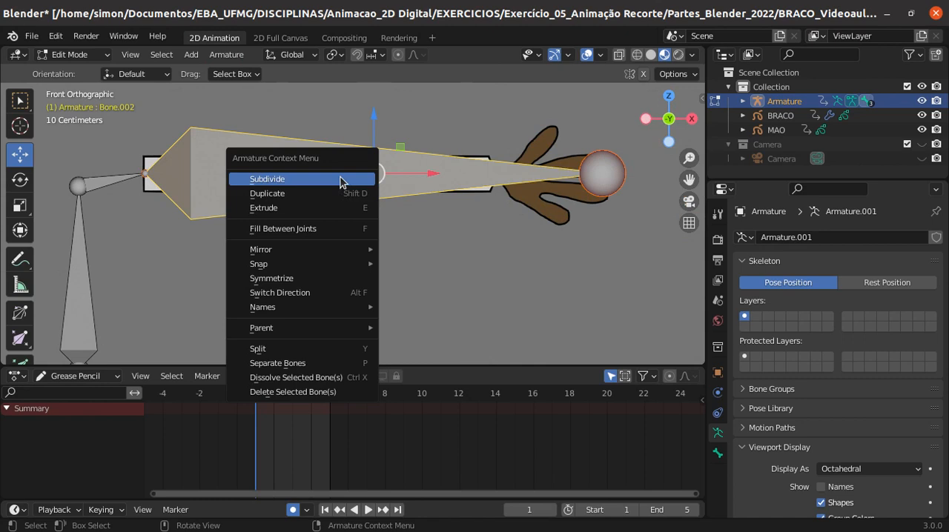
click(341, 180)
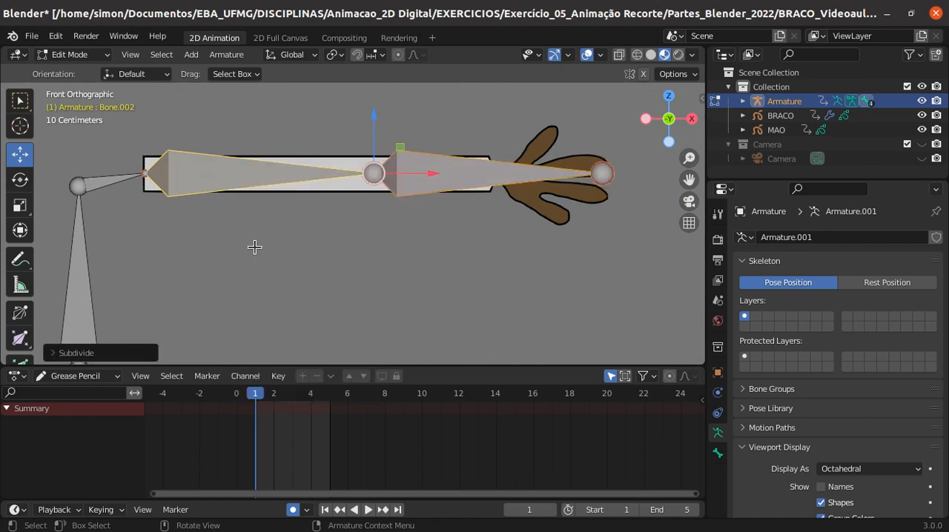
scroll(254, 247, up, 1)
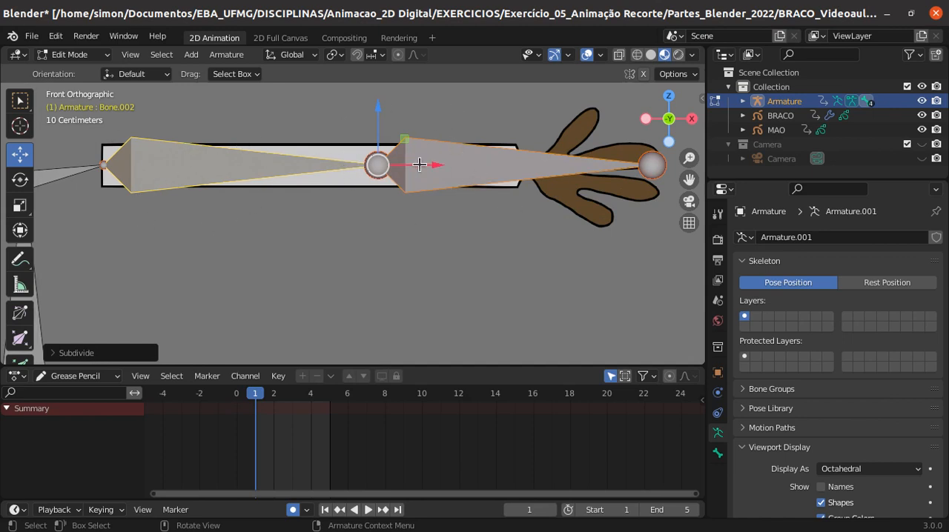
key(g)
key(x)
drag(392, 166, 392, 165)
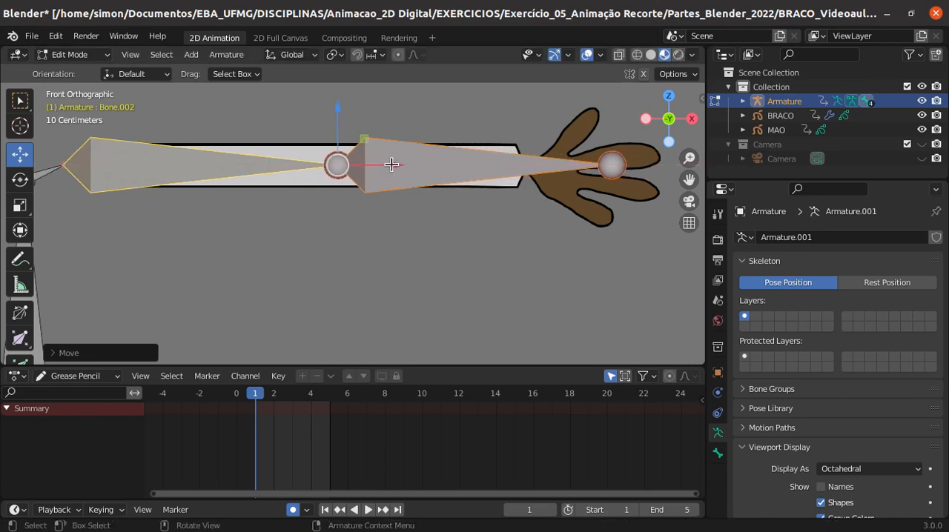
key(ctrl+z)
- Move only the joint between the two arm bones along X toward the shoulder, to the middle of the arm
click(367, 322)
click(372, 165)
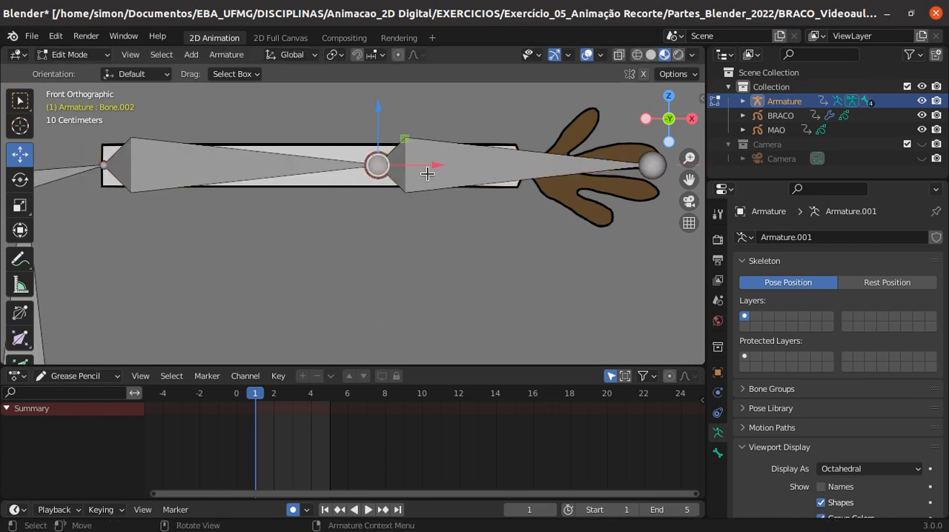
scroll(424, 180, down, 1)
drag(431, 173, 373, 173)
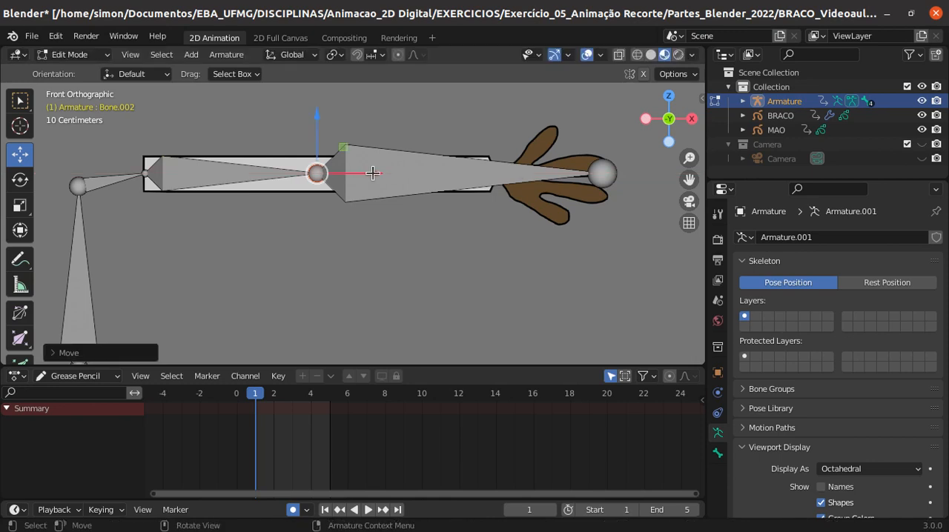
- Subdivide the bone running from the elbow to the fingers into two bones
click(600, 175)
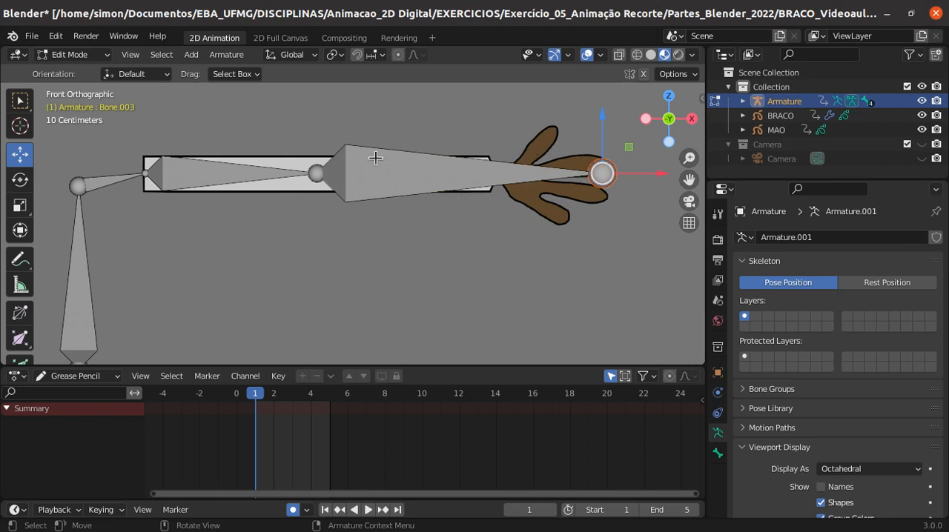
click(430, 164)
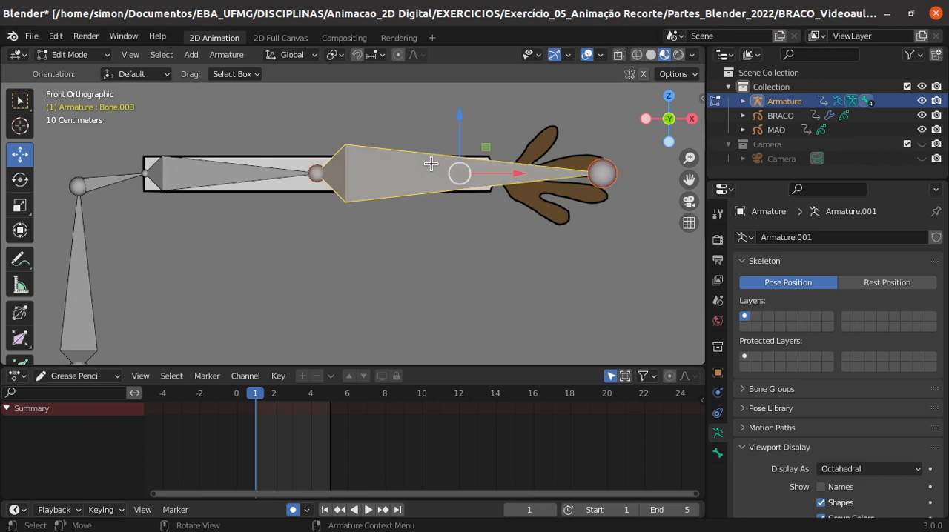
right_click(431, 164)
click(431, 165)
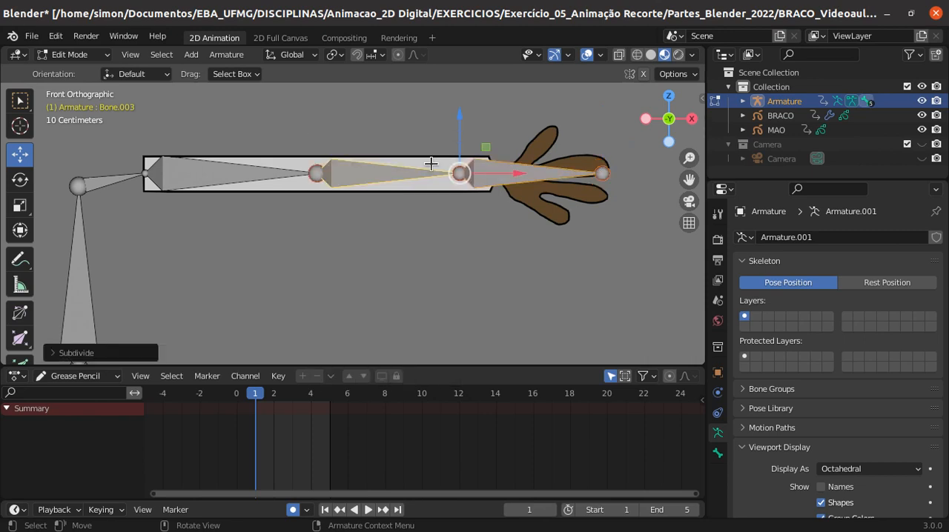
- Move only the joint between the forearm and hand bones along X to the wrist
drag(515, 175, 540, 183)
key(ctrl+z)
click(500, 228)
click(459, 181)
drag(525, 177, 544, 186)
- Turn on the display of bone names for the armature in the viewport
scroll(820, 411, down, 2)
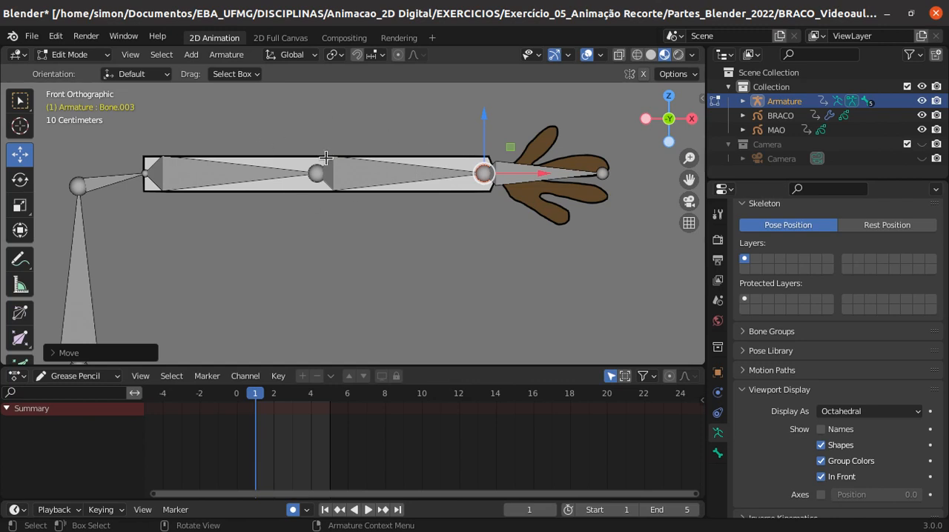
click(821, 429)
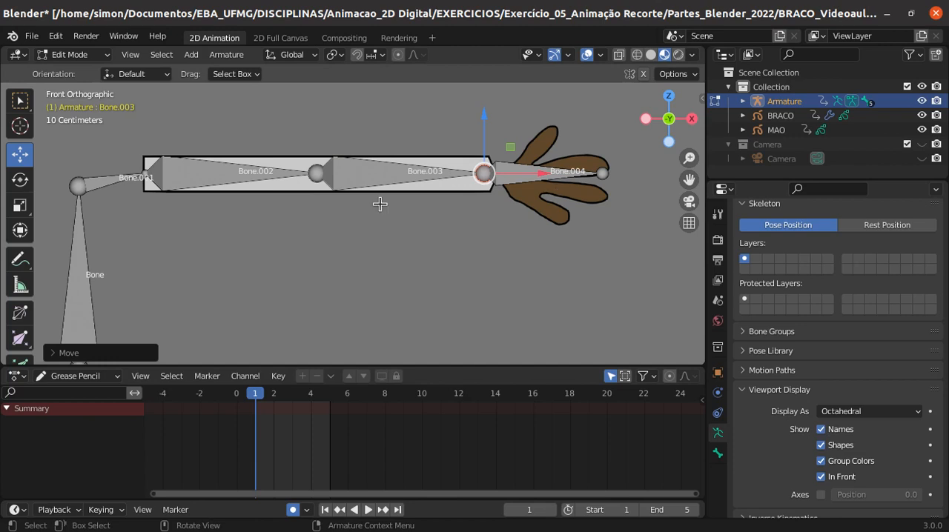
scroll(328, 218, down, 2)
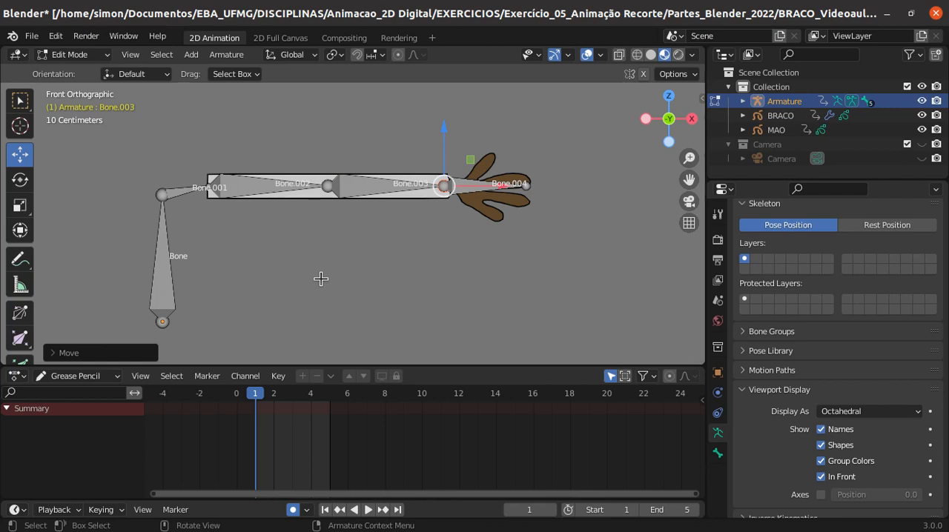
scroll(320, 279, up, 1)
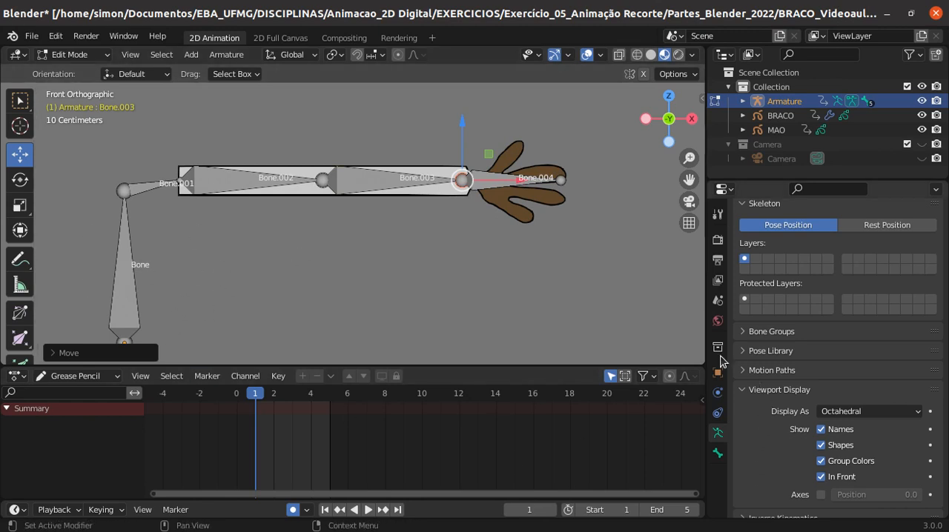
scroll(779, 389, down, 1)
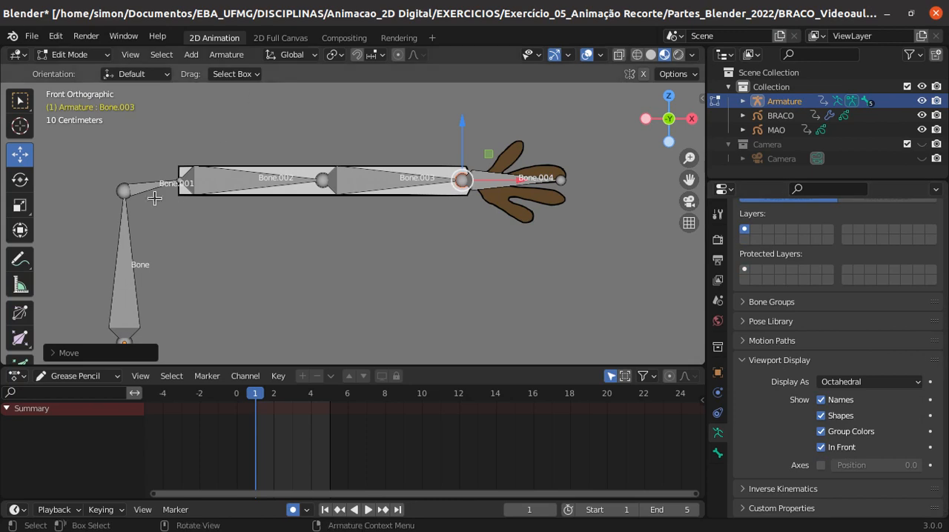
- Rename the vertical bone at the base of the chain as COLUNA
click(133, 292)
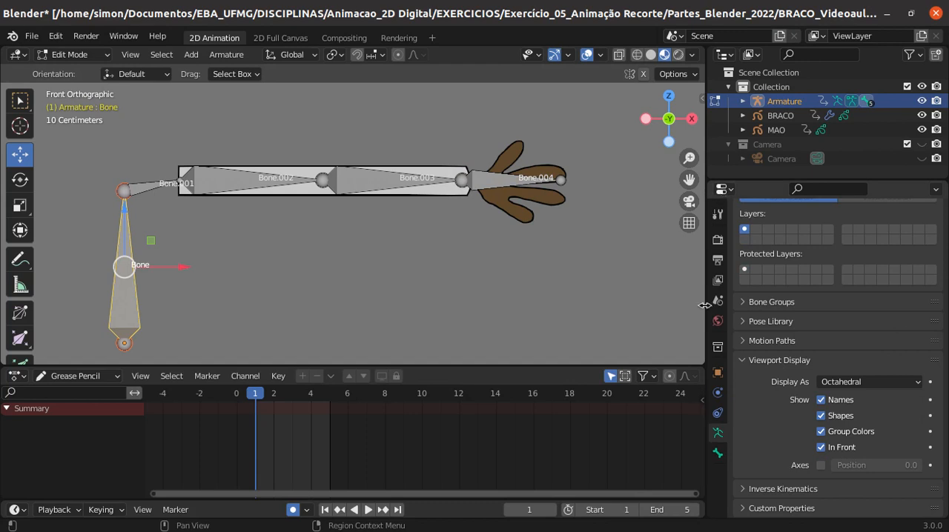
click(718, 453)
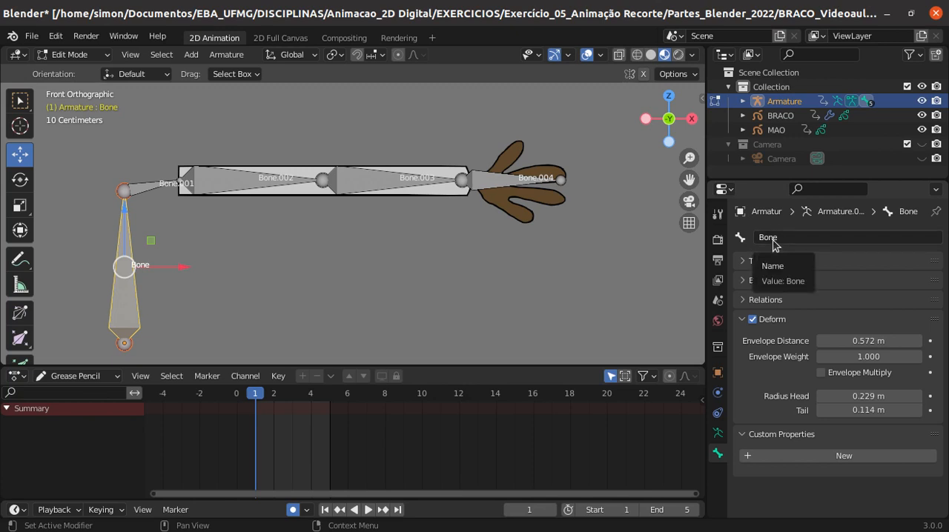
click(824, 237)
text(C)
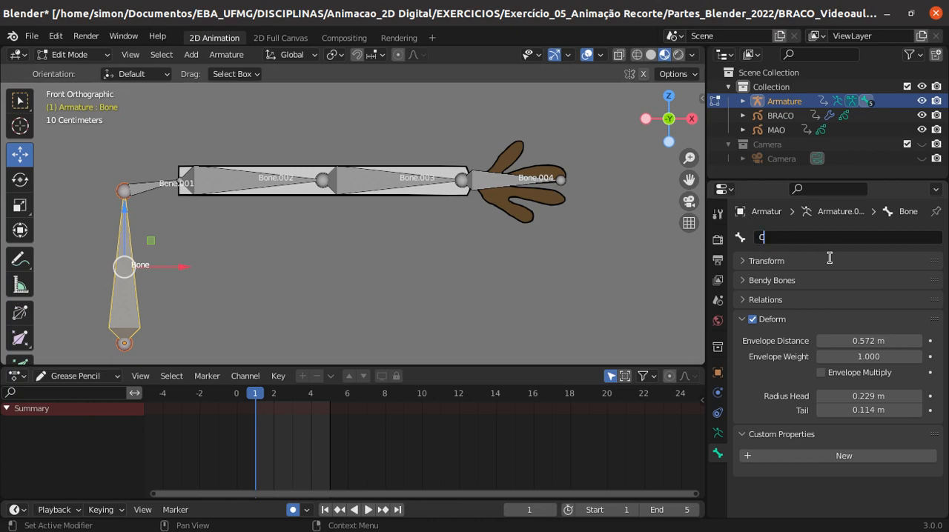
text(OLUNA)
key(Return)
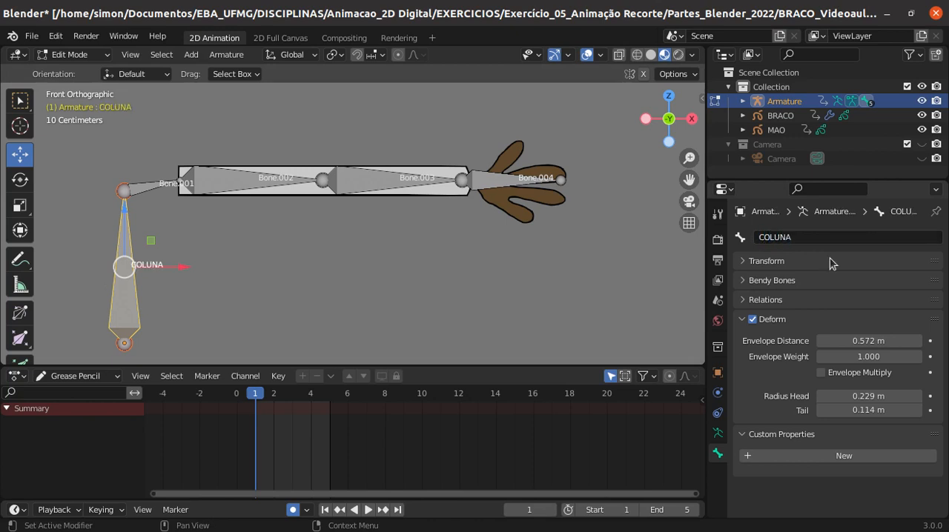
- Rename the short bone between the COLUNA bone and the arm as ombro.R
click(152, 186)
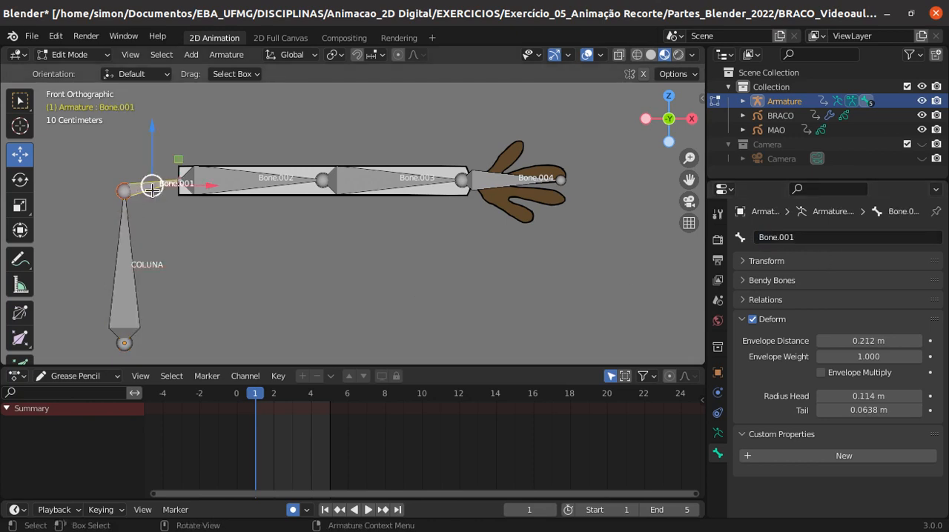
click(794, 237)
text(O)
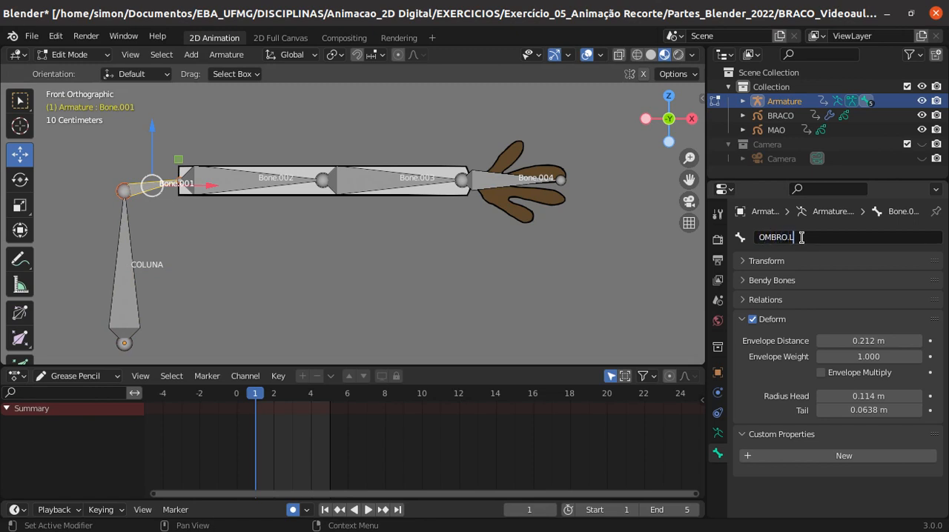
key(BackSpace)
key(BackSpace)
key(BackSpace)
text(.L)
text(.R)
key(Return)
- Rename the bone between the shoulder and the elbow as antebraco.R
click(230, 180)
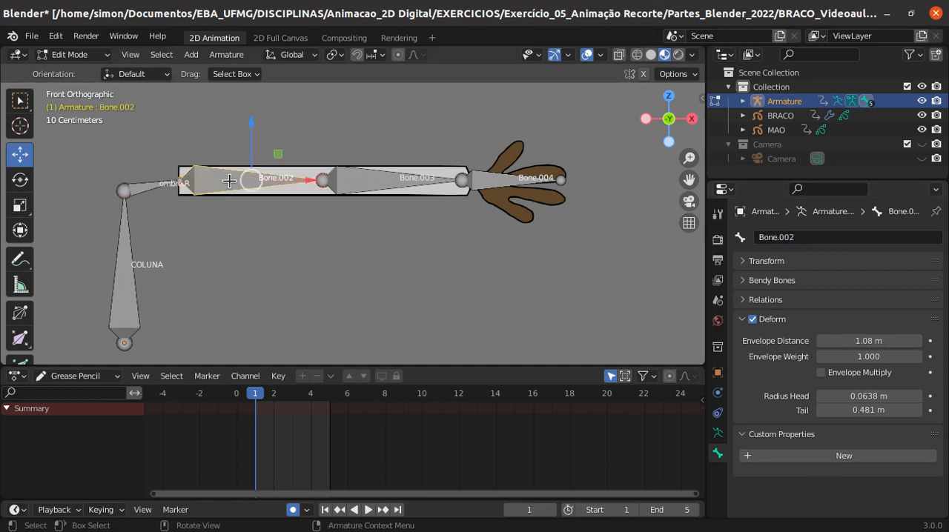
click(795, 238)
text(antebraco)
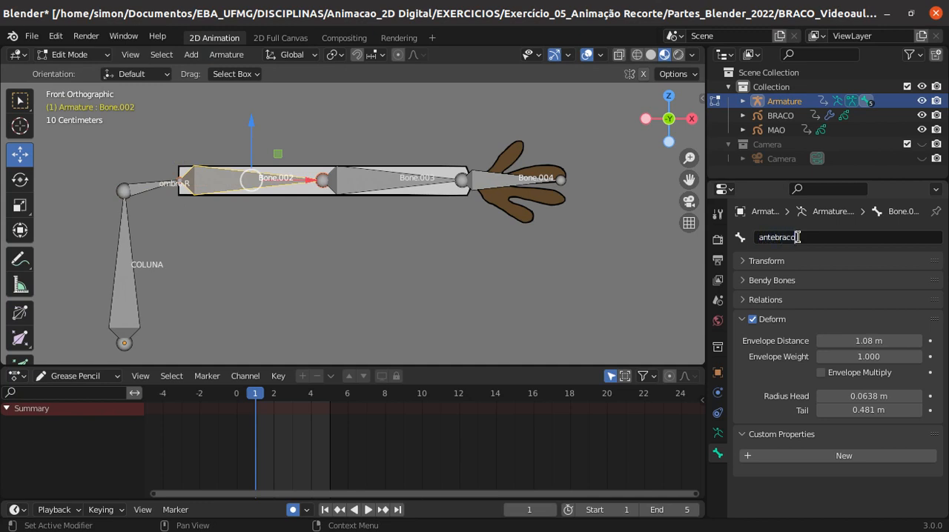
text(.R)
key(Return)
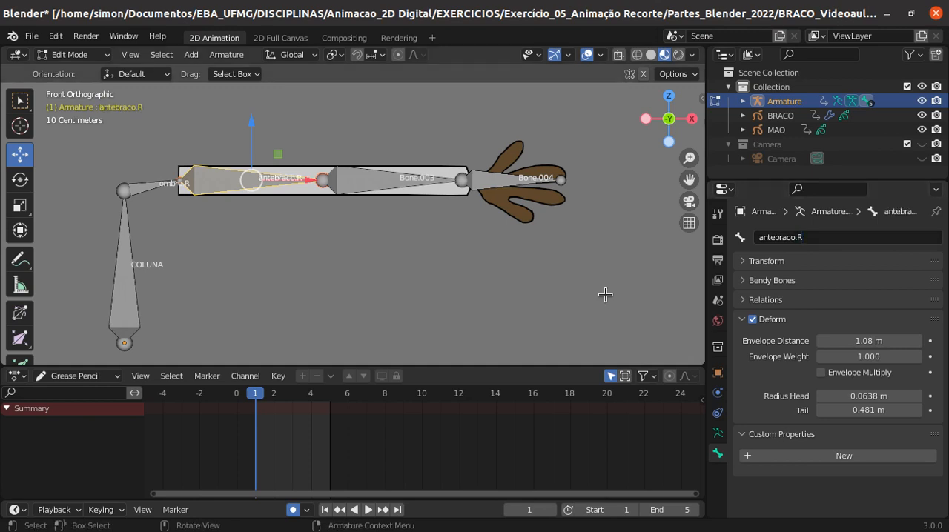
- Correct the name of the bone between the shoulder and the elbow to braco.R
right_click(366, 187)
click(414, 189)
click(400, 185)
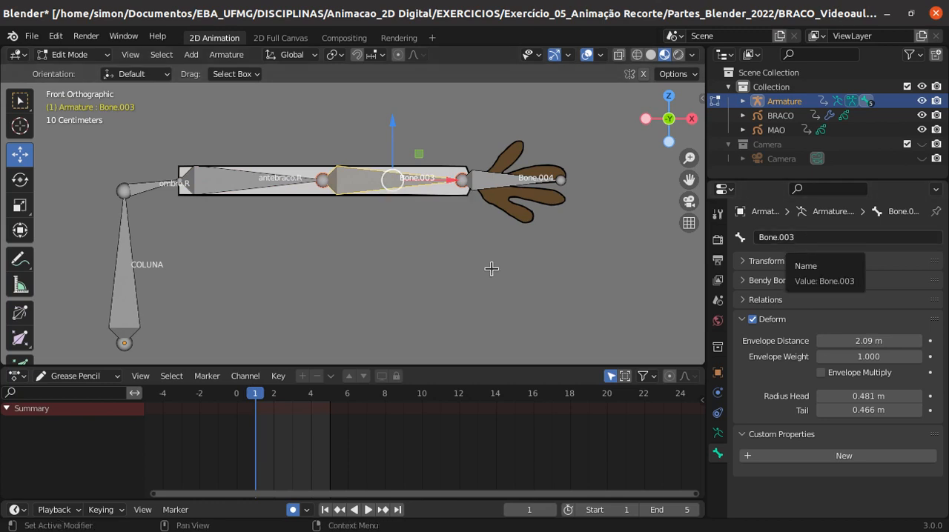
click(226, 182)
click(774, 238)
click(769, 238)
key(BackSpace)
key(BackSpace)
key(BackSpace)
key(BackSpace)
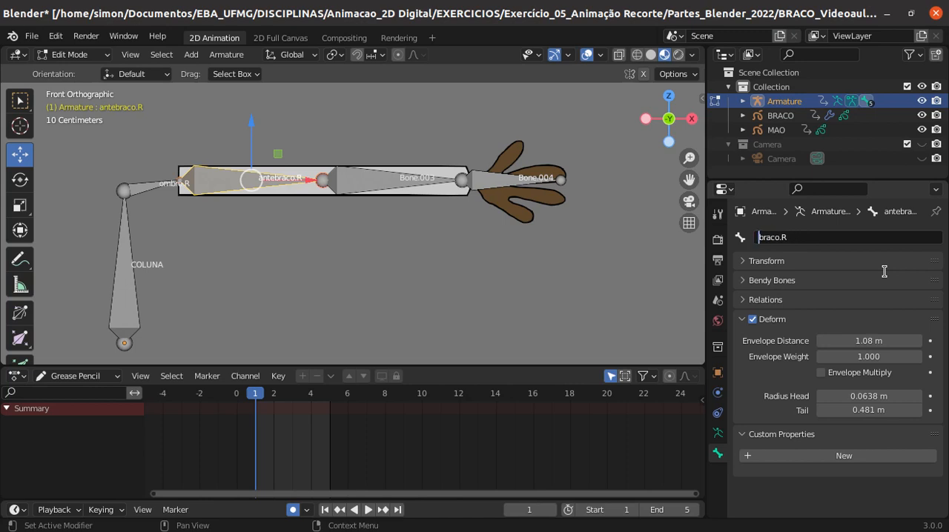
key(Return)
right_click(352, 194)
click(369, 193)
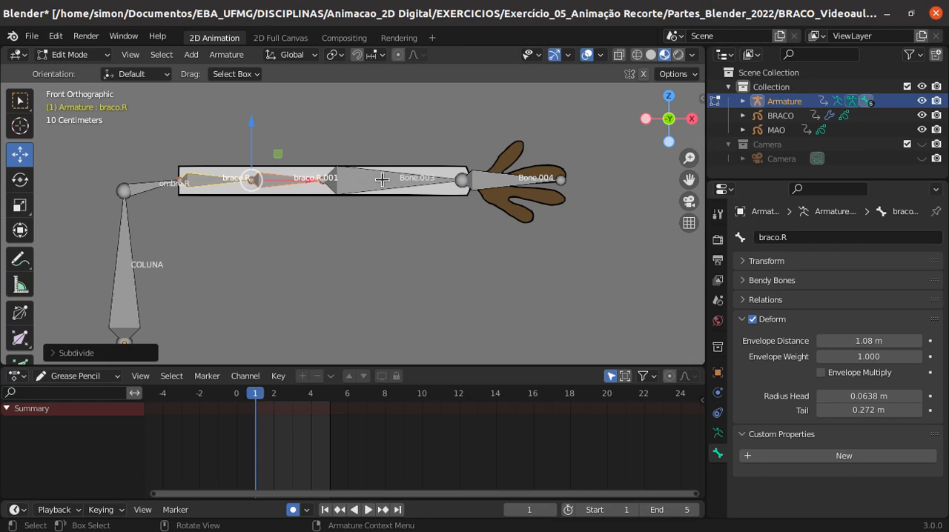
click(382, 179)
key(ctrl+z)
key(ctrl+z)
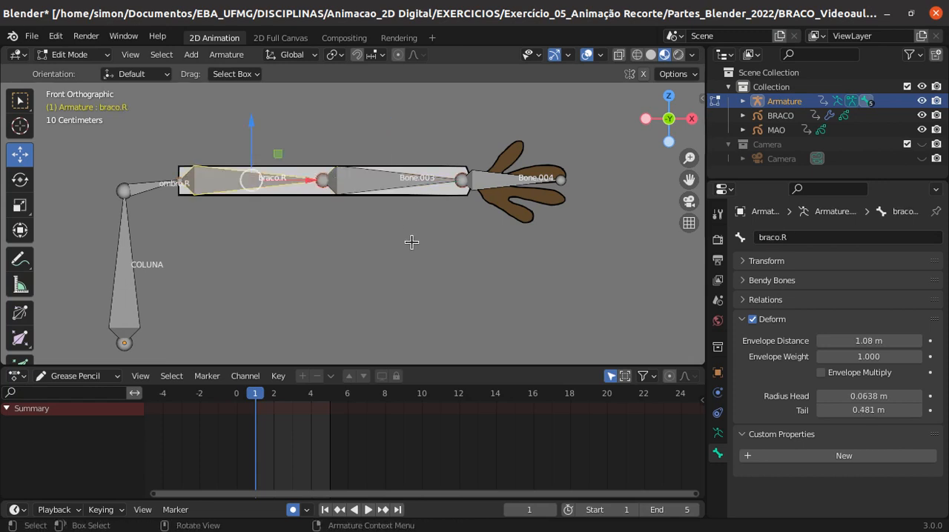
- Rename the bone between the elbow and the wrist as braco.R.002
right_click(382, 179)
key(Escape)
click(397, 185)
click(798, 238)
text(braco)
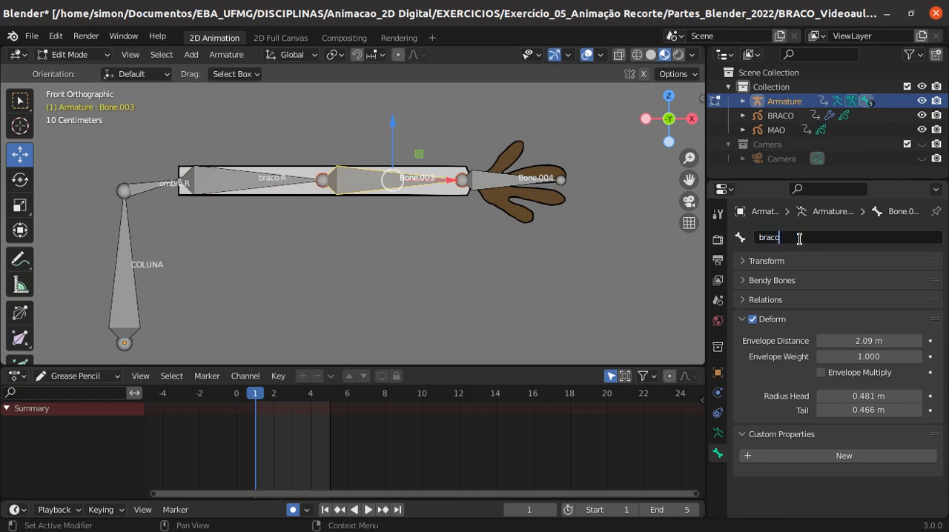
text(.R)
key(Return)
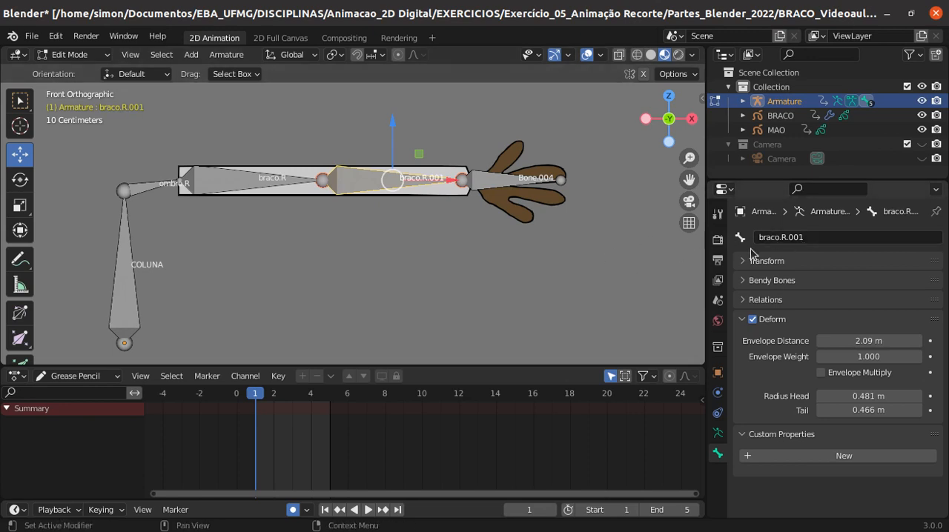
click(810, 237)
click(811, 237)
key(Return)
- Rename the hand bone as mao.R
right_click(488, 190)
click(498, 183)
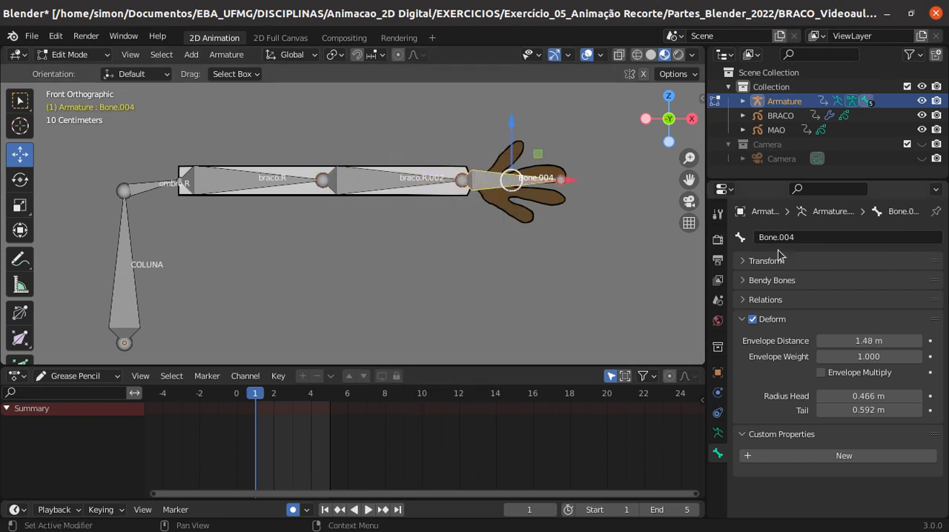
click(798, 237)
text(mao.R)
key(Return)
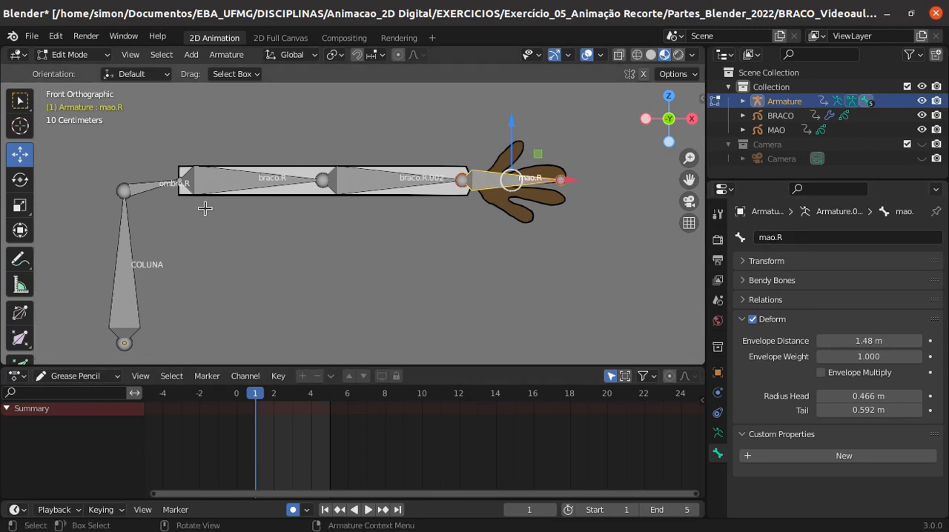
- Return to the front view and change the armature's viewport display type to Stick
middle_drag(415, 252, 452, 197)
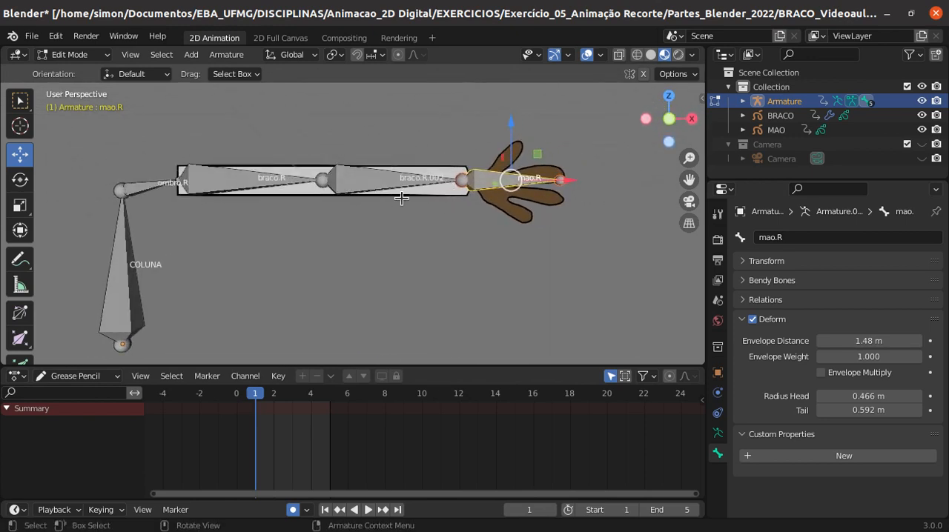
click(671, 121)
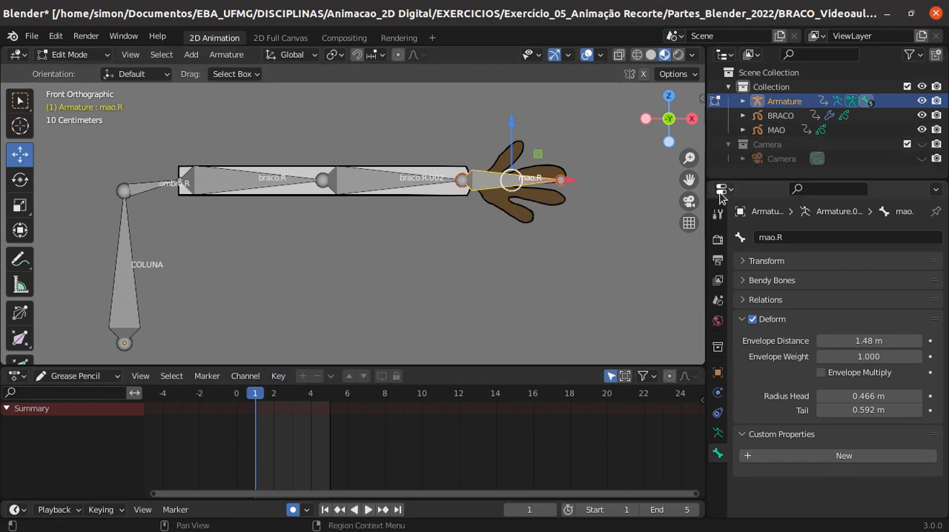
click(718, 434)
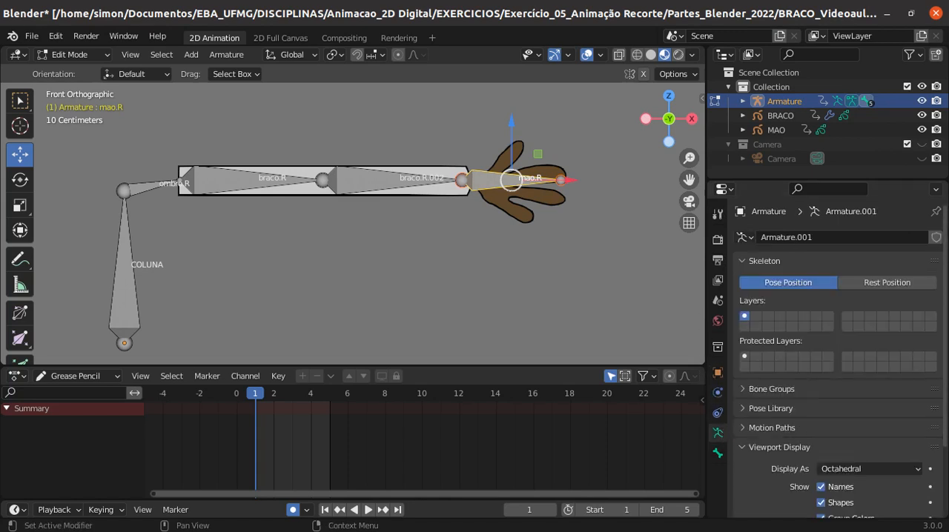
scroll(880, 358, down, 3)
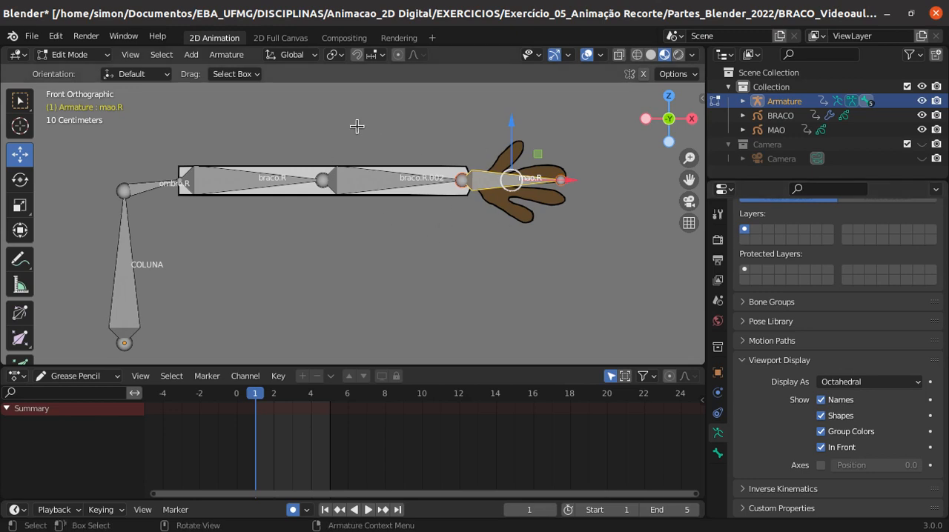
click(916, 384)
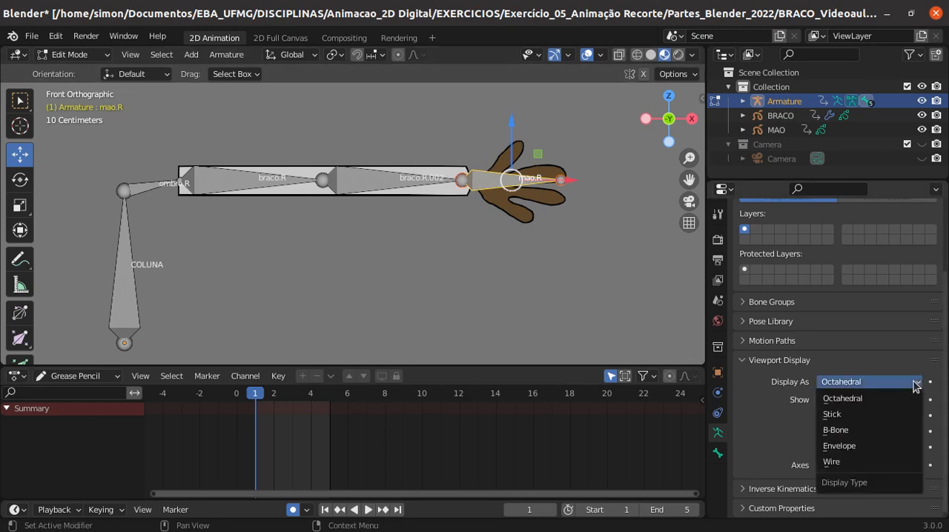
click(858, 415)
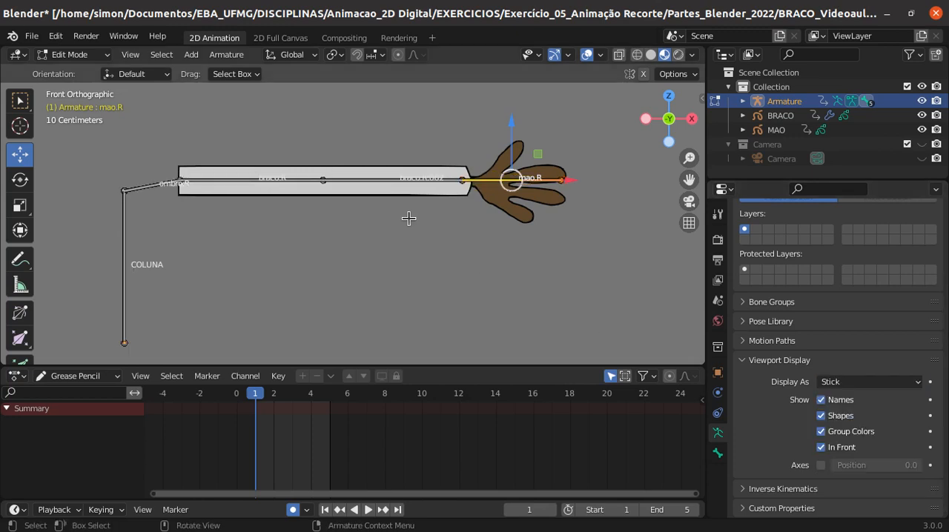
scroll(408, 218, up, 2)
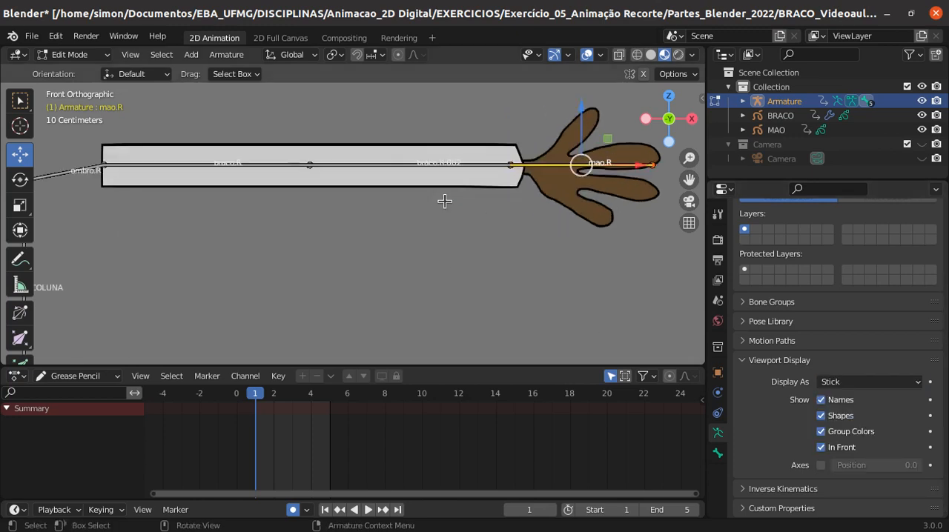
scroll(442, 198, down, 2)
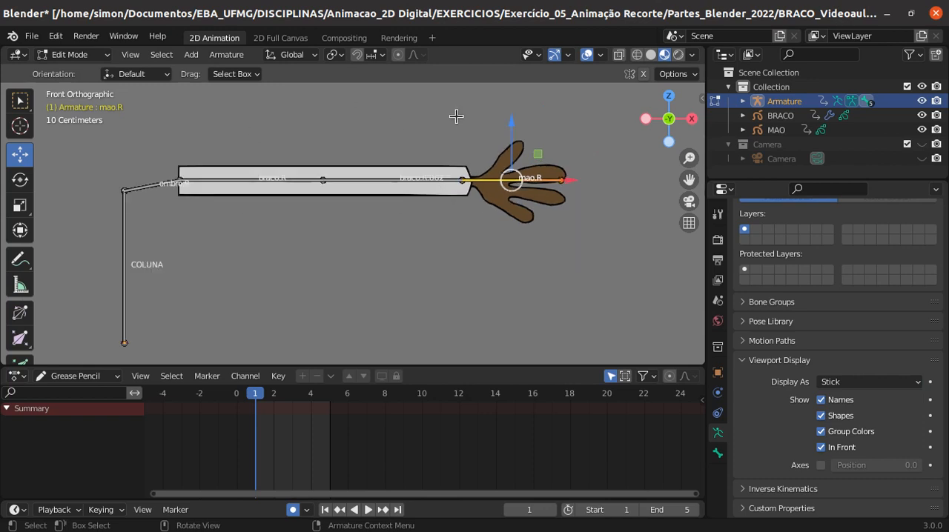
scroll(400, 221, down, 2)
scroll(398, 220, up, 1)
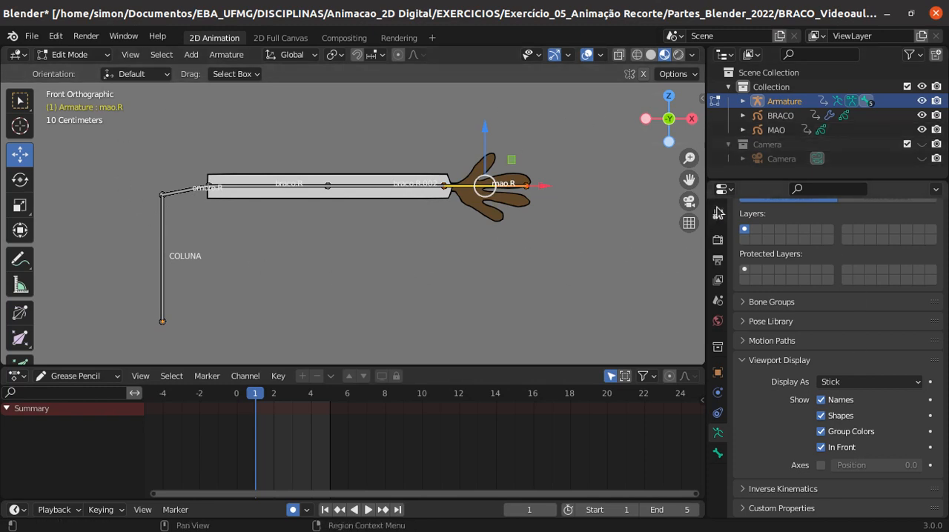
- Examine the World surface settings, including the background color
click(716, 322)
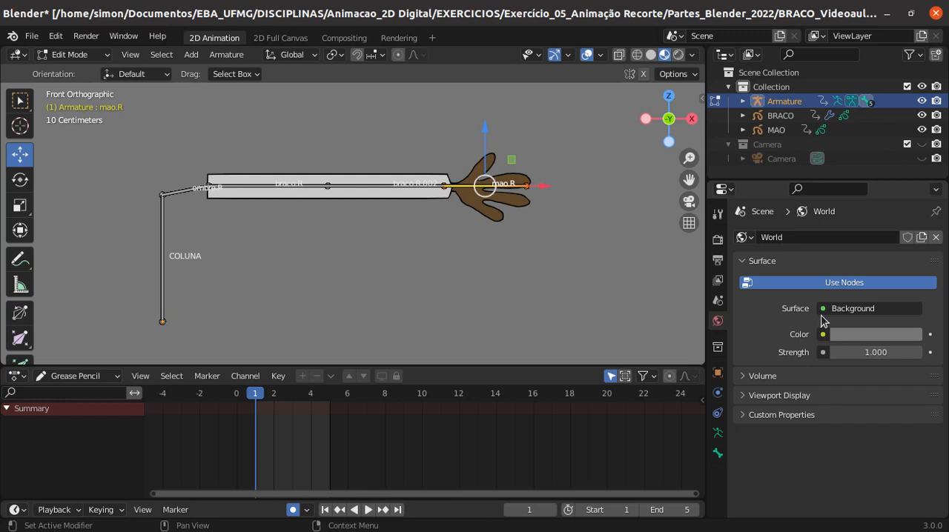
click(872, 334)
click(680, 317)
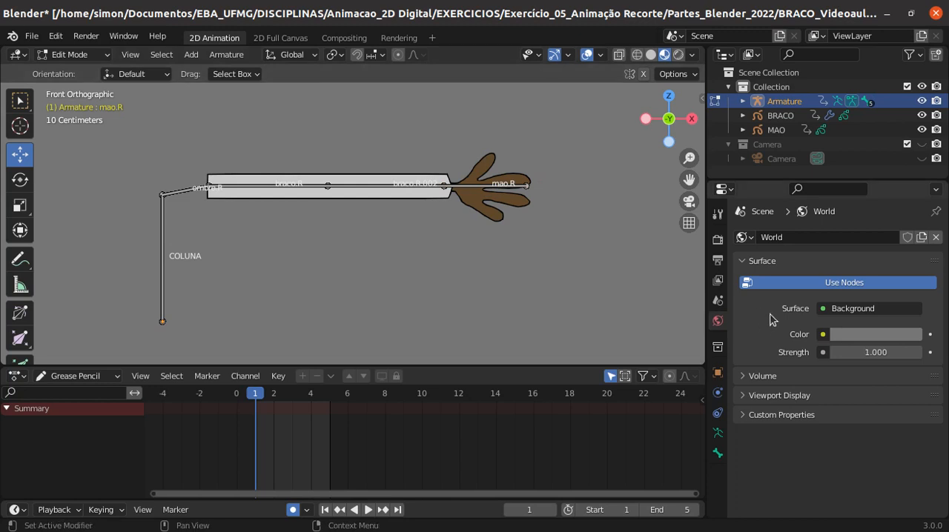
click(718, 453)
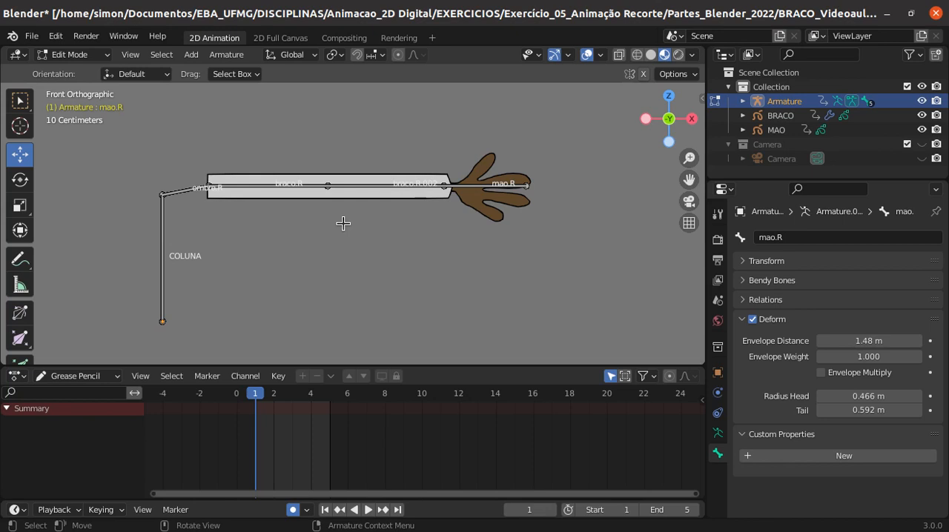
click(191, 59)
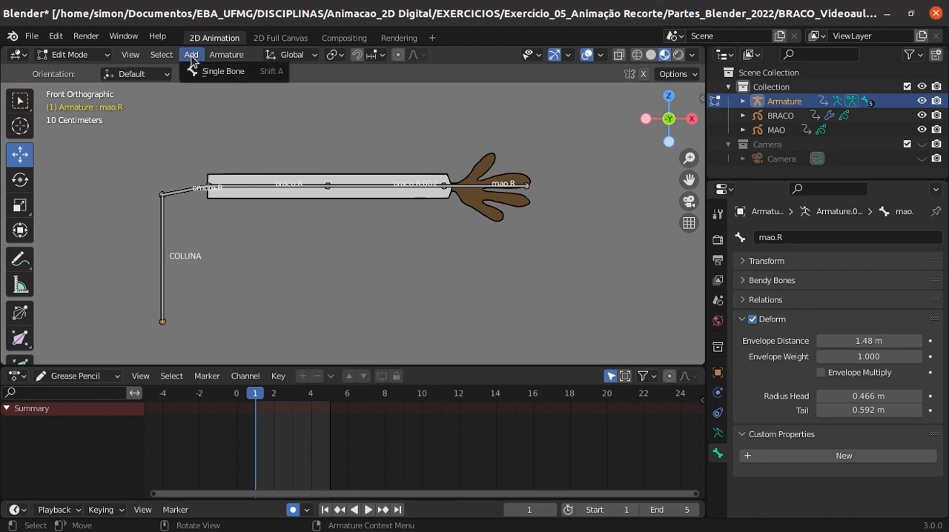
click(717, 435)
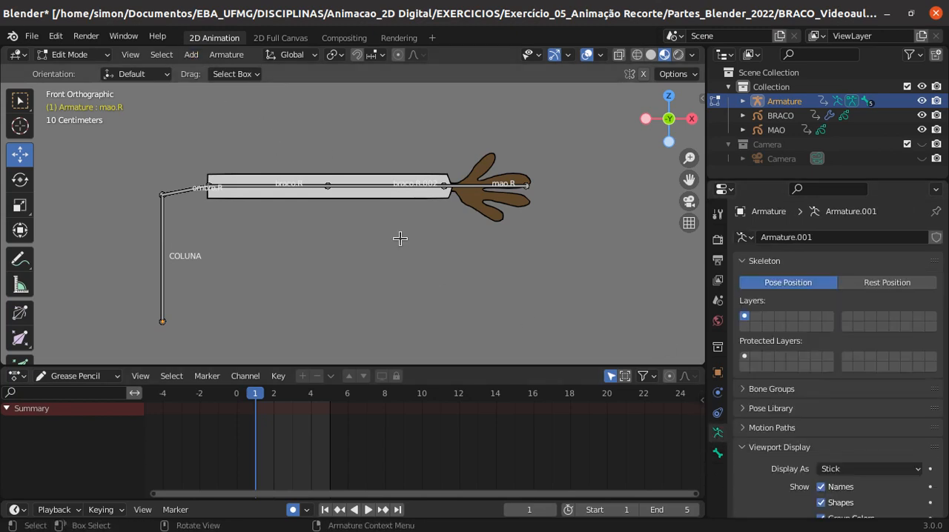
key(shift+a)
key(ctrl+z)
- Leave Edit Mode for Object Mode and add a Lattice object to the scene
click(87, 55)
click(79, 71)
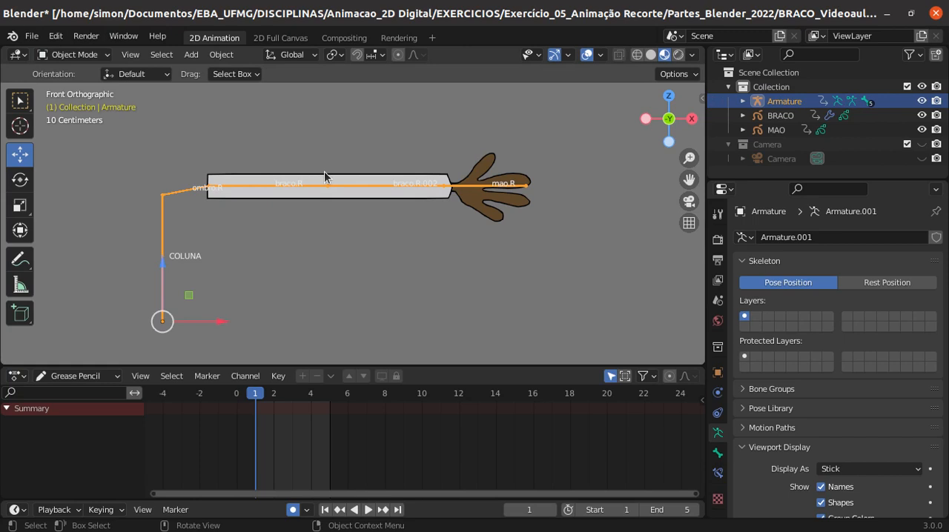
key(shift+a)
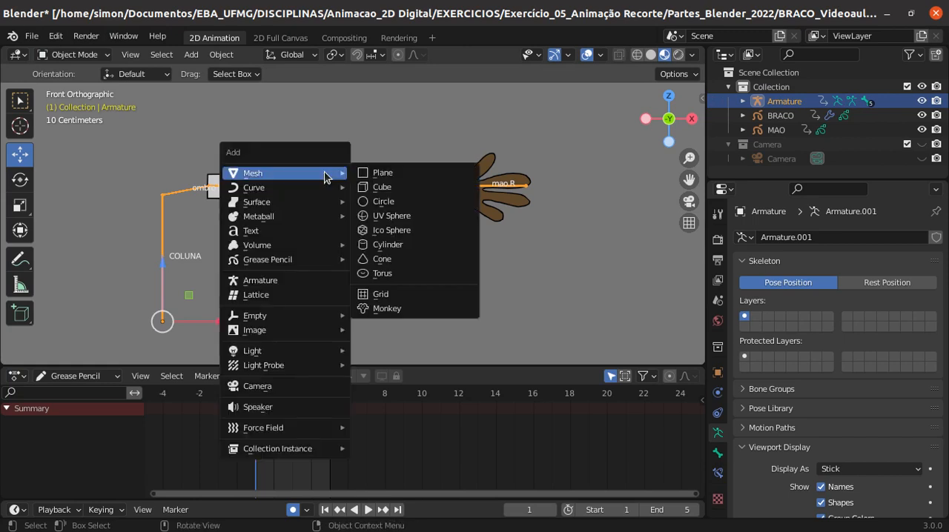
click(282, 295)
key(KP_5)
- Flatten the lattice by setting its V resolution to 1
middle_drag(495, 260, 393, 206)
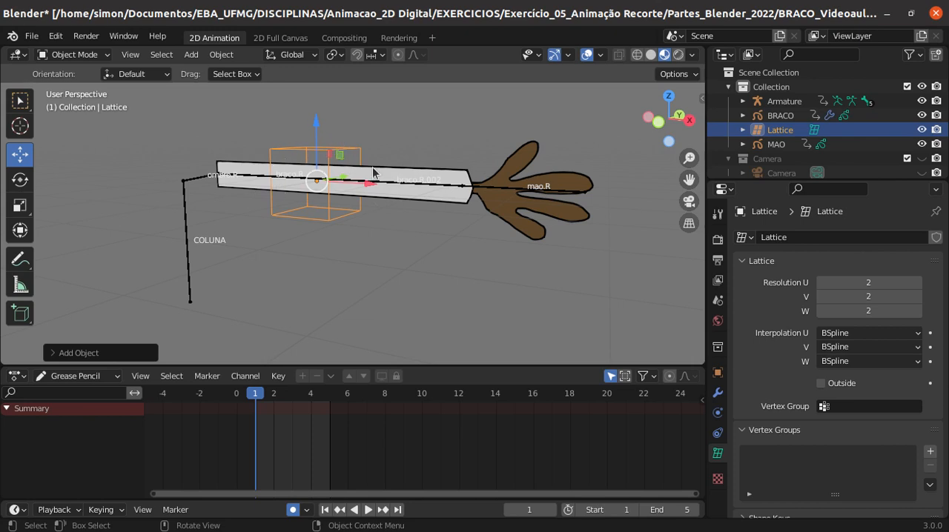
middle_drag(389, 195, 370, 242)
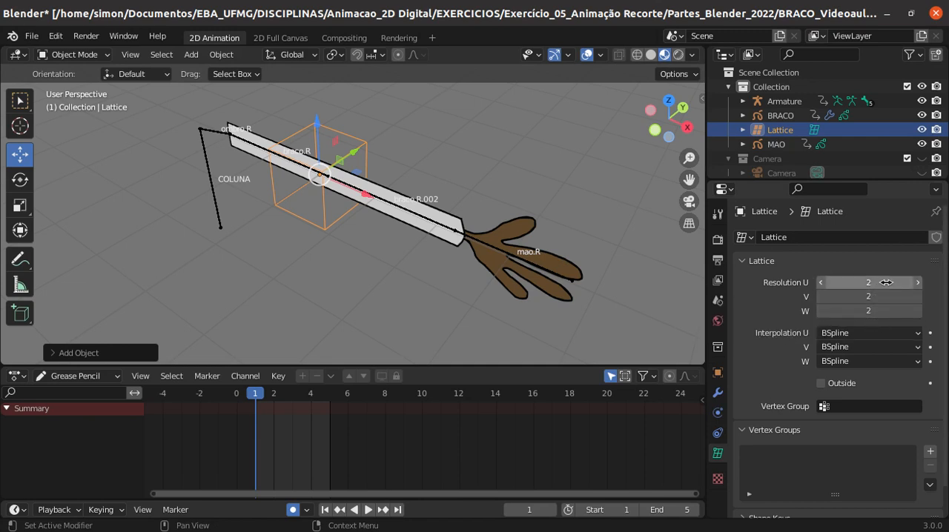
click(821, 299)
middle_drag(409, 153, 384, 127)
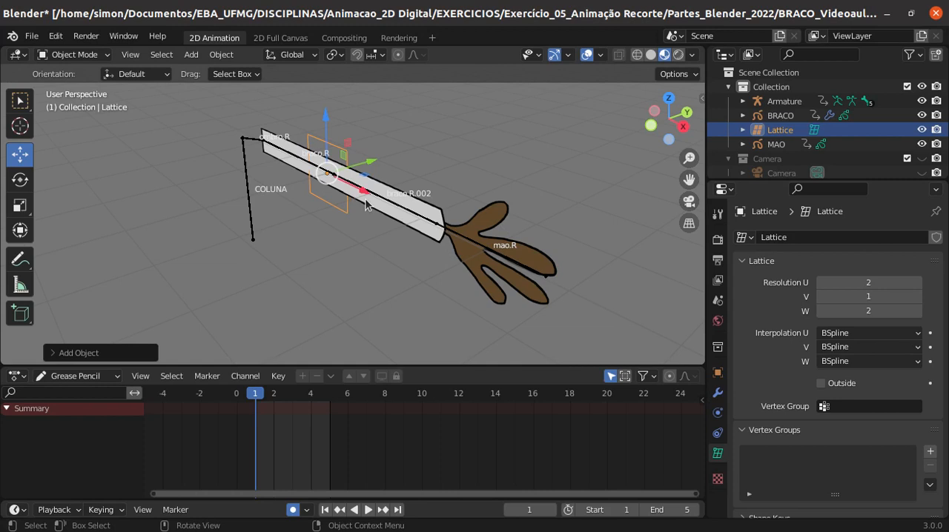
- In front view, scale the lattice along X to the arm's length and move it to span shoulder to wrist
click(649, 126)
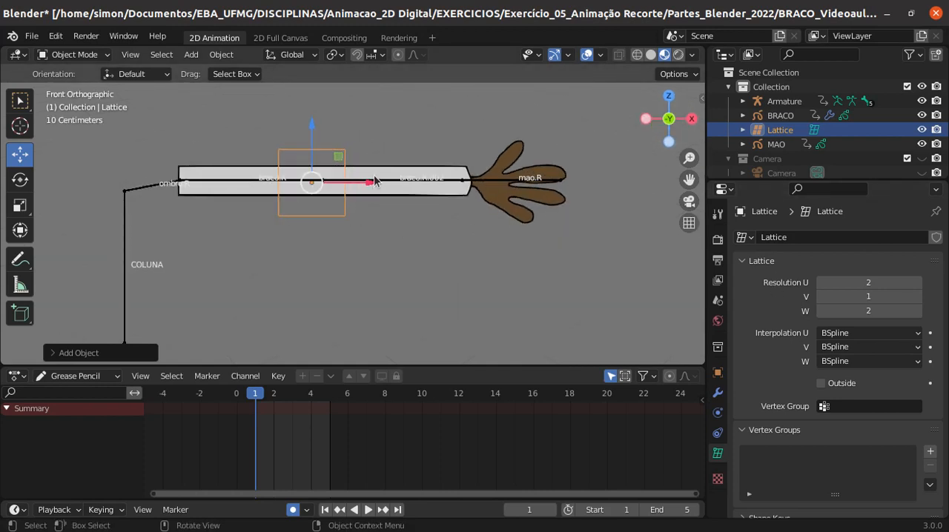
key(s)
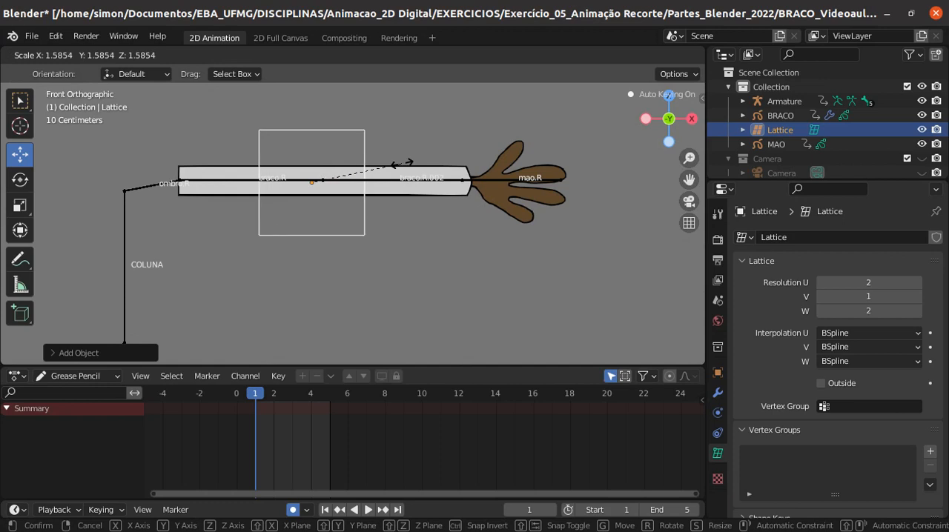
key(x)
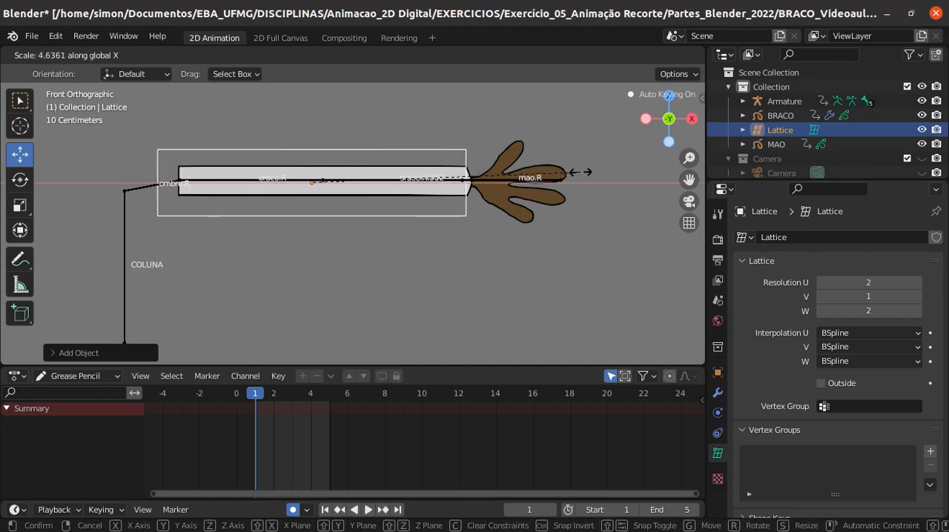
click(507, 180)
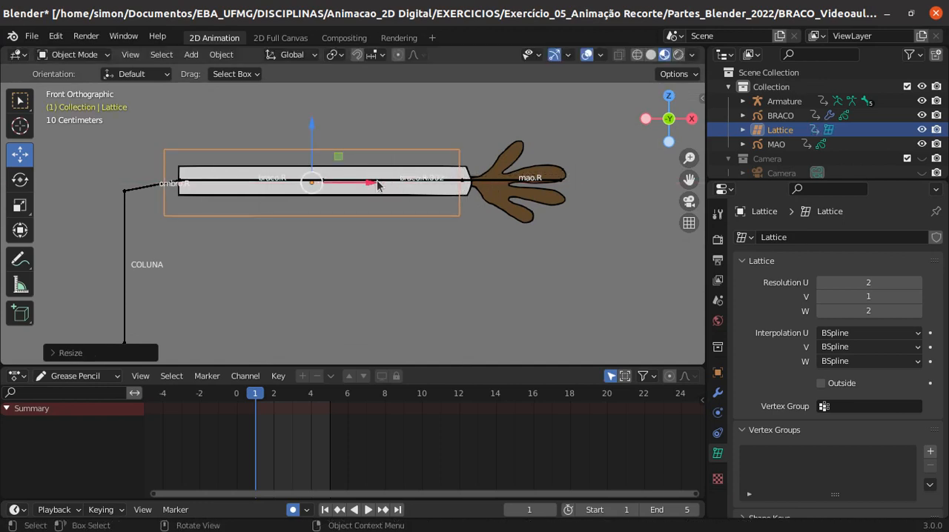
drag(378, 184, 387, 183)
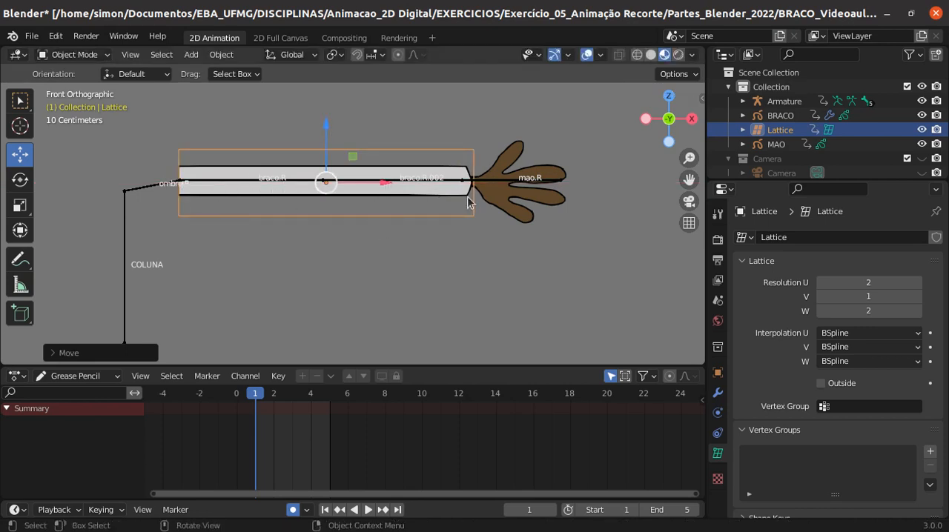
- Set the lattice's U resolution to 11
click(918, 283)
click(918, 283)
click(917, 283)
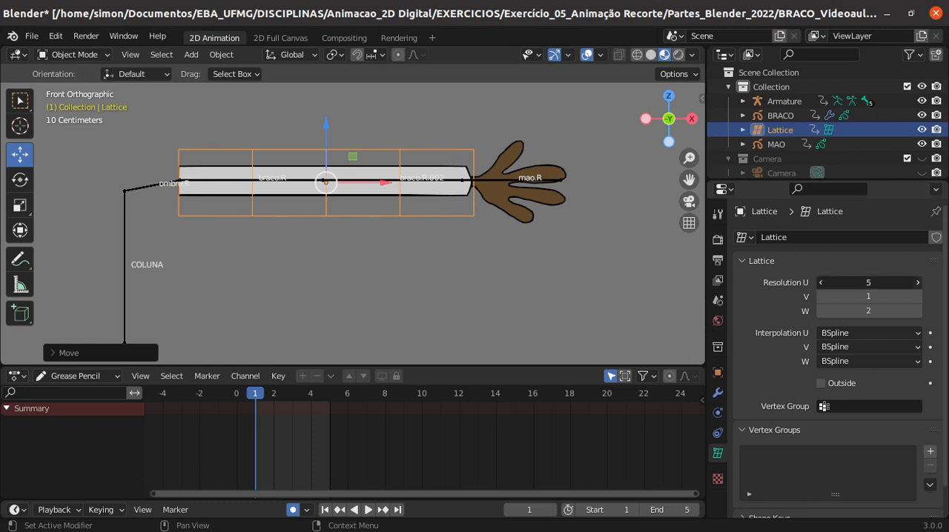
click(917, 283)
click(918, 282)
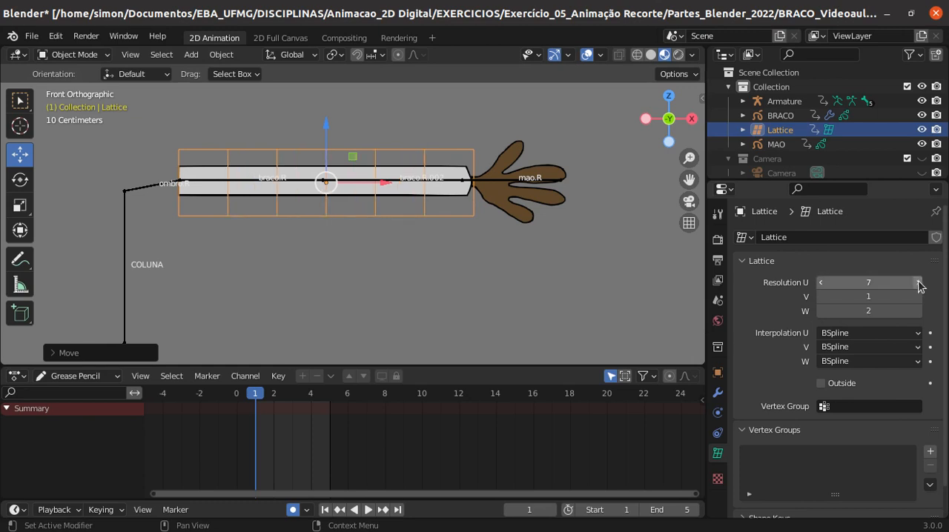
click(918, 282)
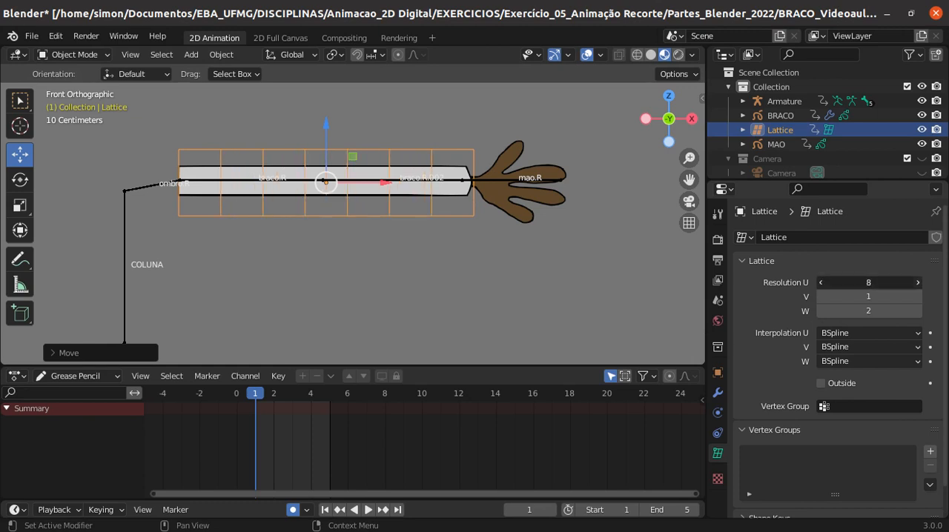
click(917, 283)
click(918, 283)
click(917, 282)
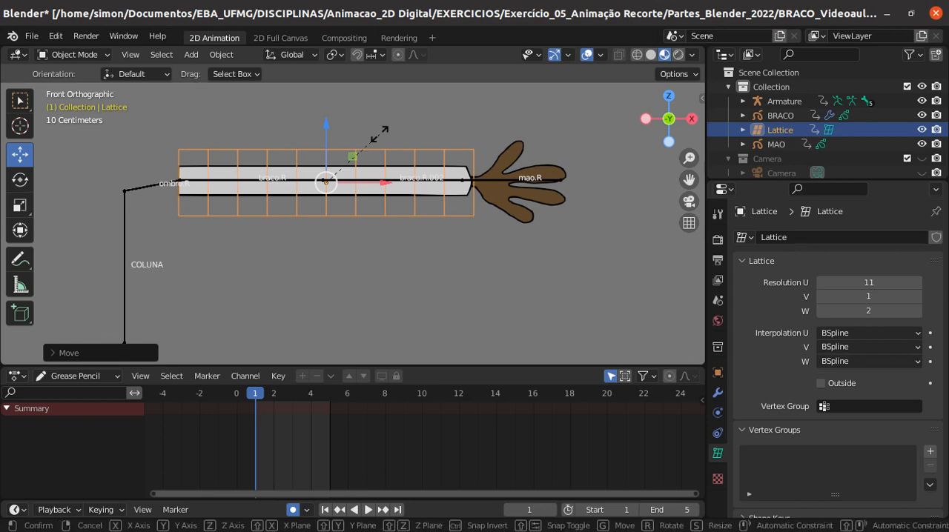
- Scale the lattice down along Z to fit just around the arm, and raise it slightly to centre it
key(s)
key(z)
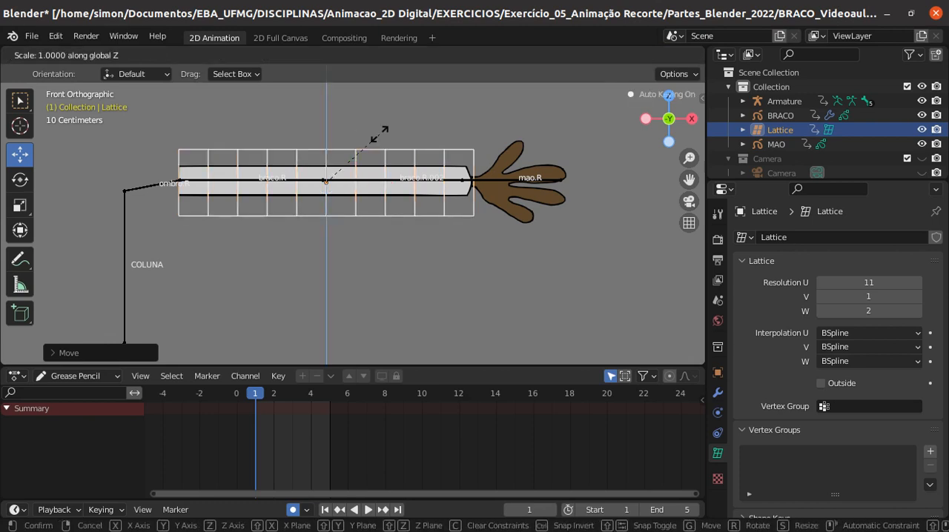
click(338, 140)
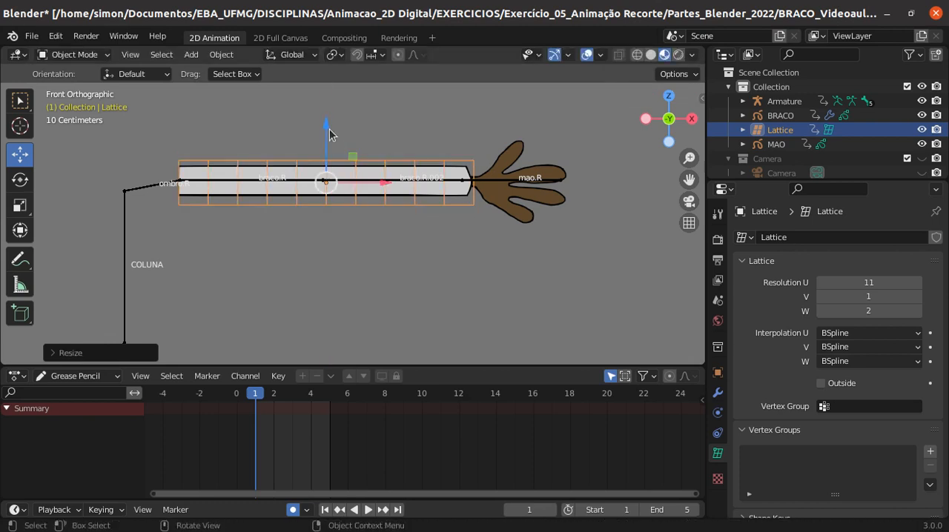
drag(328, 132, 328, 123)
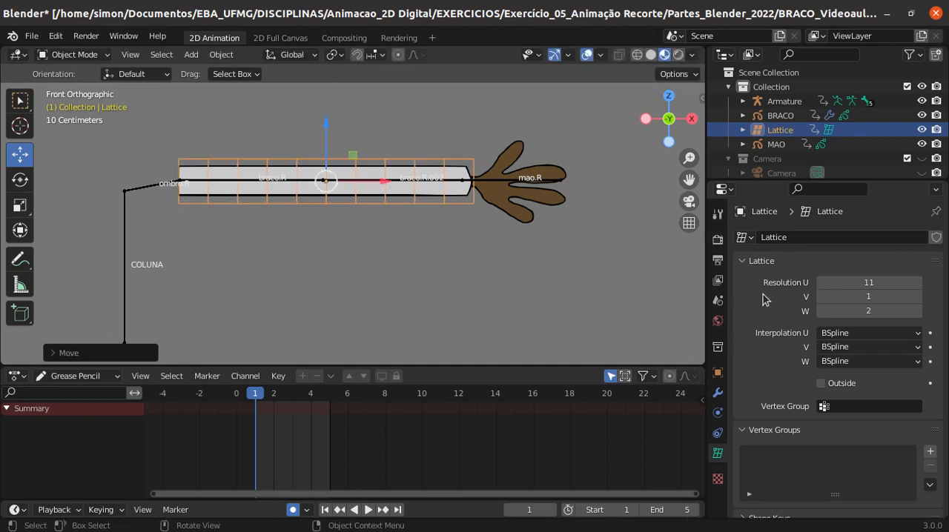
- Set the lattice's W resolution to 9
click(917, 314)
click(917, 314)
click(917, 315)
click(917, 314)
click(917, 314)
click(917, 314)
click(916, 315)
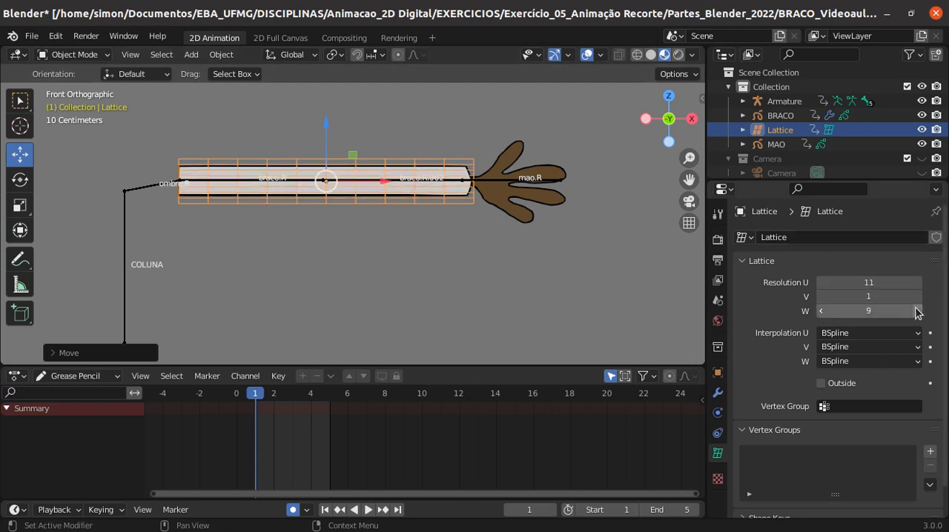
- Enter the lattice's Edit Mode and move its middle column of points along X to just past the elbow joint
scroll(431, 238, up, 3)
scroll(300, 215, down, 2)
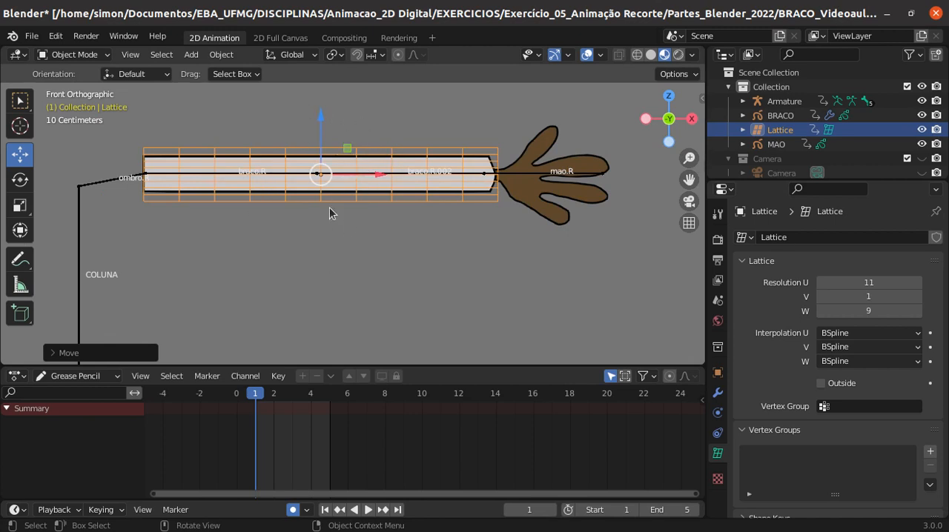
click(77, 55)
click(74, 87)
scroll(352, 243, up, 1)
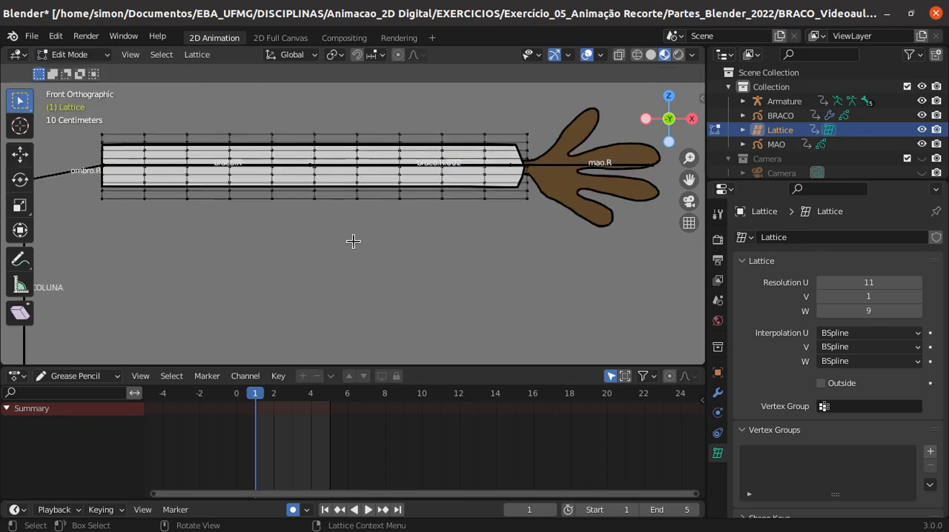
key(b)
drag(345, 115, 364, 224)
click(20, 154)
drag(412, 168, 382, 172)
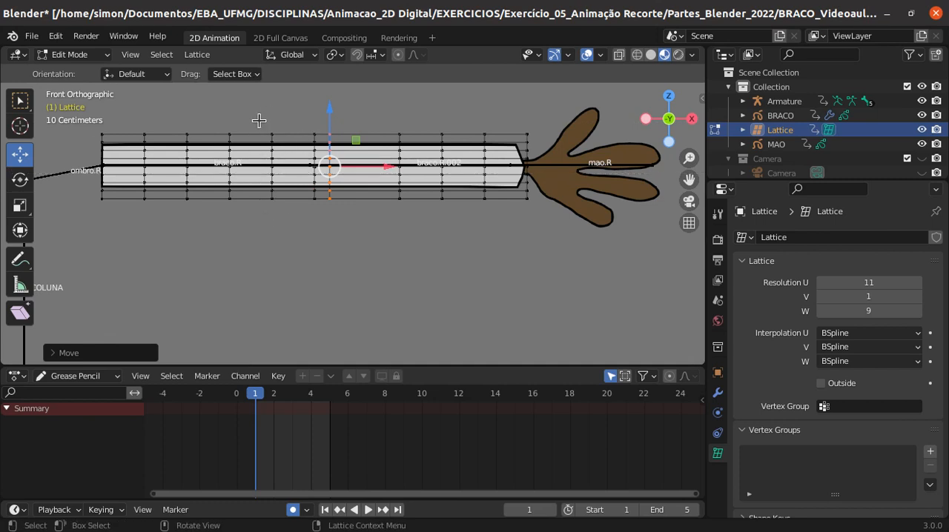
- Select the lattice column nearest the elbow on the upper-arm side and move it along X closer to the joint
click(280, 162)
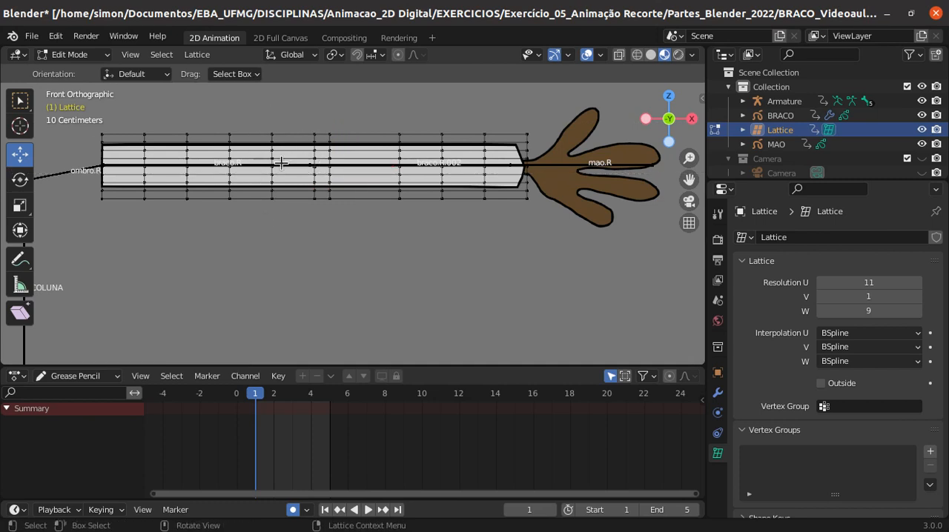
key(a)
click(260, 114)
key(b)
drag(264, 117, 285, 224)
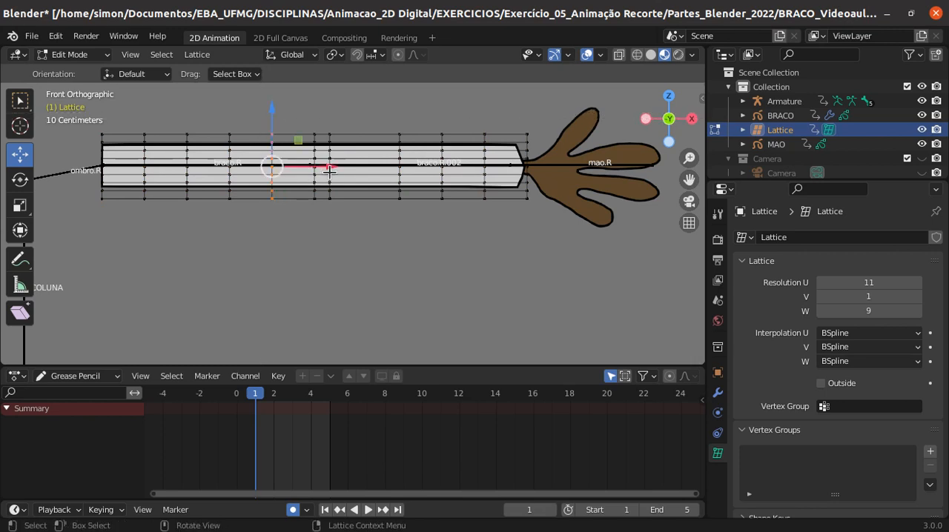
drag(331, 166, 358, 169)
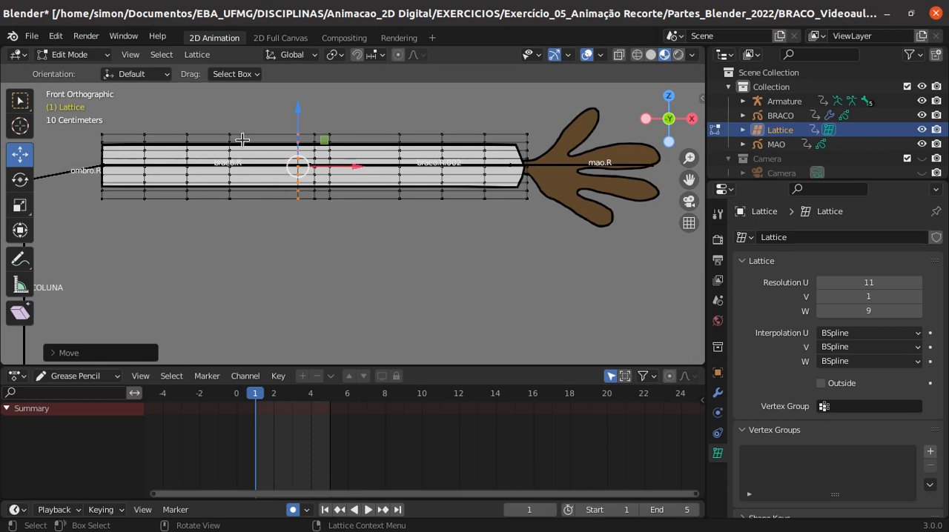
- Show the transform values and move the next upper-arm lattice column towards the elbow, to about -0.117 m local X
key(alt+a)
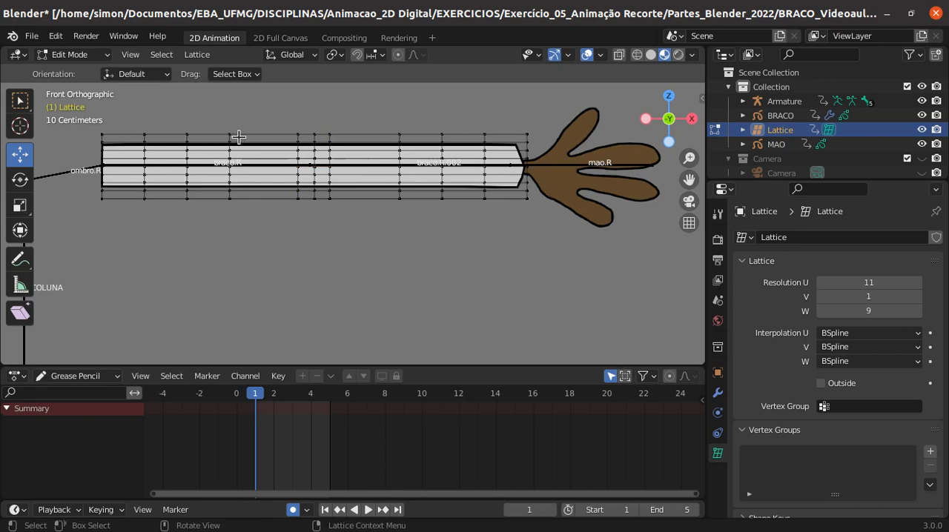
key(n)
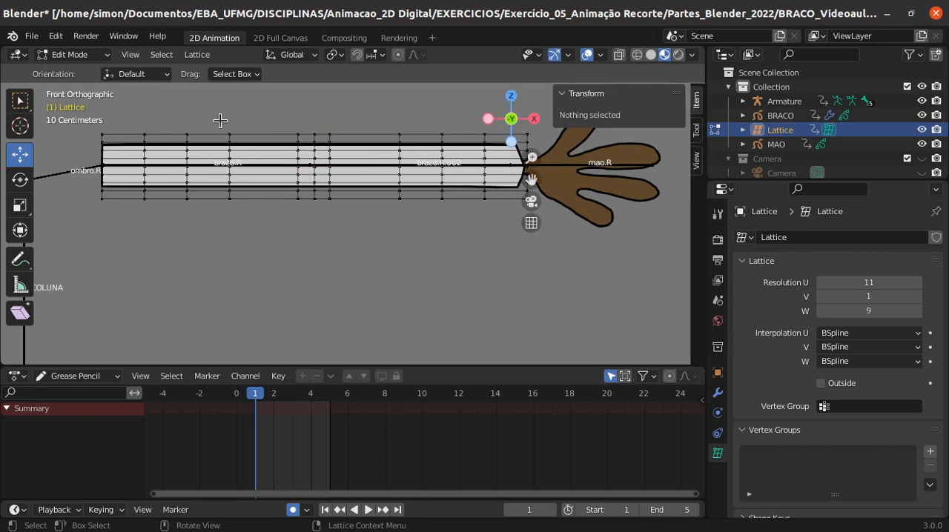
drag(219, 111, 248, 214)
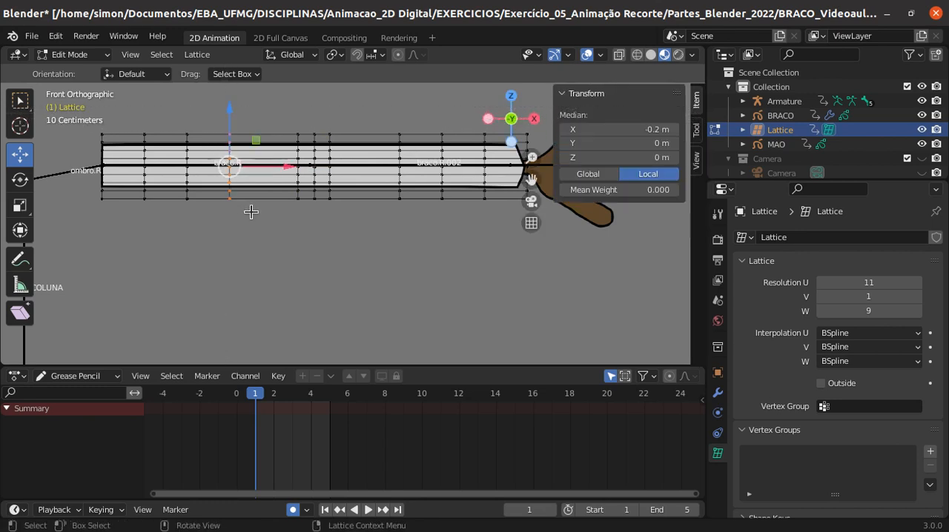
drag(283, 168, 319, 173)
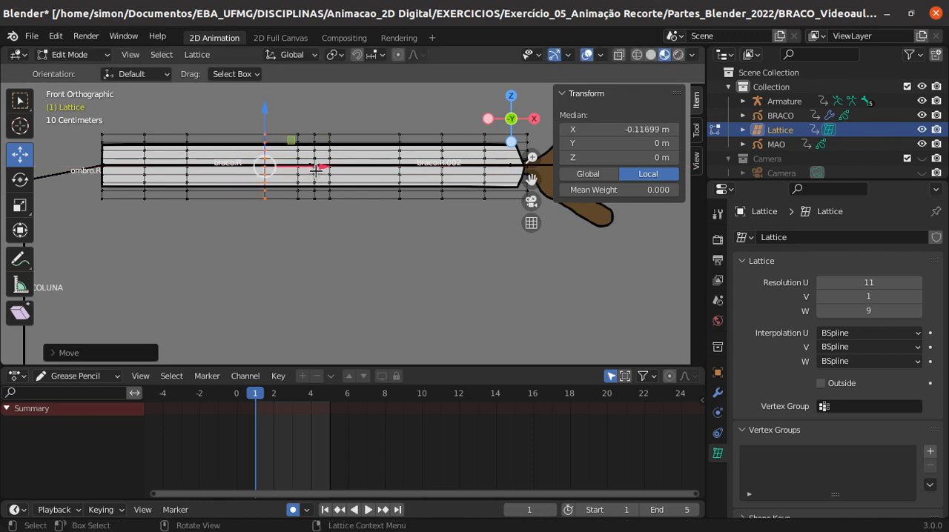
- Move the forearm lattice column next to the elbow group towards the joint, to about 0.144 m local X
click(412, 162)
drag(383, 114, 434, 241)
drag(457, 172, 432, 170)
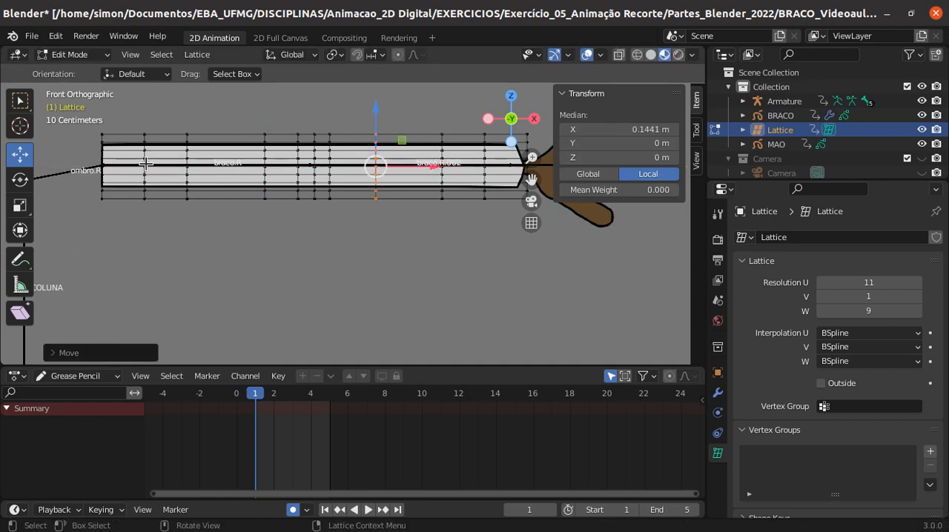
- Select only the second lattice column from the shoulder and move it along X to about -0.488 m local, beside the shoulder edge
shift+drag(124, 125, 165, 222)
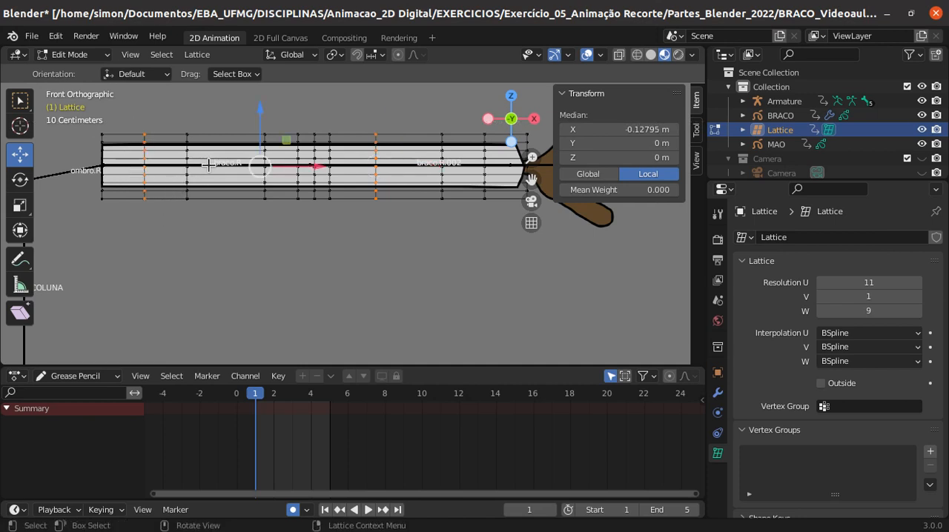
click(209, 165)
drag(123, 122, 151, 208)
key(g)
key(x)
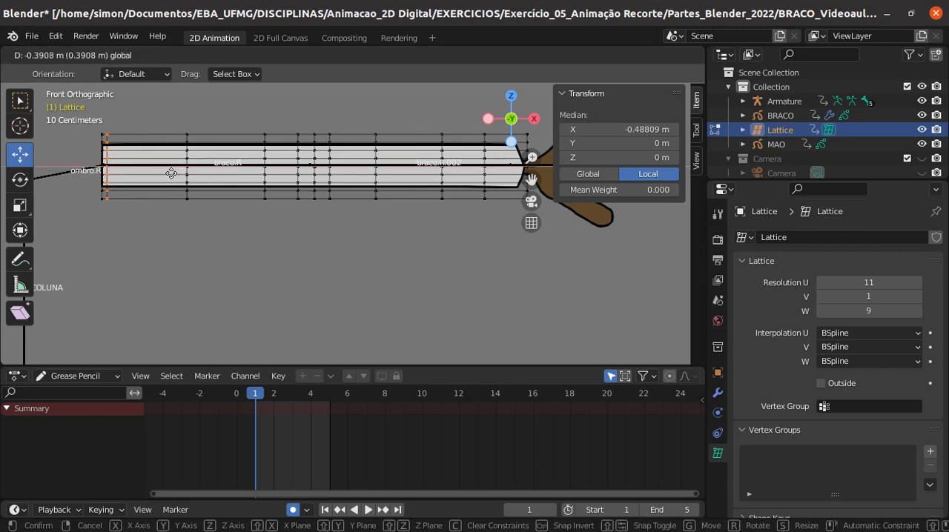
click(172, 171)
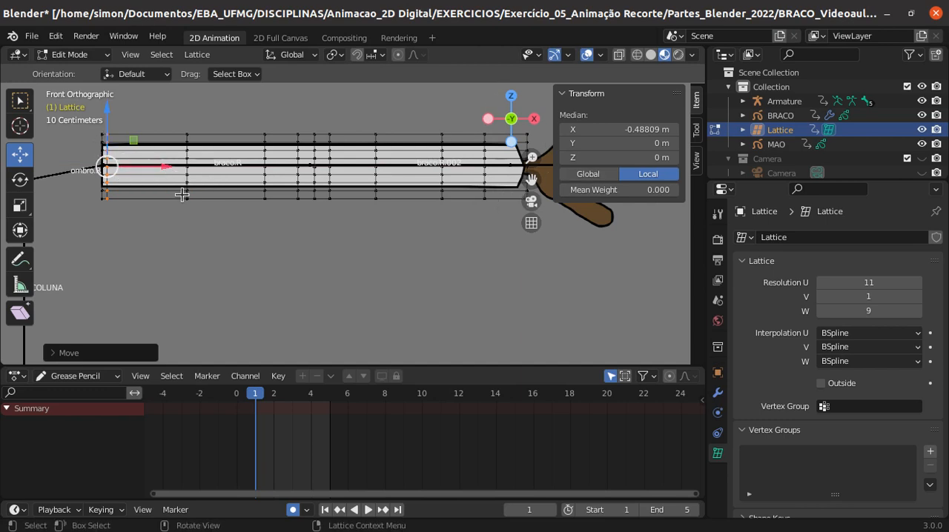
- Move only the second-to-last lattice column towards the wrist, to about 0.476 m local X, and hide the transform values
drag(478, 124, 495, 209)
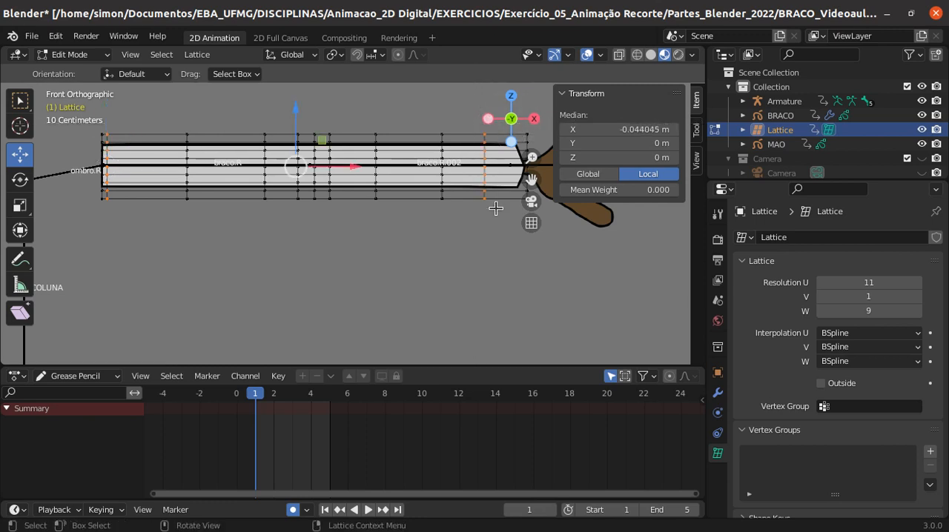
click(499, 203)
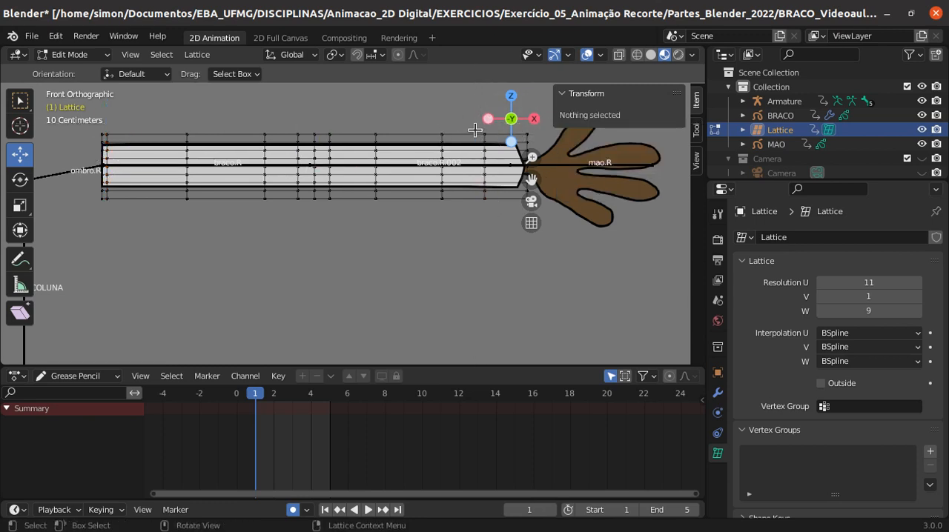
drag(475, 133, 498, 207)
mouse_move(531, 157)
mouse_down()
mouse_move(531, 148)
mouse_move(550, 168)
mouse_move(527, 171)
mouse_up()
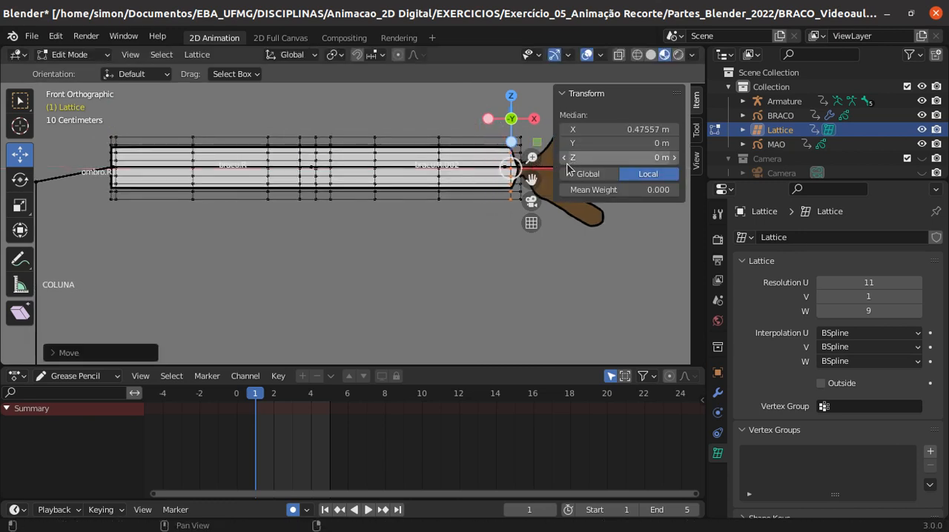
key(n)
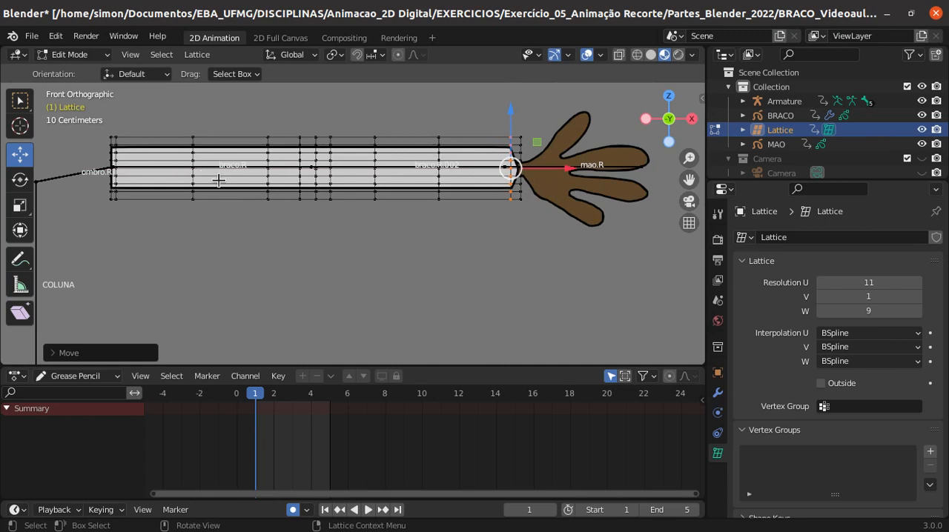
- Deselect all points, select the outer upper-arm column of the elbow group and nudge it slightly towards the elbow along X
key(b)
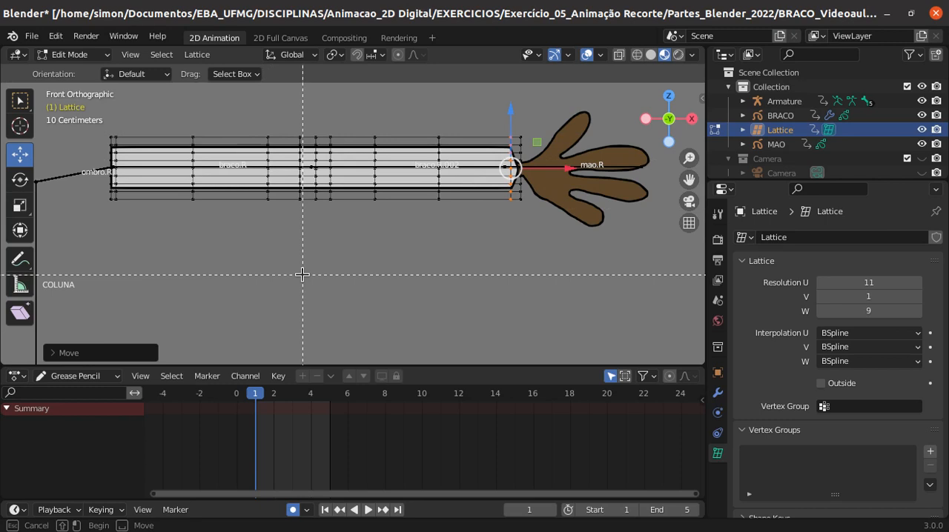
key(Escape)
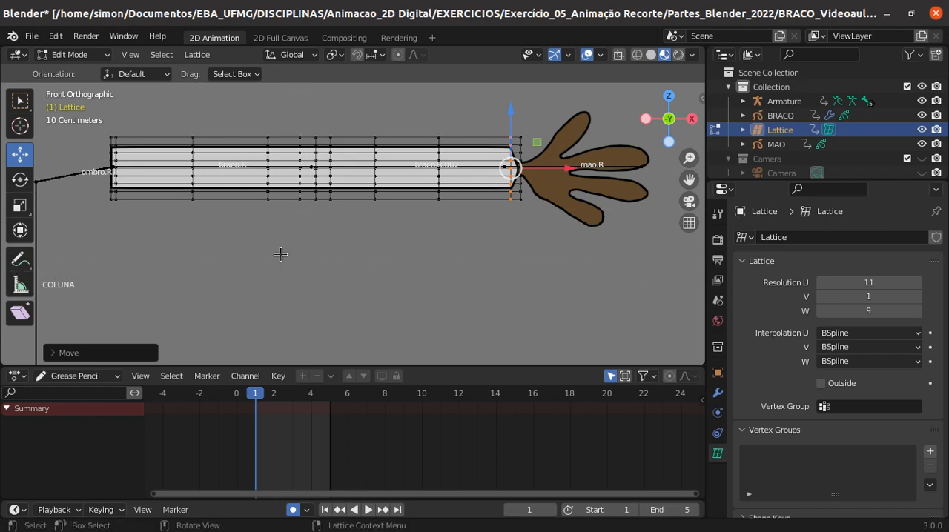
key(alt+a)
drag(256, 126, 288, 201)
drag(325, 167, 329, 168)
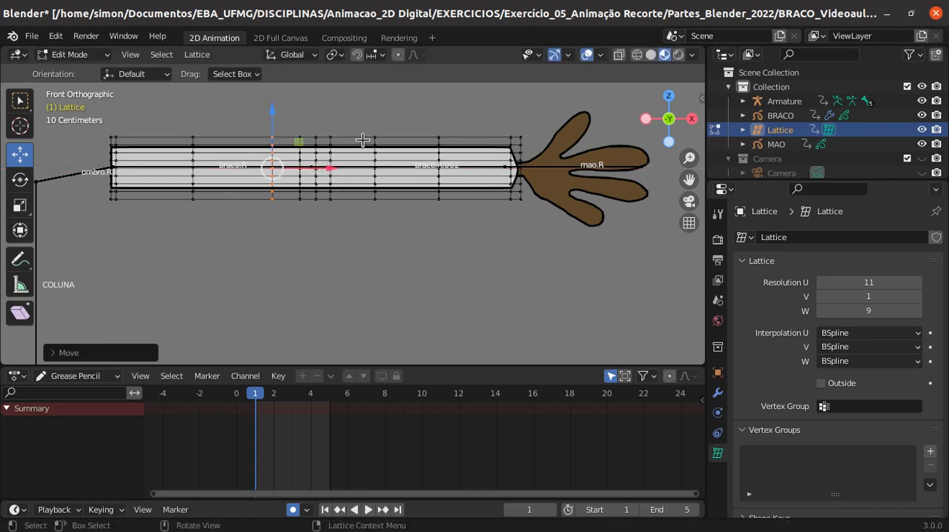
- Deselect all points, select the outer forearm column of the elbow group and nudge it slightly towards the elbow along X
key(alt+a)
drag(368, 129, 381, 202)
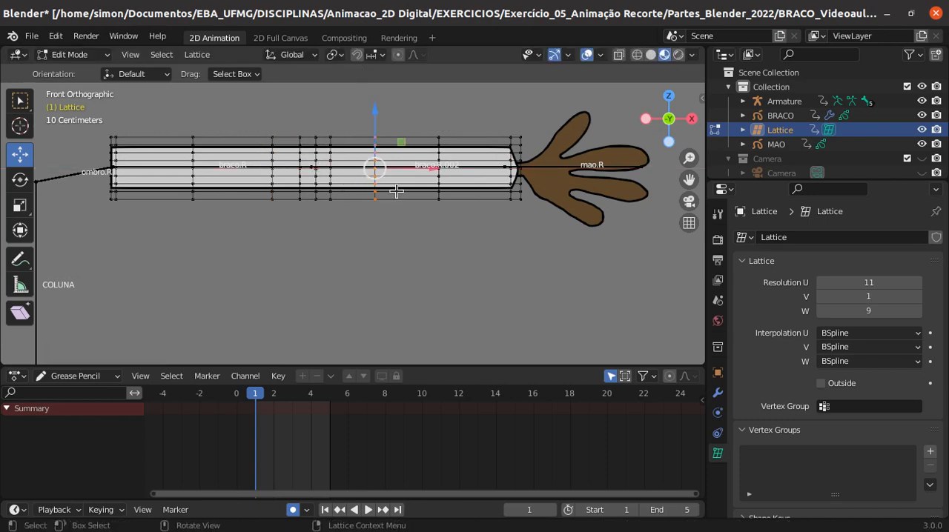
drag(423, 168, 412, 171)
scroll(311, 205, up, 1)
scroll(311, 204, down, 2)
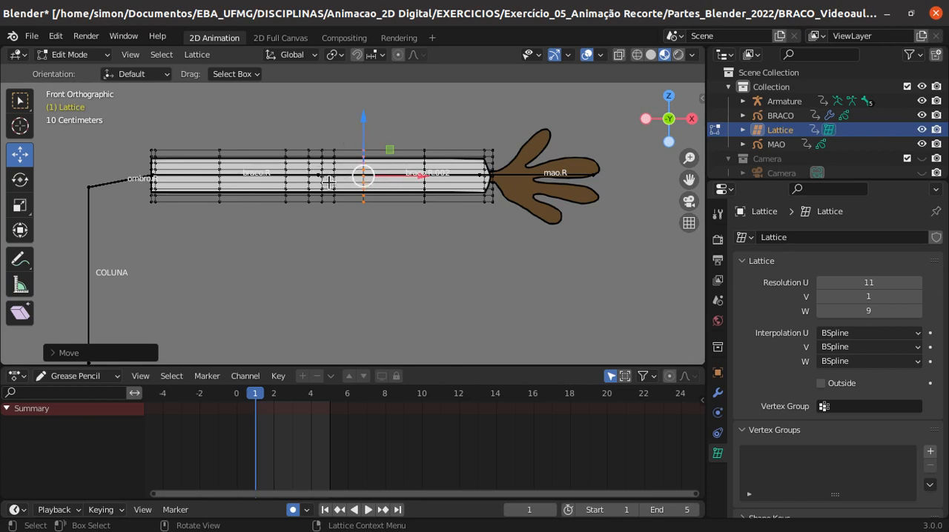
- Select only the inner forearm column beside the elbow's centre column and move it slightly towards the wrist along X
scroll(328, 184, up, 2)
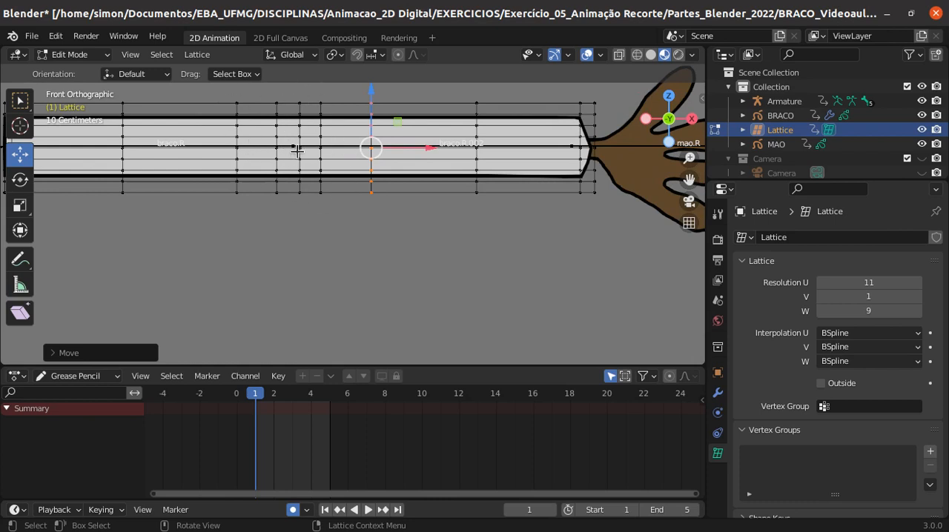
click(341, 180)
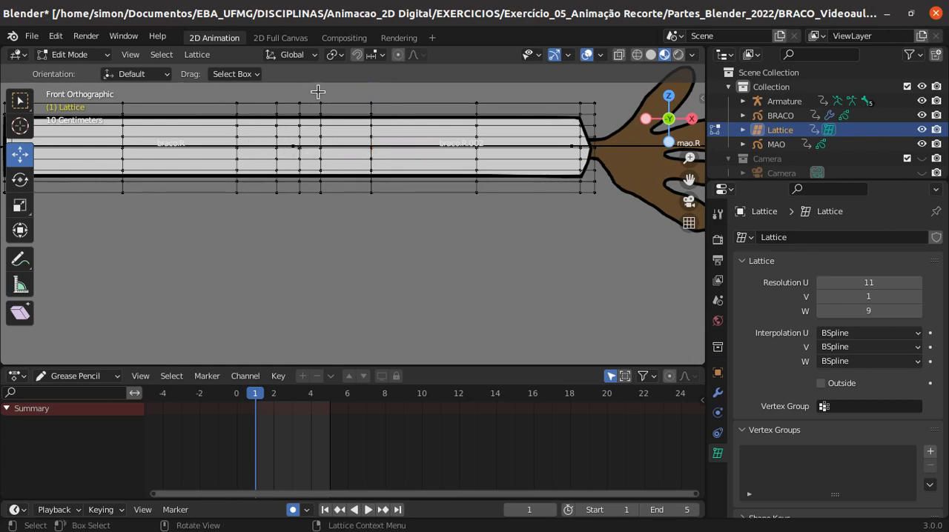
drag(312, 92, 336, 212)
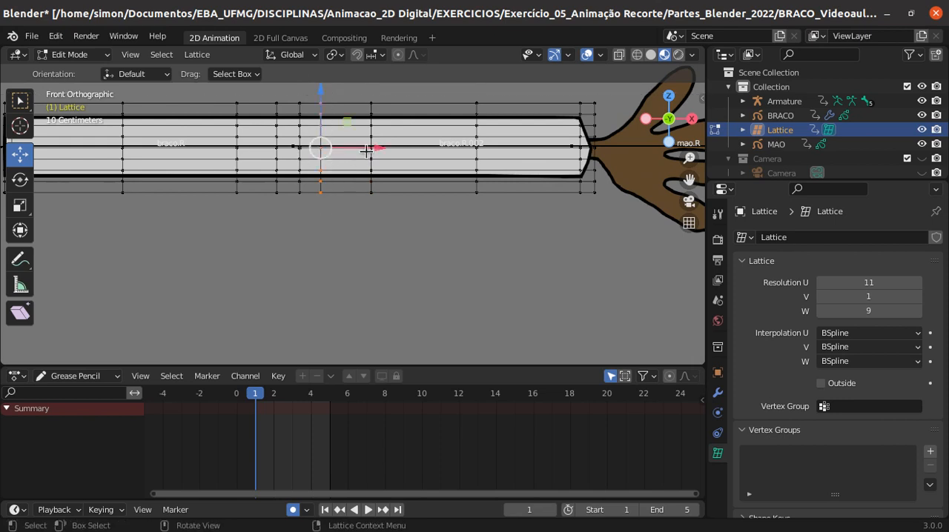
key(g)
click(381, 147)
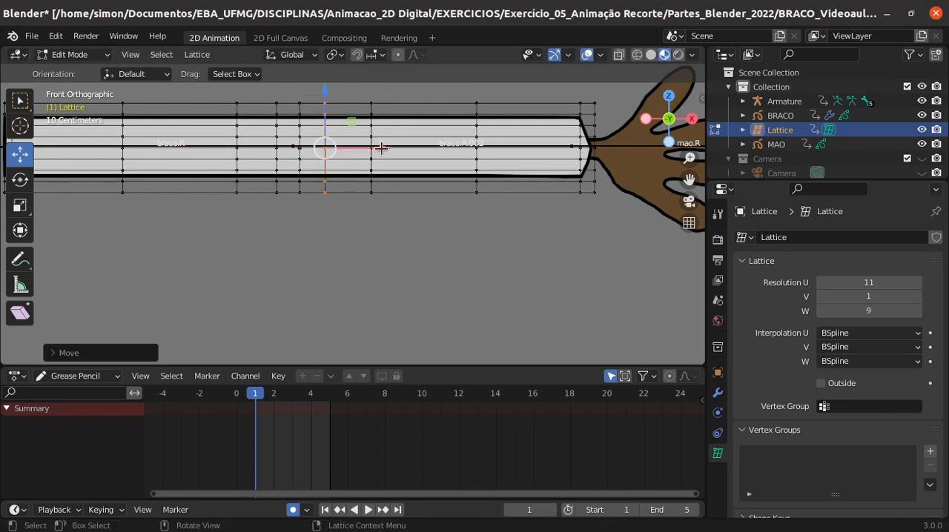
- Select only the inner upper-arm column beside the elbow's centre column and move it slightly towards the shoulder along X
click(346, 174)
drag(267, 95, 289, 194)
drag(330, 143, 328, 145)
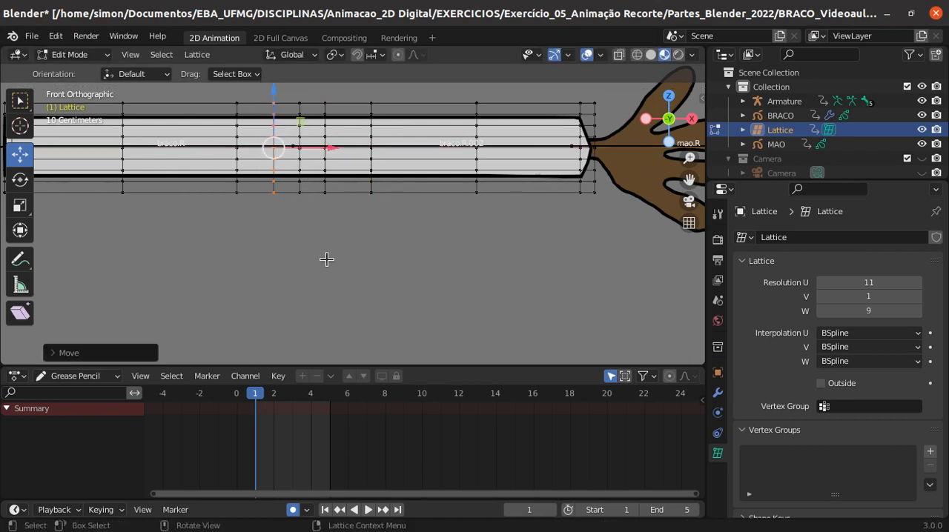
scroll(326, 259, down, 2)
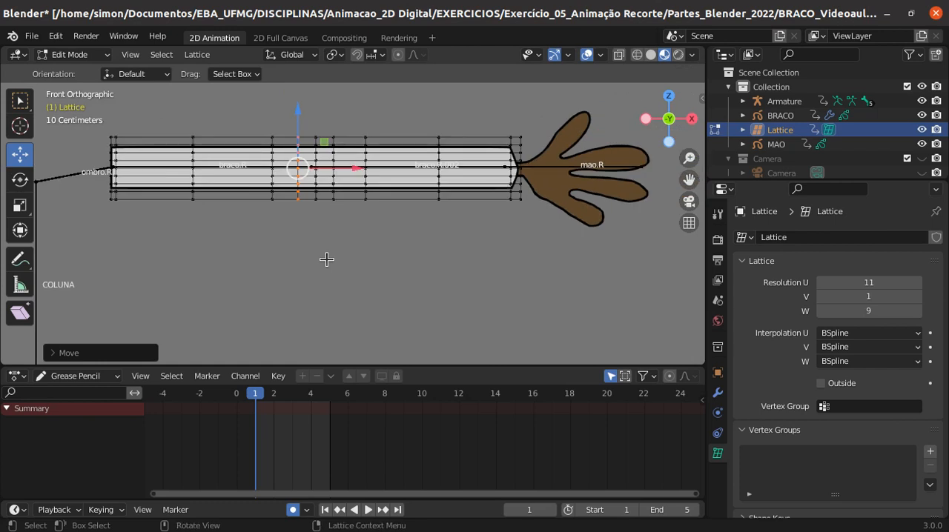
shift+middle_drag(338, 239, 352, 257)
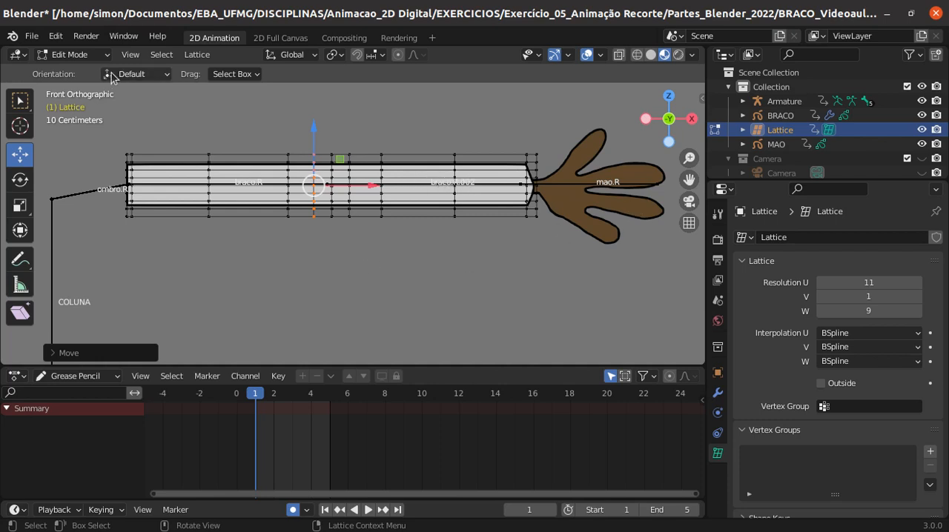
- Leave lattice editing, edit the armature and move the elbow joint along X onto the lattice's central elbow column
click(80, 59)
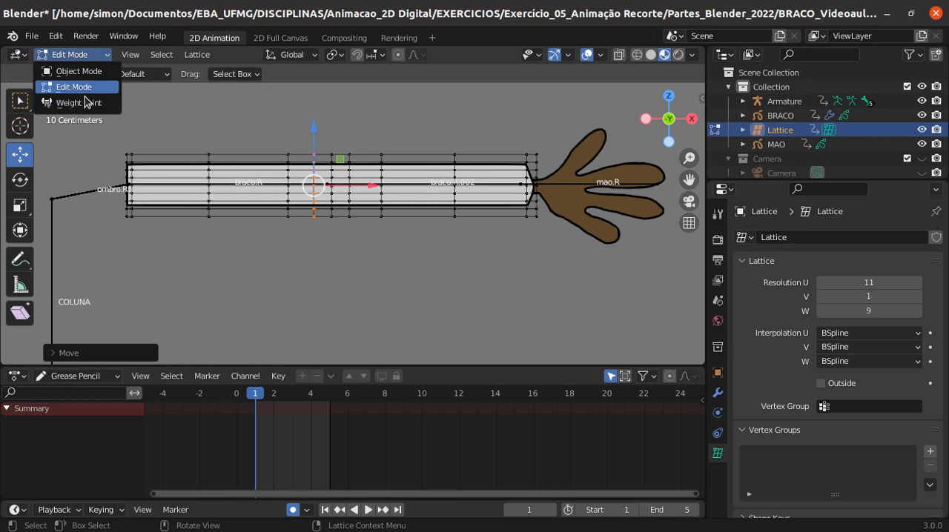
click(74, 68)
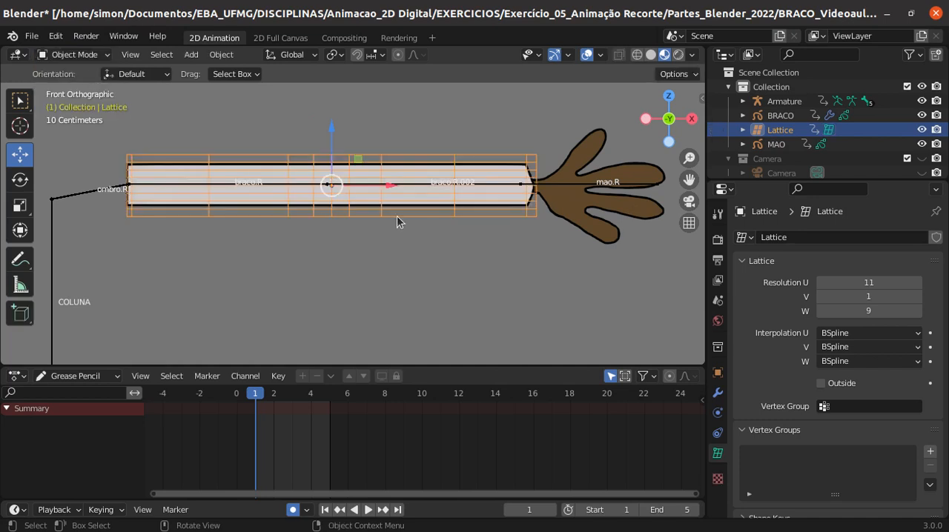
click(87, 197)
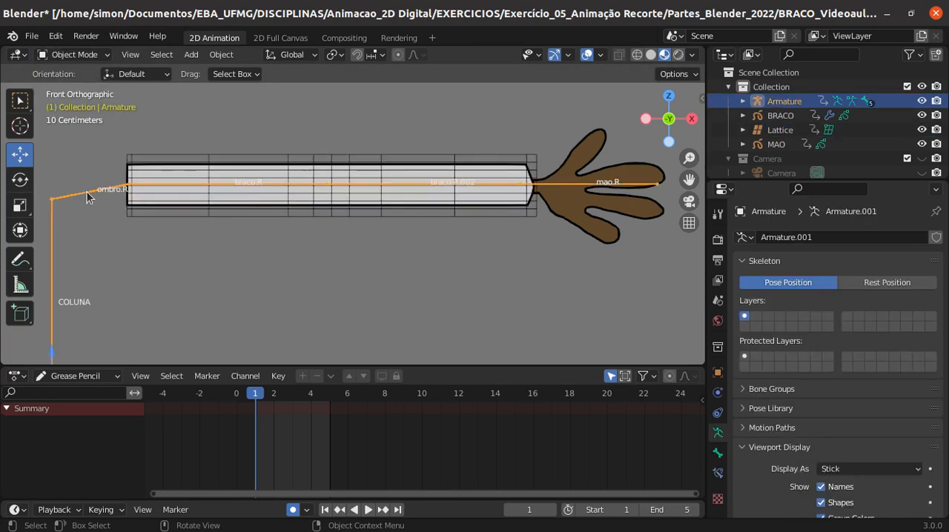
key(Tab)
click(327, 184)
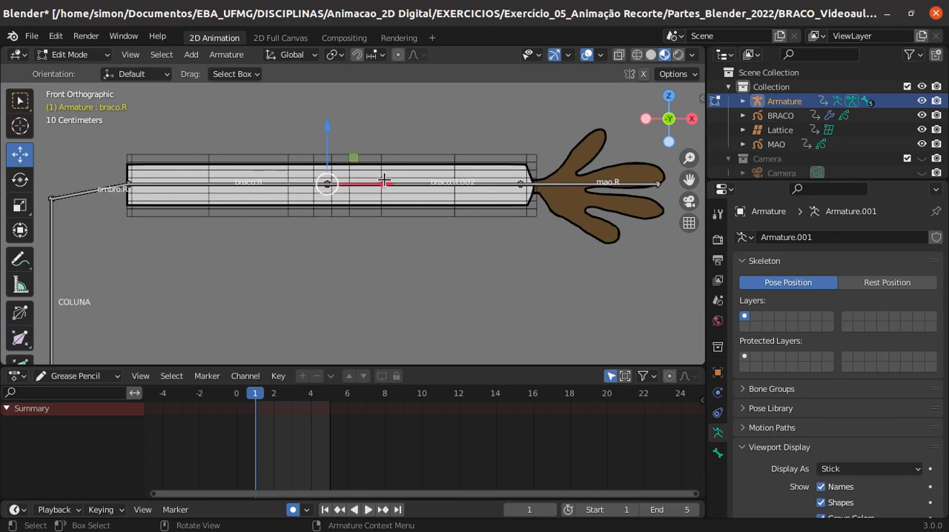
drag(383, 183, 387, 183)
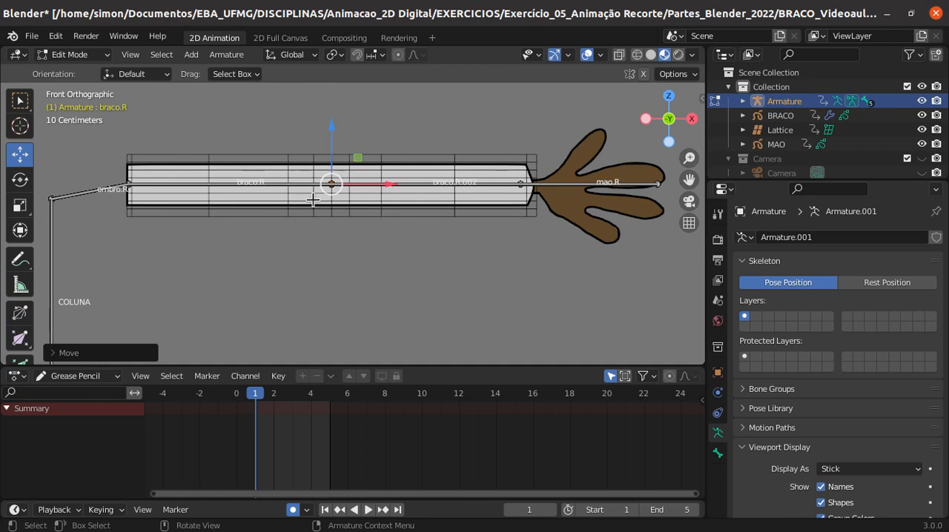
- Select the forearm bone, open its bone properties and try to rename it braco.R
click(449, 178)
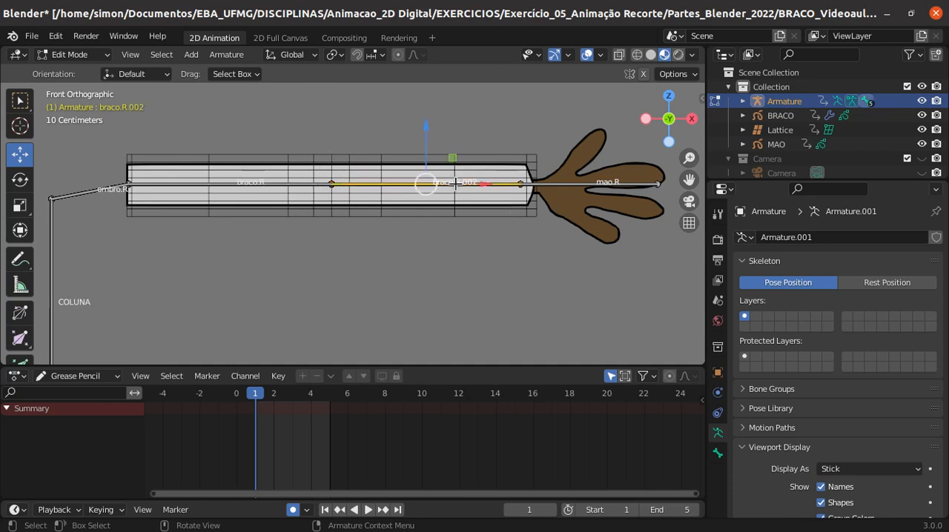
click(718, 453)
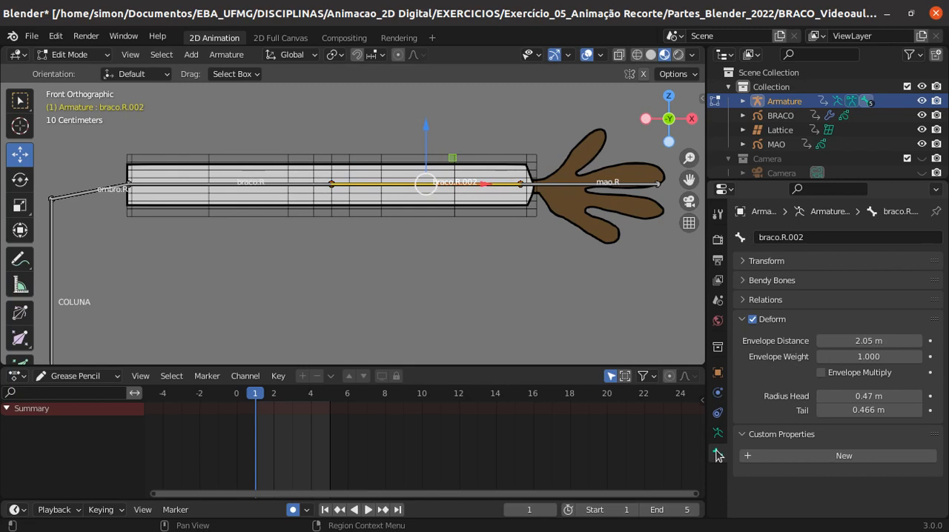
click(812, 237)
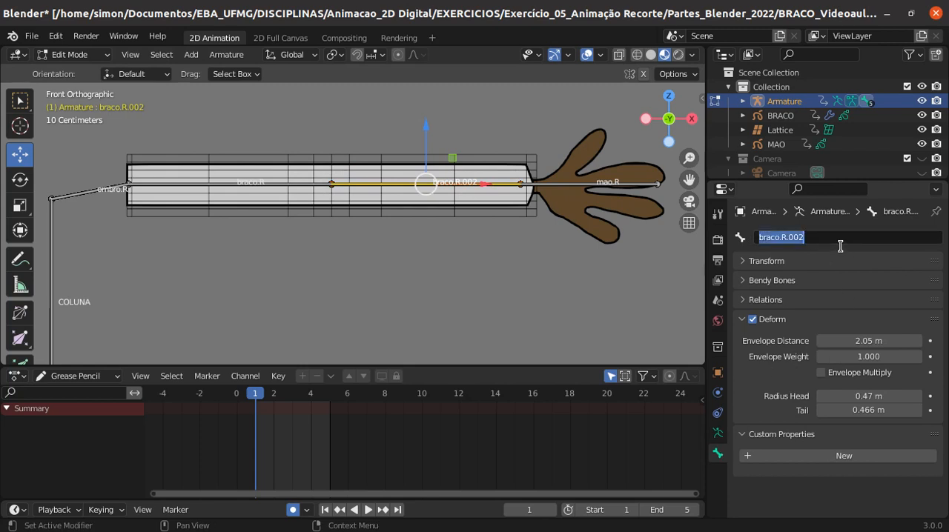
click(829, 241)
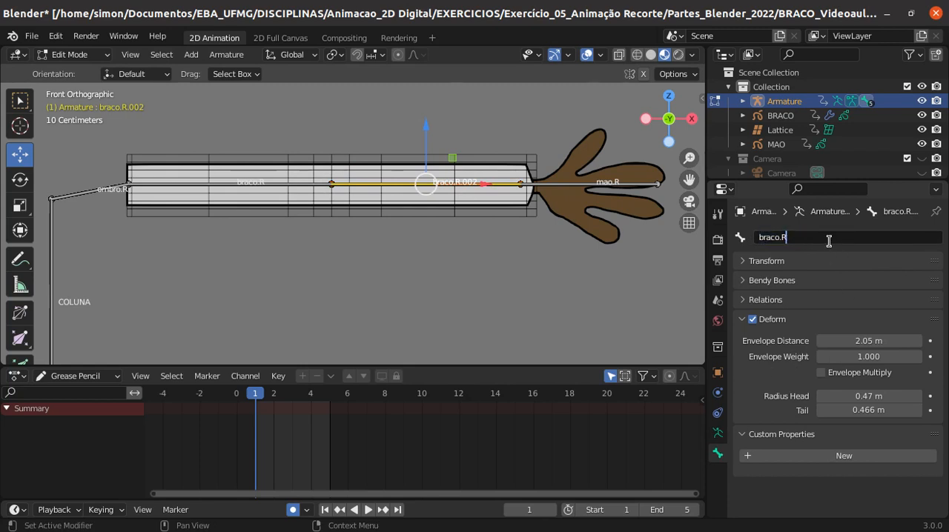
key(Return)
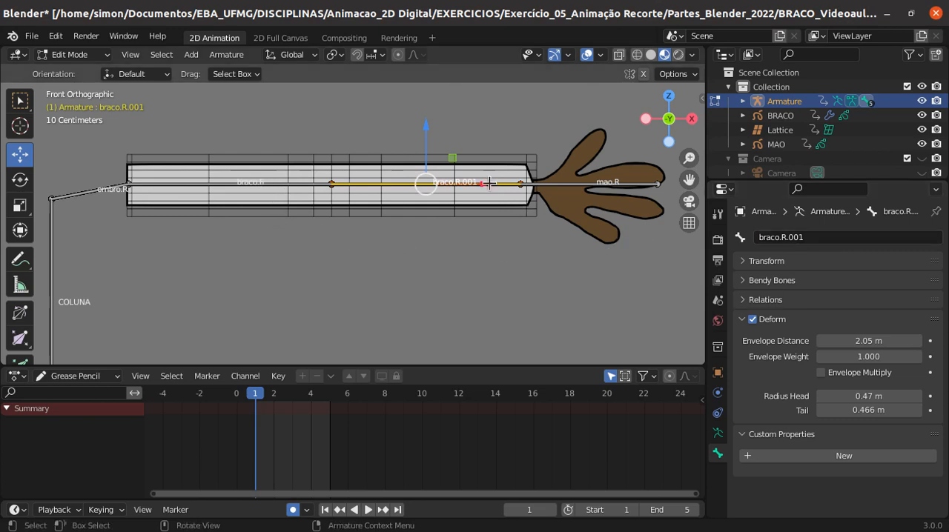
- Rename the forearm bone as antebraco.R
click(815, 236)
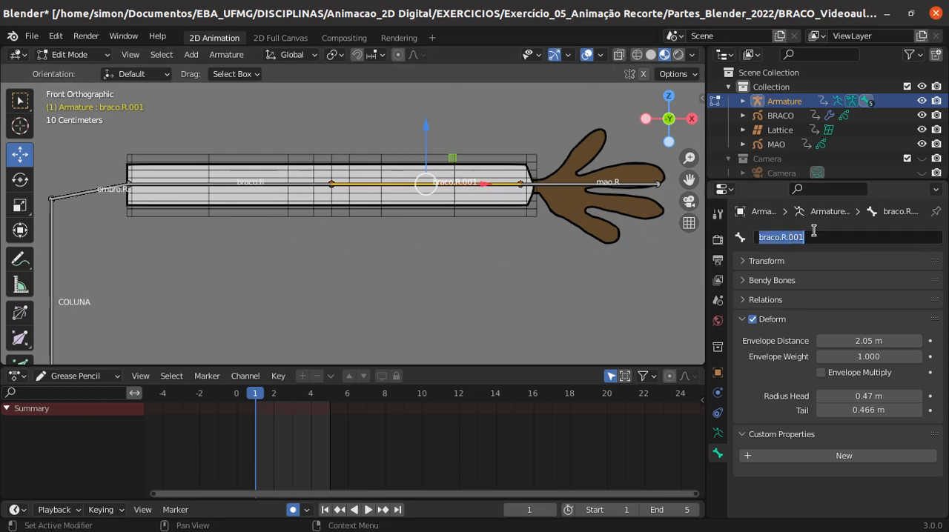
text(antebraco)
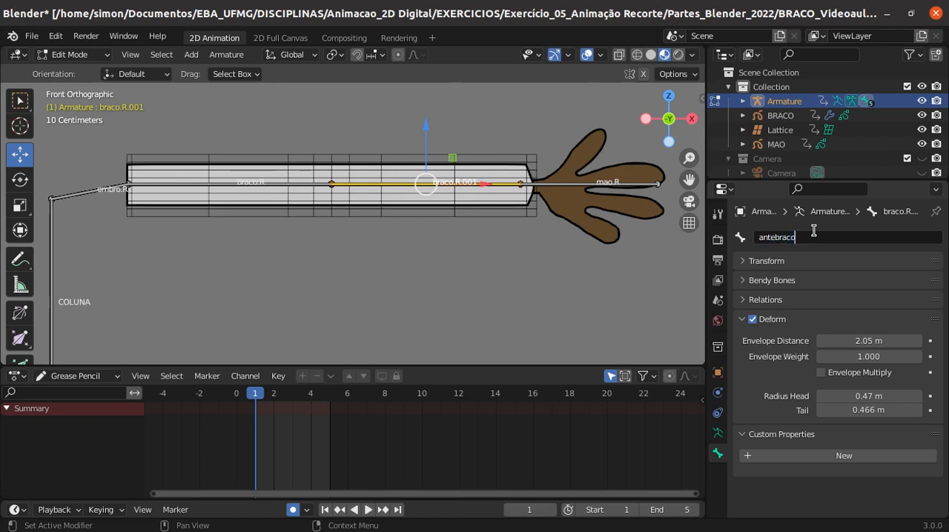
text(.R)
key(Return)
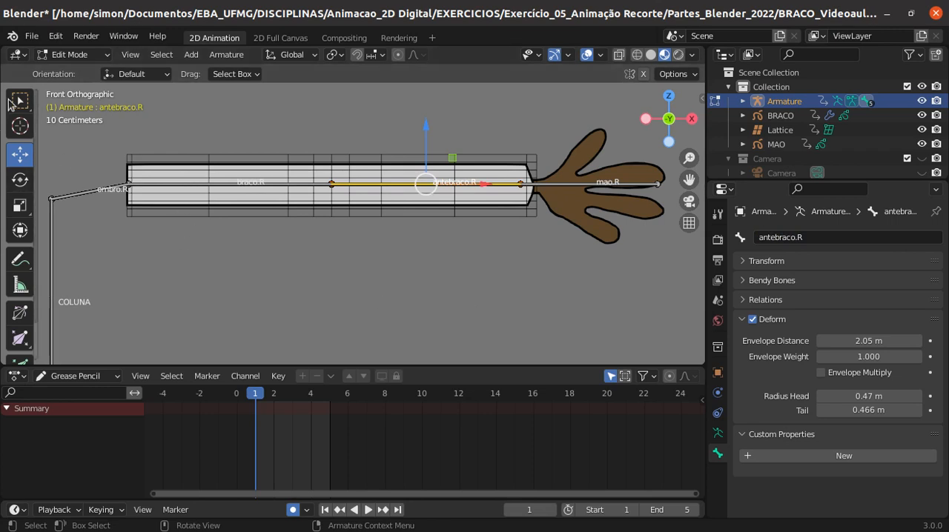
- Leave armature editing, select the arm lattice and switch it to Edit Mode
click(71, 55)
click(74, 71)
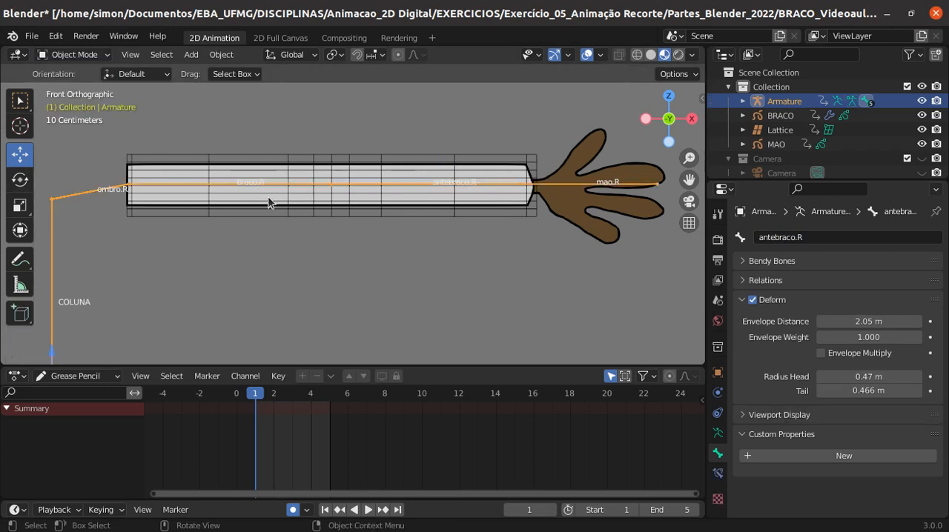
click(278, 215)
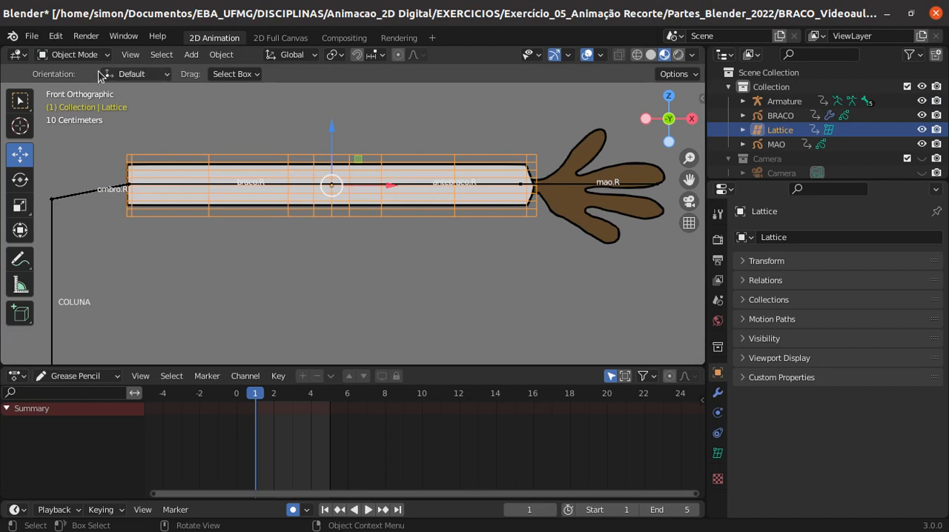
click(71, 55)
click(73, 87)
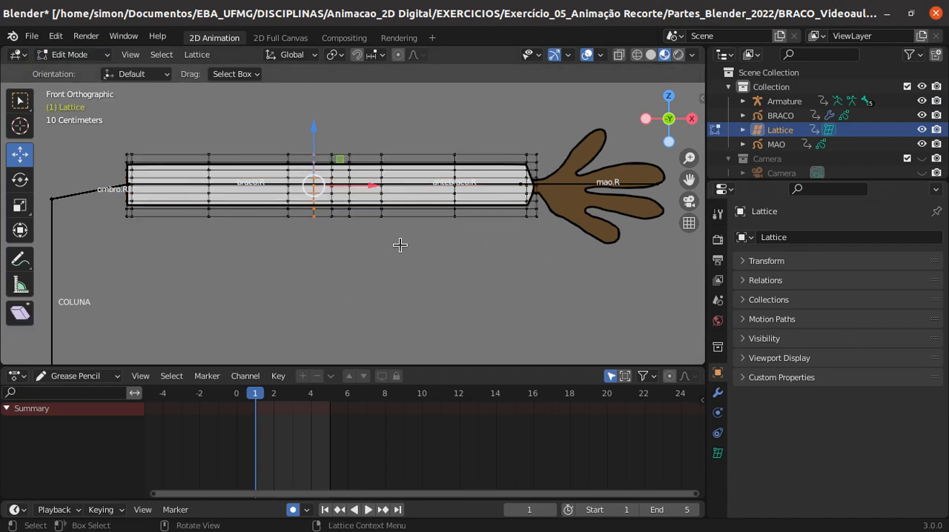
- Select only the four lattice columns from the outer forearm column of the elbow group to the wrist
key(a)
key(alt+a)
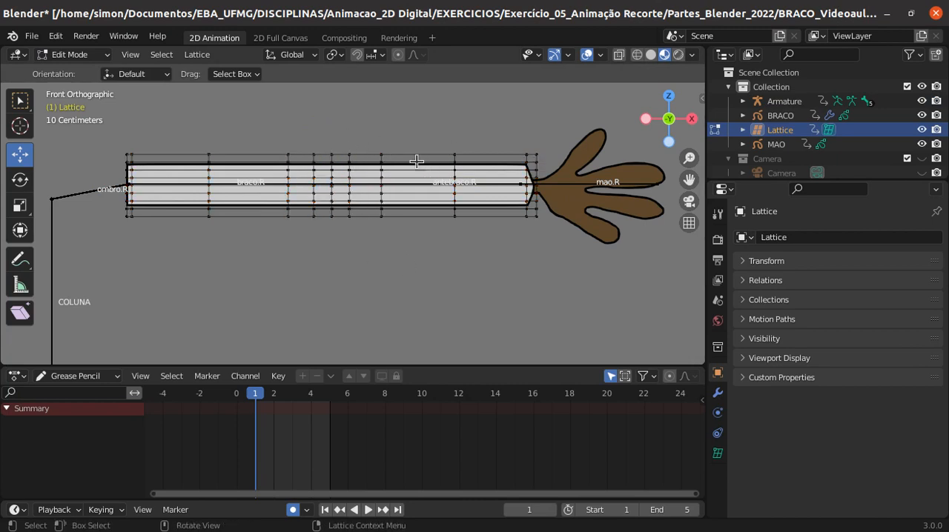
key(b)
drag(367, 145, 546, 242)
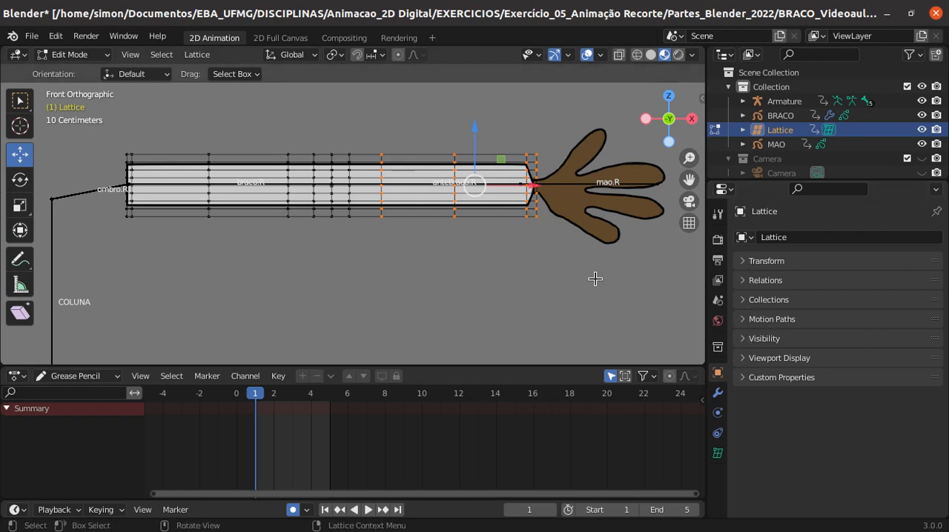
click(743, 262)
click(744, 261)
click(743, 359)
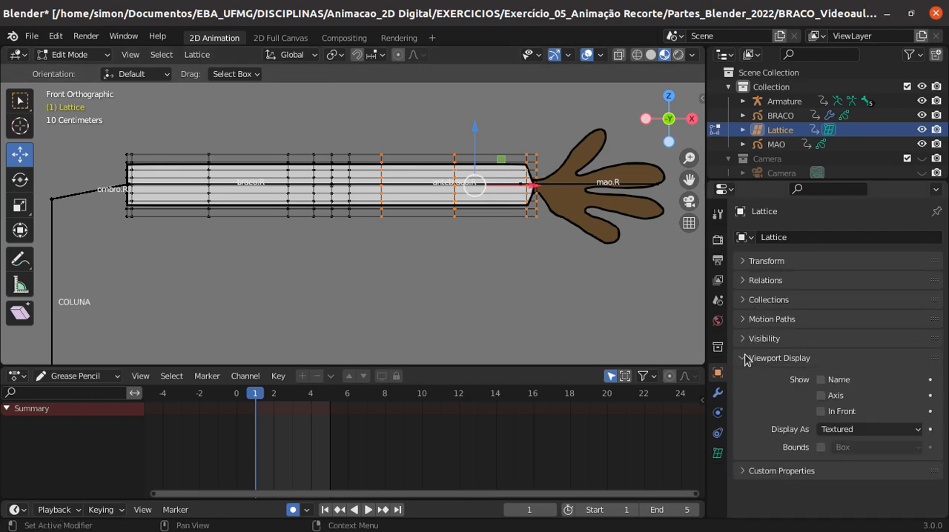
click(745, 358)
- Open the lattice's data properties and add two vertex groups
click(718, 453)
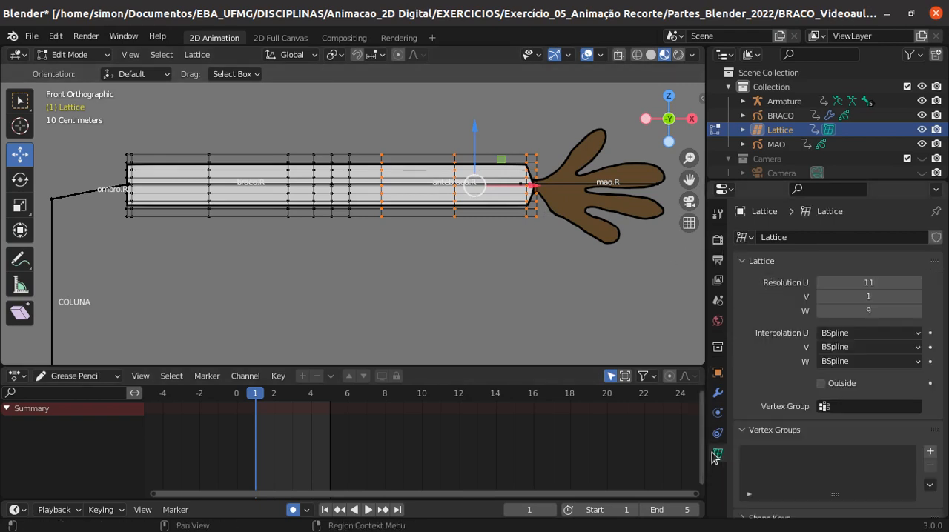
scroll(849, 271, down, 1)
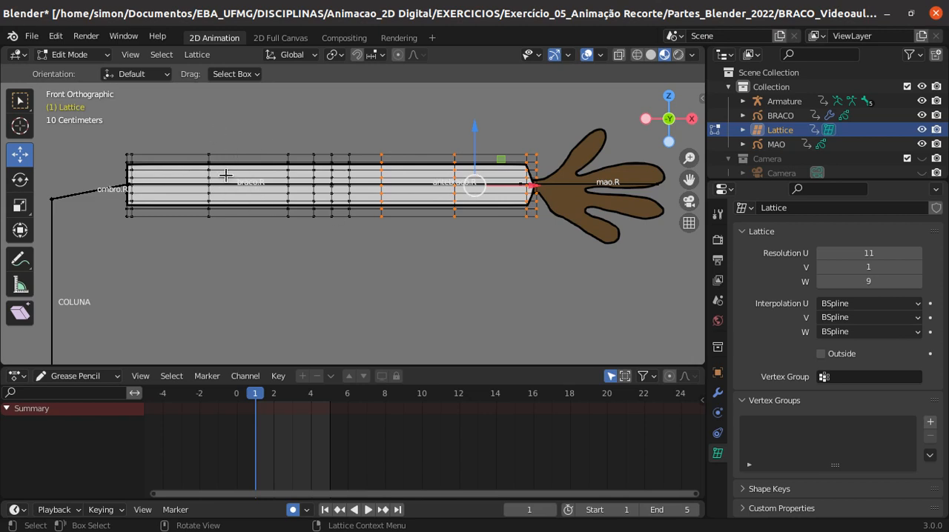
click(930, 422)
click(930, 422)
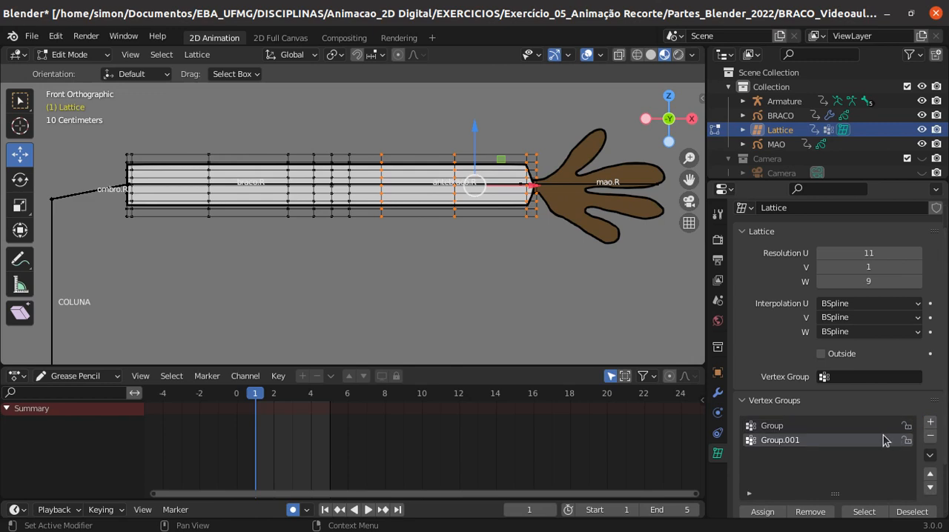
- Rename the lattice's first vertex group as braco.R, matching the upper-arm bone
double_click(769, 425)
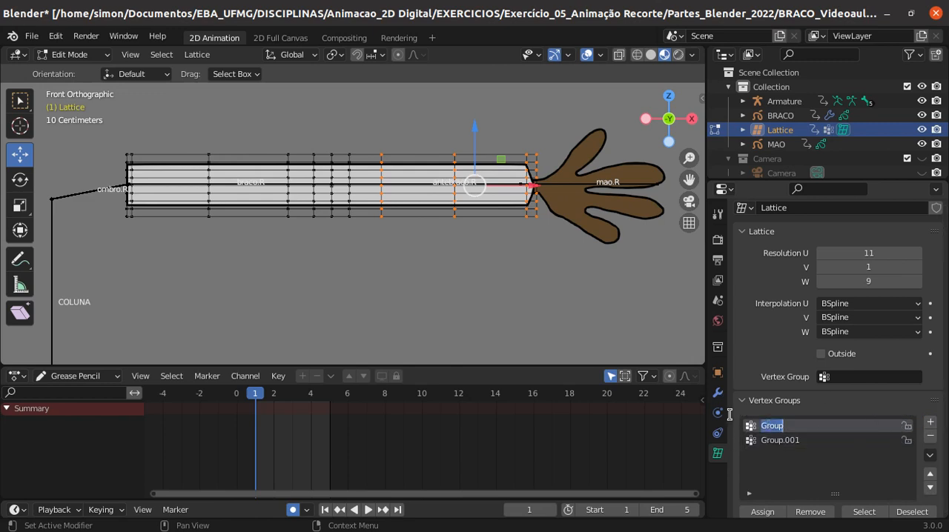
text(braco.R)
key(Return)
- Rename the lattice's second vertex group as antebraco.R, matching the forearm bone, and deselect all lattice points
click(777, 441)
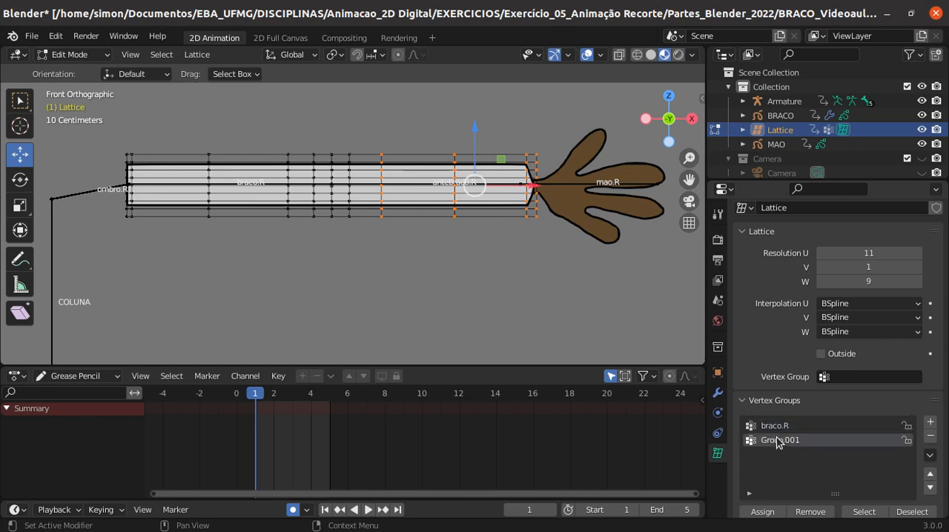
double_click(776, 440)
text(antebraco.R)
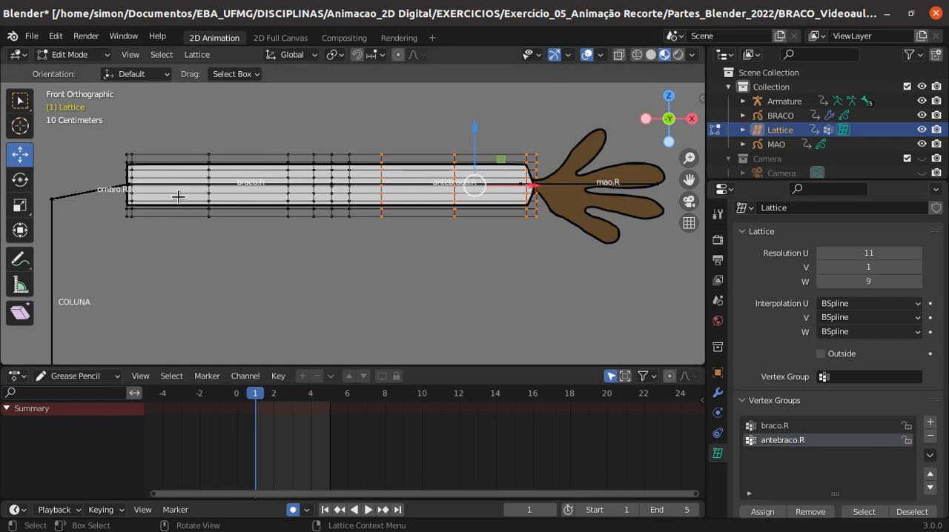
key(alt+a)
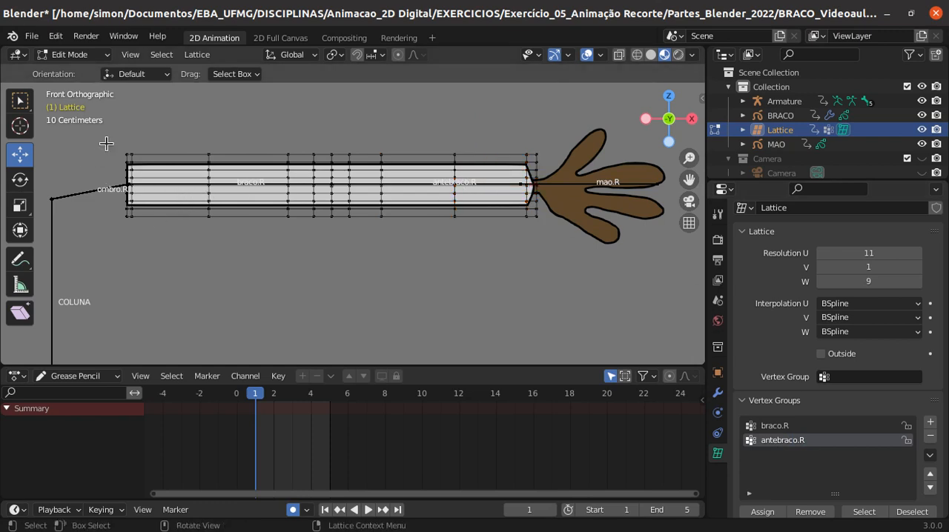
- Assign the four upper-arm lattice columns, from the shoulder to before the elbow group, to braco.R with weight 1.000 and clear the selection
drag(117, 139, 294, 232)
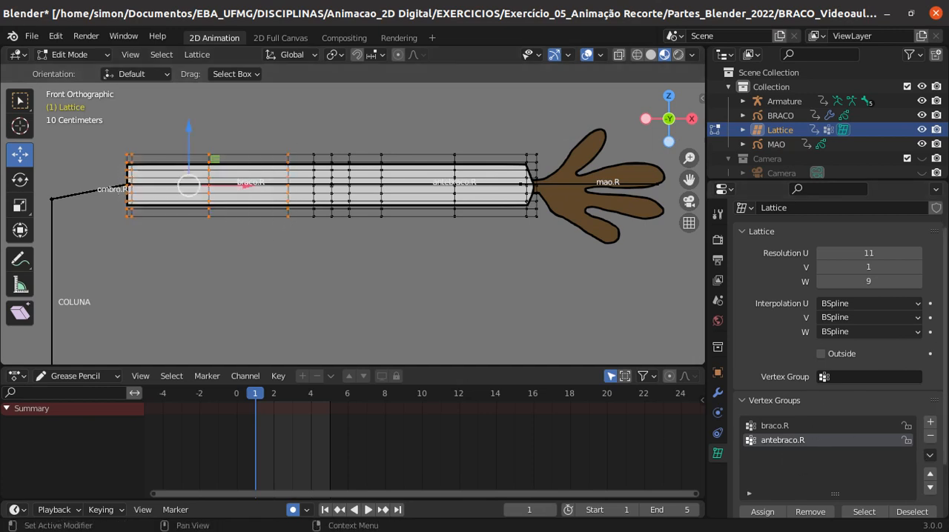
scroll(945, 319, down, 2)
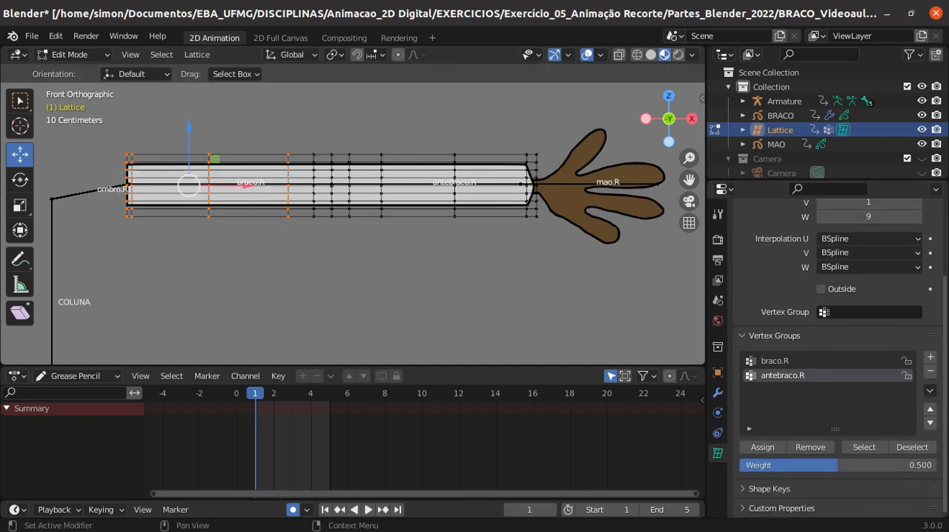
click(785, 362)
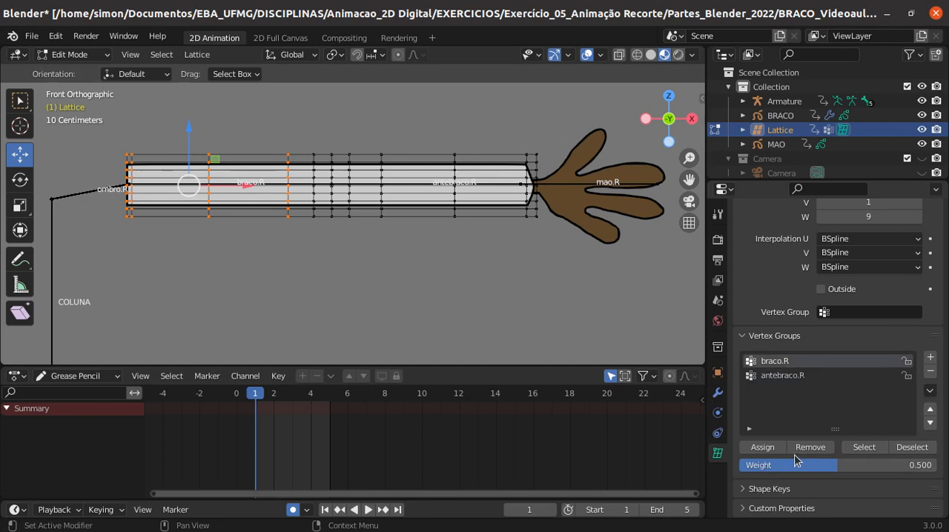
drag(838, 467, 935, 467)
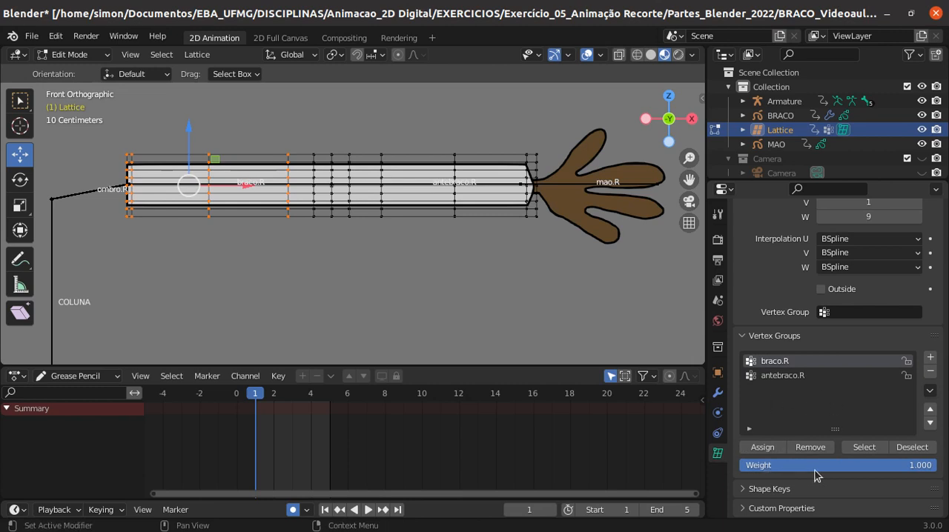
click(758, 449)
click(309, 299)
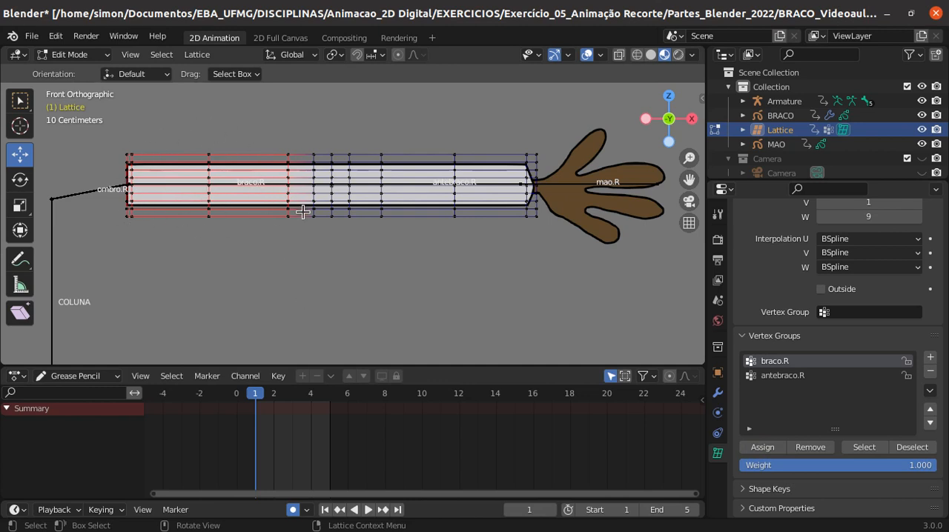
- Assign the elbow group's first two lattice columns on the upper-arm side to braco.R with weight 0.5 and clear the selection
click(304, 144)
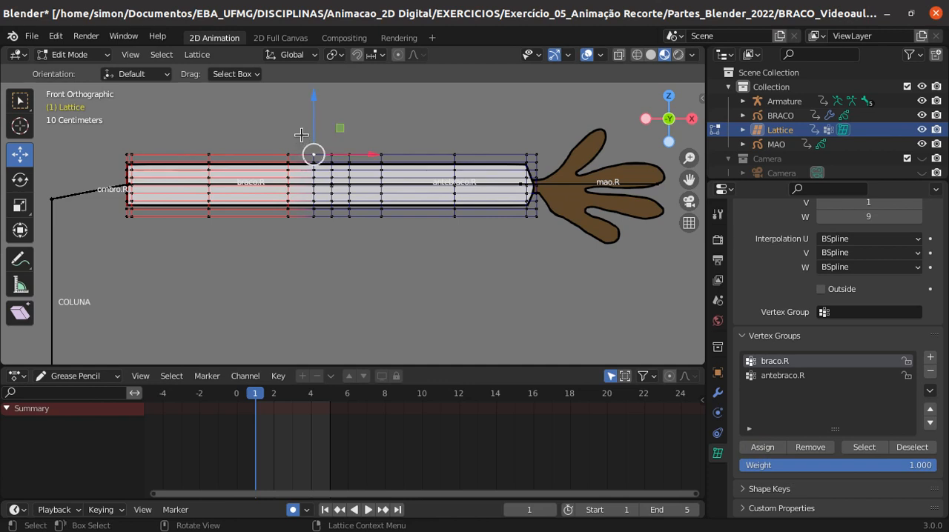
drag(304, 140, 341, 237)
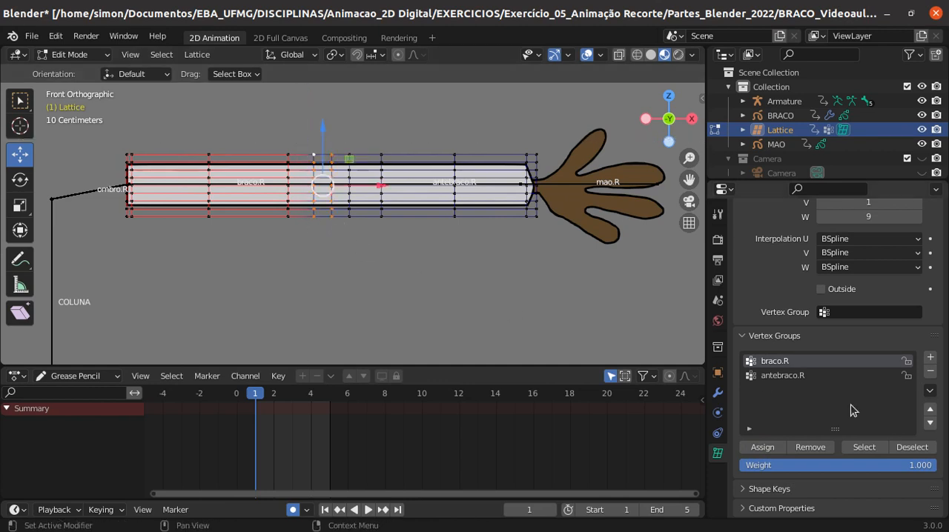
click(937, 464)
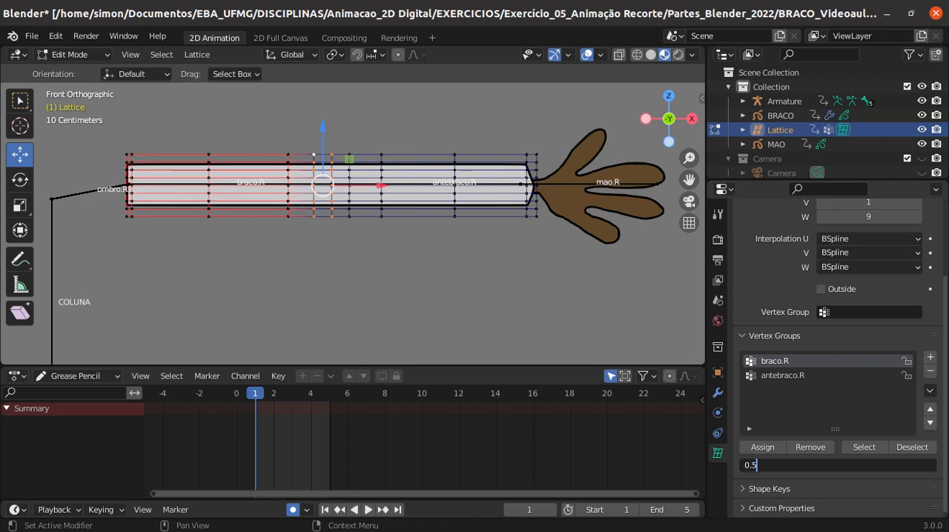
text(0.5)
key(Return)
click(764, 446)
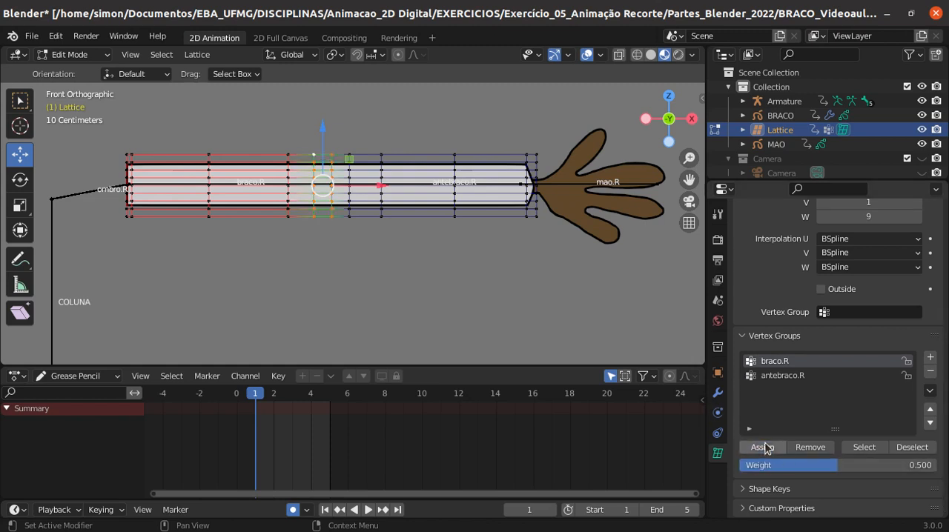
click(284, 286)
- Reassign only the elbow group's first column, nearest the upper arm, to braco.R with weight 0.7
drag(307, 141, 320, 237)
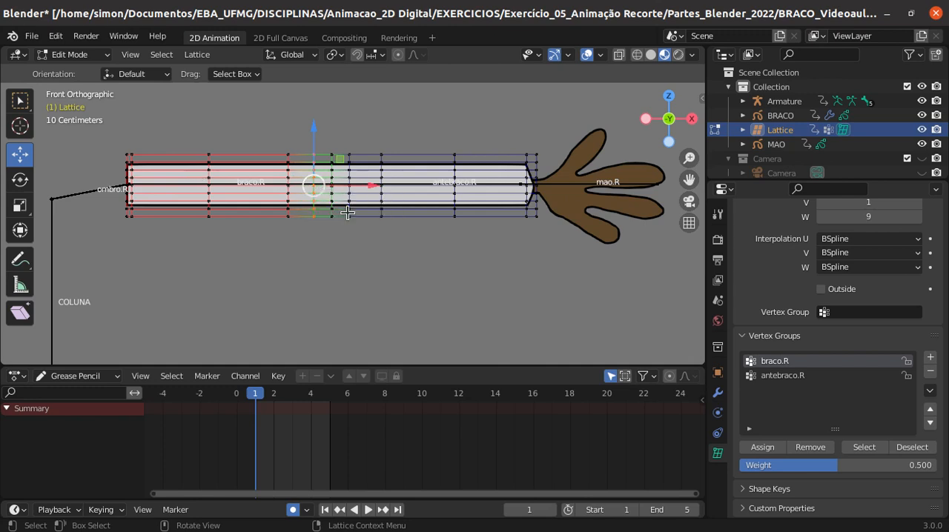
click(921, 465)
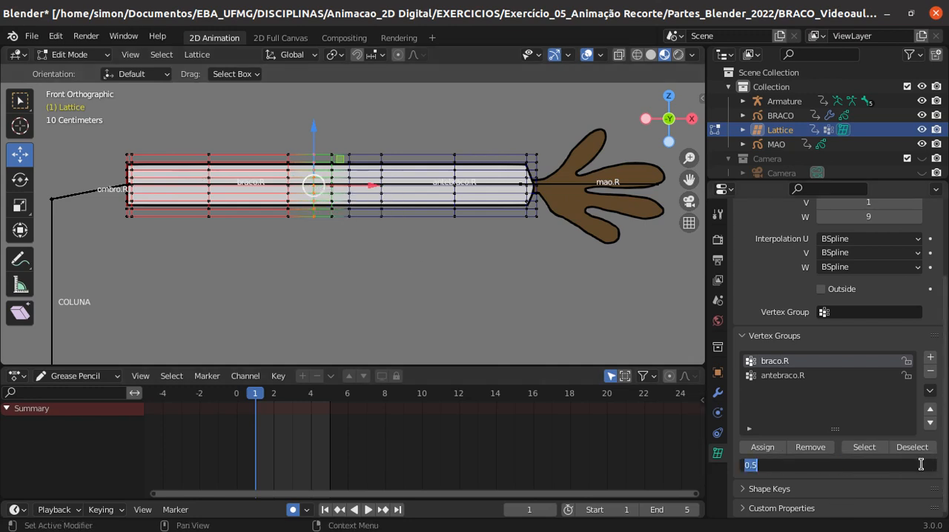
text(0.7)
key(Return)
click(757, 449)
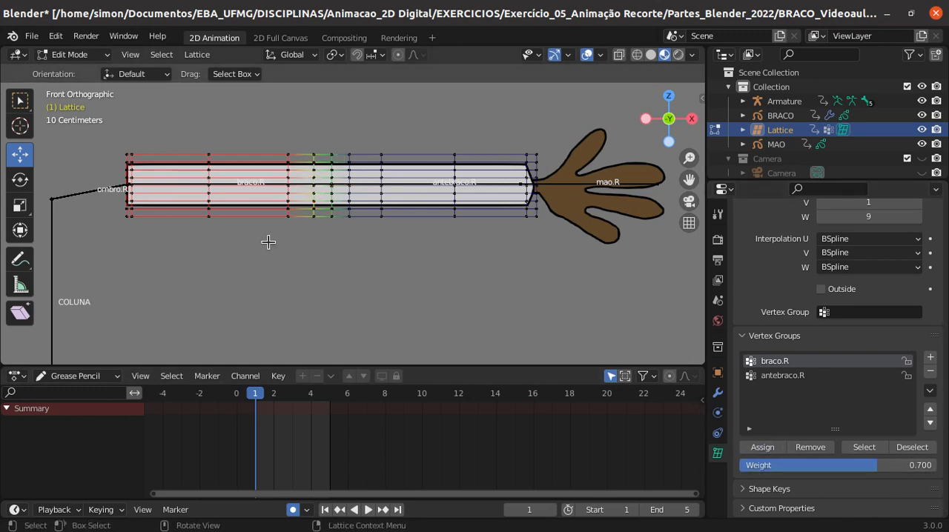
- Assign the four forearm lattice columns up to the wrist to antebraco.R with weight 1.000 and clear the selection
scroll(320, 191, up, 1)
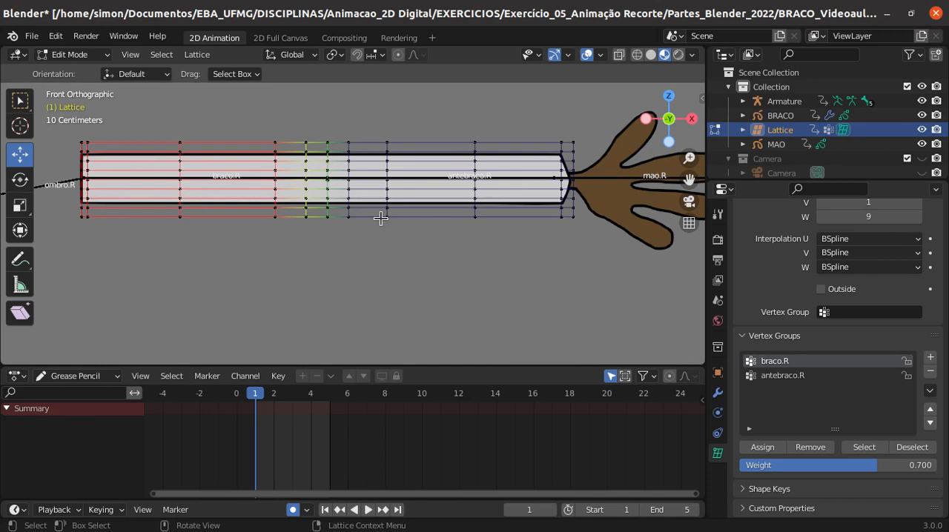
click(782, 376)
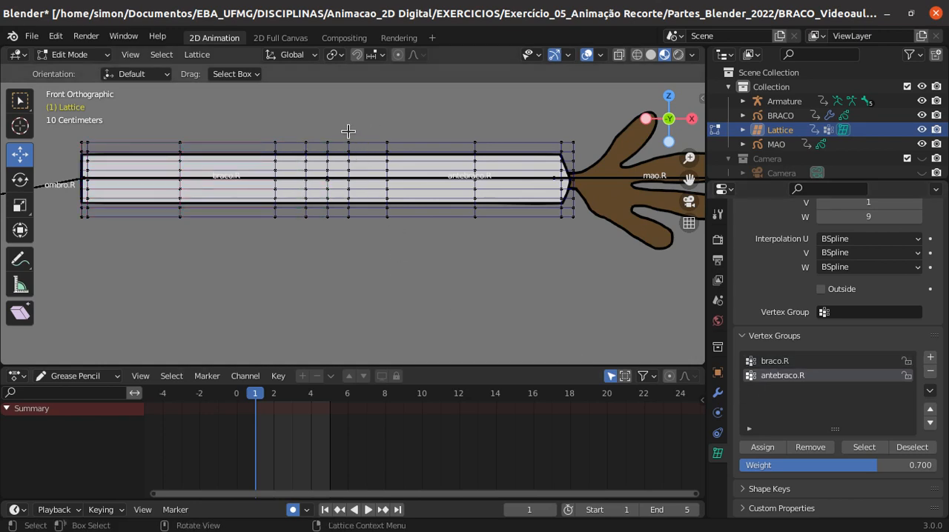
drag(372, 127, 583, 241)
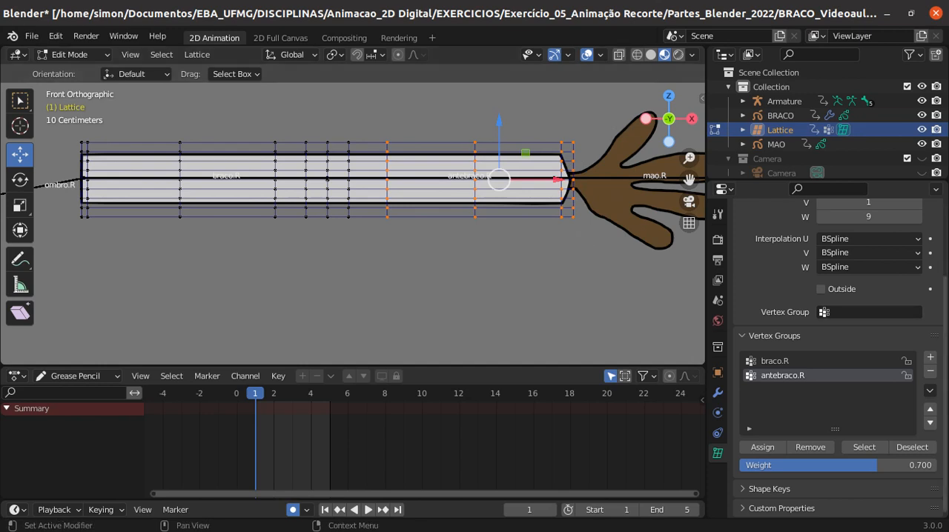
drag(877, 465, 940, 467)
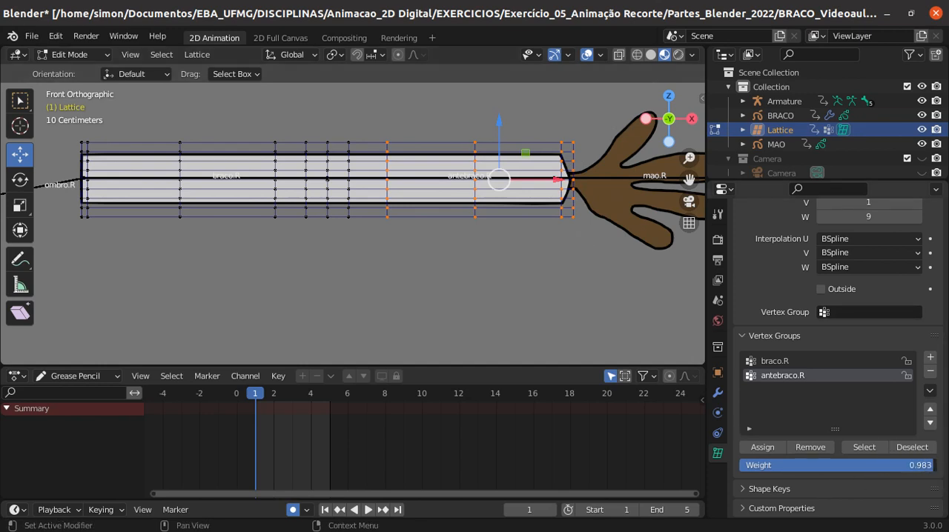
click(762, 448)
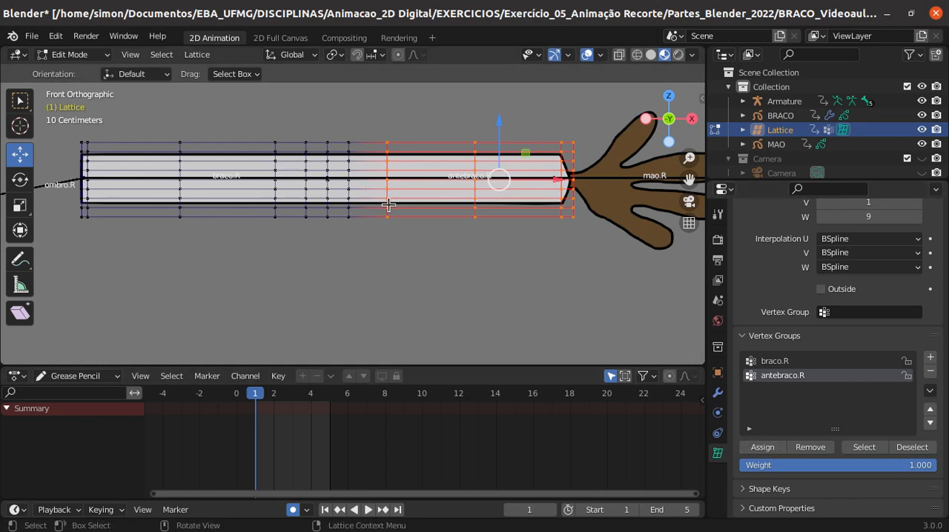
key(alt+a)
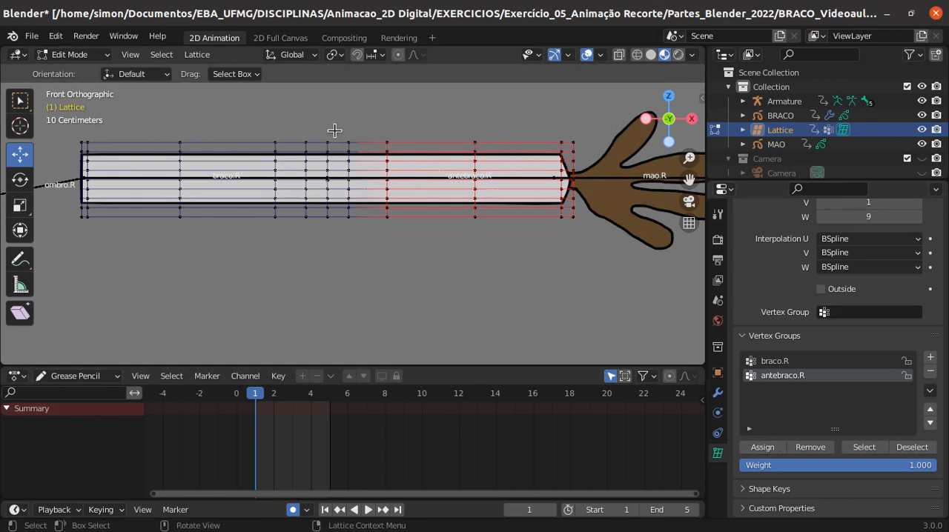
- Assign the elbow group's column nearest the forearm to antebraco.R with weight 0.7 and clear the selection
drag(338, 132, 363, 235)
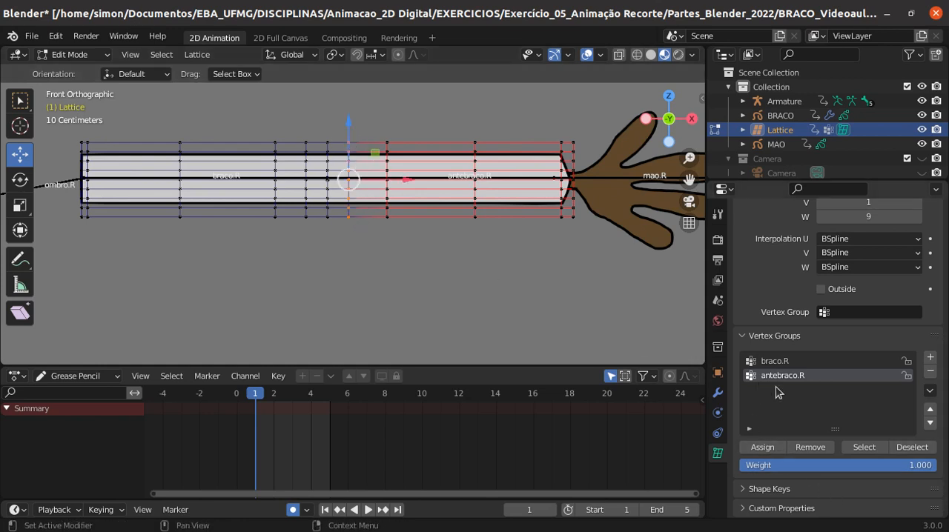
click(893, 461)
text(0)
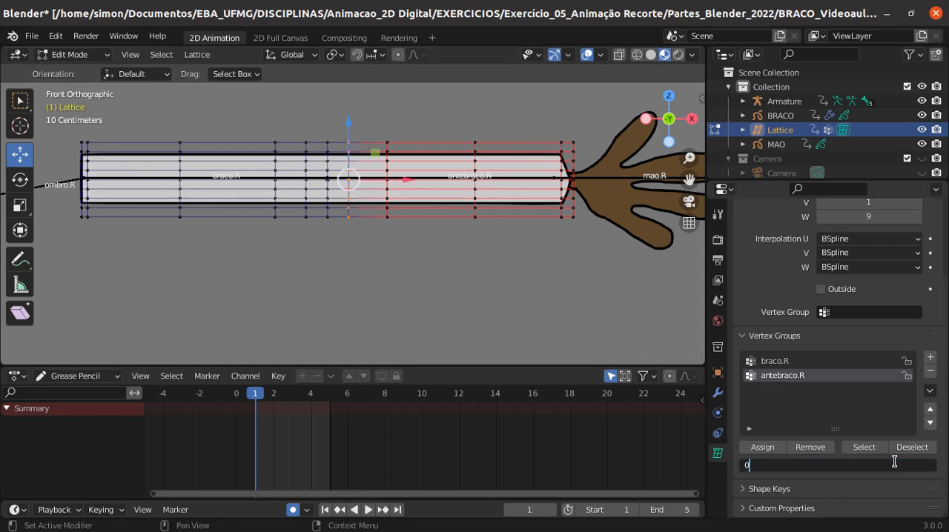
text(.7)
key(Return)
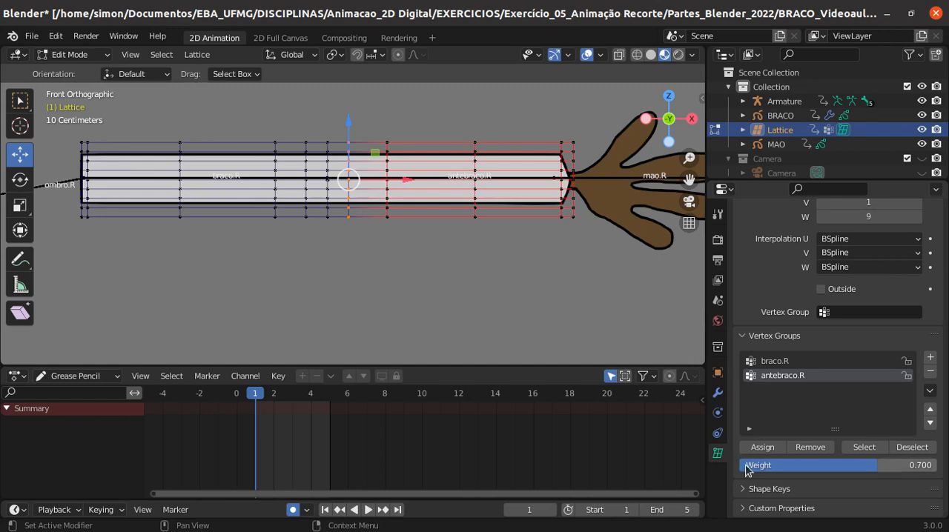
click(763, 448)
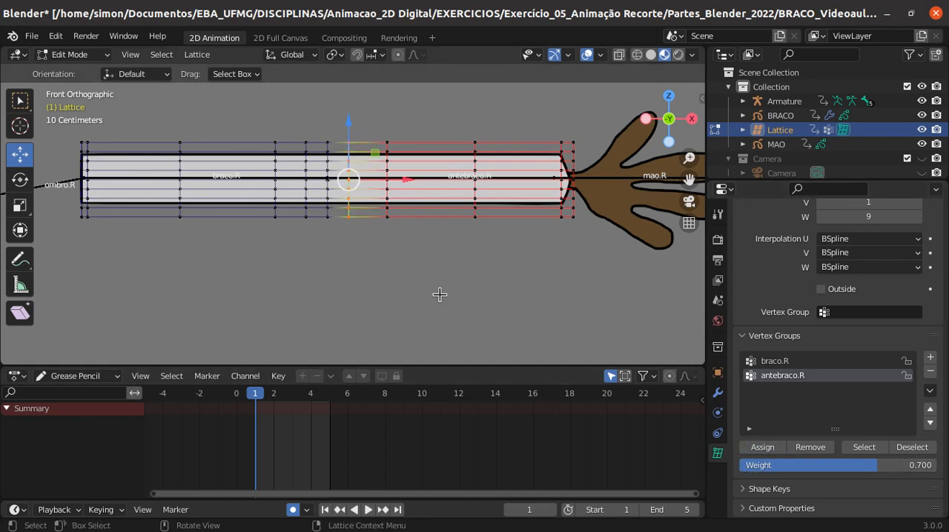
key(alt+a)
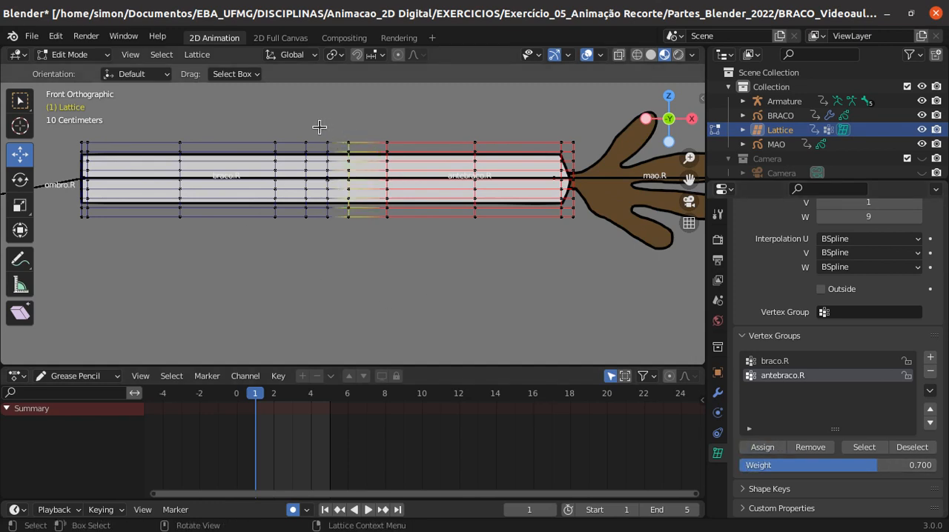
- Assign the elbow group's middle lattice column to antebraco.R with weight 0.5
drag(318, 127, 330, 240)
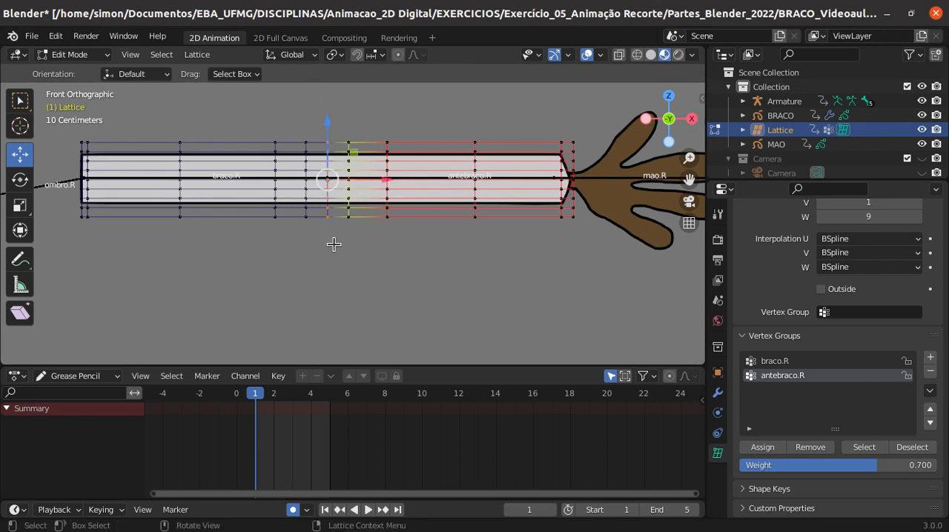
click(873, 467)
text(0)
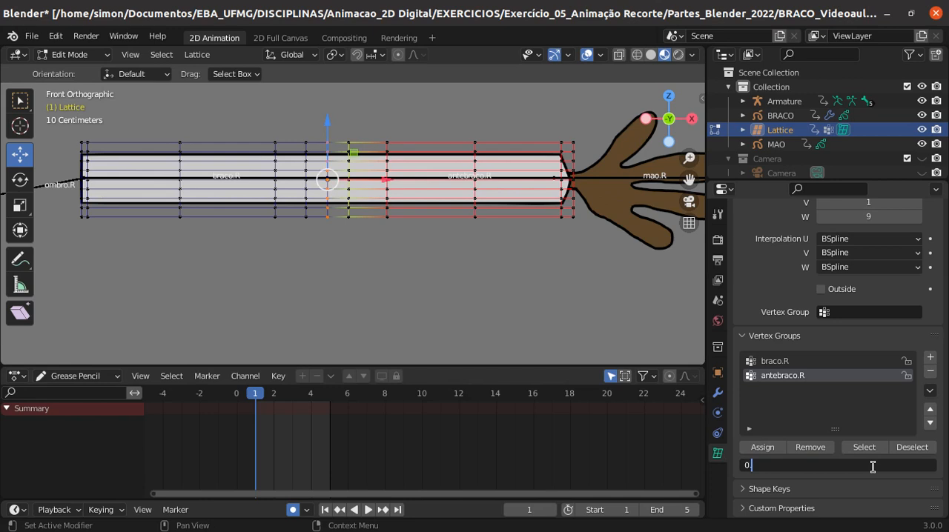
text(.5)
key(Return)
click(762, 447)
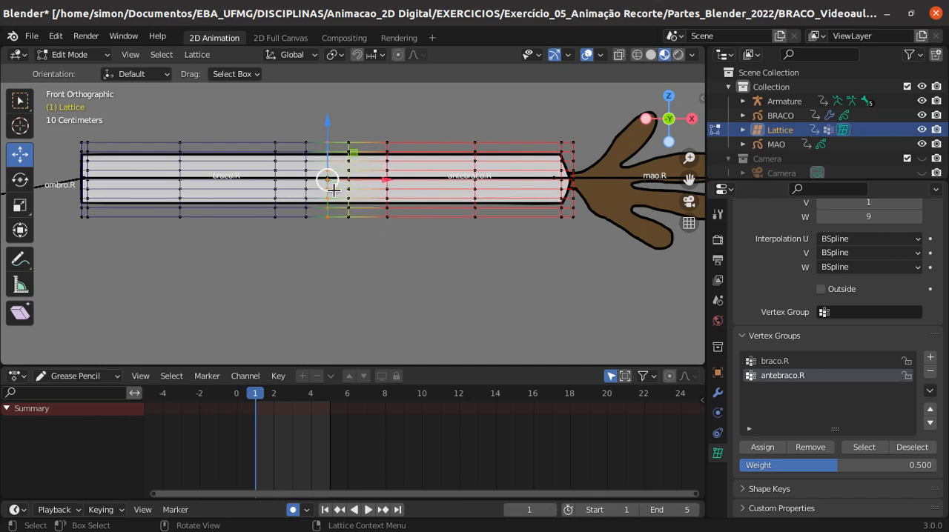
- Leave lattice editing for Object Mode, select the armature, and put it in Pose Mode
scroll(376, 256, down, 1)
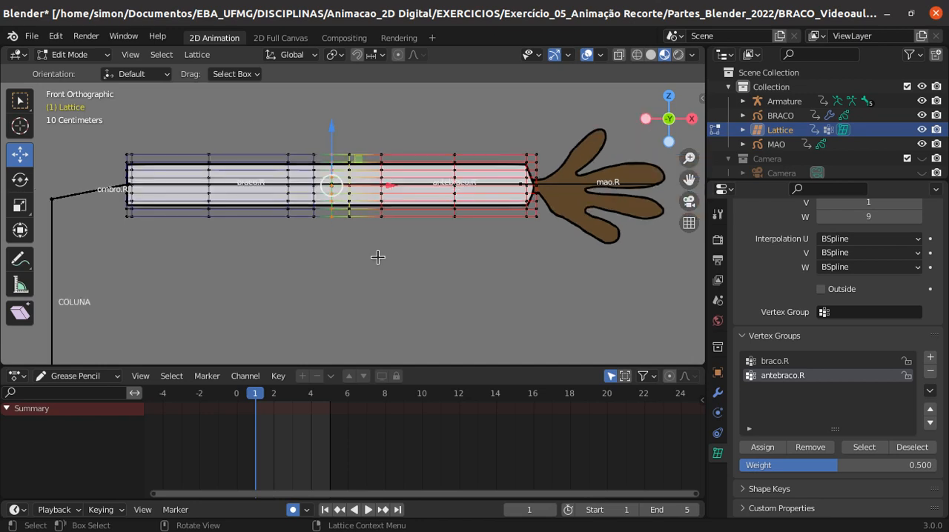
click(81, 57)
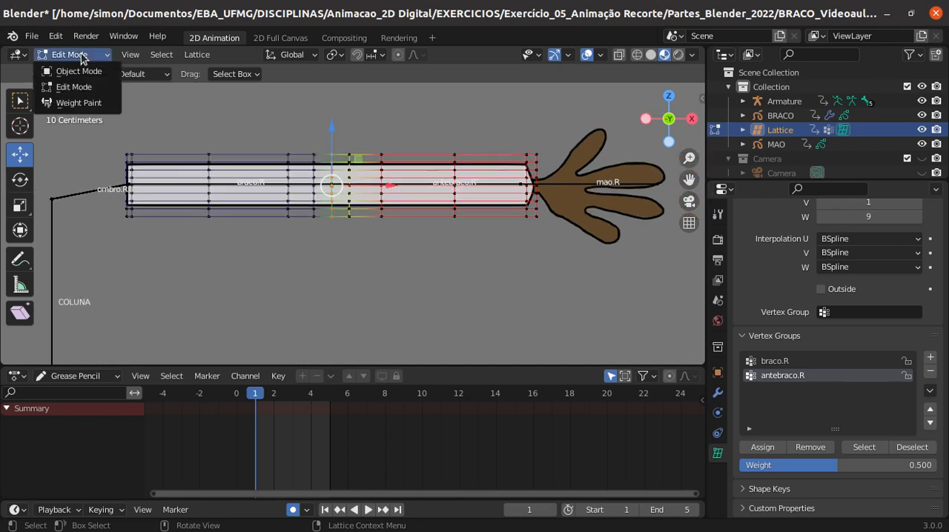
click(78, 71)
click(72, 197)
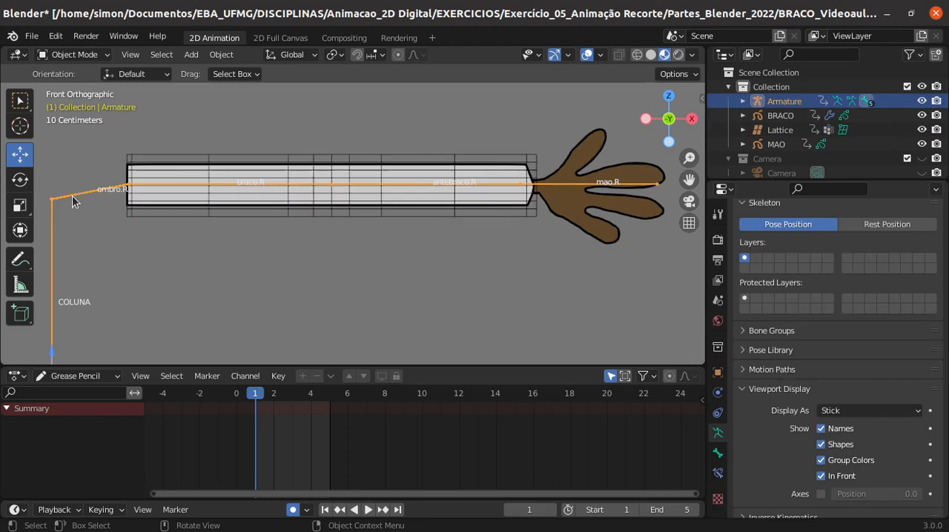
click(101, 57)
click(89, 104)
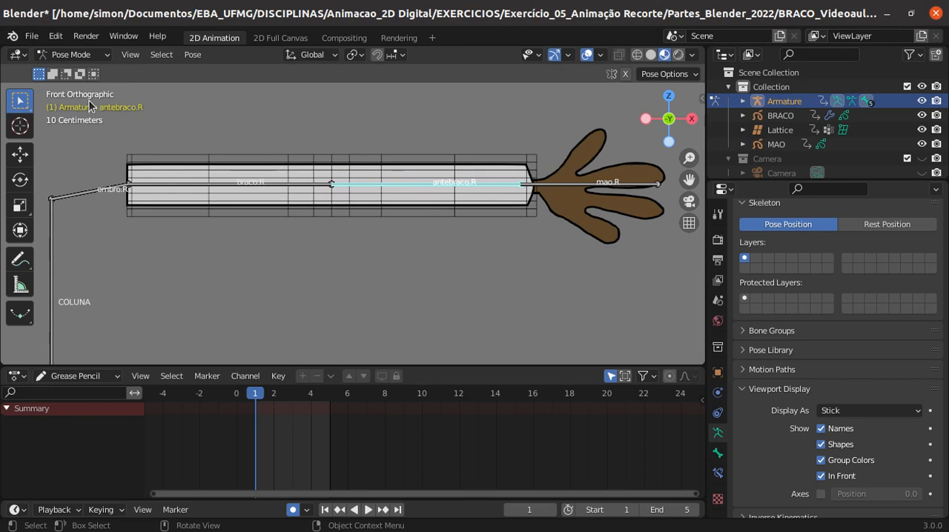
- Examine the bone chain by selecting mao.R, antebraco.R, braco.R and ombro.R one after another
click(558, 186)
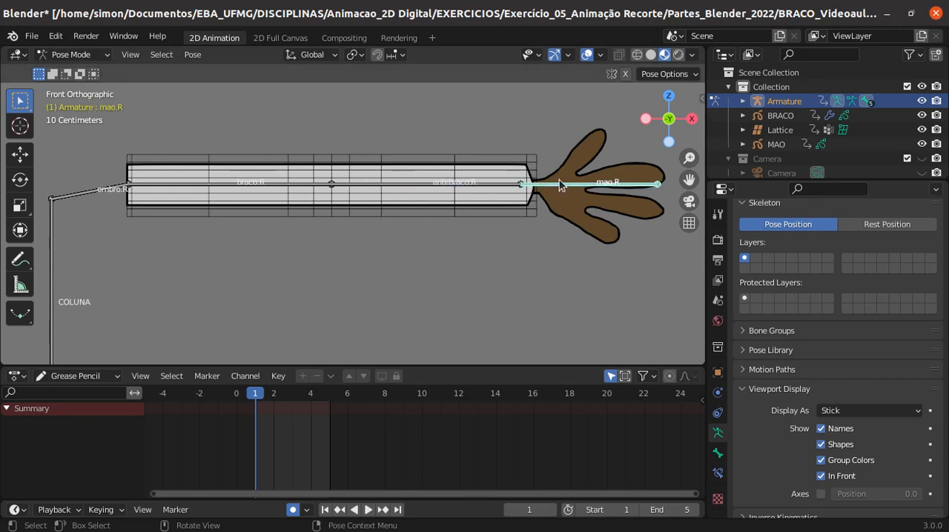
click(411, 185)
click(281, 186)
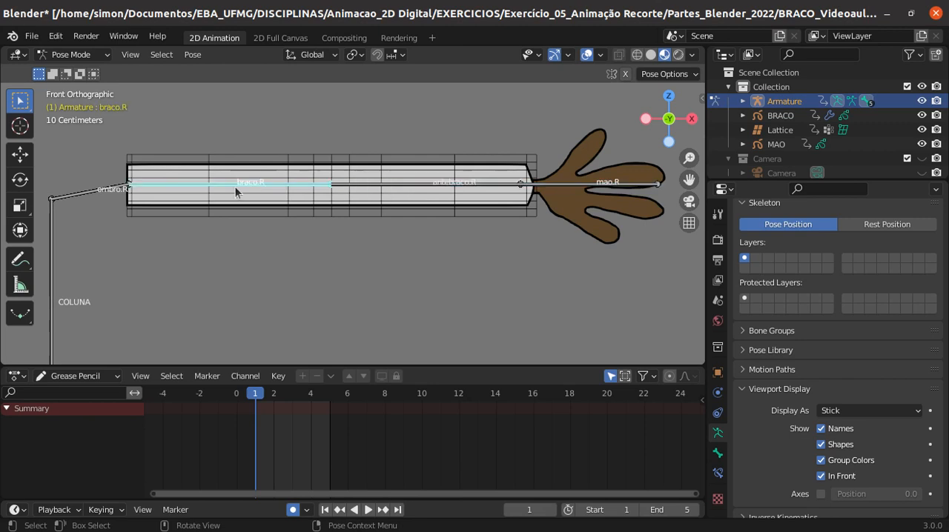
click(81, 196)
- Test-rotate the COLUNA bone twice, cancelling each rotation
scroll(132, 288, down, 2)
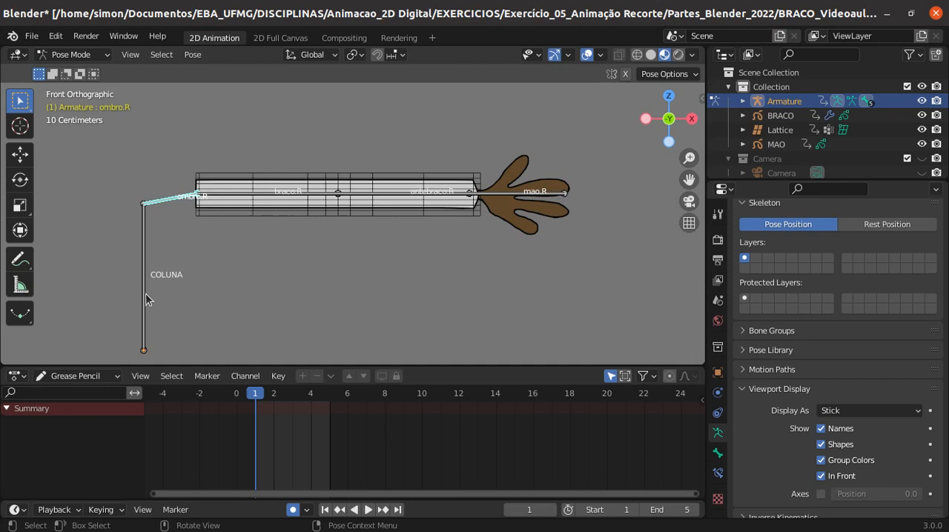
click(142, 295)
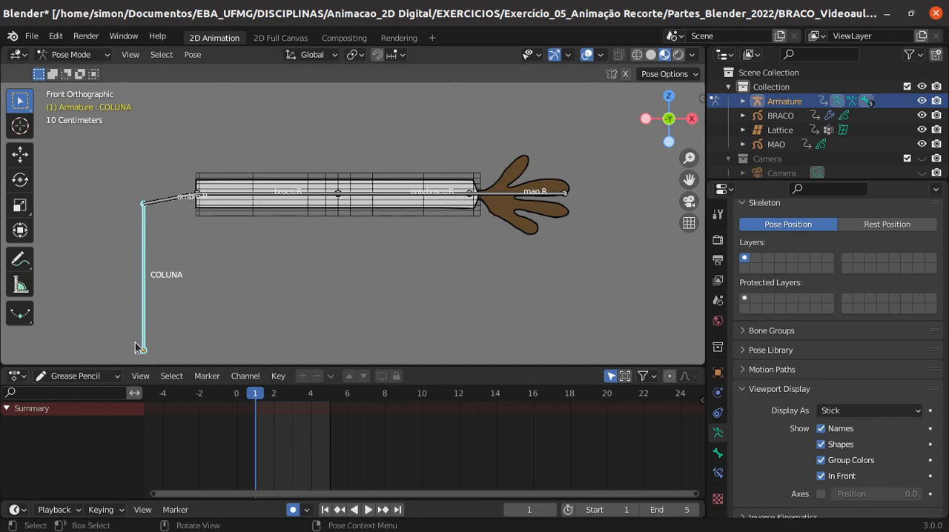
key(r)
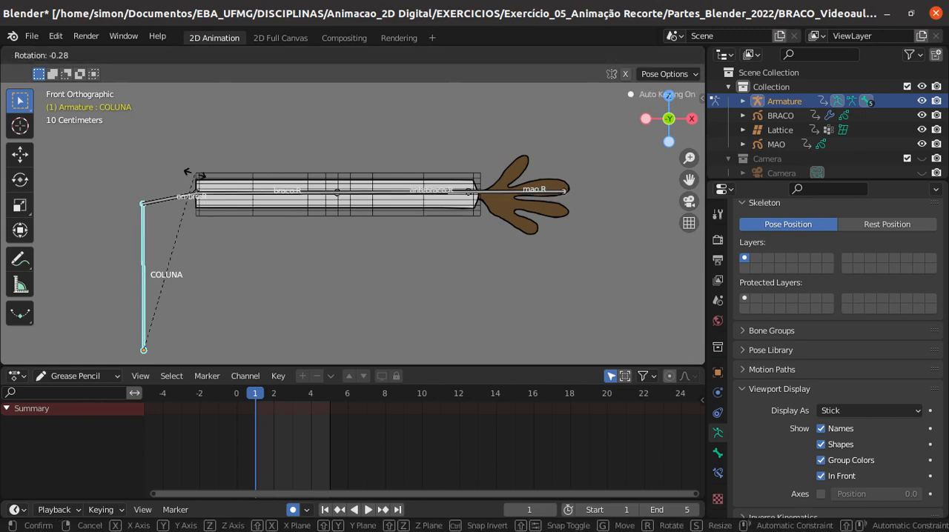
right_click(152, 165)
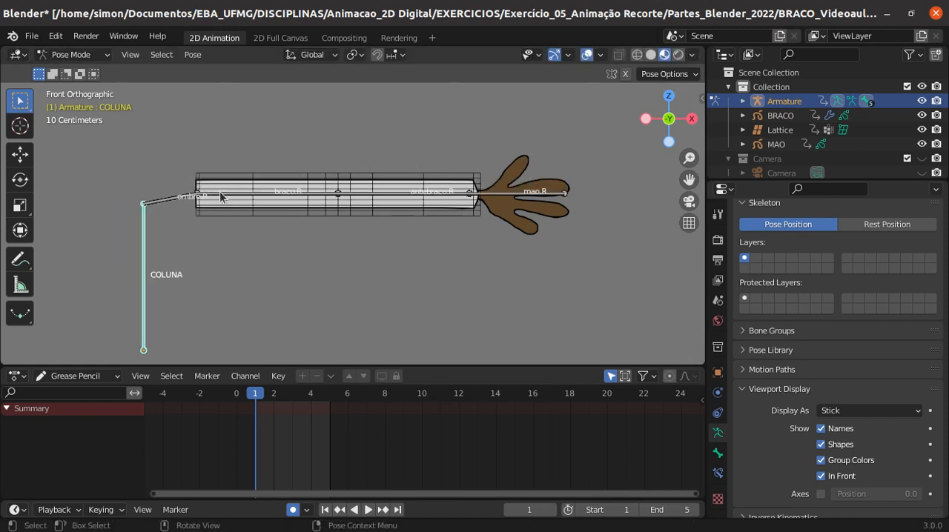
key(r)
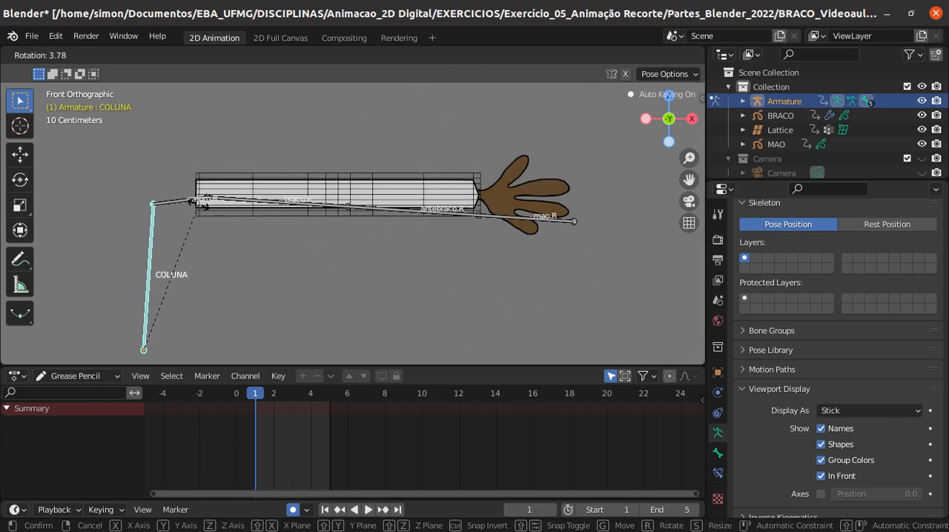
key(Escape)
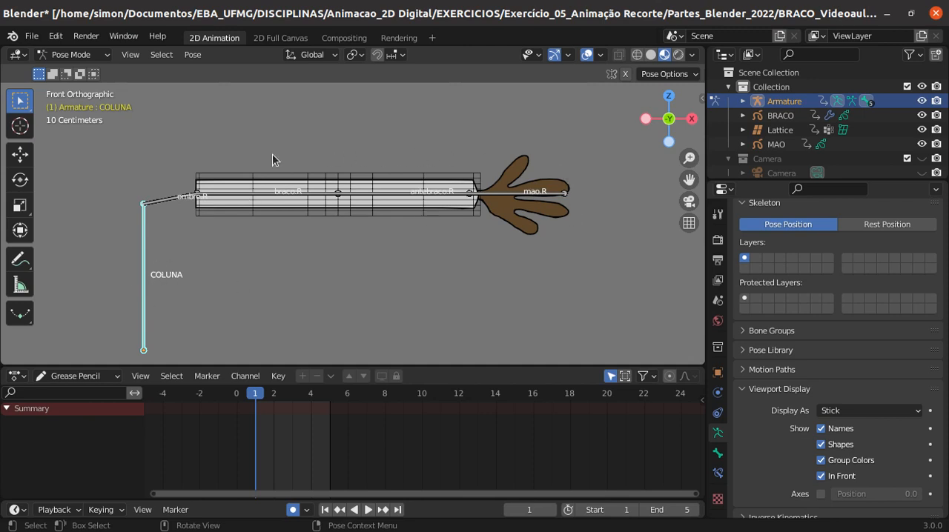
- Test-rotate the ombro.R bone and the braco.R bone in turn, cancelling each rotation
click(160, 201)
key(r)
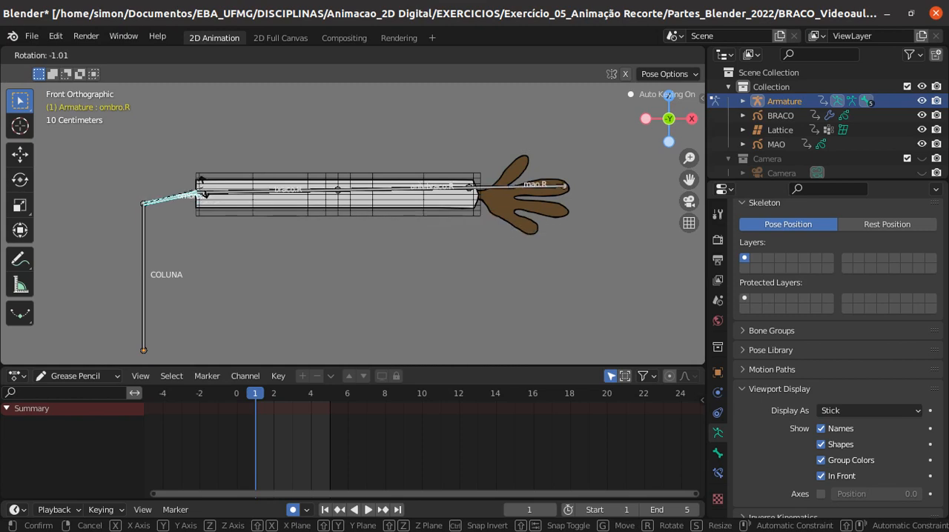
click(182, 191)
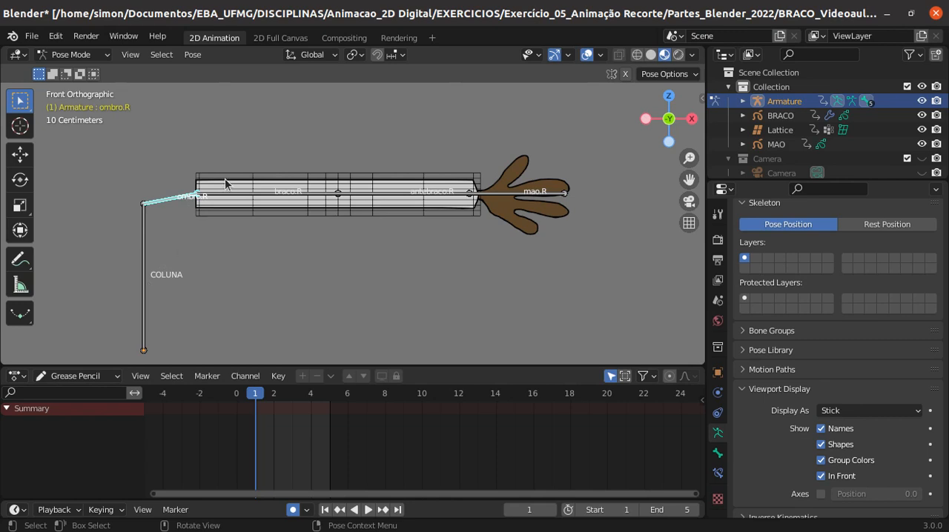
click(265, 196)
key(r)
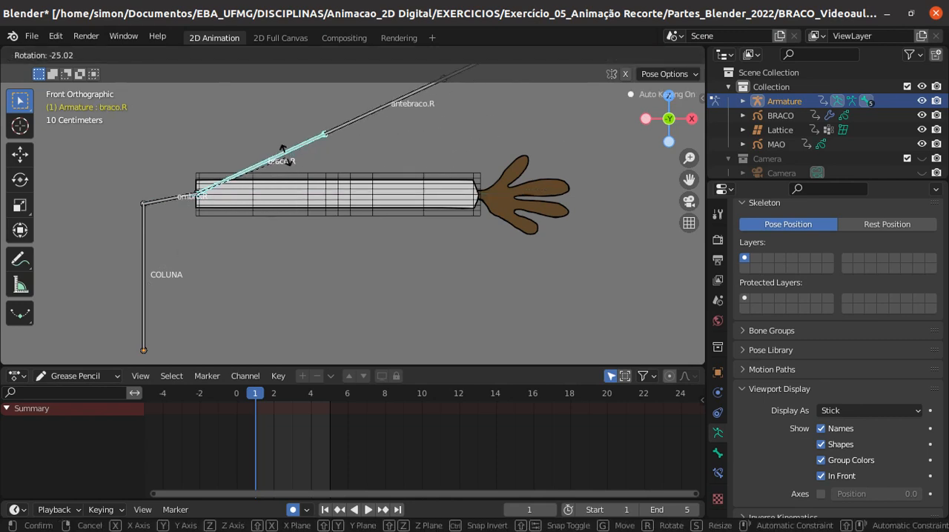
right_click(385, 193)
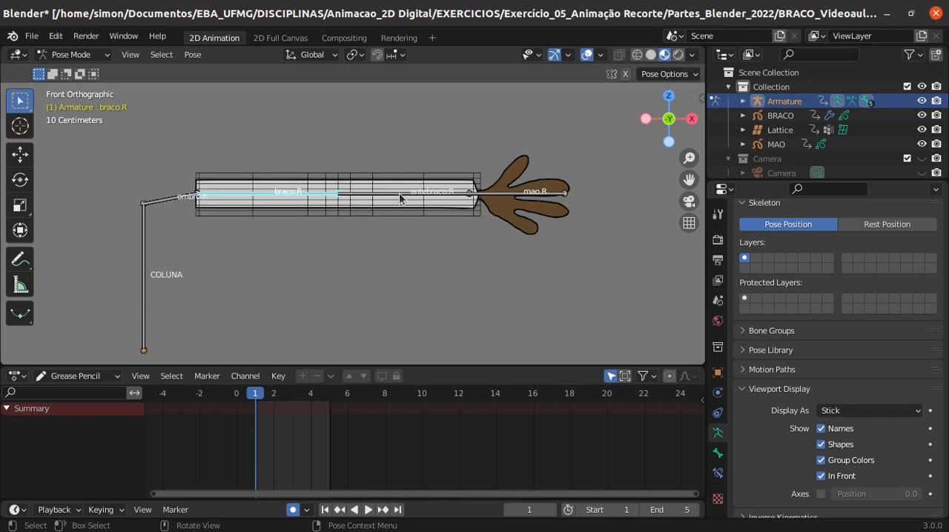
- Test-rotate the antebraco.R bone, cancel the rotation and clear the bone selection
click(401, 196)
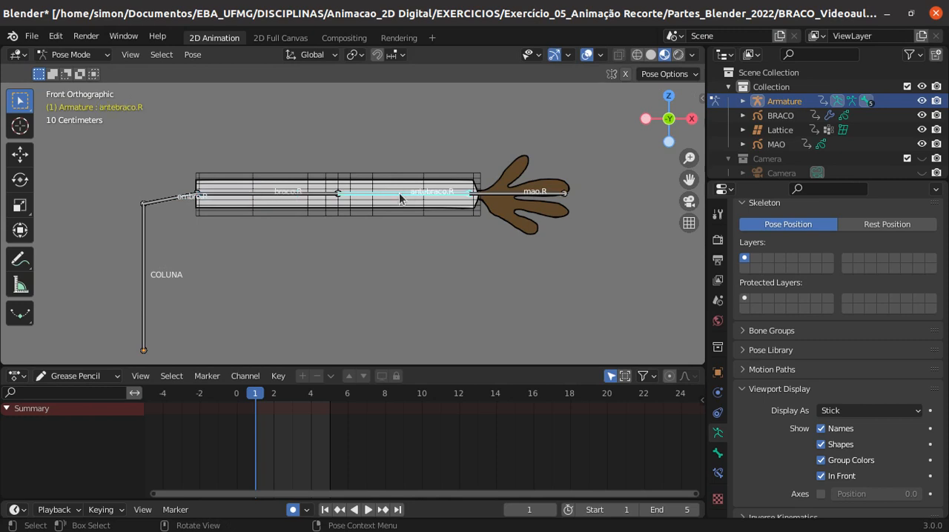
key(r)
right_click(412, 211)
click(421, 253)
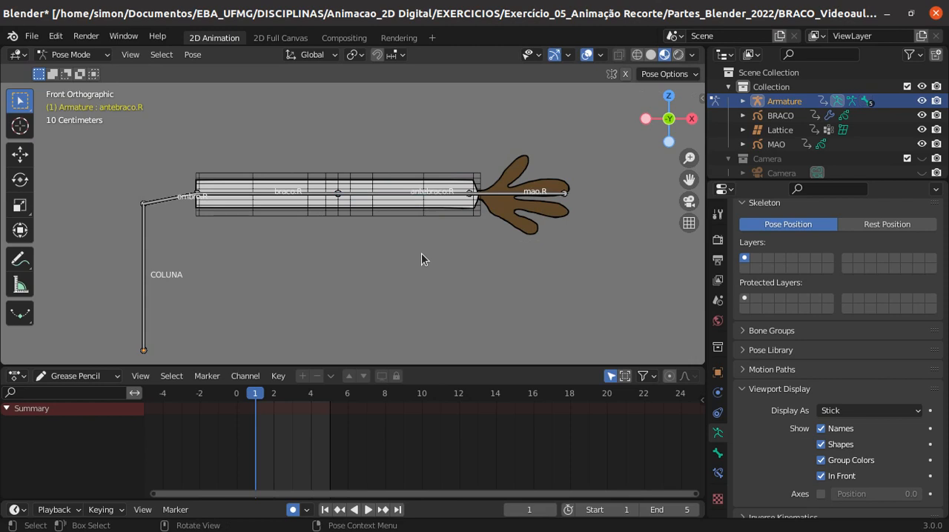
click(392, 196)
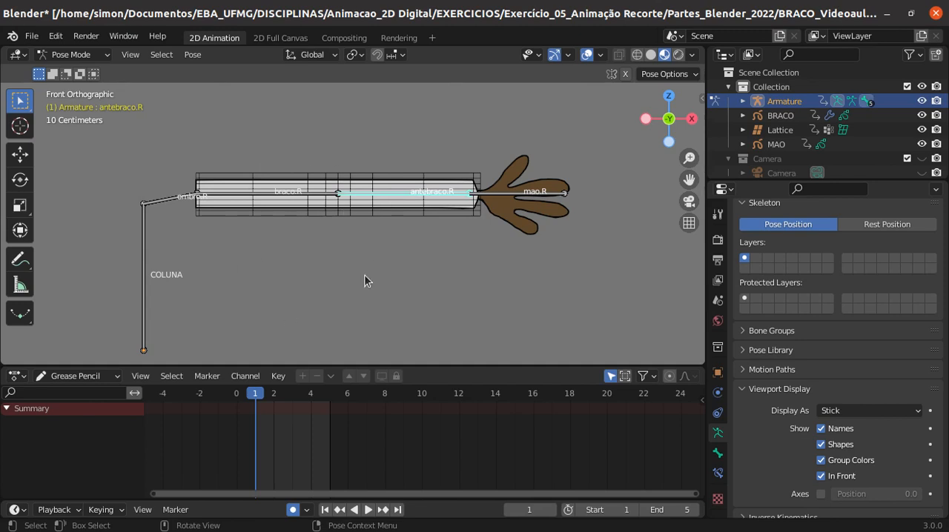
click(392, 176)
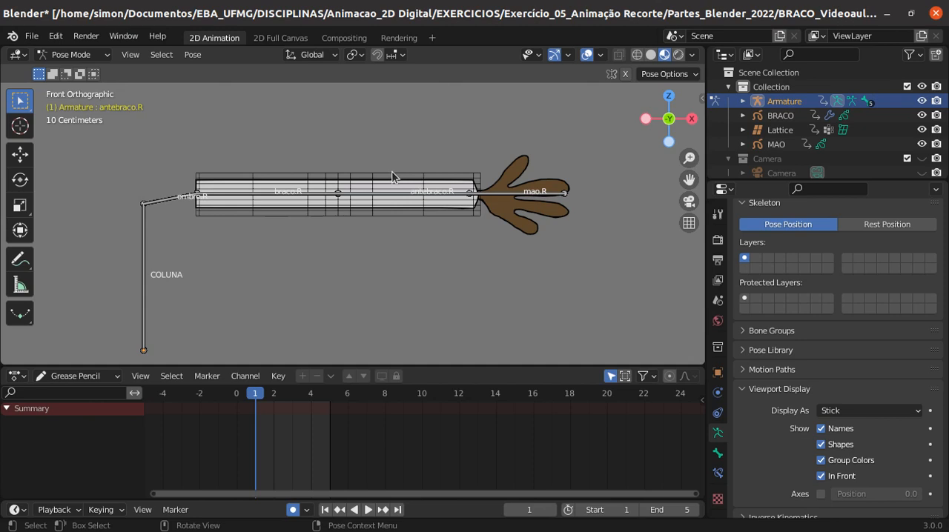
- Return to Object Mode and add an Armature modifier to the lattice around the arm
click(74, 54)
click(83, 67)
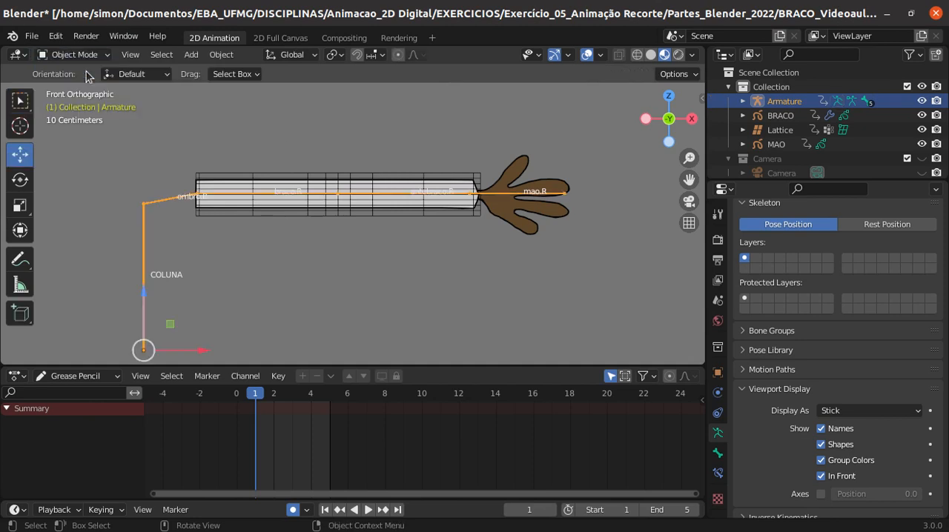
click(398, 178)
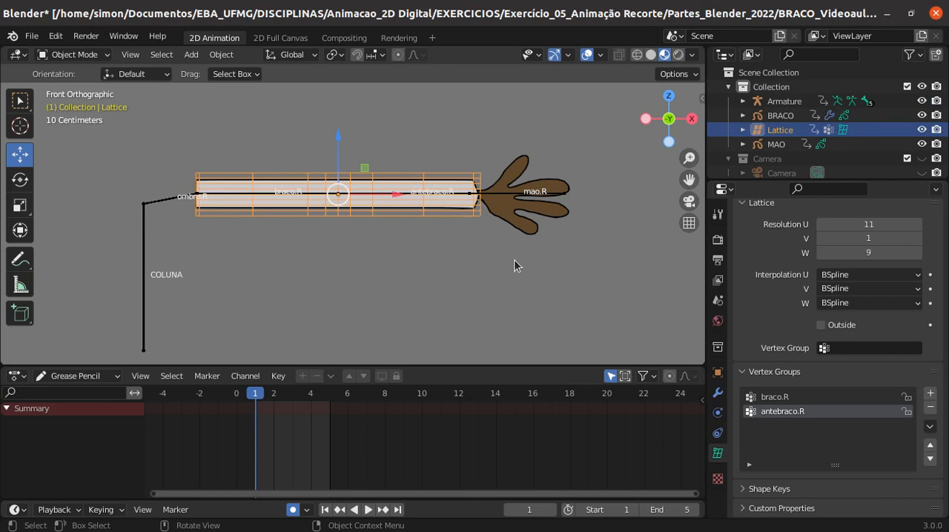
click(717, 395)
click(813, 240)
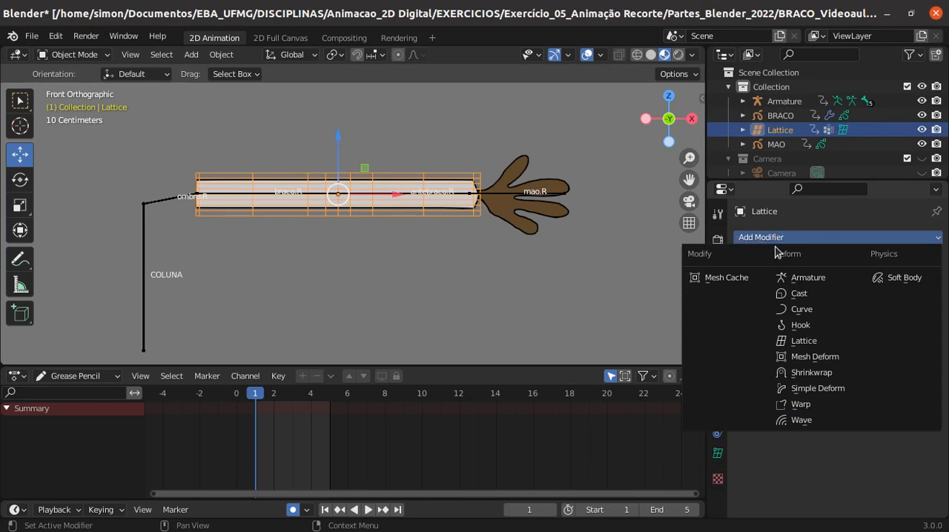
click(799, 283)
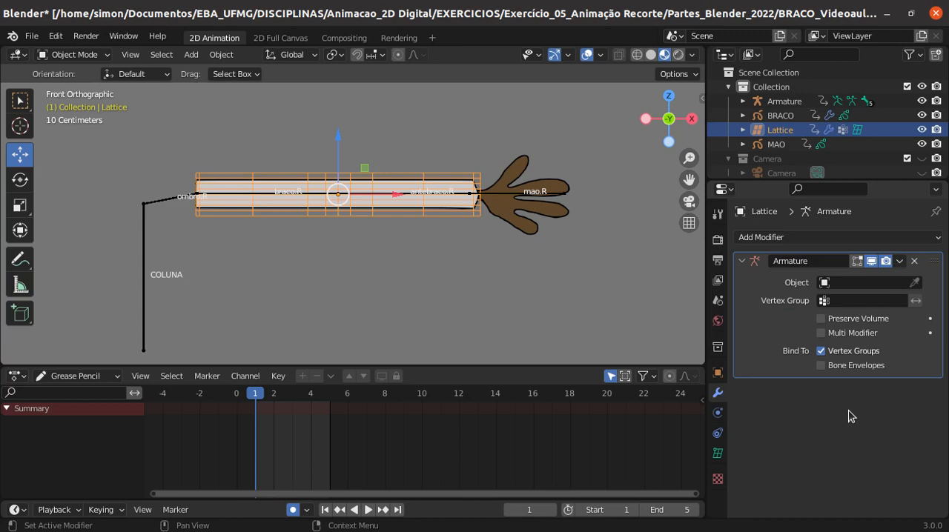
- Set the lattice's Armature modifier to use the Armature object and clear the selection
click(916, 284)
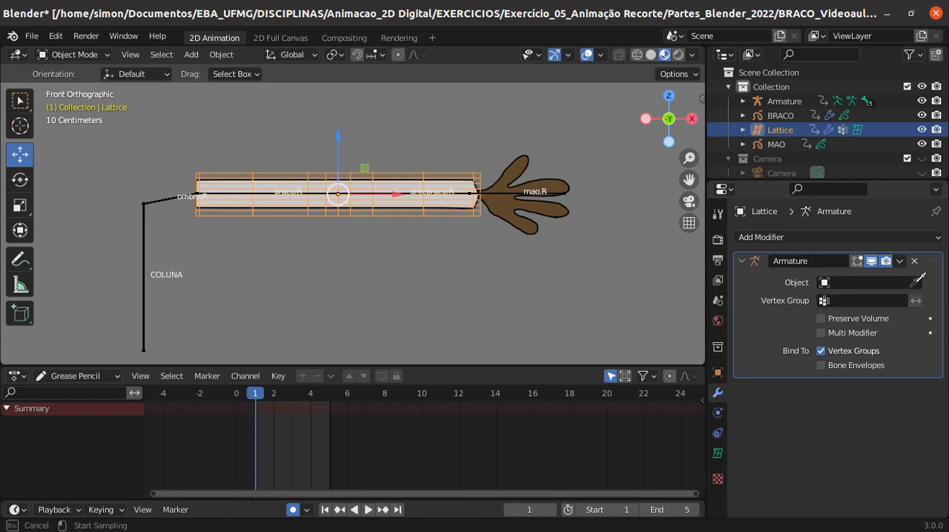
click(143, 203)
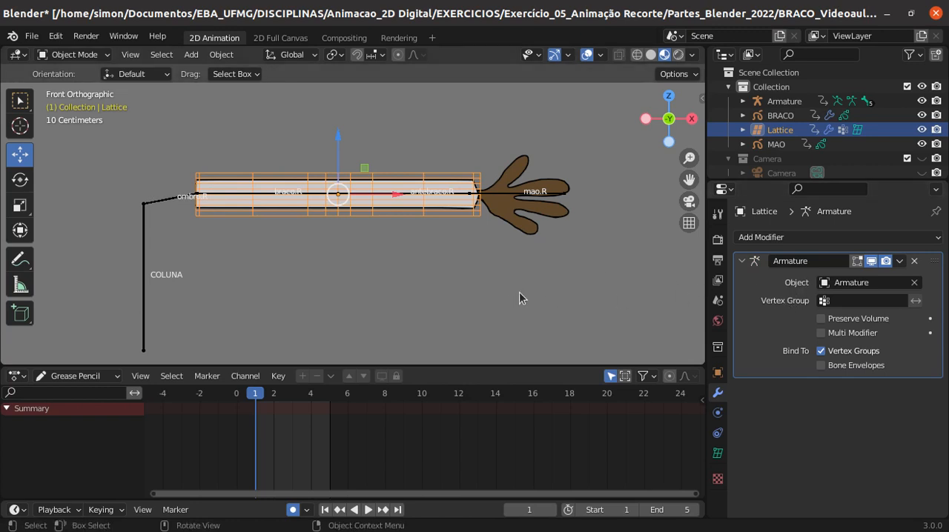
click(507, 318)
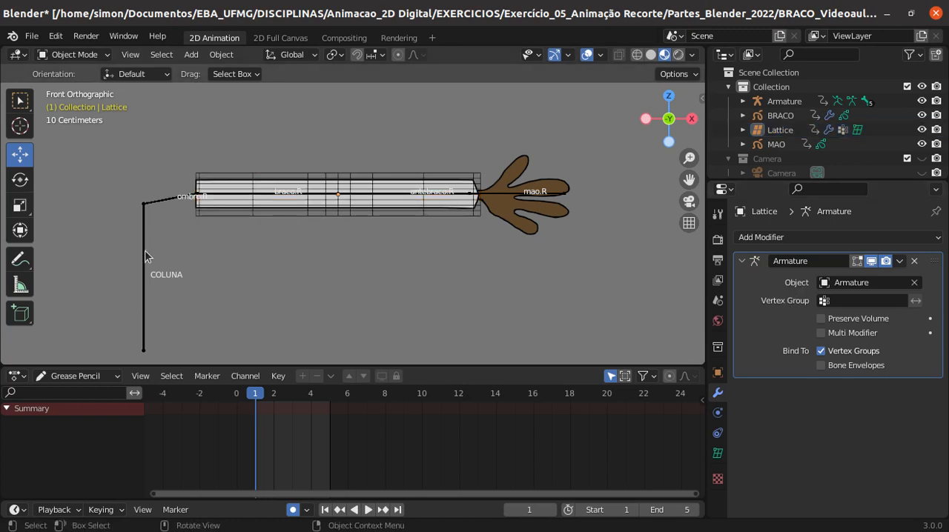
- Select the armature and switch it to Pose Mode
click(239, 179)
click(389, 197)
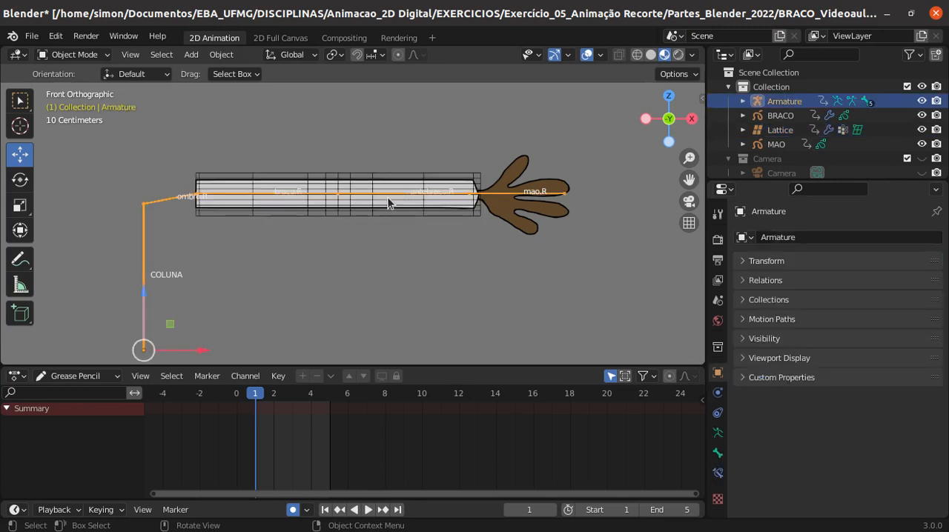
click(103, 54)
click(80, 99)
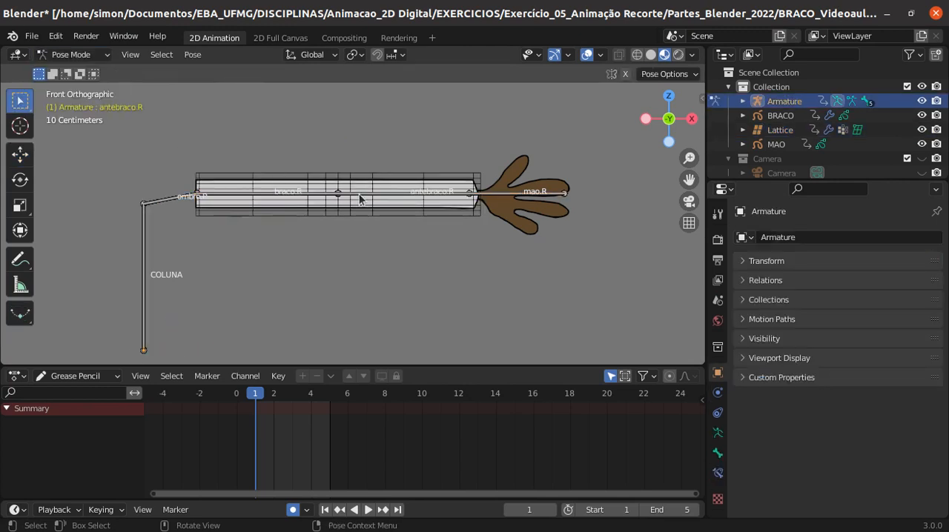
- Test the lattice's deformation by rotating antebraco.R and braco.R in turn, cancelling each rotation, and clear the bone selection
click(378, 194)
key(r)
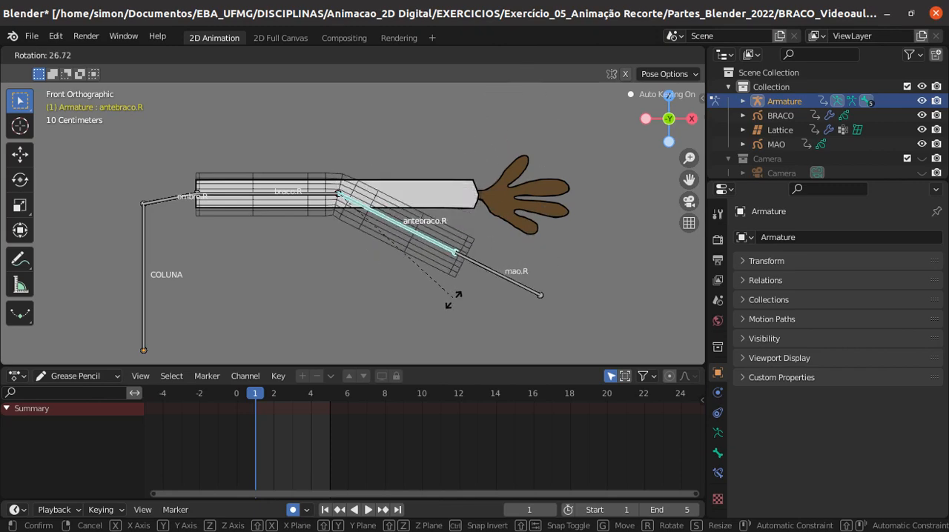
right_click(457, 236)
click(273, 195)
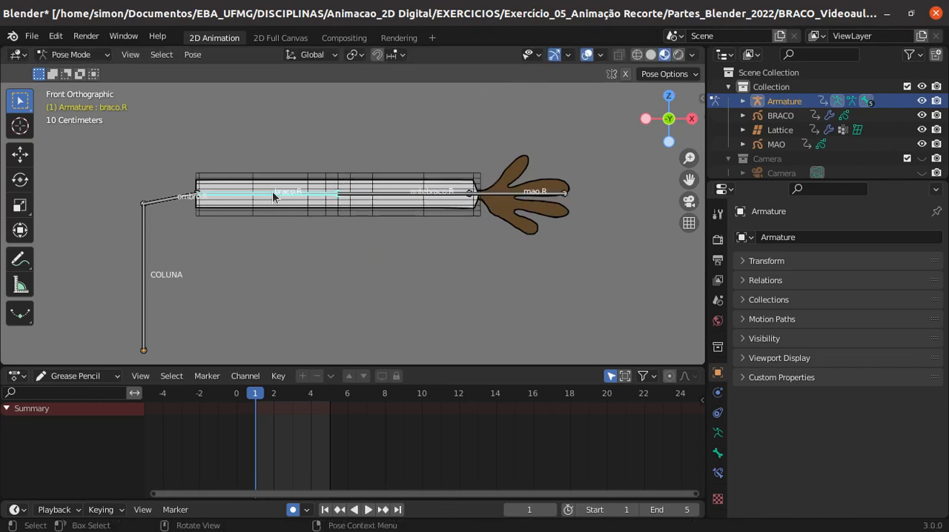
key(r)
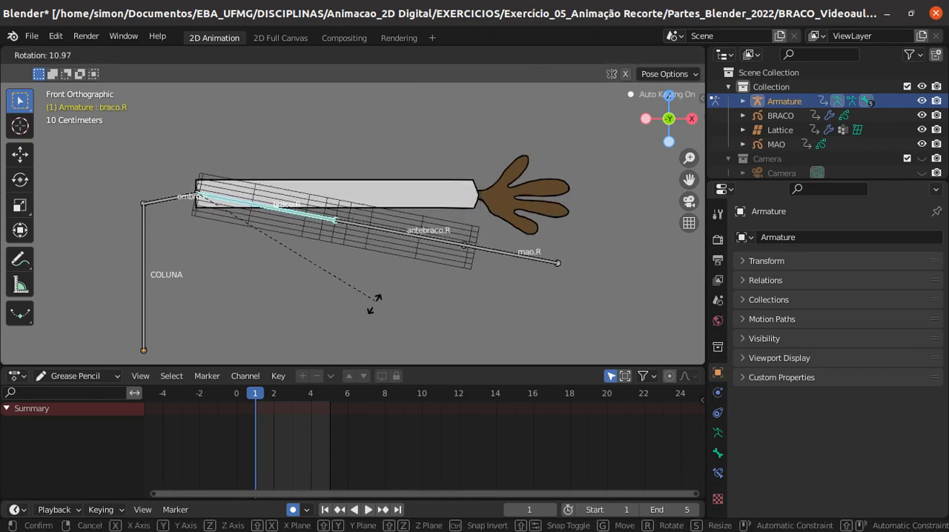
key(Escape)
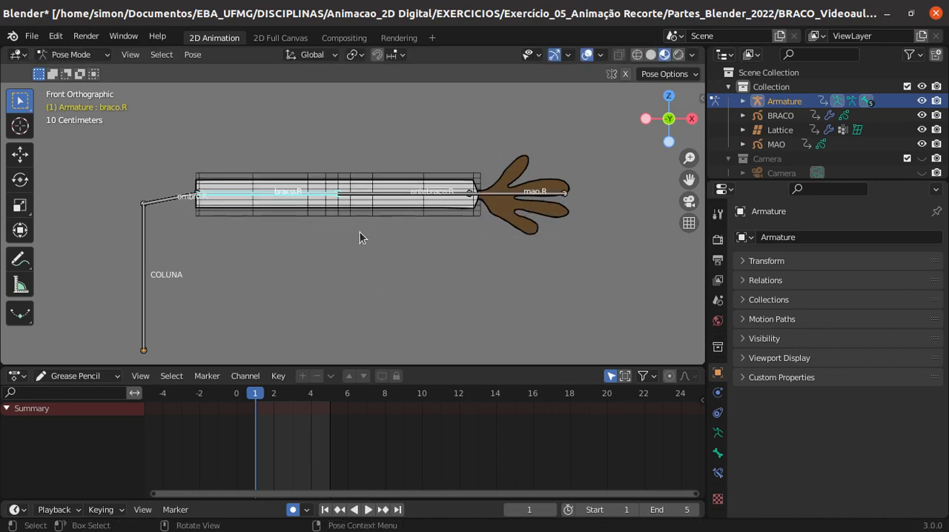
click(391, 215)
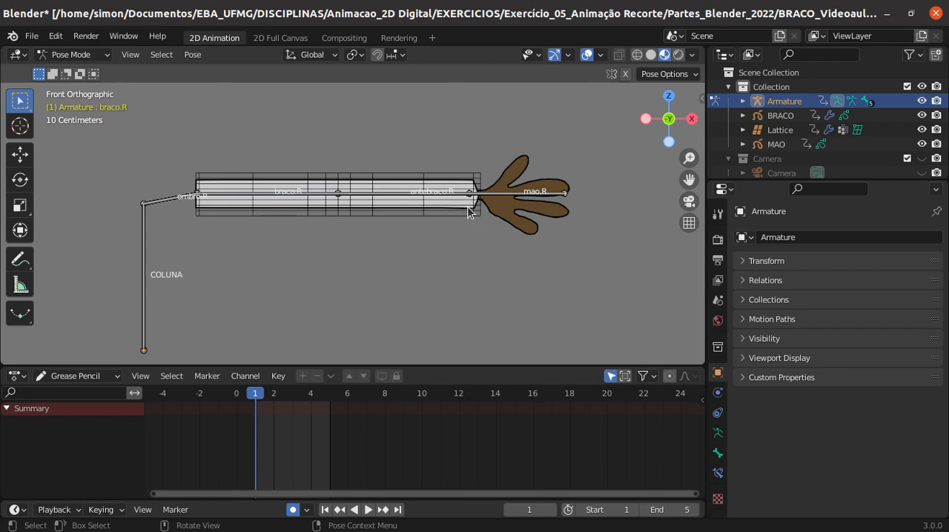
- Return to Object Mode and remove the existing Lattice modifier from the BRACO arm drawing
click(88, 54)
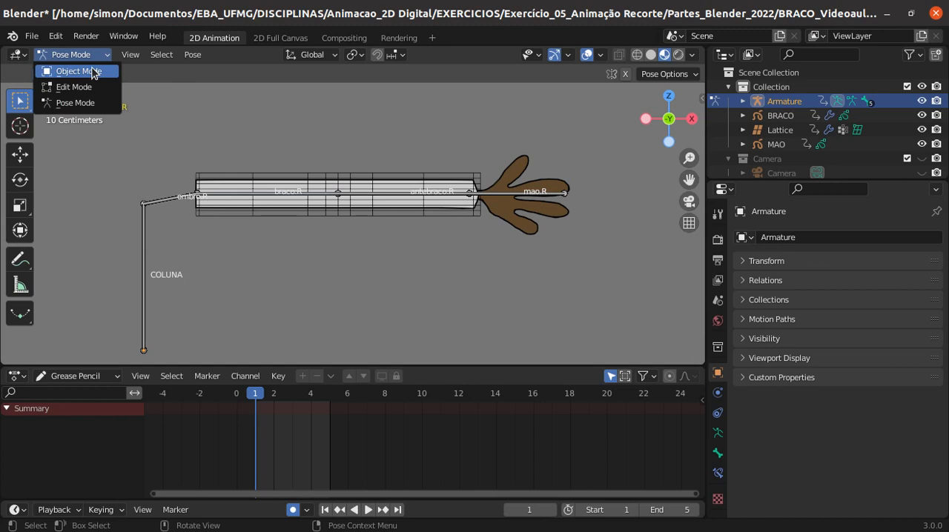
click(89, 67)
click(210, 183)
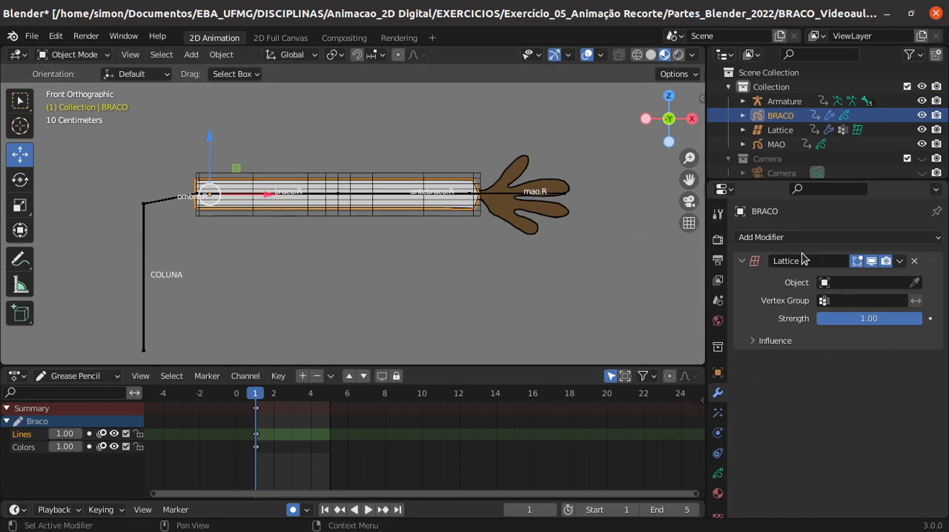
click(916, 261)
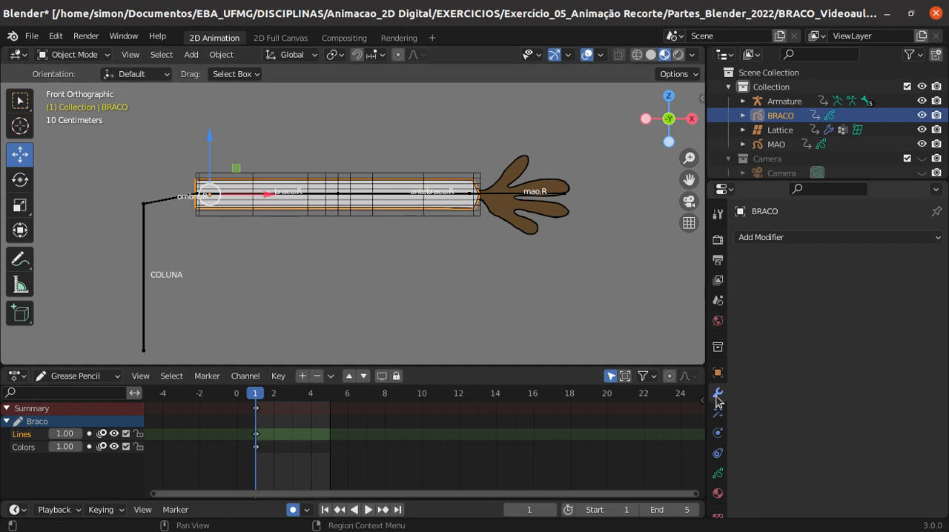
- Add a new Lattice modifier to BRACO and set its object to the lattice around the arm
click(936, 238)
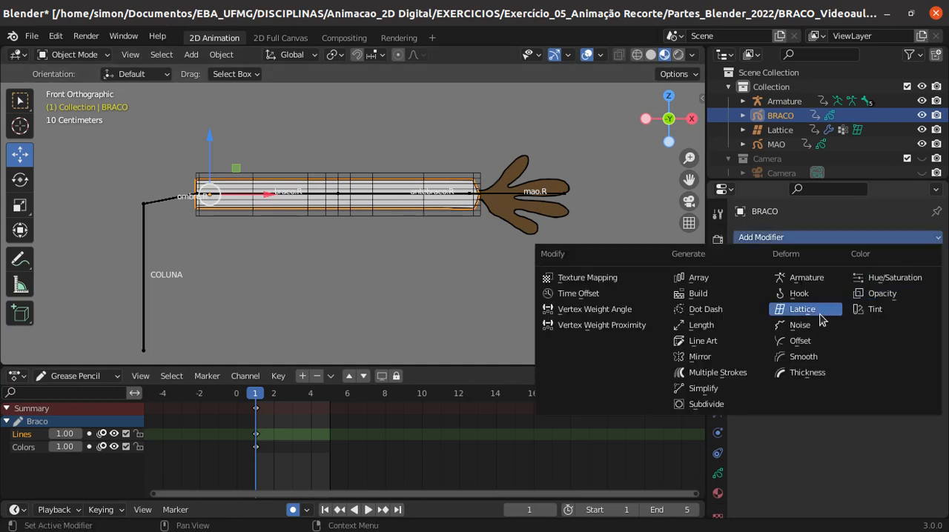
click(805, 309)
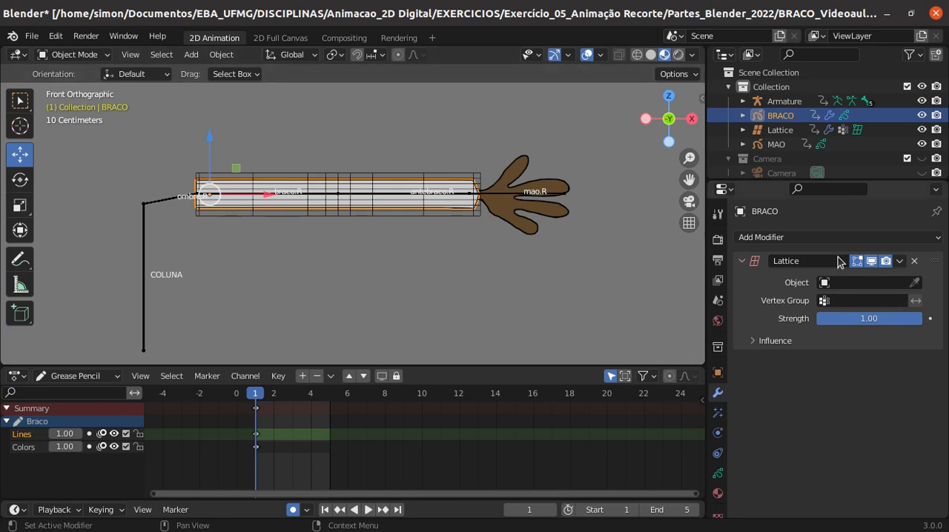
click(915, 283)
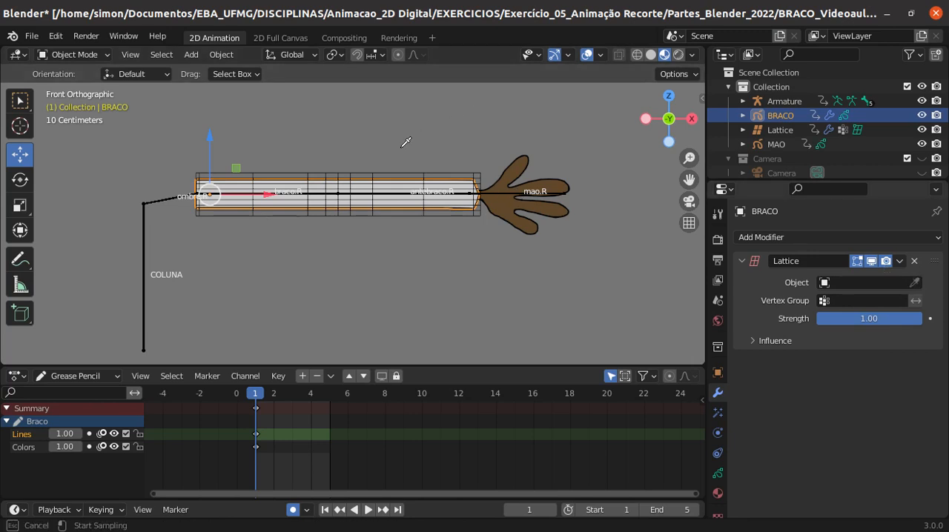
click(390, 178)
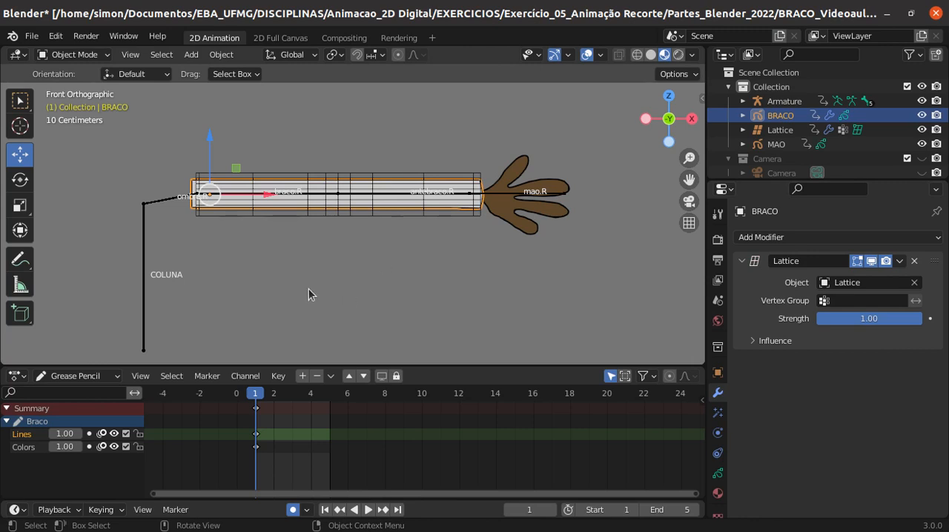
- Select the armature and switch it to Pose Mode
scroll(214, 225, up, 2)
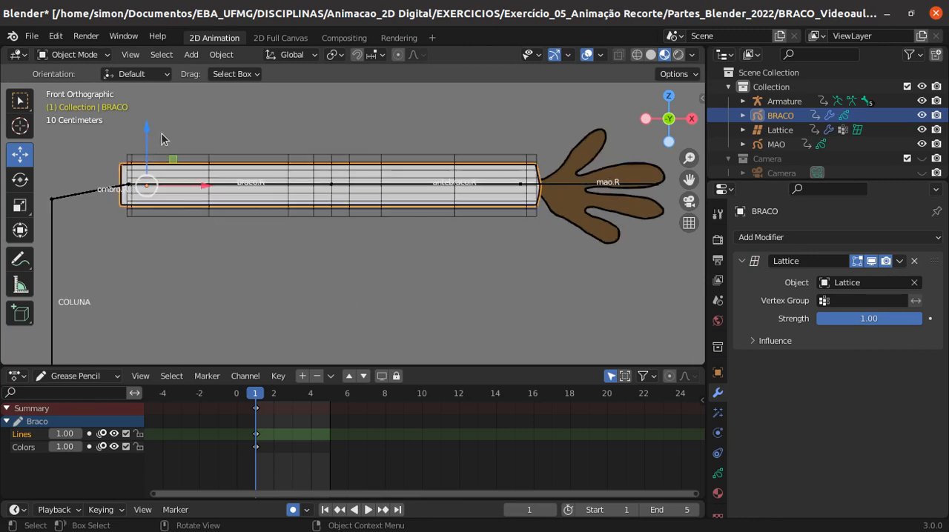
click(421, 186)
click(421, 186)
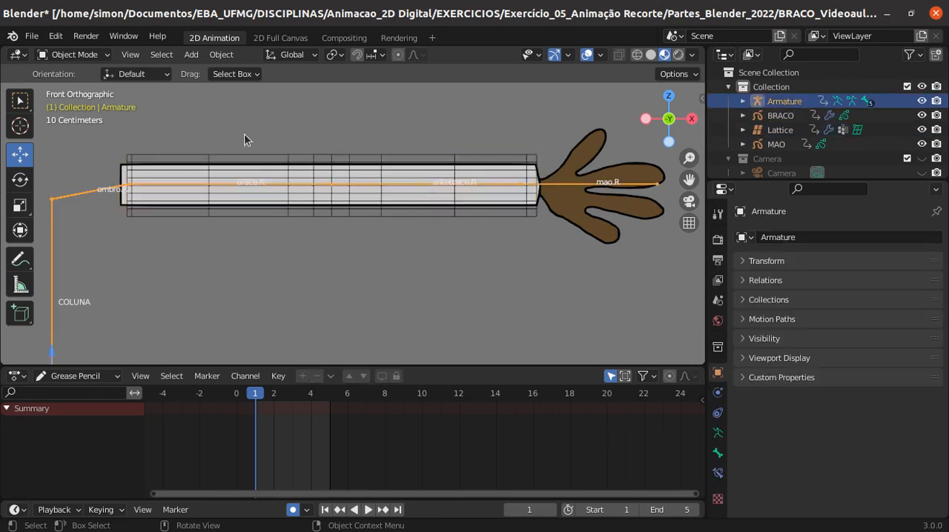
click(89, 54)
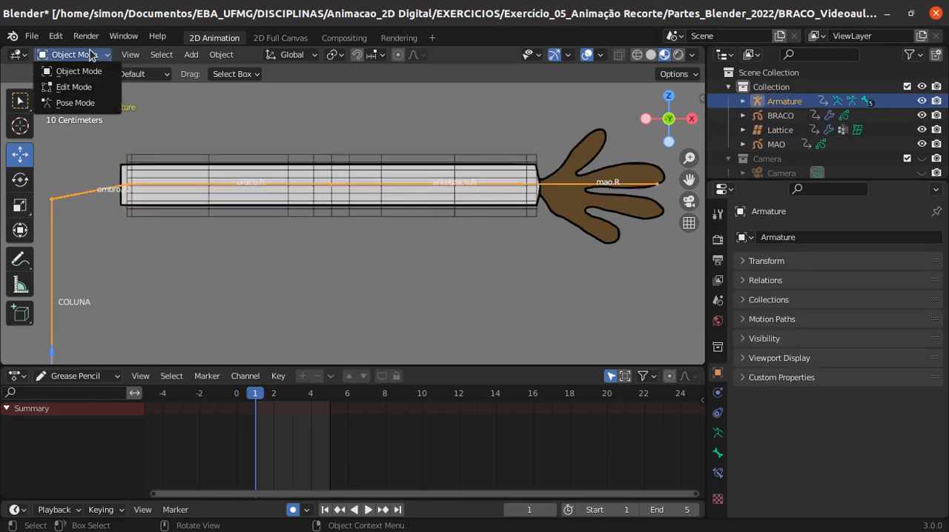
click(75, 103)
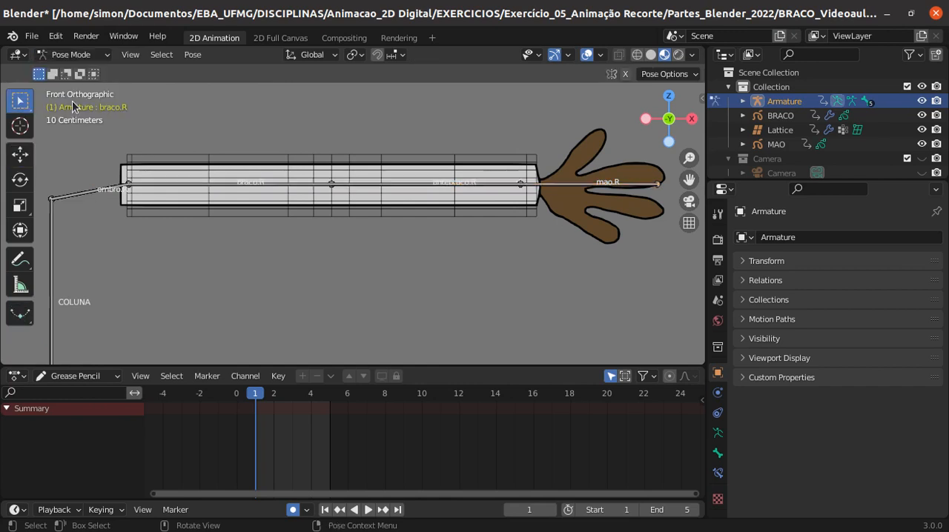
- Test the arm's deformation by rotating antebraco.R downward about 29°, try rotating braco.R and cancel it, then clear the bone selection
click(510, 194)
key(r)
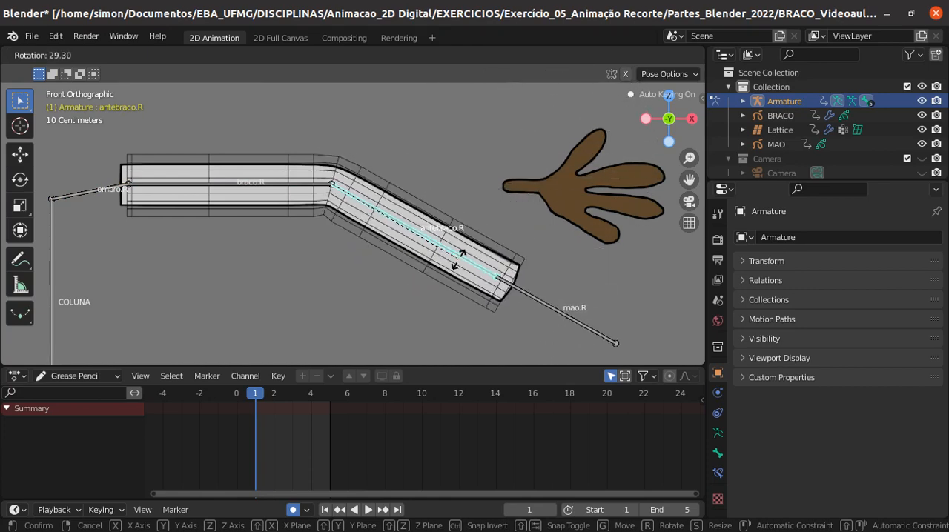
click(249, 186)
click(258, 183)
key(r)
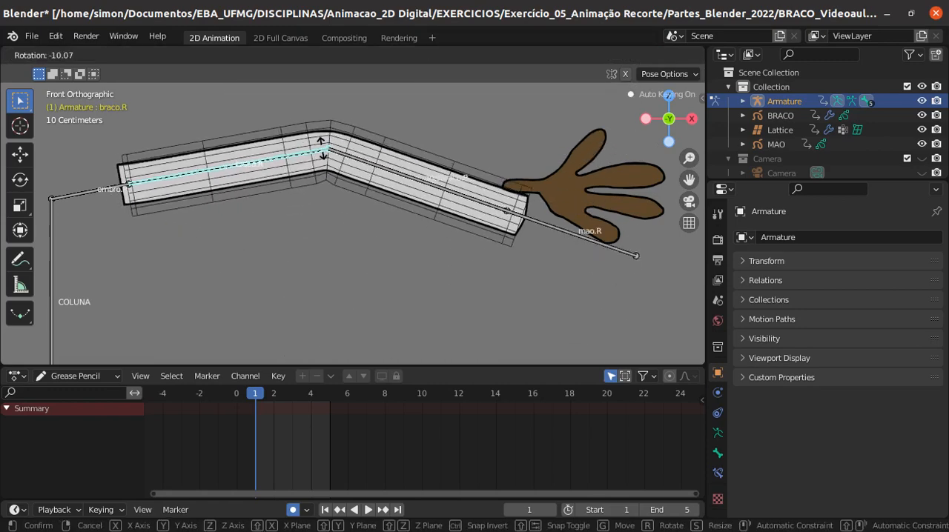
key(Escape)
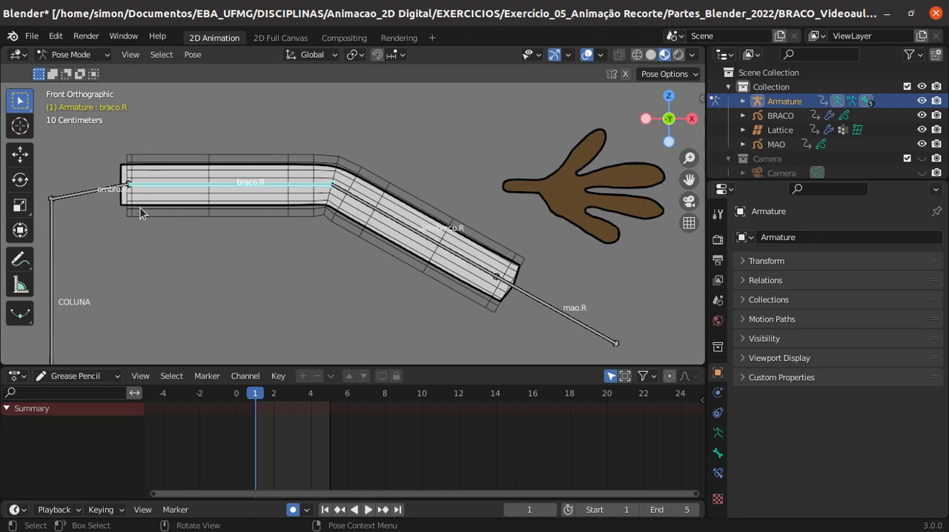
click(138, 206)
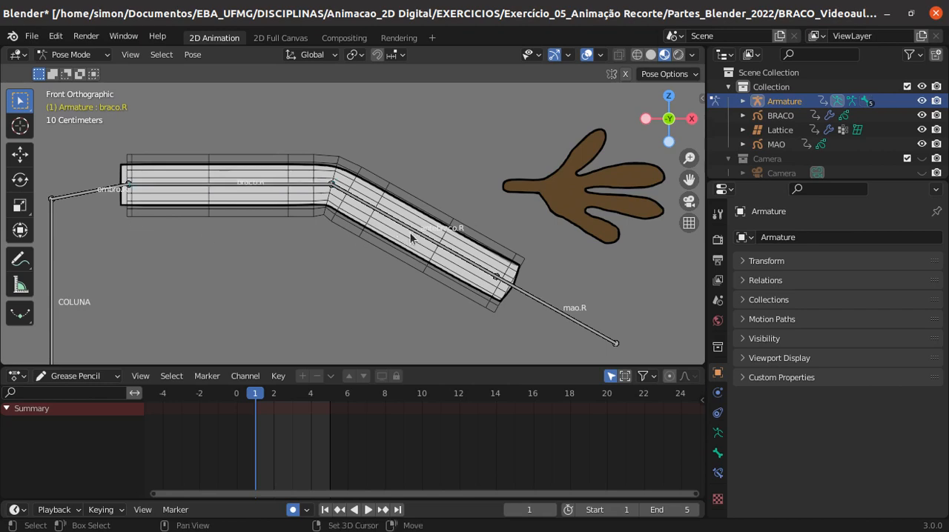
- Switch the viewport shading to Rendered
key(shift+z)
key(ctrl+z)
key(z)
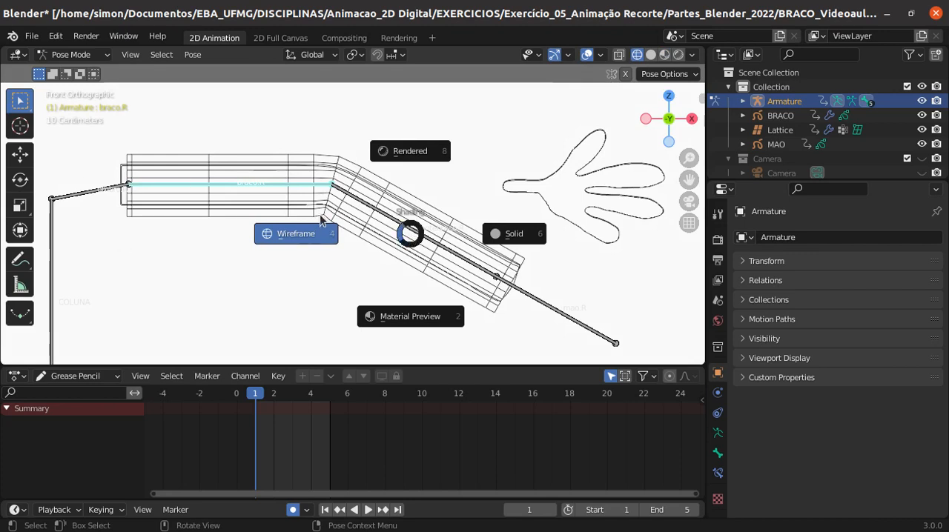
click(410, 154)
- Clear the rotation of all the armature's bones and deselect them
click(384, 236)
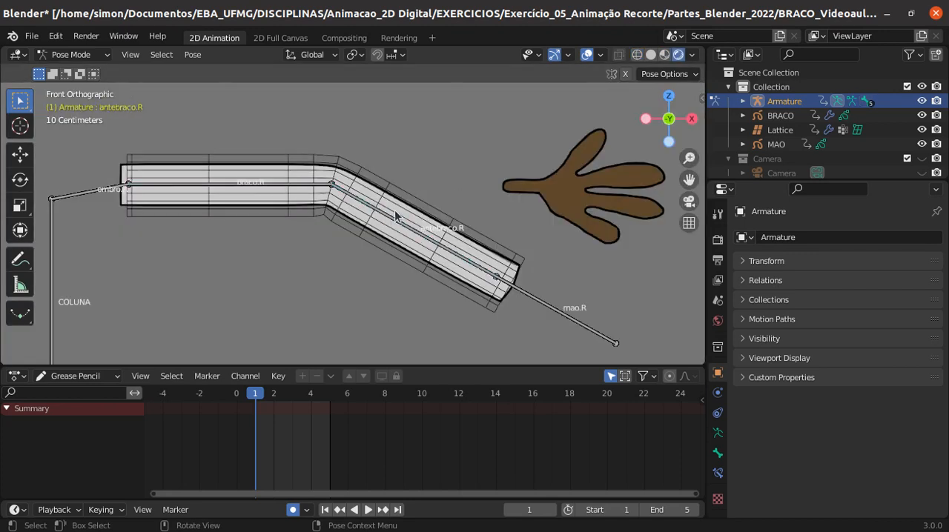
key(a)
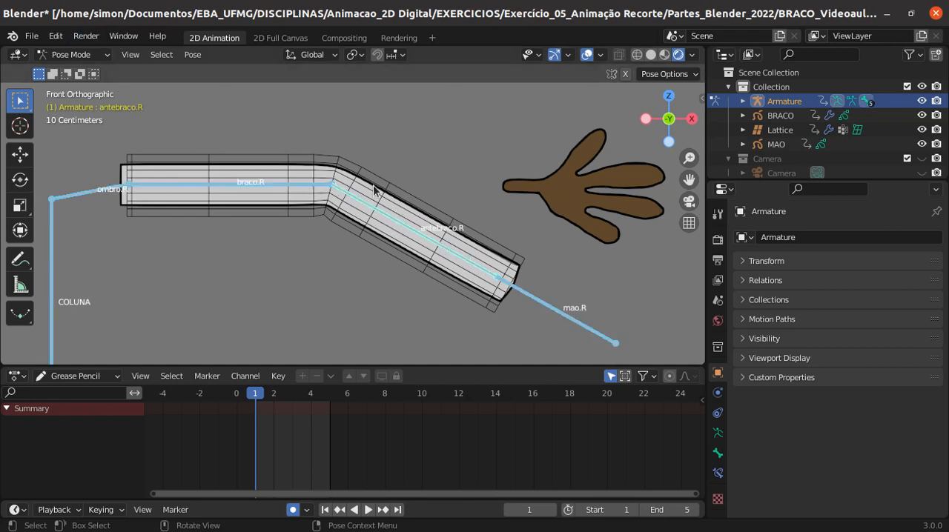
key(alt+r)
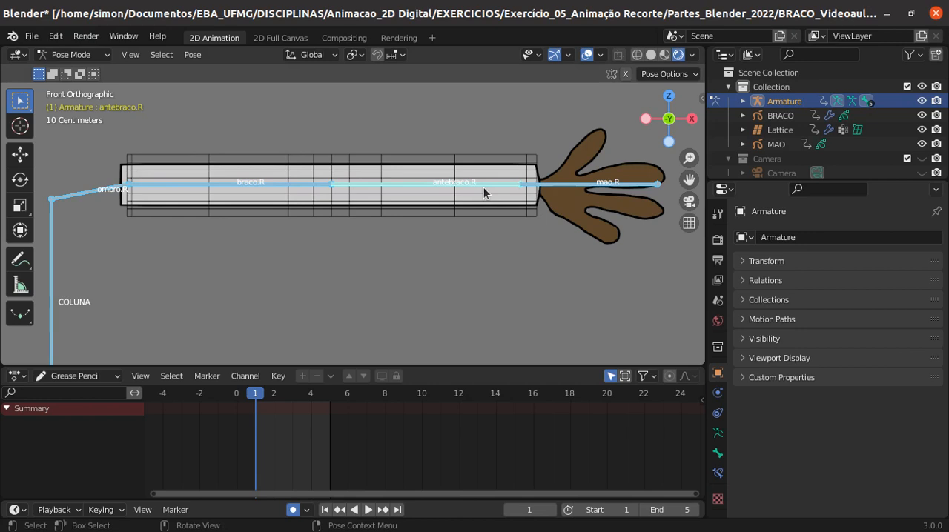
key(alt+a)
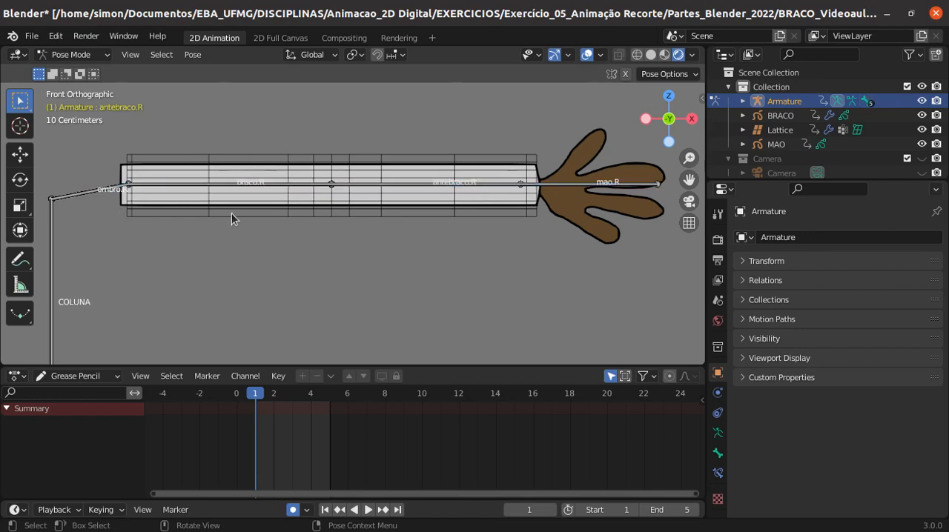
- Return to Object Mode, select the lattice around the arm and put it into Edit Mode
click(70, 54)
click(70, 71)
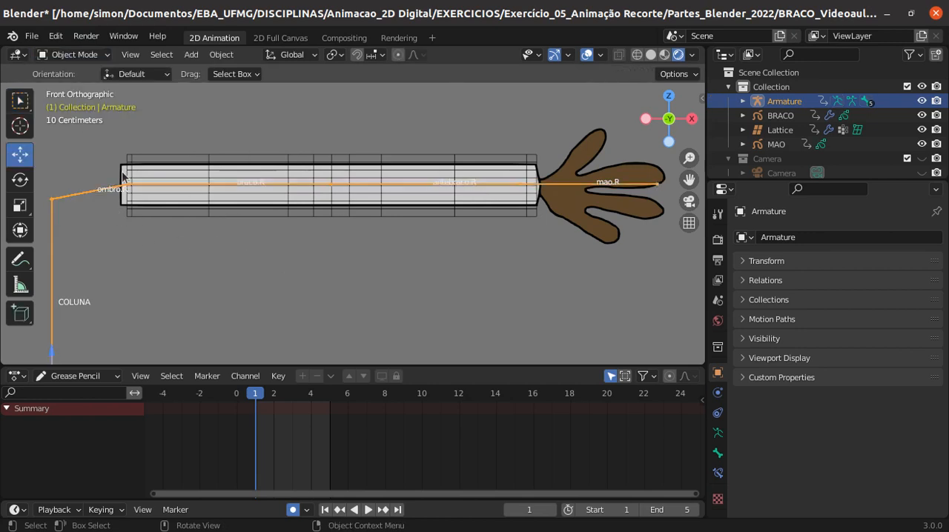
click(183, 219)
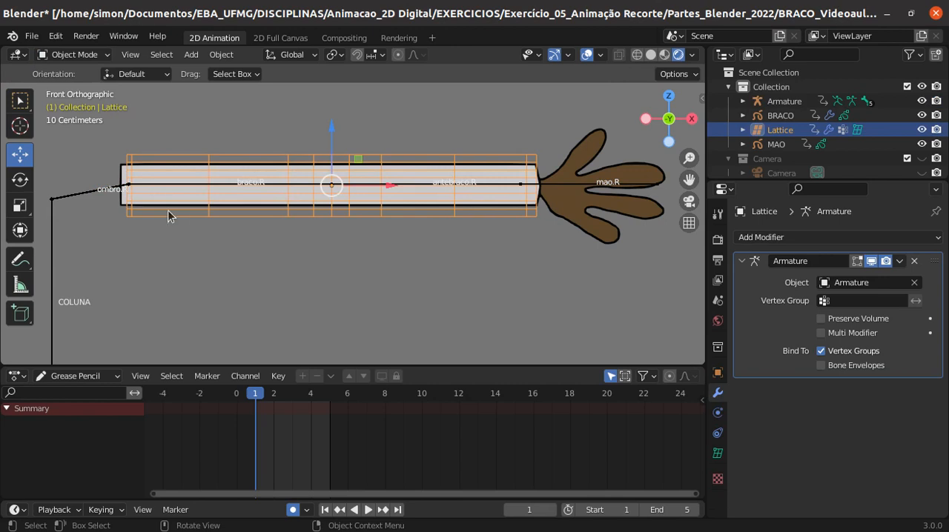
click(147, 74)
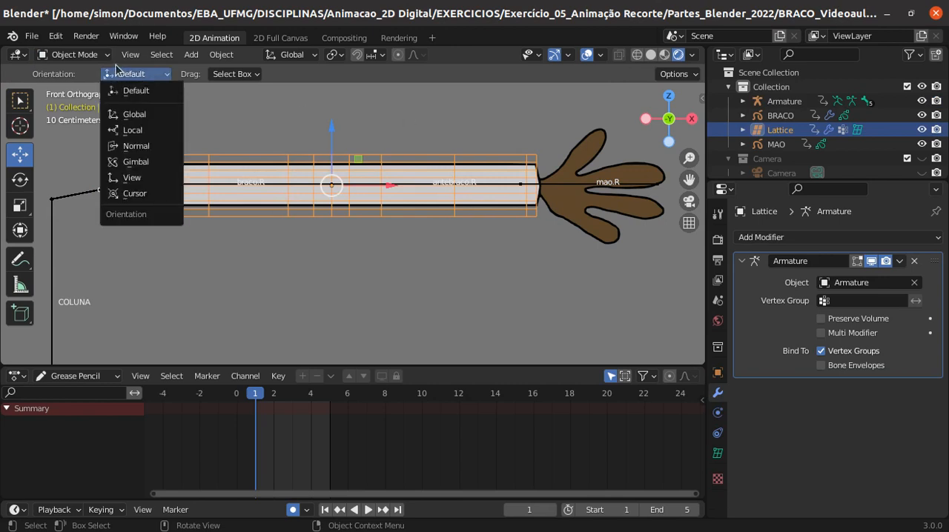
click(70, 54)
click(74, 85)
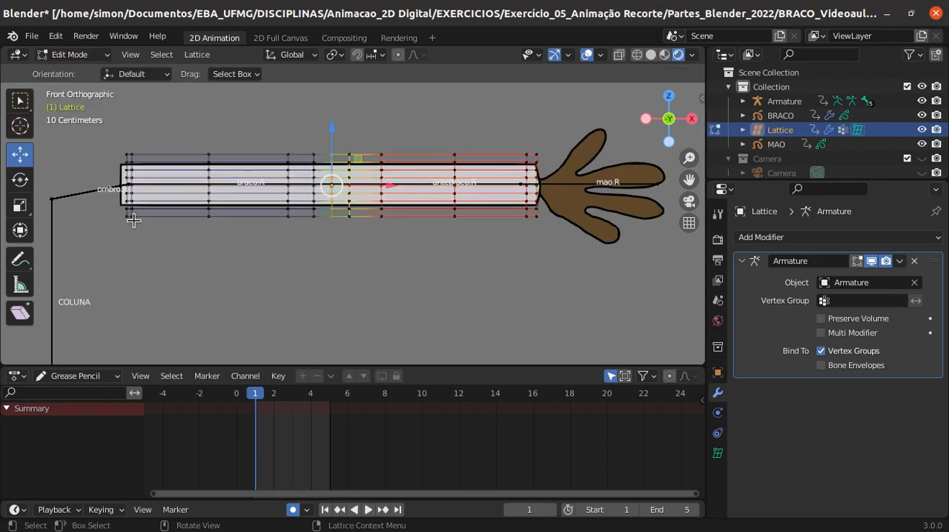
- Select only the lattice's second column of points at the shoulder end and move it inward along X toward the elbow
scroll(127, 222, up, 1)
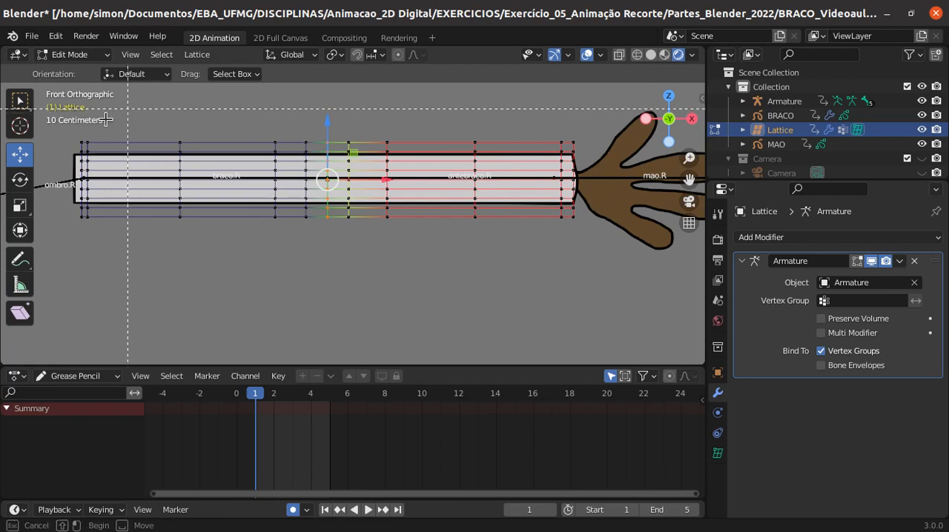
drag(97, 134, 82, 232)
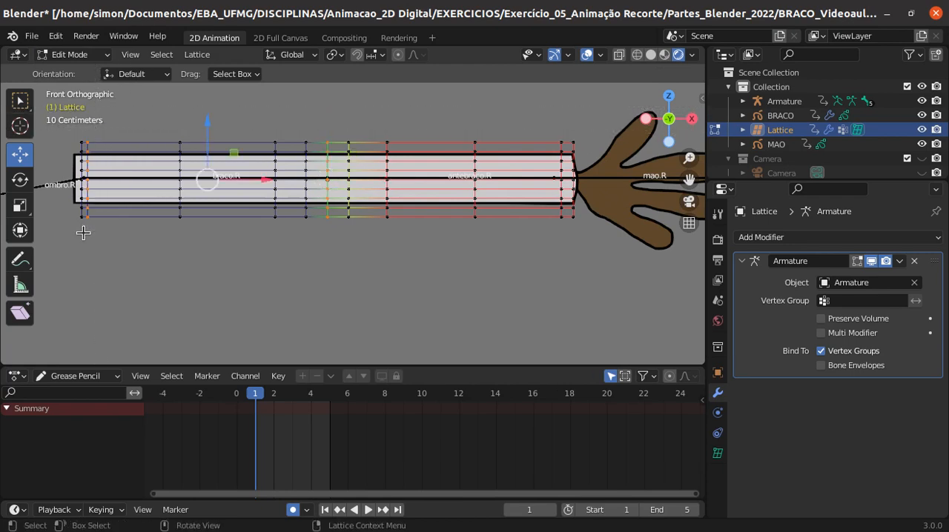
click(234, 264)
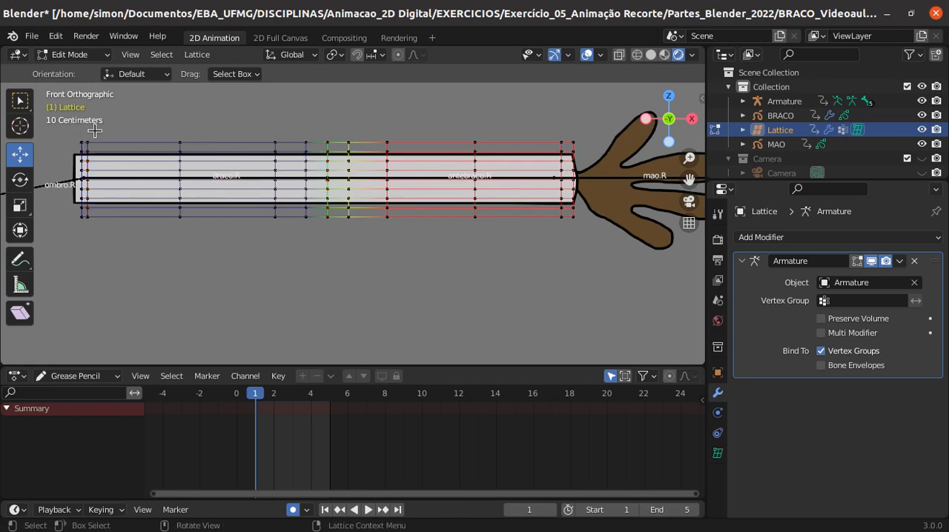
key(b)
drag(101, 134, 82, 233)
drag(141, 180, 182, 189)
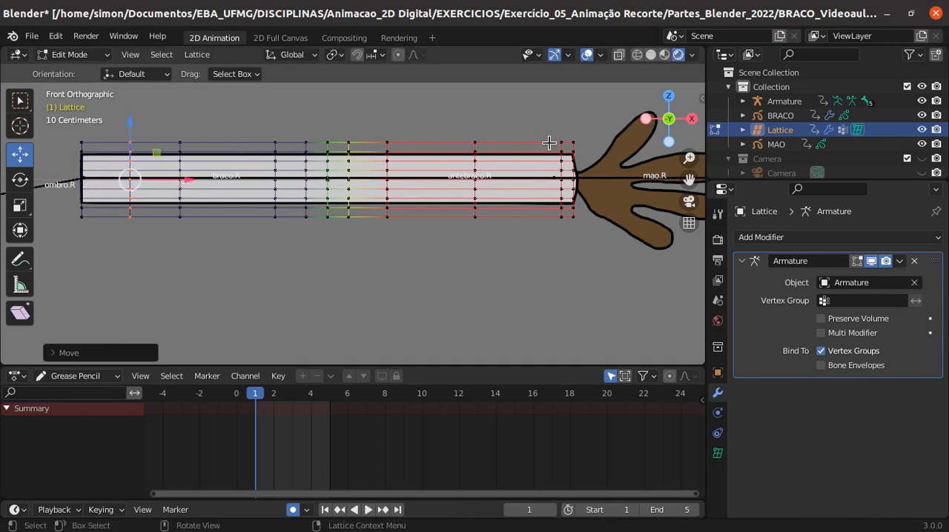
- Move the lattice's second-to-last column of points near the wrist inward toward the elbow and return to Object Mode
key(alt+a)
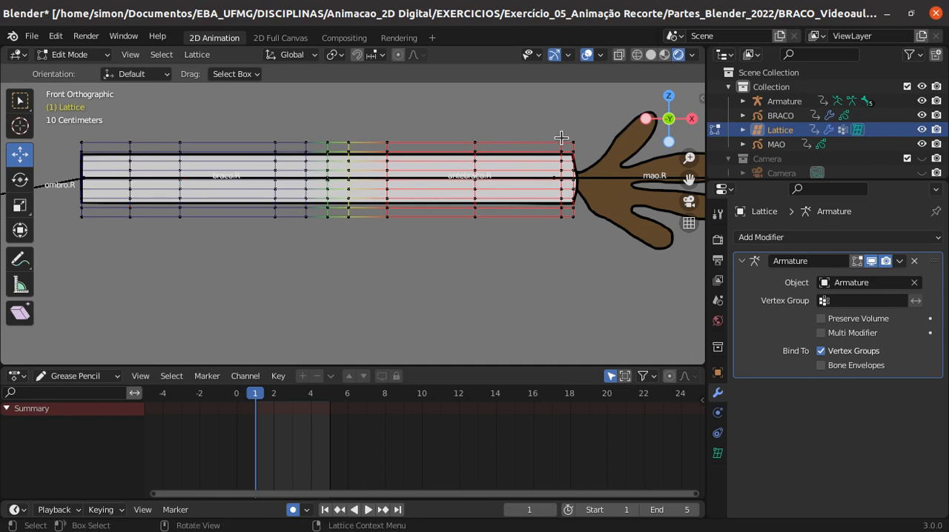
drag(545, 132, 565, 232)
drag(611, 183, 590, 187)
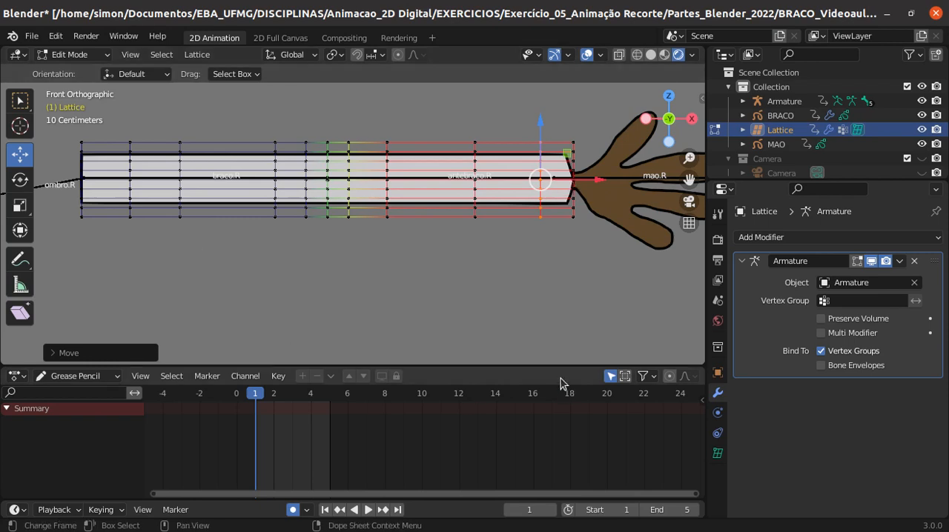
click(305, 442)
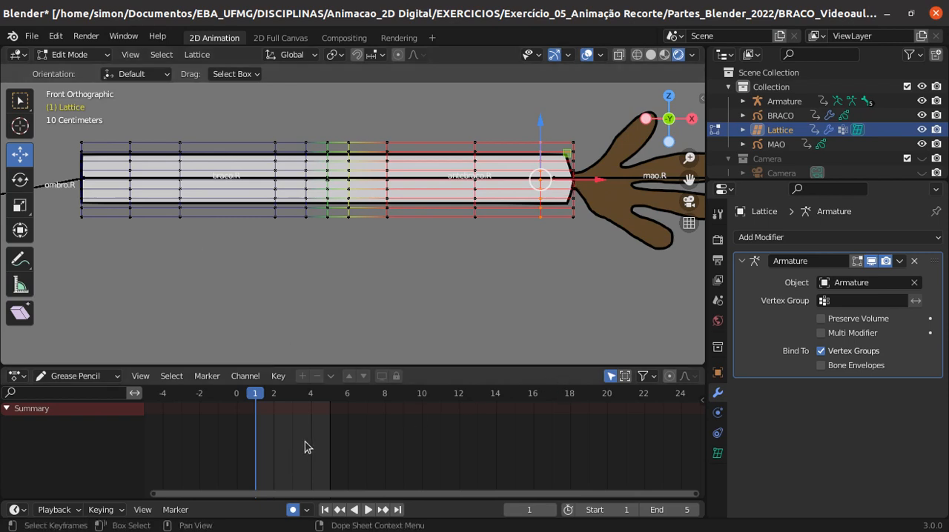
click(73, 55)
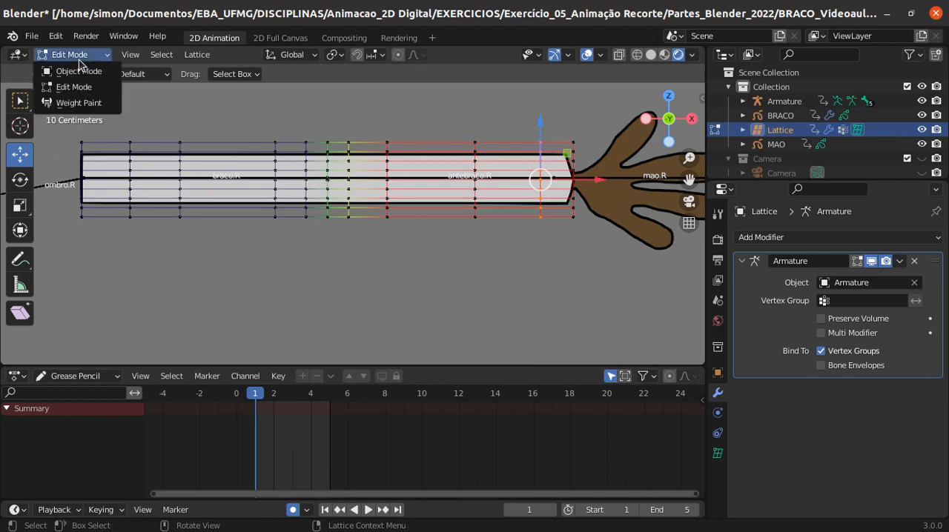
click(79, 72)
scroll(178, 256, down, 3)
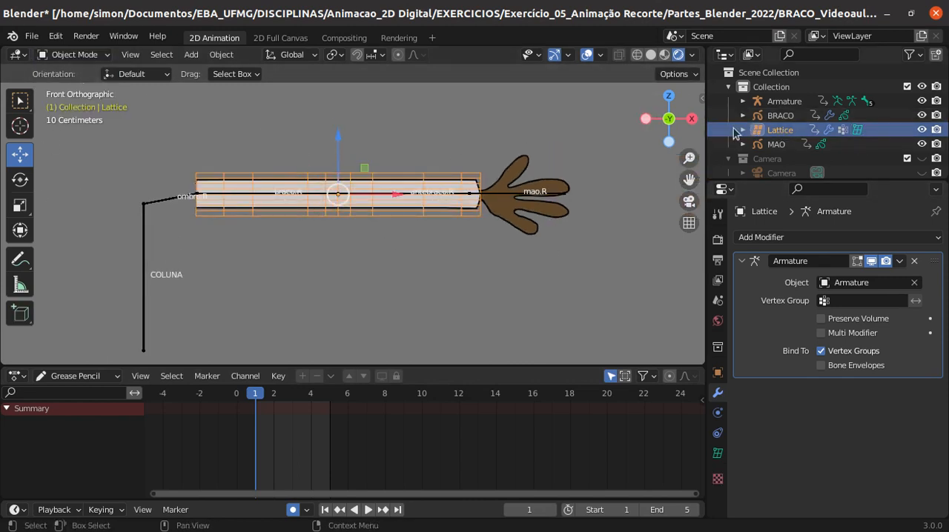
- Rename the lattice object as braco.R
double_click(786, 129)
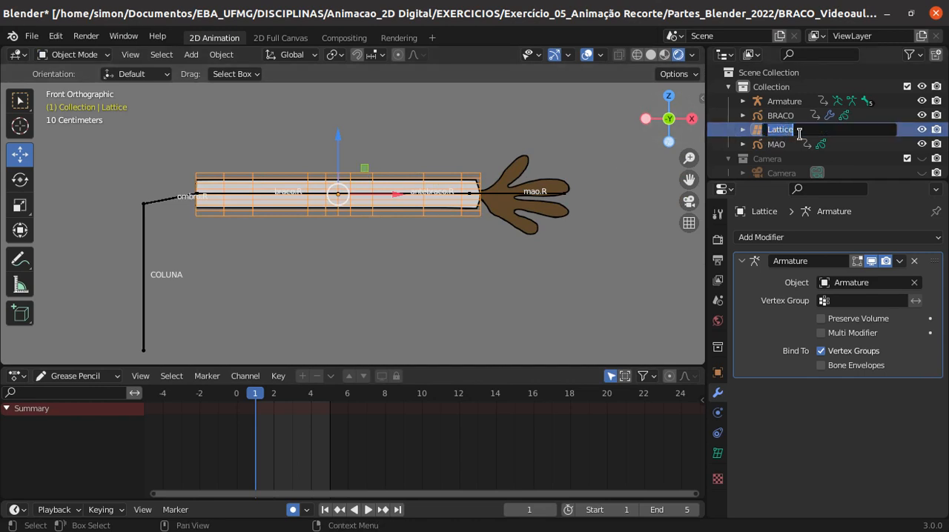
text(br)
text(aco.R)
key(Return)
scroll(581, 258, up, 1)
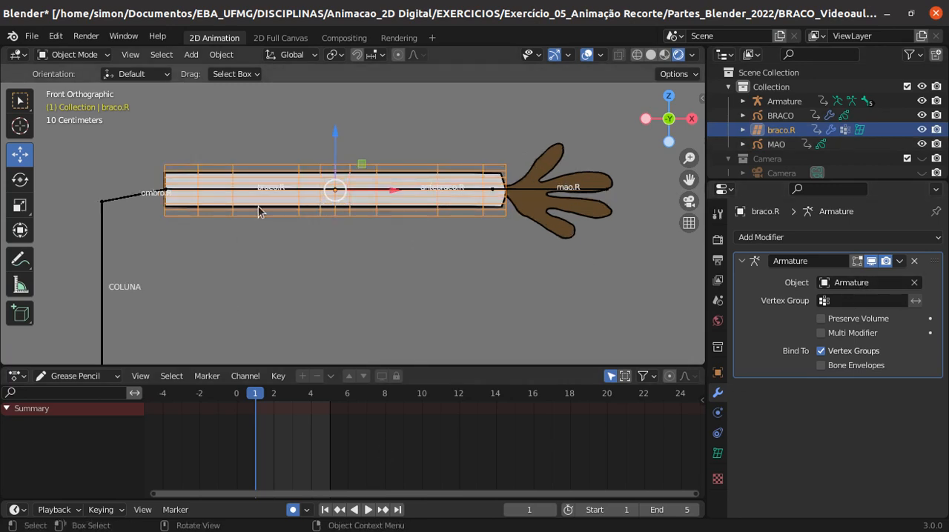
- Put the armature into Pose Mode and test the elbow by rotating the antebraco.R bone, leaving the forearm raised slightly
click(376, 190)
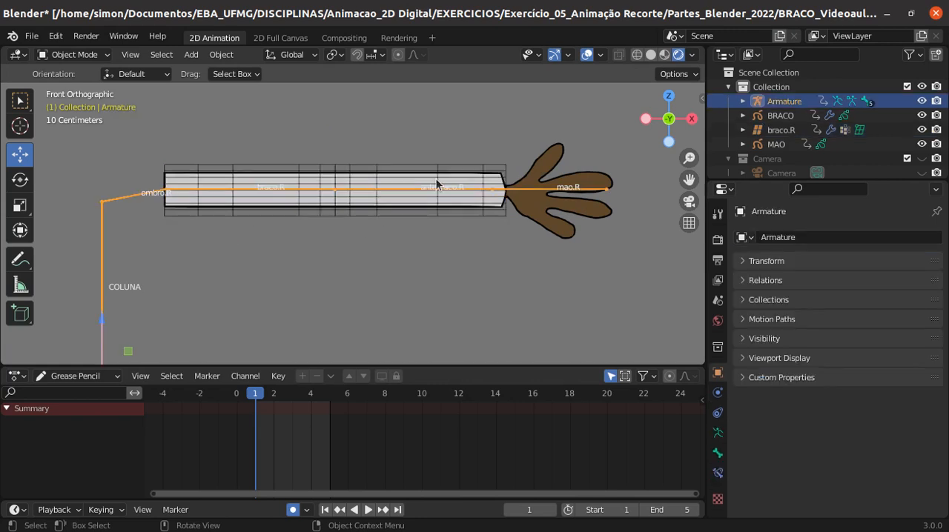
click(72, 54)
click(67, 102)
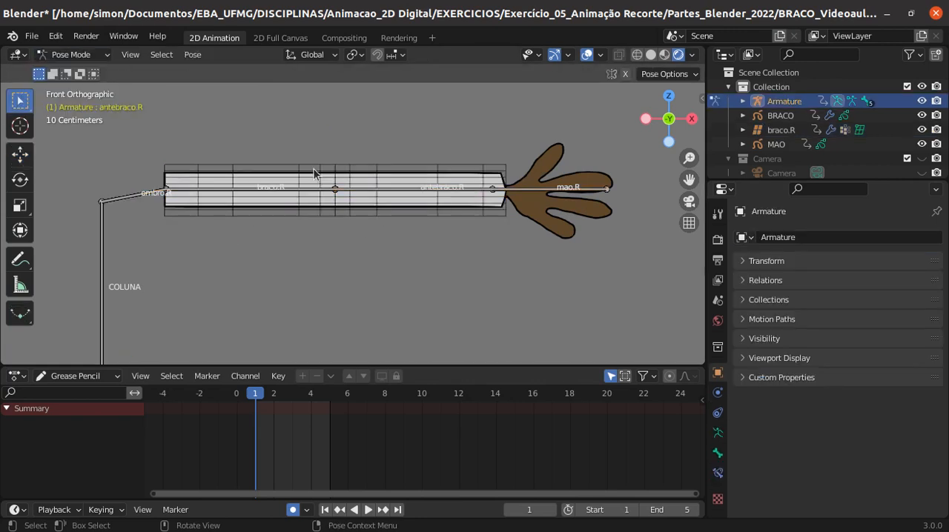
click(417, 194)
key(r)
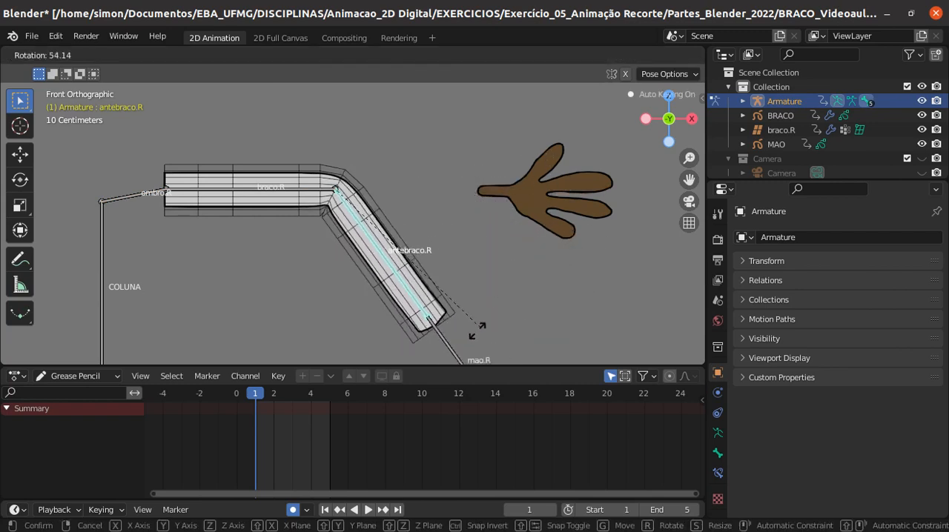
click(314, 192)
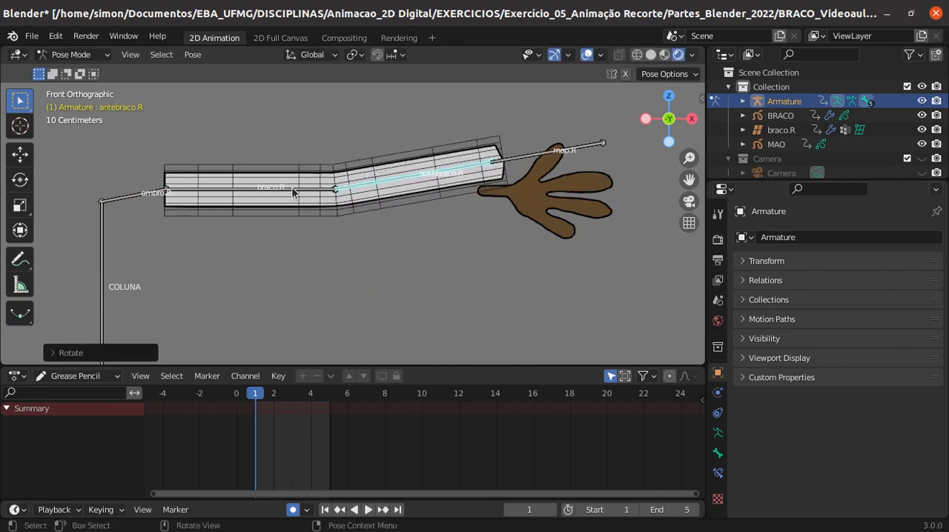
- Try rotating the braco.R bone, cancel that rotation, and clear the rotation of all bones
click(293, 192)
key(r)
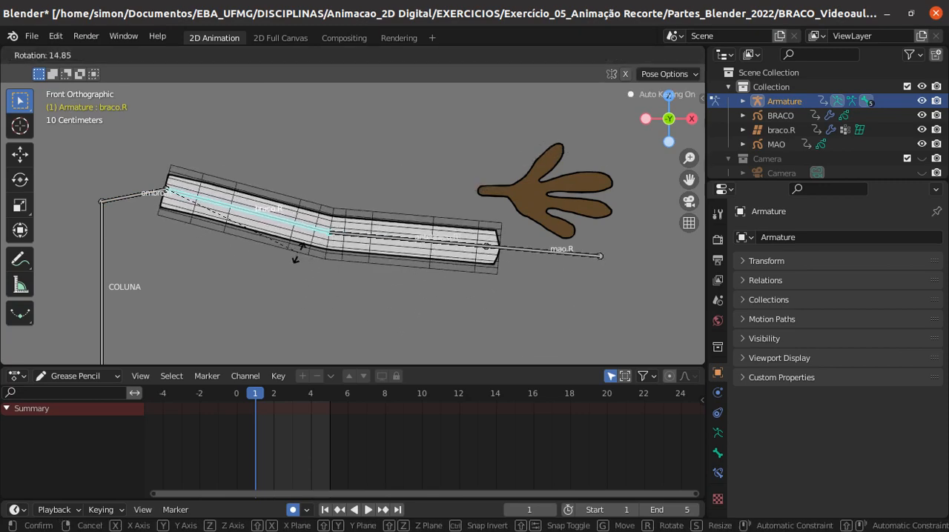
right_click(297, 255)
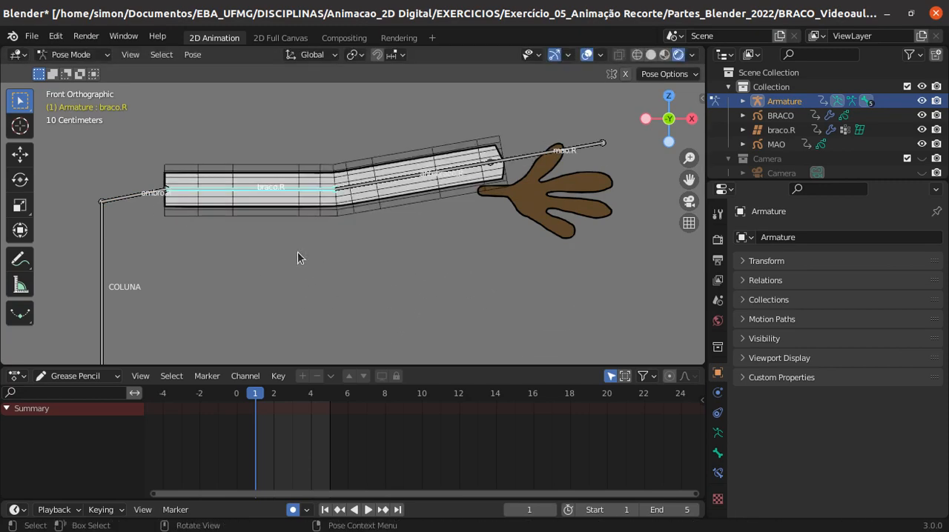
key(a)
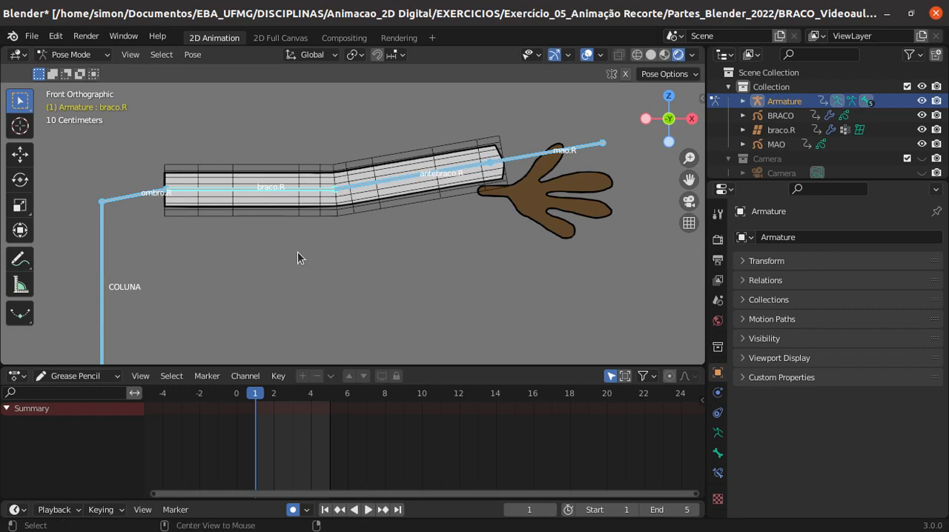
key(alt+r)
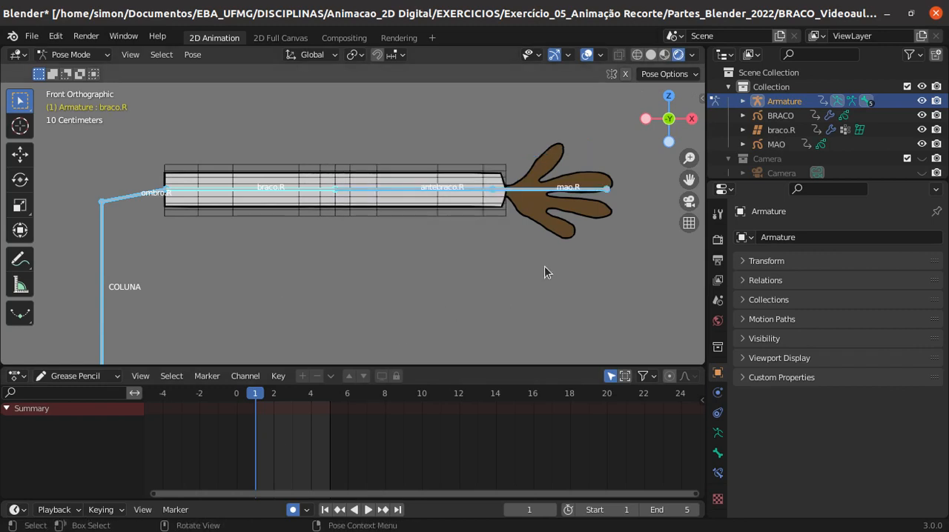
- Parent the MAO hand drawing to the mao.R bone using the Bone parenting option
key(alt+a)
click(545, 195)
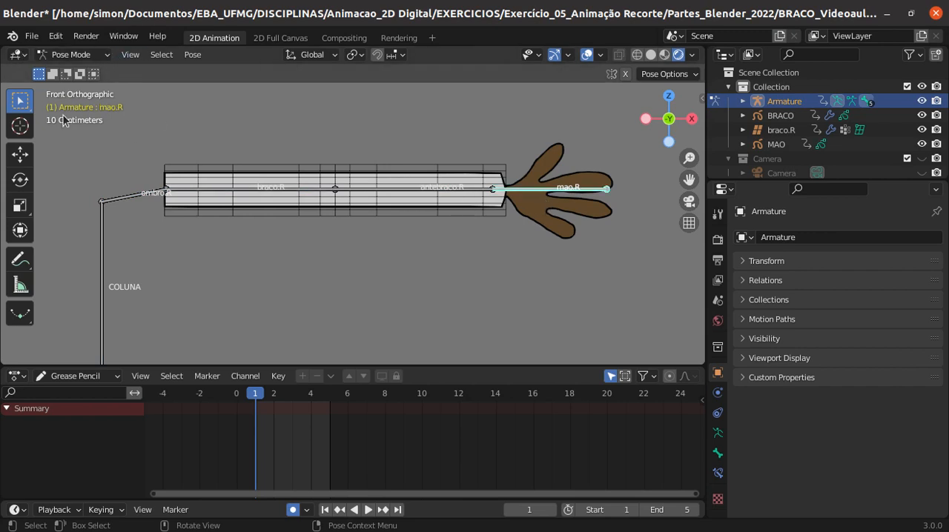
click(72, 54)
click(556, 205)
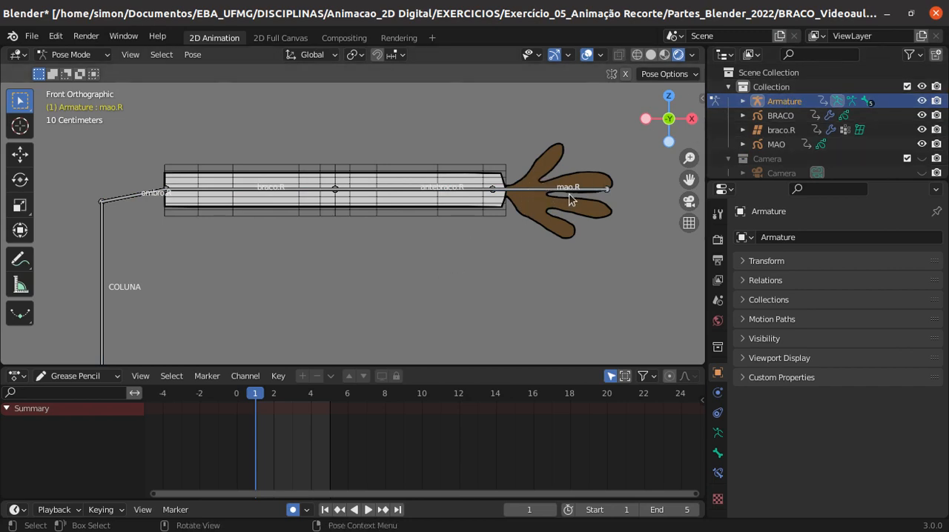
click(777, 146)
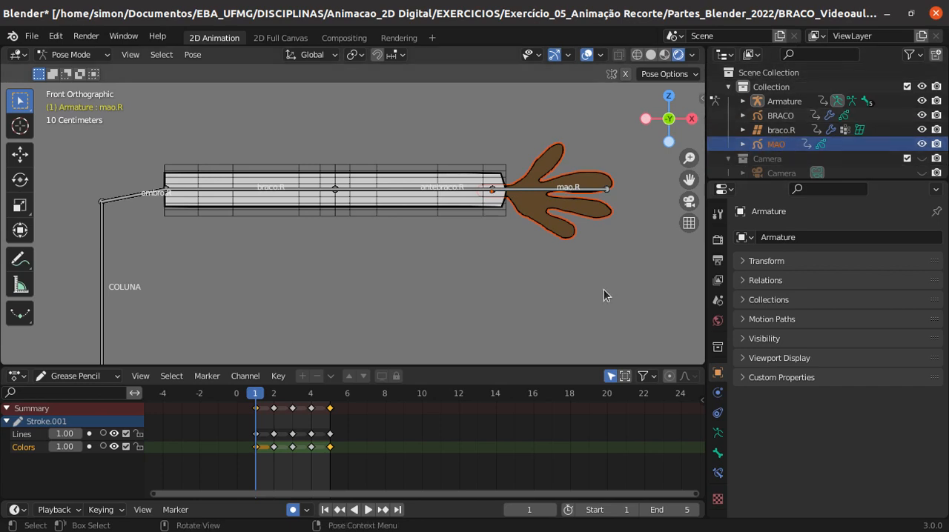
click(530, 190)
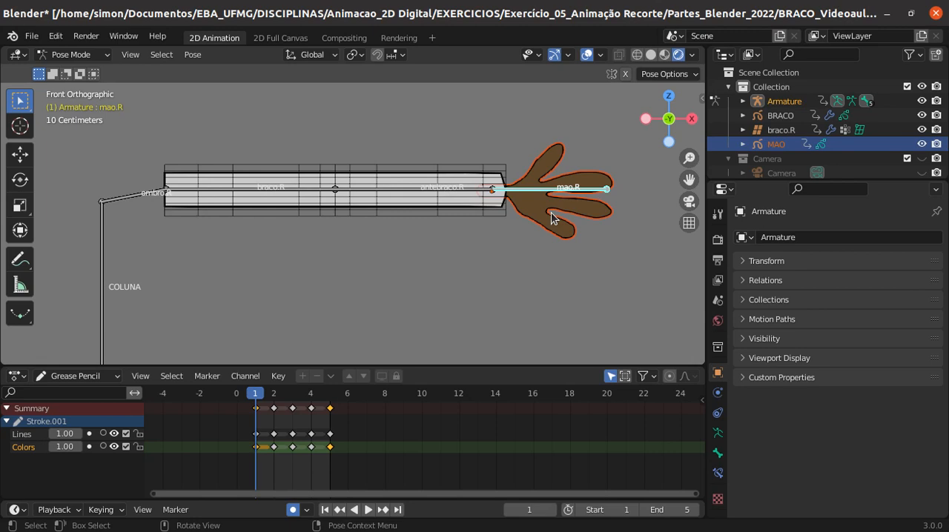
key(ctrl+p)
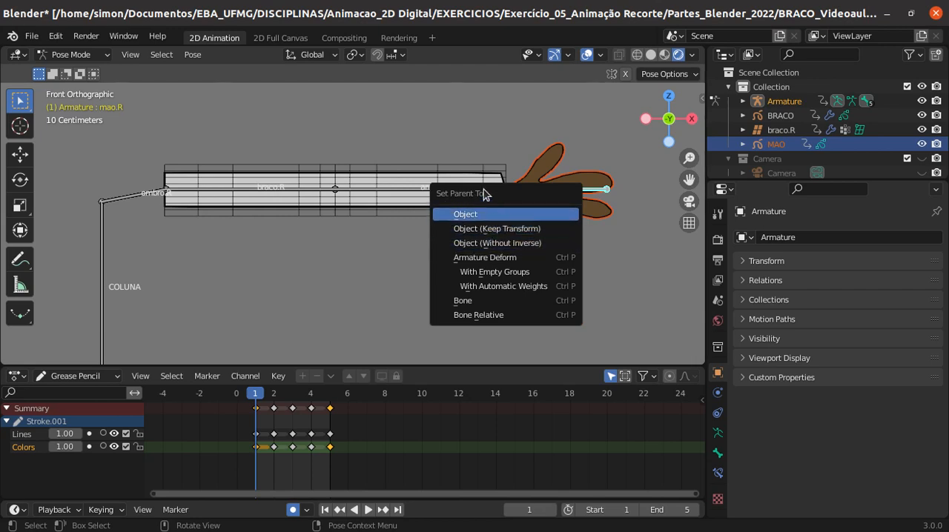
click(465, 301)
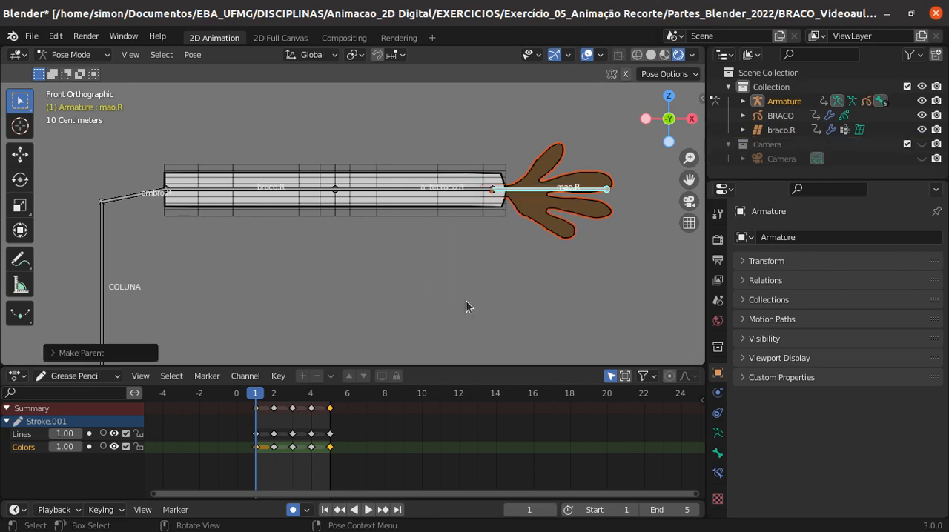
- Test the hand's parenting by rotating mao.R upward about 10° and bending antebraco.R downward at the elbow
click(491, 249)
click(542, 191)
key(r)
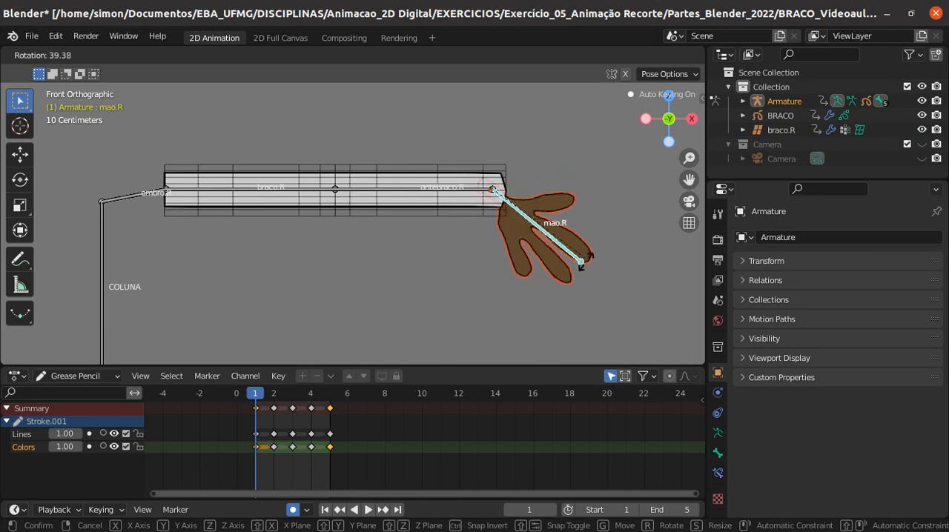
click(630, 163)
click(409, 191)
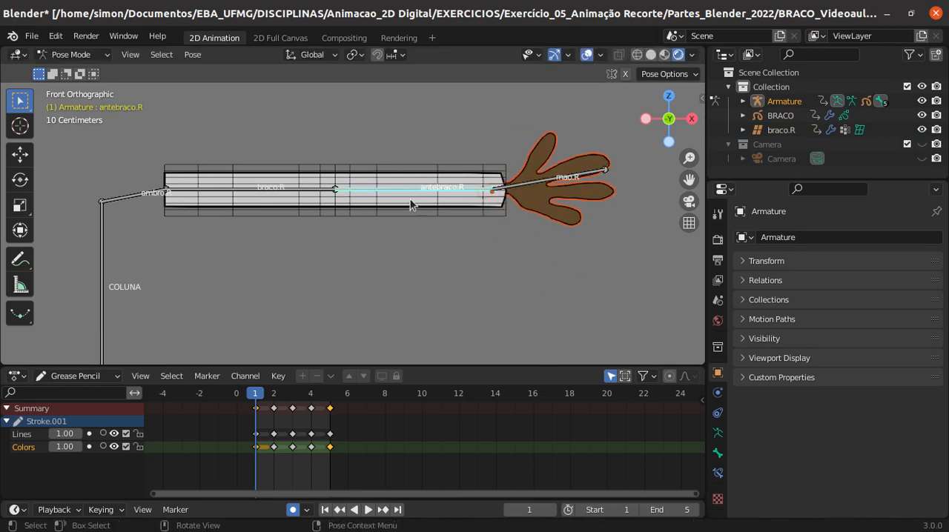
key(r)
click(495, 355)
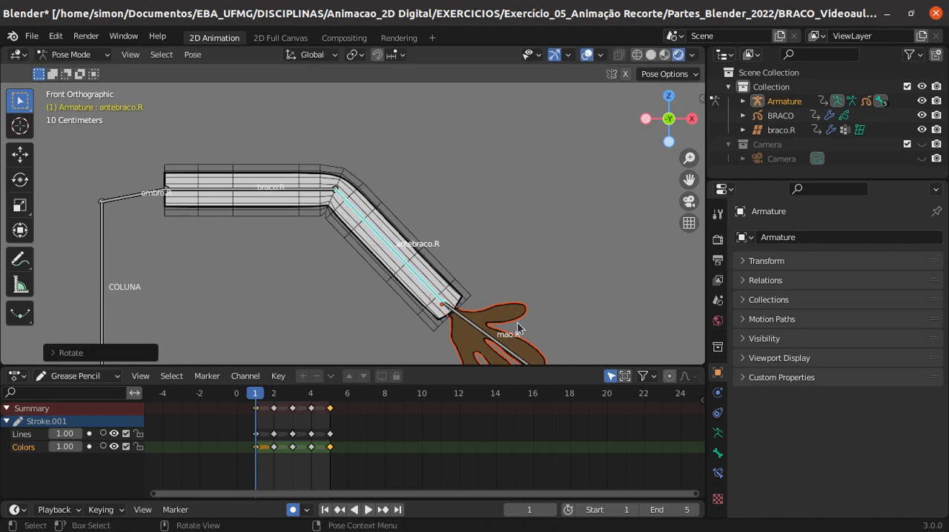
- Rotate the braco.R bone upward at the shoulder to test the whole arm with the attached hand
scroll(531, 293, down, 3)
scroll(511, 297, up, 4)
scroll(510, 297, down, 2)
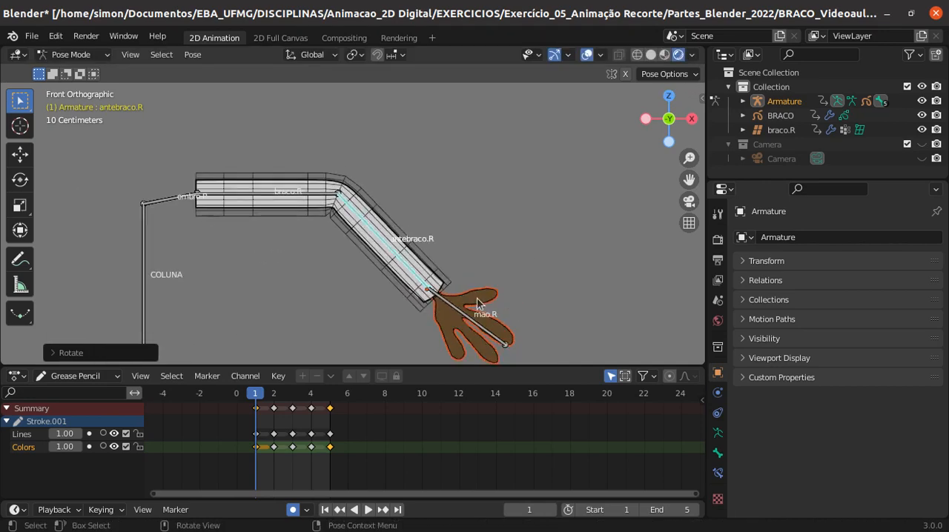
click(272, 195)
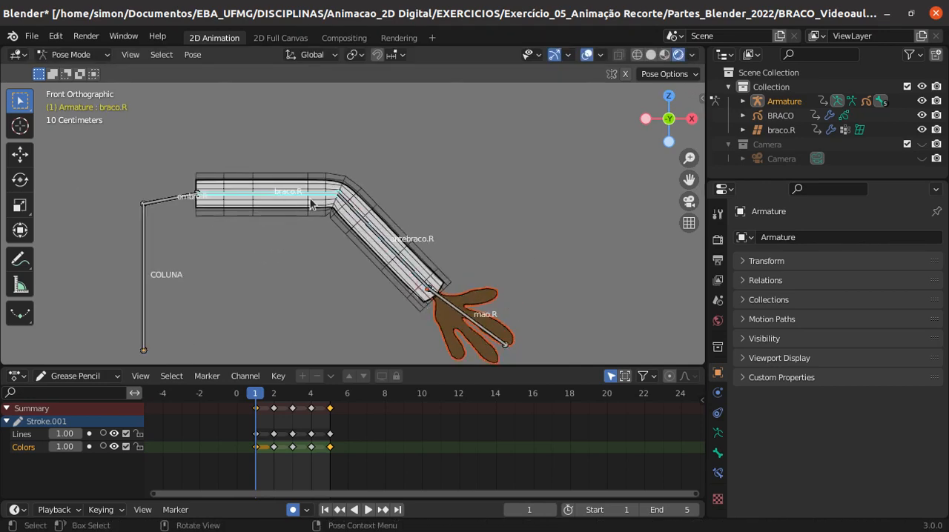
key(r)
click(308, 132)
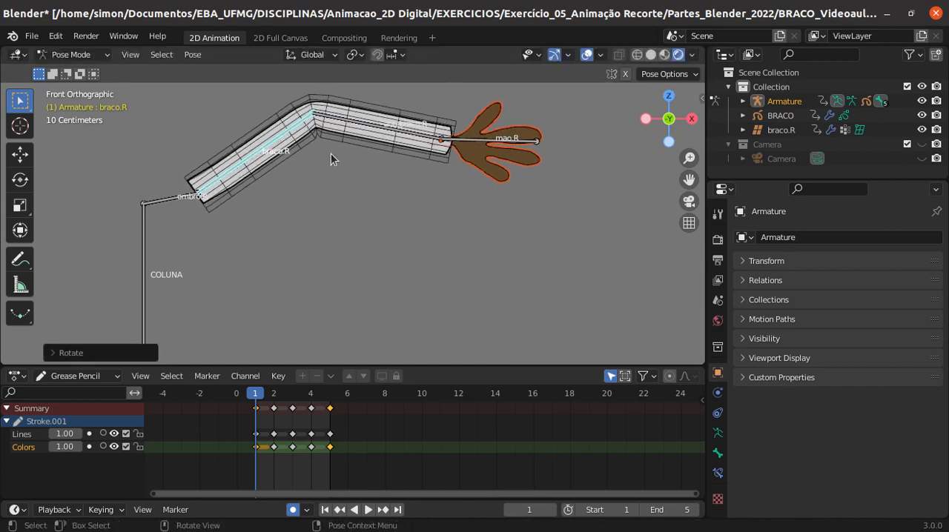
- Clear the rotation of all bones and save the file
key(a)
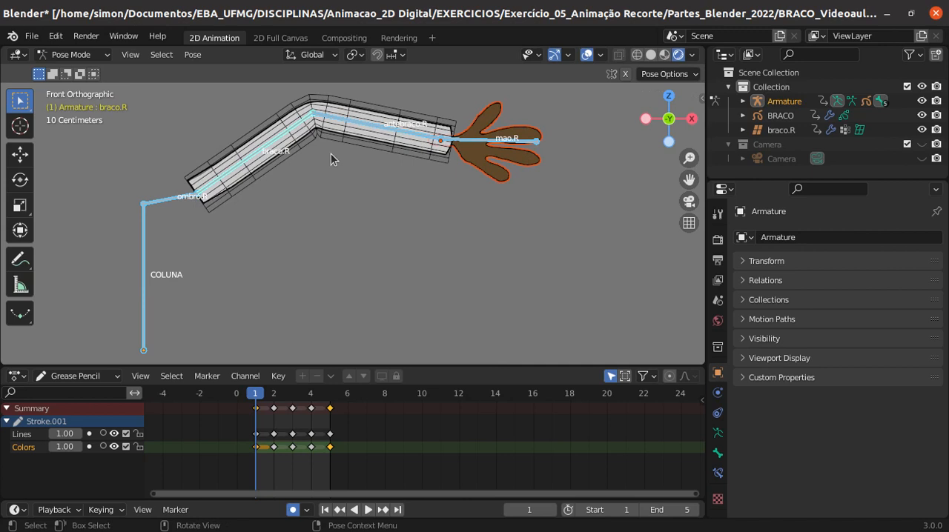
key(alt+r)
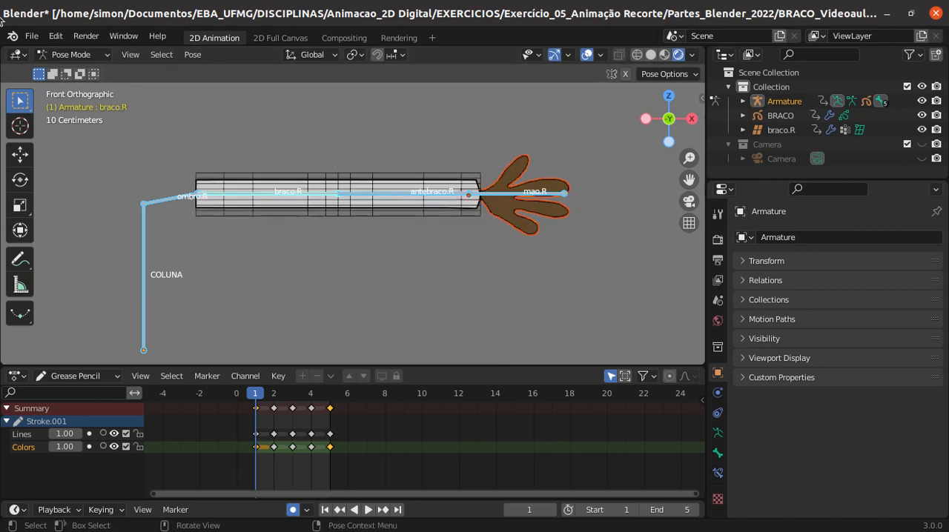
click(31, 36)
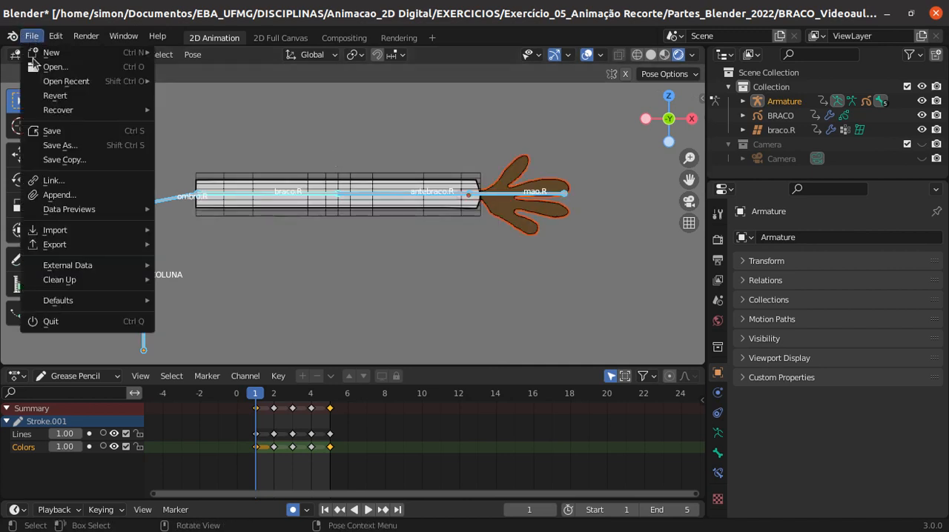
click(62, 135)
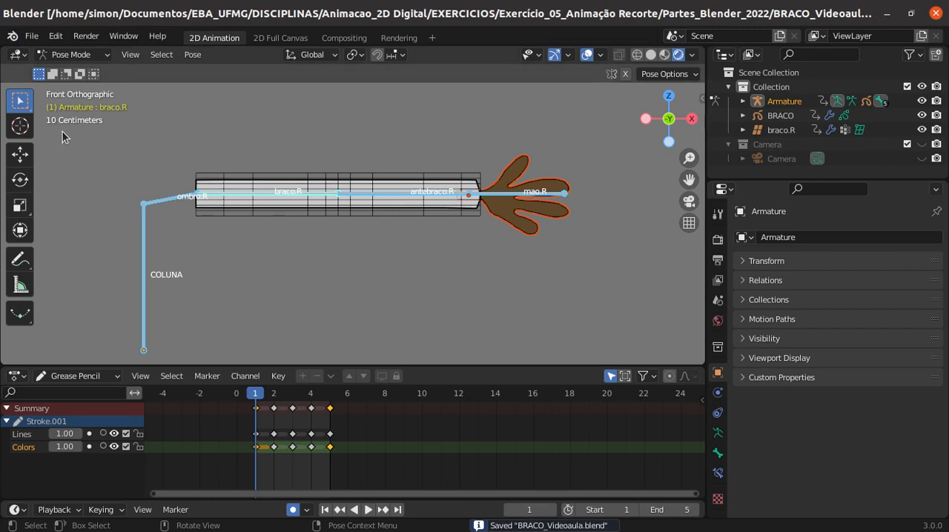
- Step through the timeline frames to examine the alternative hand drawings and return to frame 1
click(526, 256)
click(424, 194)
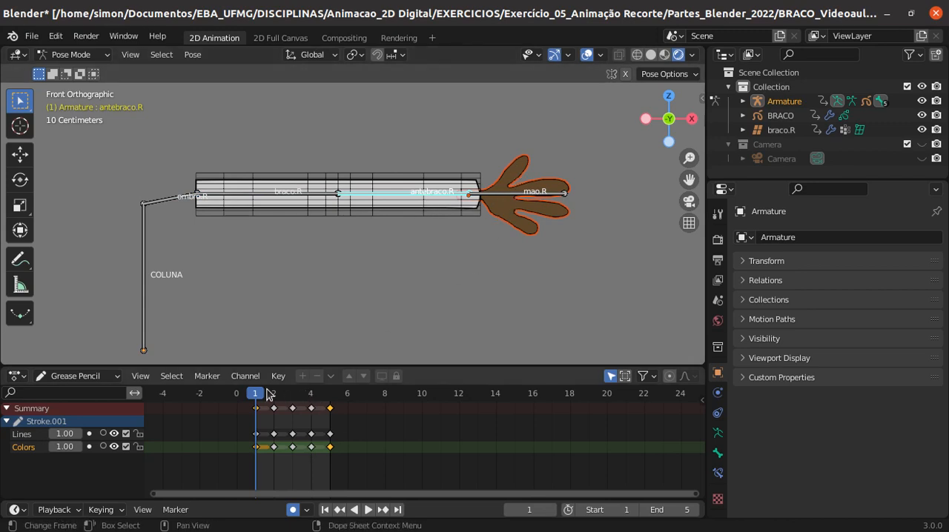
key(Right)
key(Right)
key(Right)
key(Right)
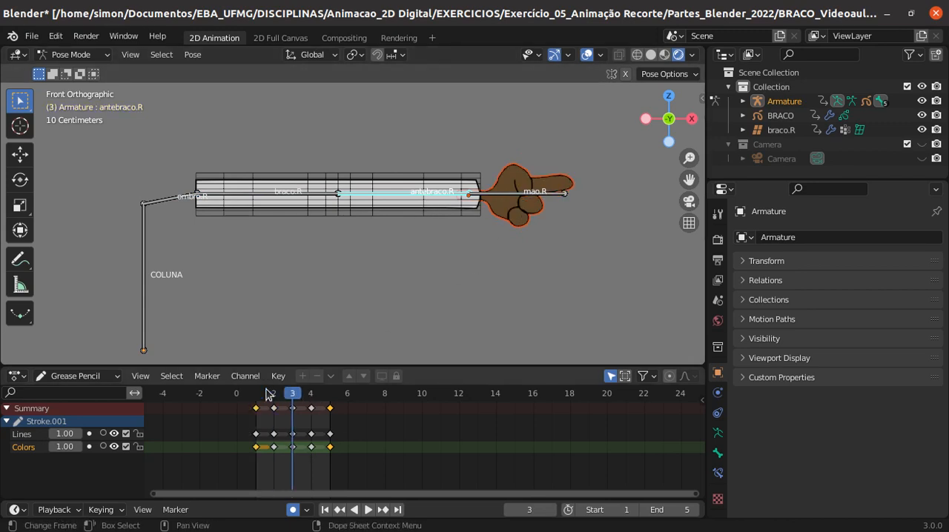
key(Left)
key(Left)
key(Left)
key(Left)
key(Left)
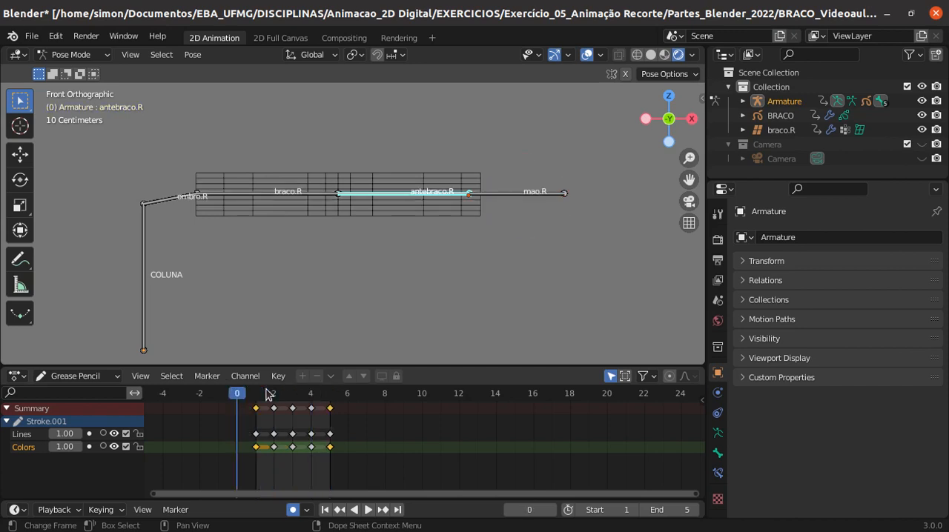
key(Right)
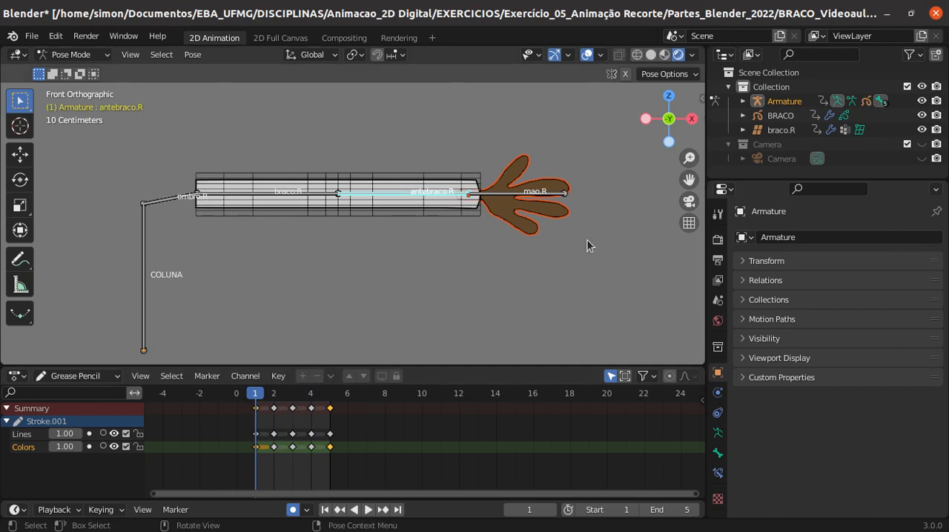
- Return to Object Mode and deselect everything, including the hand drawing
click(503, 195)
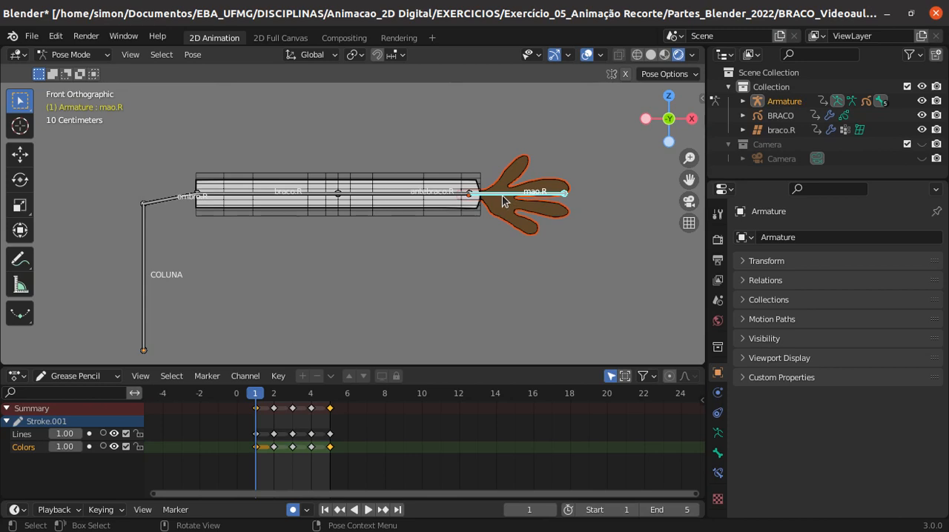
click(522, 319)
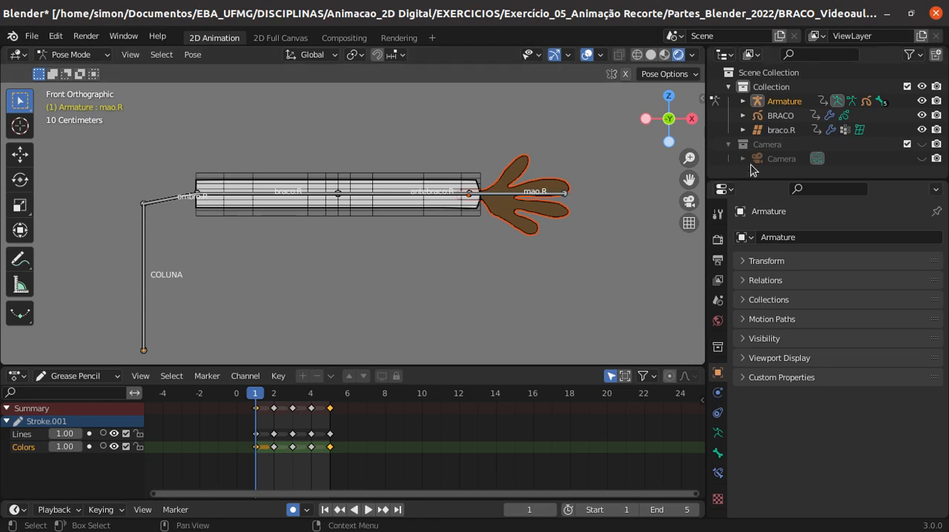
click(72, 56)
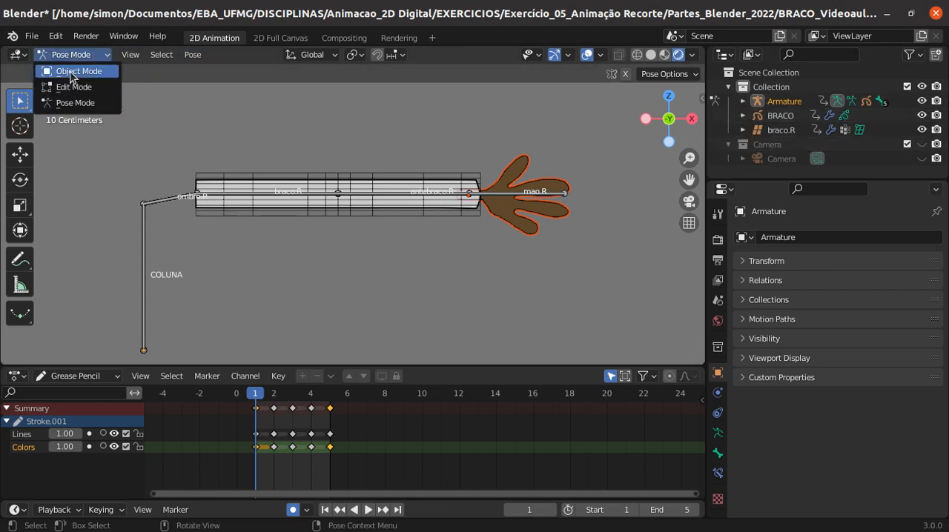
click(74, 71)
click(409, 330)
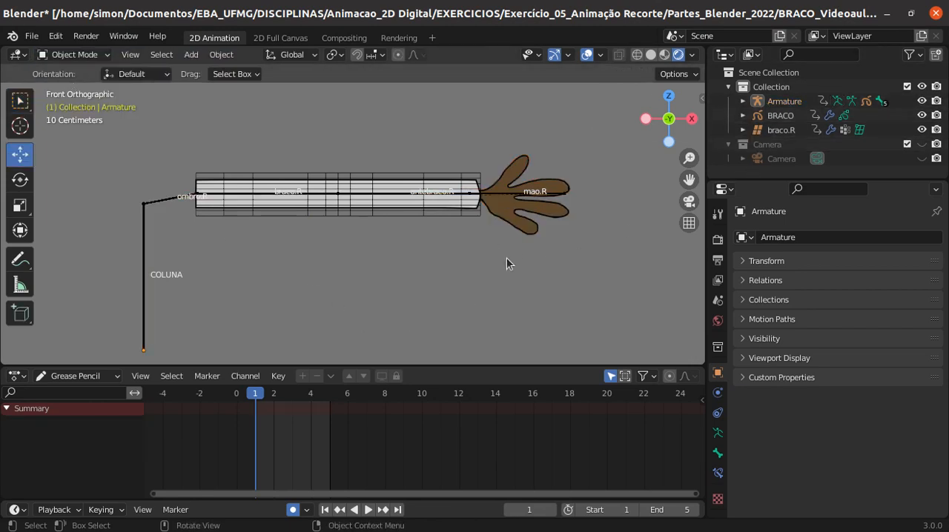
- Select the armature, put it back into Pose Mode and select the mao.R bone
click(502, 193)
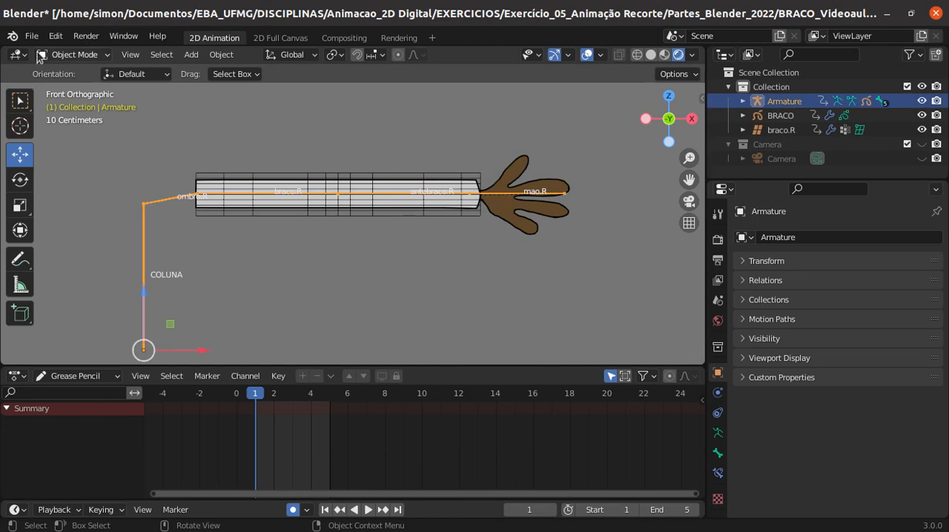
click(74, 55)
click(71, 103)
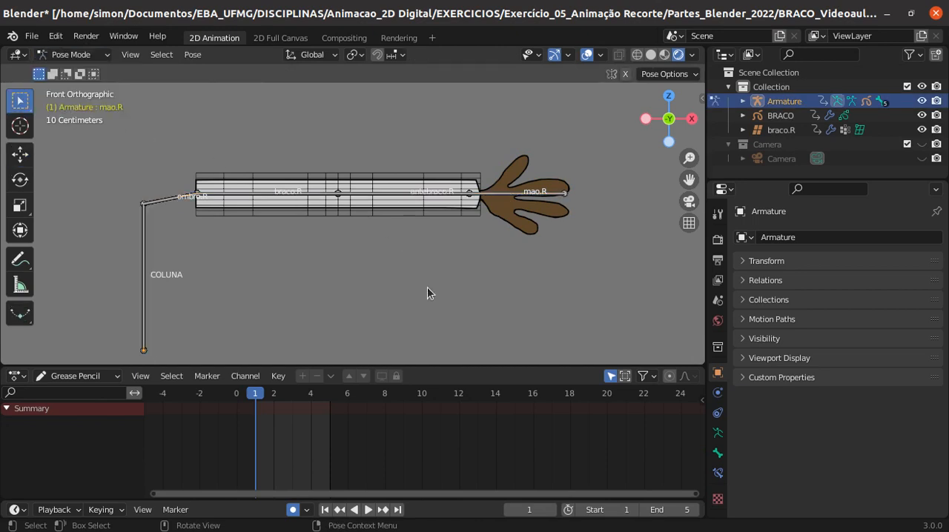
click(511, 206)
- Add a new custom property to the mao.R bone and set its type to Integer
click(717, 454)
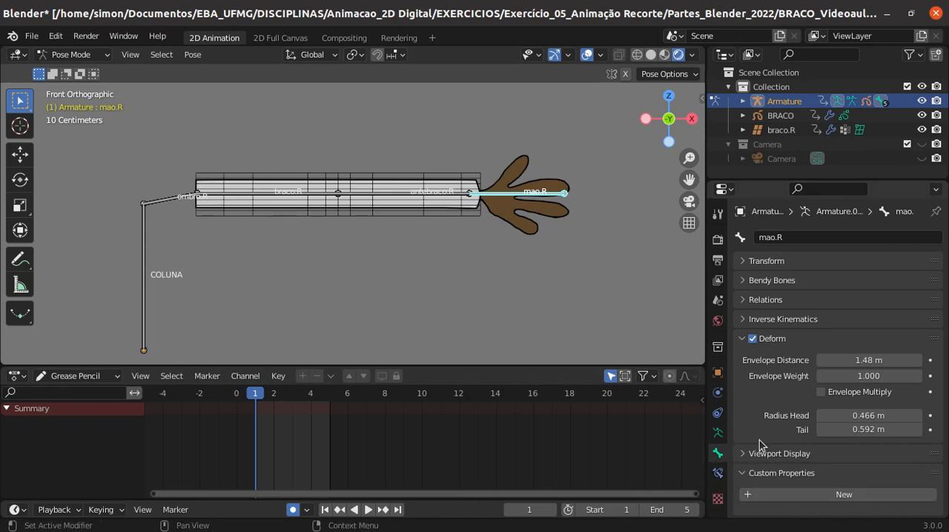
click(744, 341)
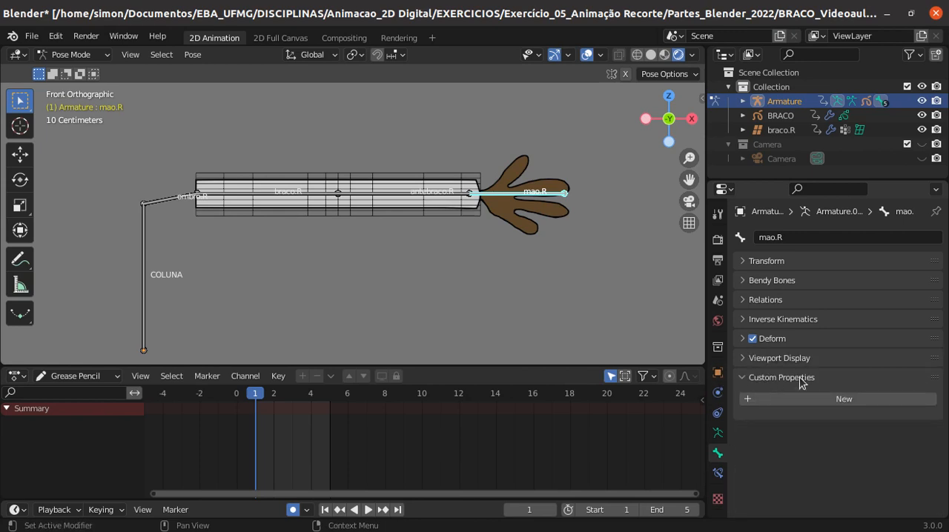
click(802, 397)
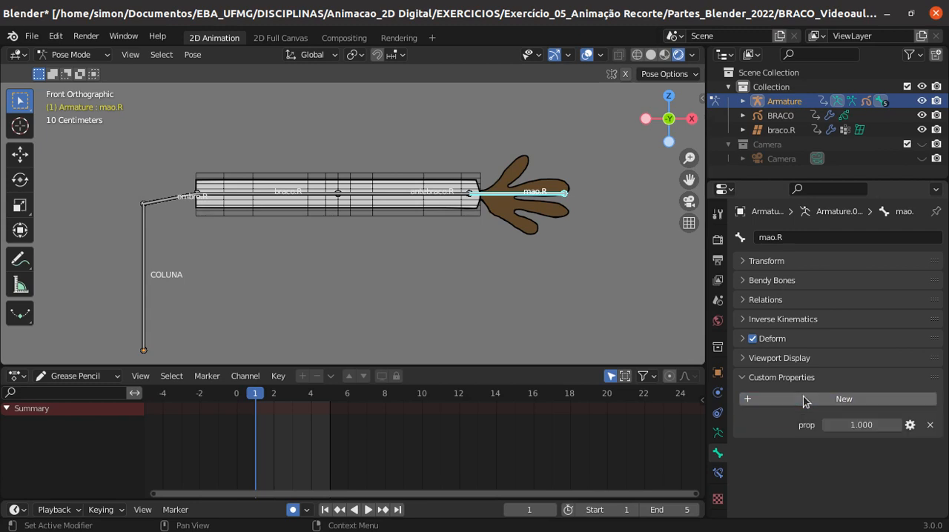
click(910, 425)
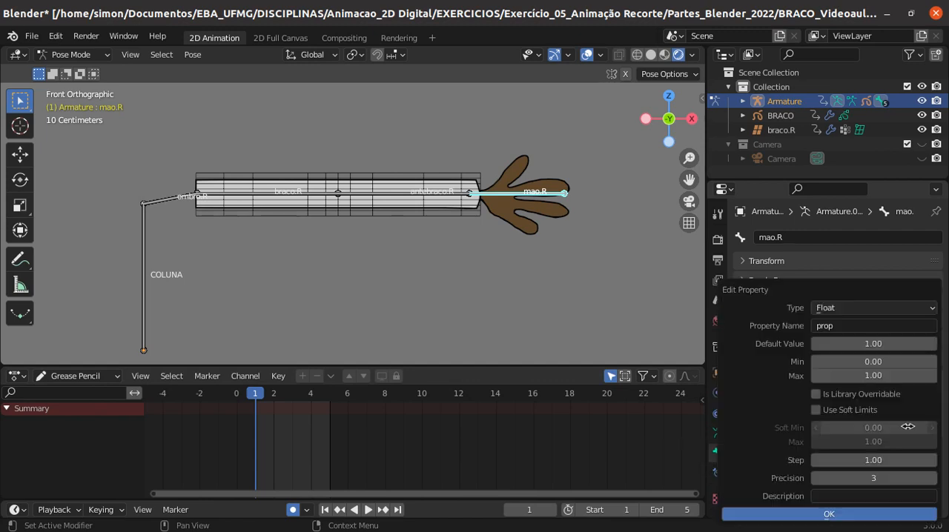
click(848, 312)
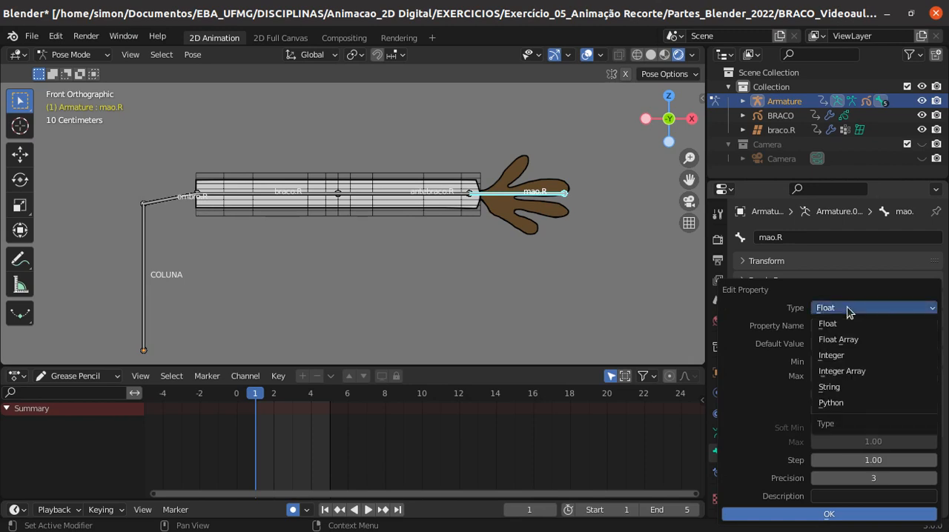
click(845, 358)
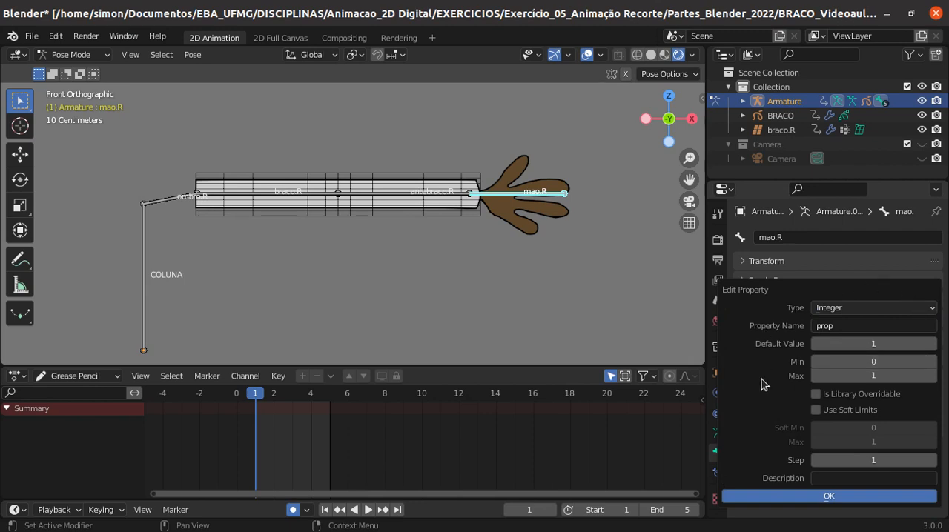
- Name the bone's new custom property "muda mao"
click(824, 328)
text(muda ma)
text(co)
key(BackSpace)
key(BackSpace)
text(o)
key(Return)
- Limit the muda mao property to a minimum of 1 and a maximum of 5, and apply the settings
click(865, 361)
text(1)
key(Return)
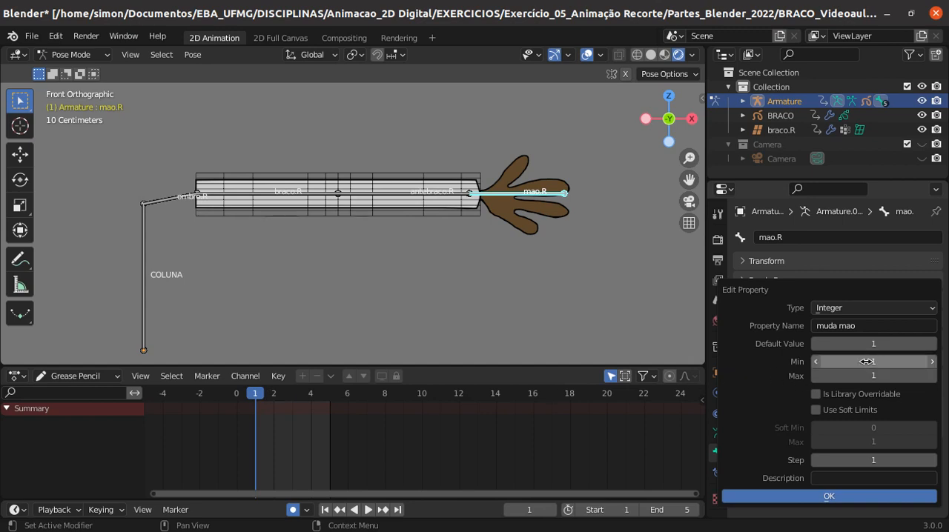
click(875, 368)
text(5)
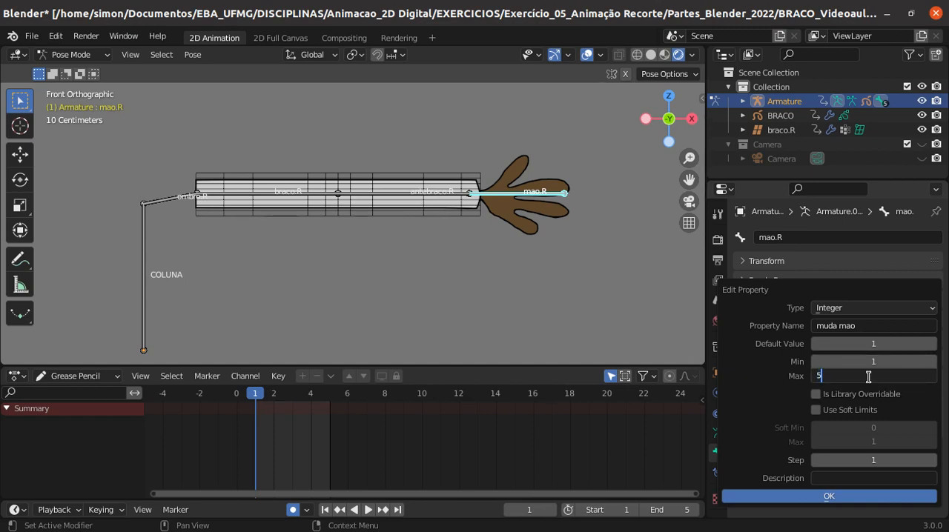
key(Return)
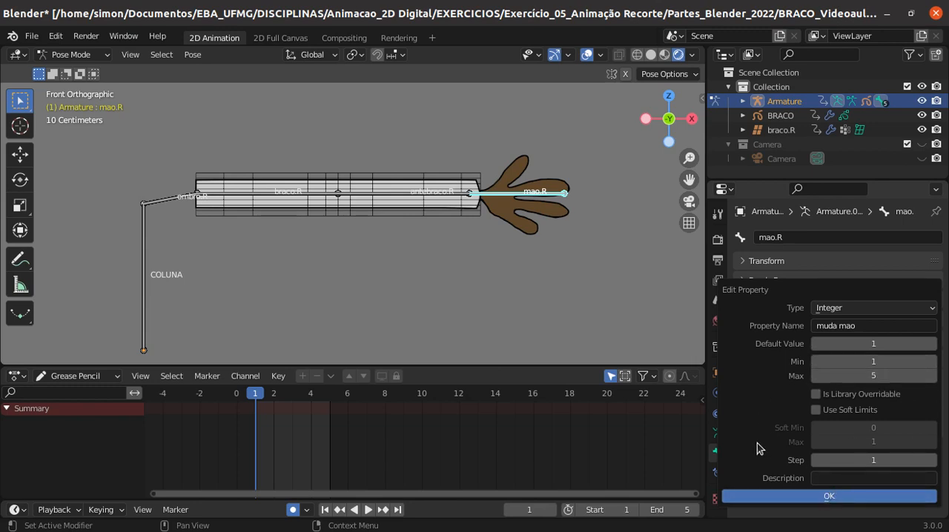
click(830, 498)
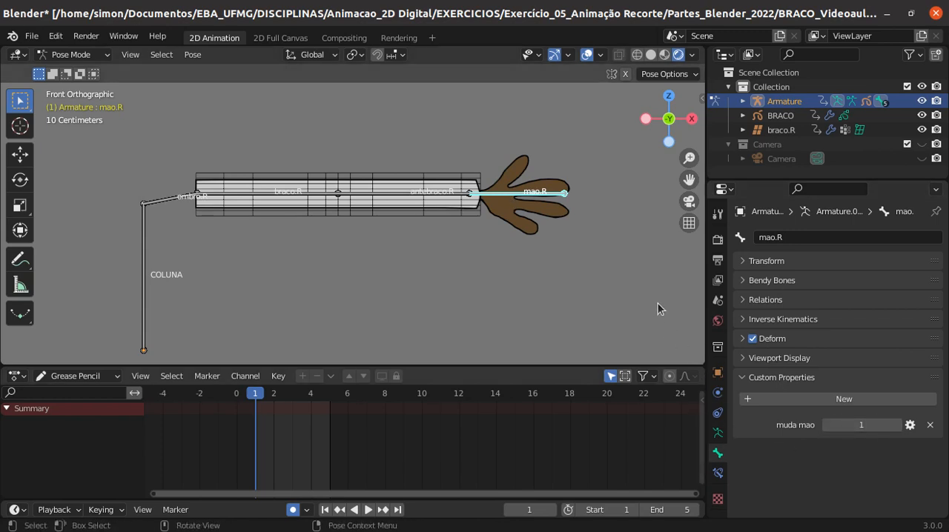
- Show the bone's transform and custom properties beside the rig, and try changing the muda mao value before returning it to 1
key(n)
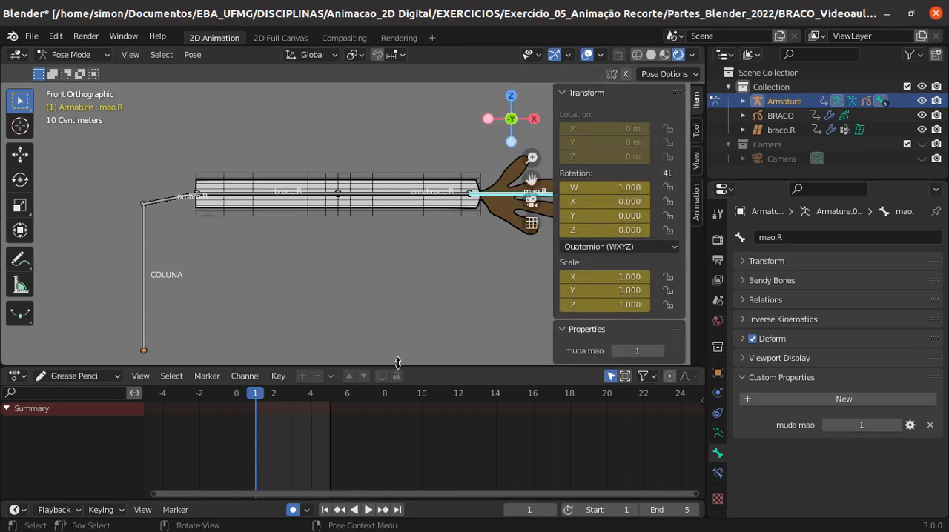
shift+middle_drag(398, 297, 300, 269)
click(659, 350)
click(616, 351)
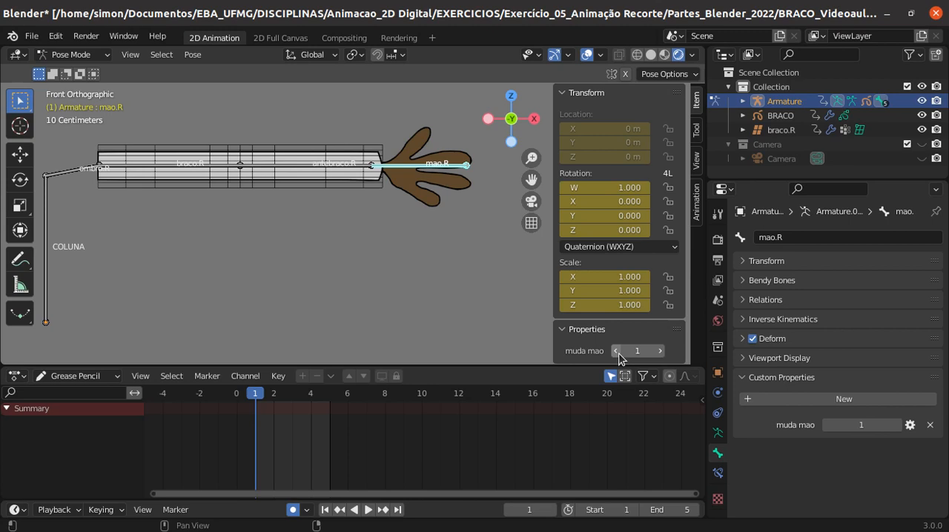
- Switch to Object Mode, select the MAO hand drawing and add a Time Offset modifier to it
click(71, 54)
click(63, 66)
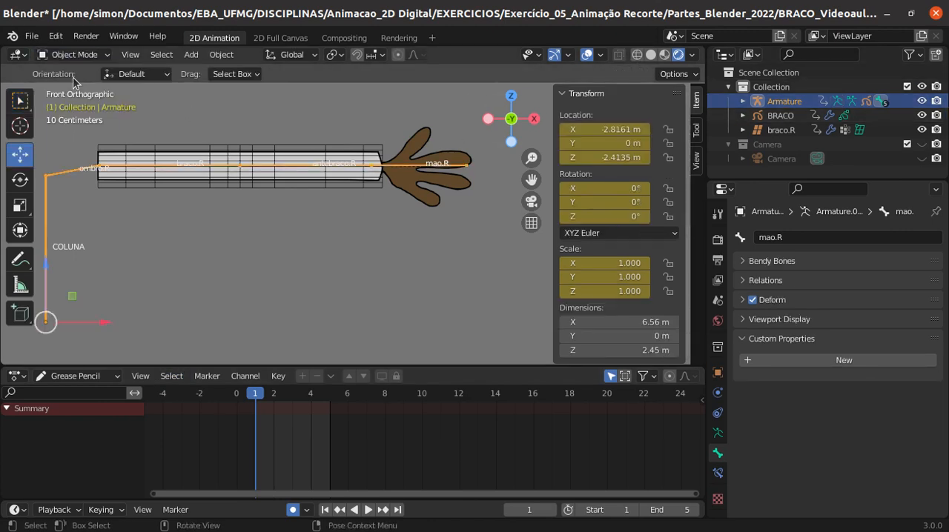
click(424, 205)
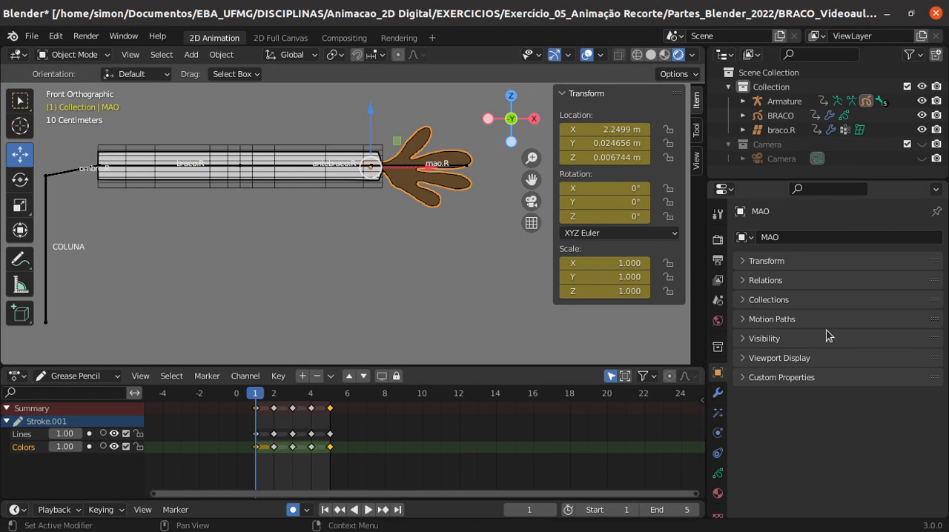
click(745, 378)
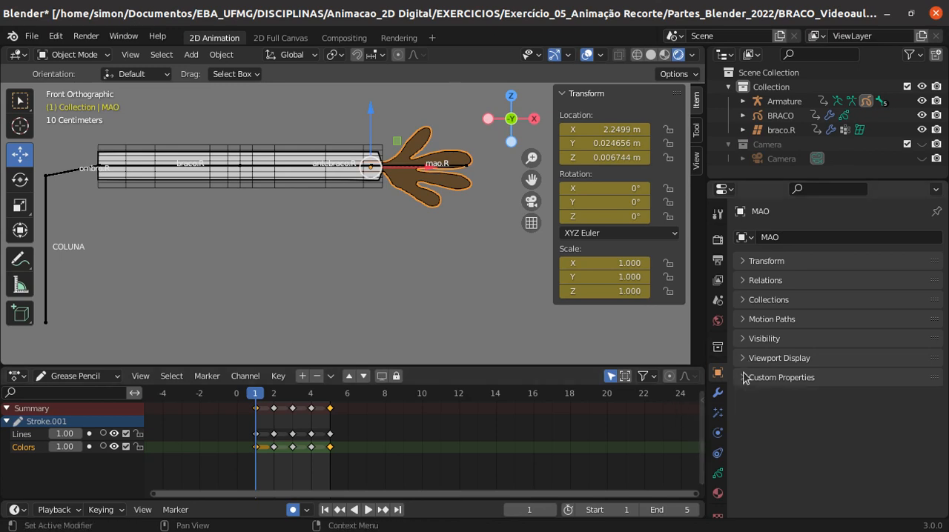
click(717, 394)
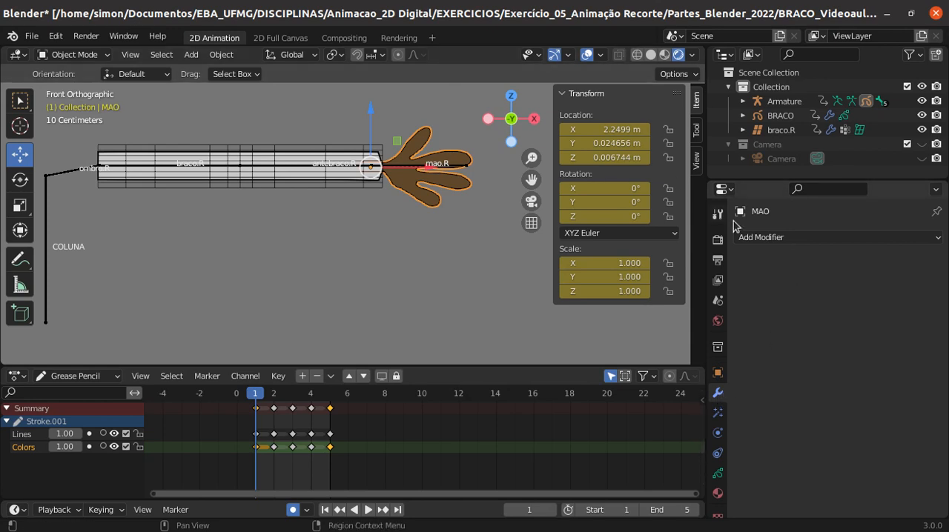
click(835, 238)
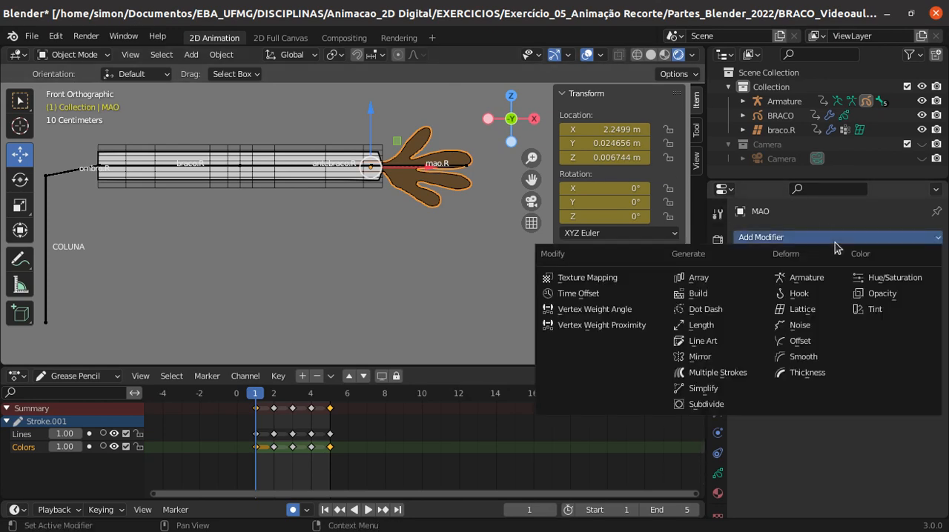
click(585, 294)
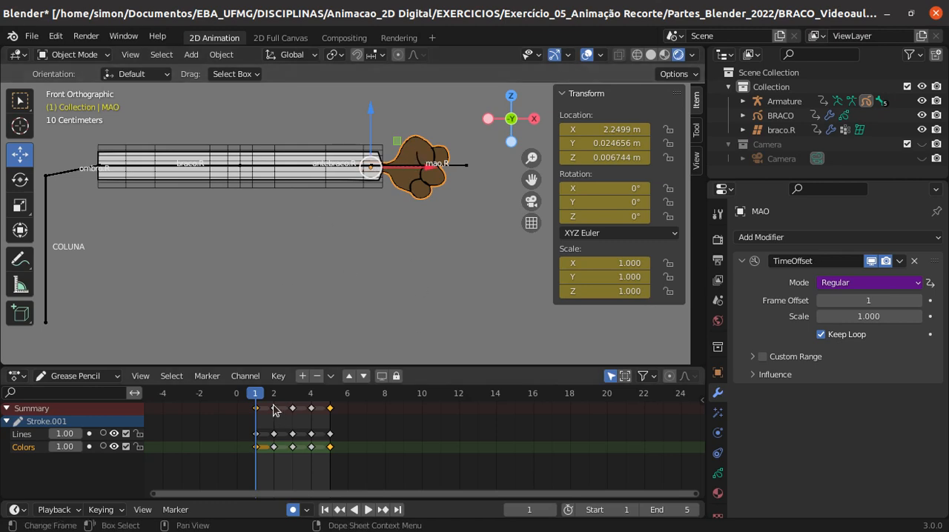
- Preview the animation with the hand's Time Offset modifier, return to frame 1 and set the modifier's mode to Fixed Frame
key(space)
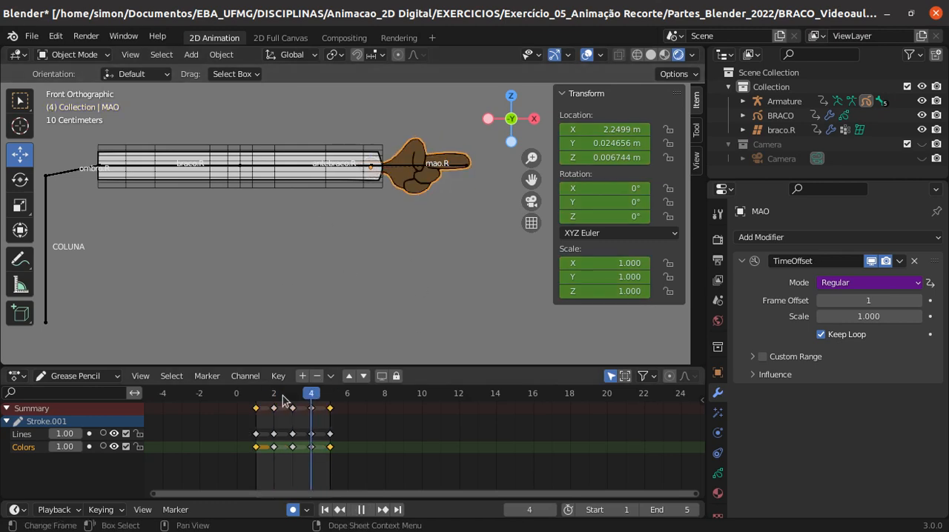
key(space)
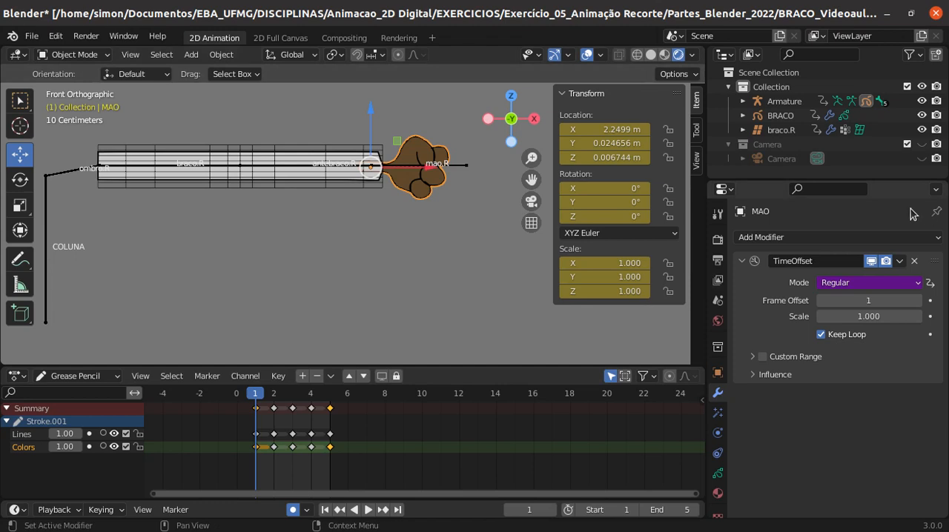
click(917, 284)
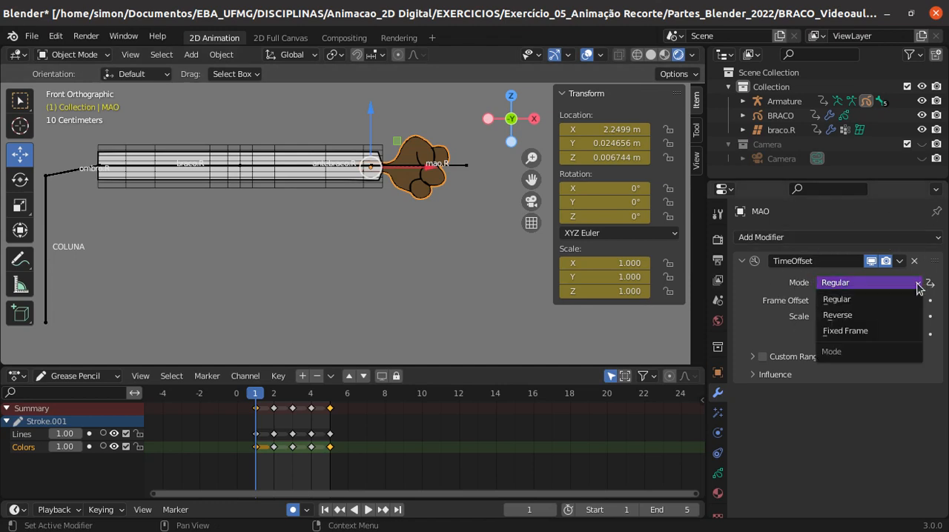
click(870, 332)
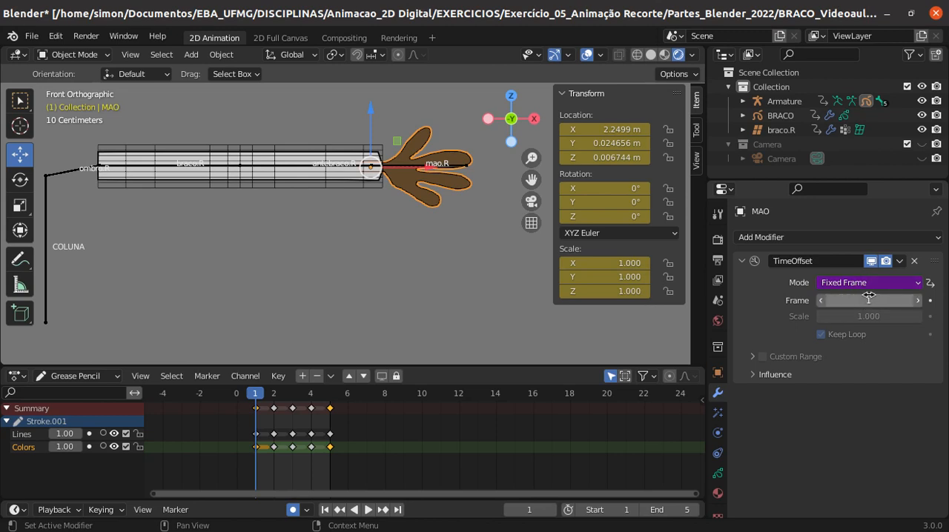
click(741, 263)
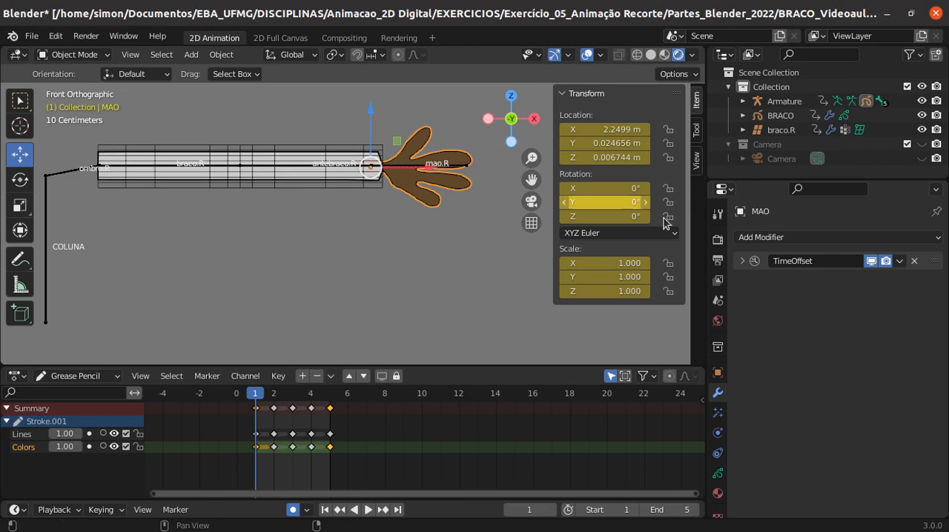
click(741, 261)
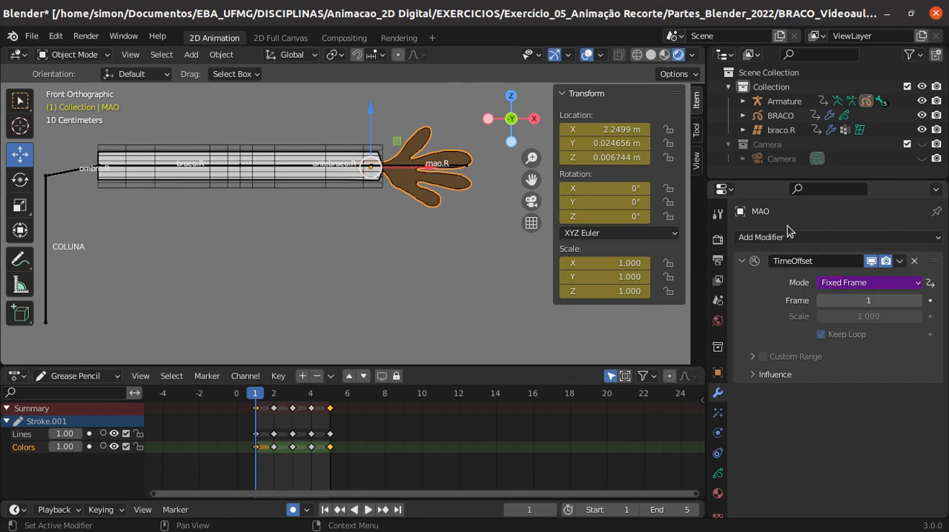
- Select the armature and return it to Pose Mode with the mao.R bone active
click(96, 56)
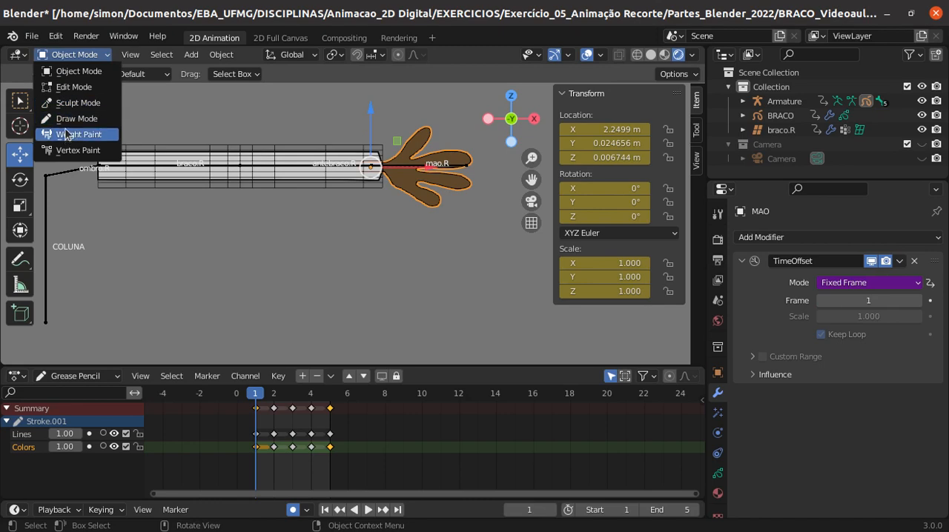
click(70, 72)
click(409, 170)
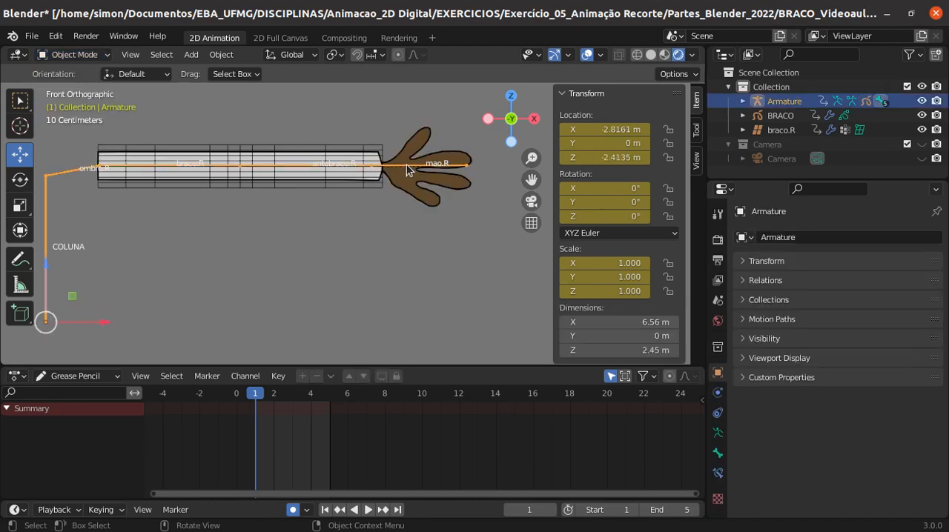
click(407, 170)
click(398, 168)
click(74, 54)
click(74, 99)
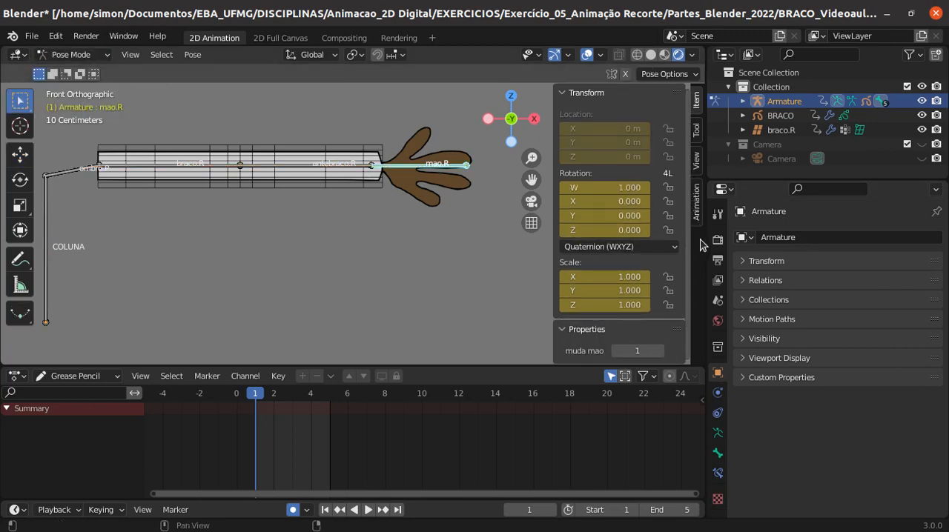
- Enlarge the 3D viewport to reveal the whole muda mao property and test its value, returning it to 1
drag(531, 369, 531, 417)
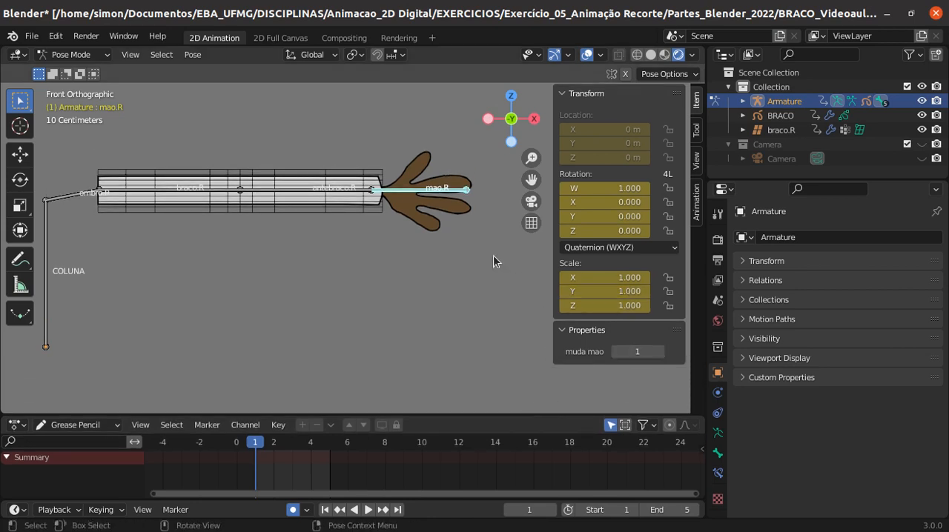
drag(620, 353, 639, 353)
click(615, 353)
click(615, 354)
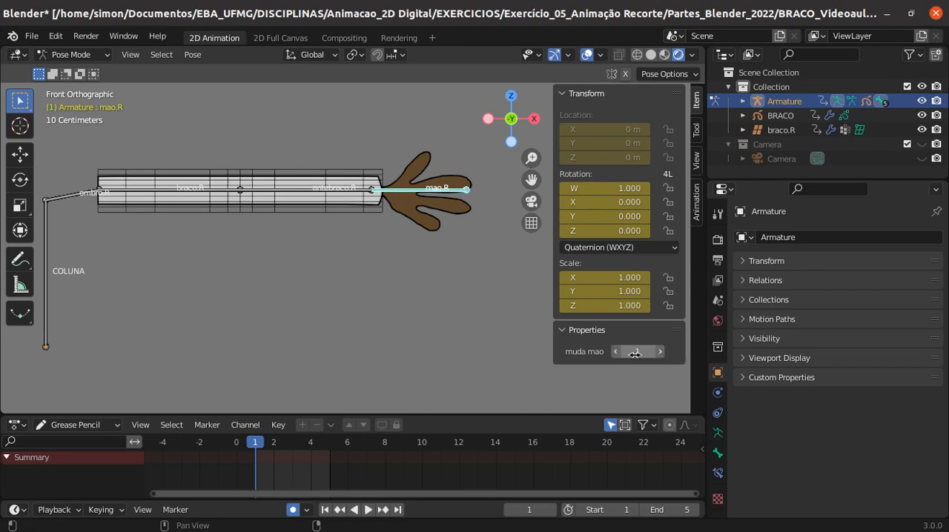
- Copy the mao.R bone's muda mao property as a new driver
right_click(635, 355)
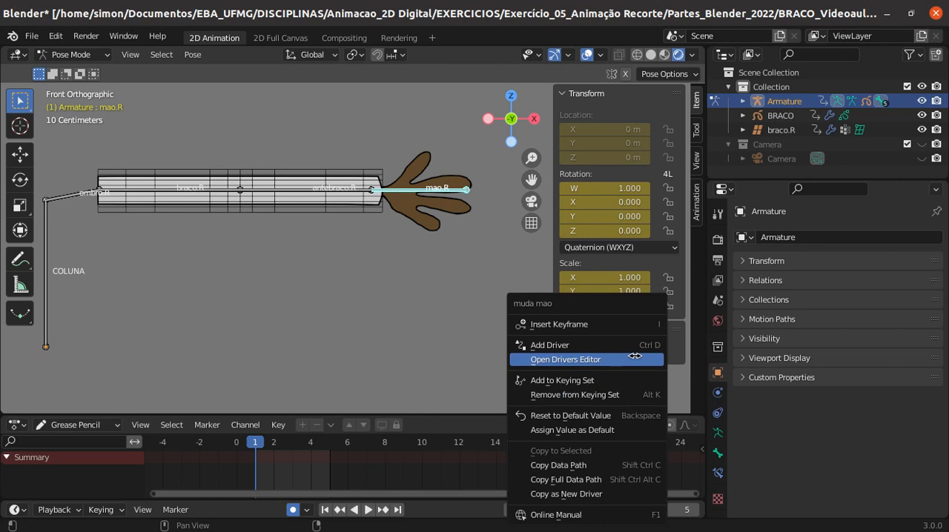
click(548, 494)
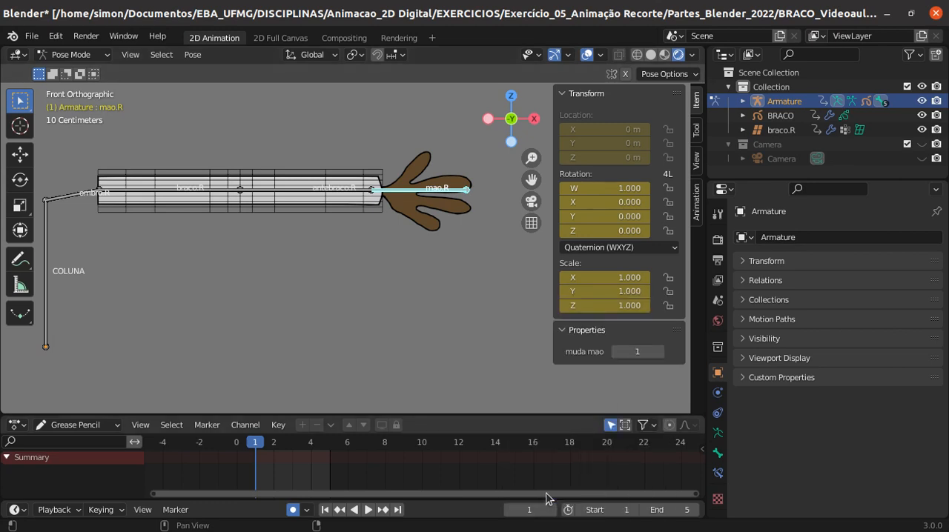
scroll(451, 323, down, 3)
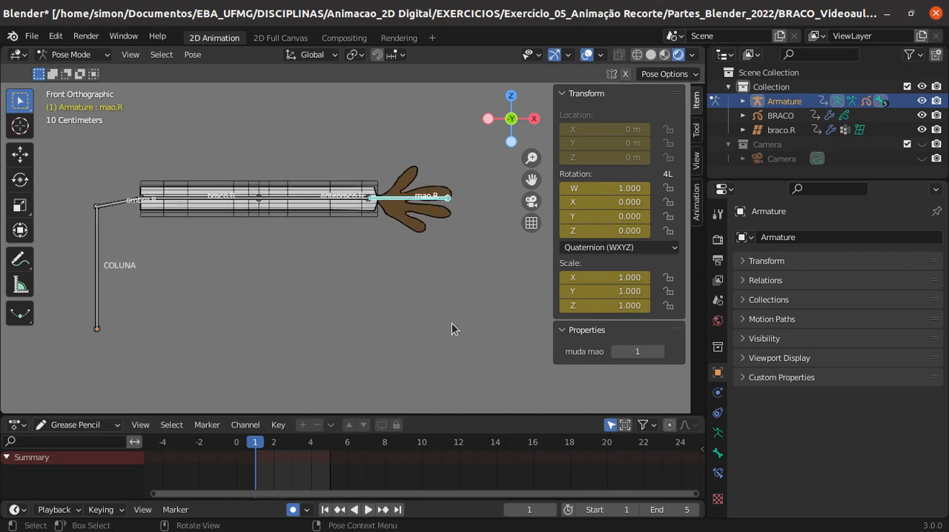
scroll(451, 323, up, 2)
right_click(642, 352)
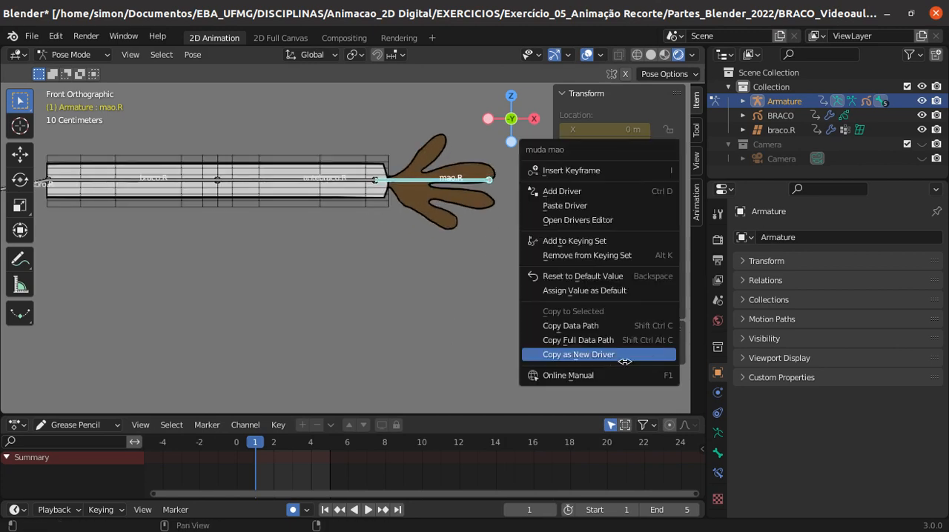
click(600, 354)
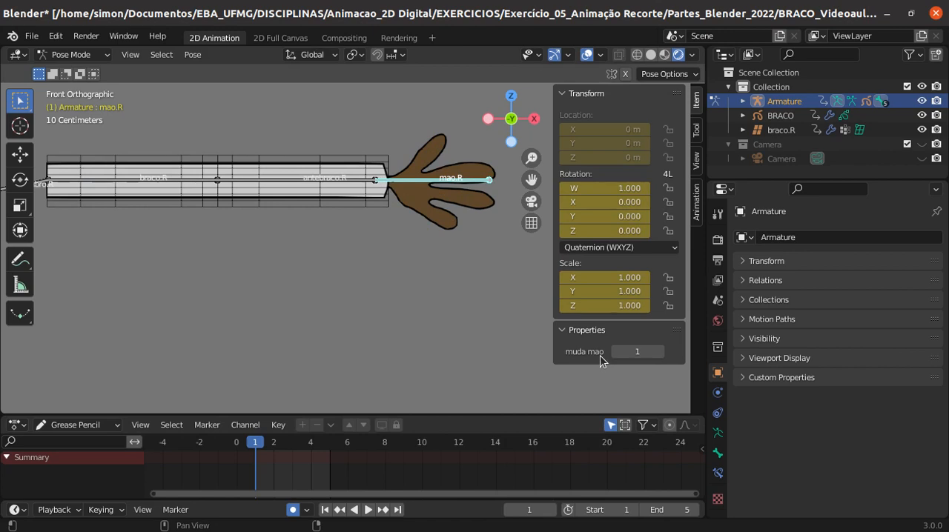
- Select the MAO hand object in Object Mode and paste the copied driver onto its Time Offset modifier's mode
click(424, 204)
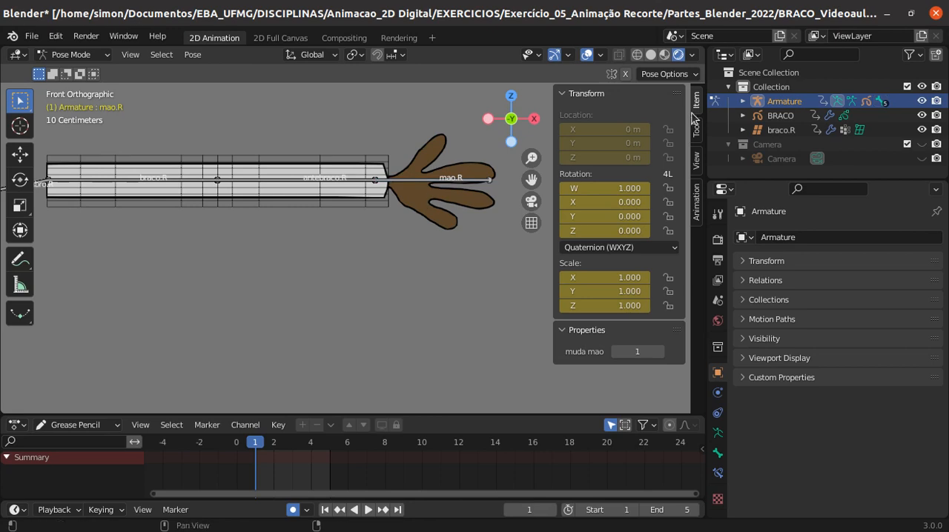
click(743, 101)
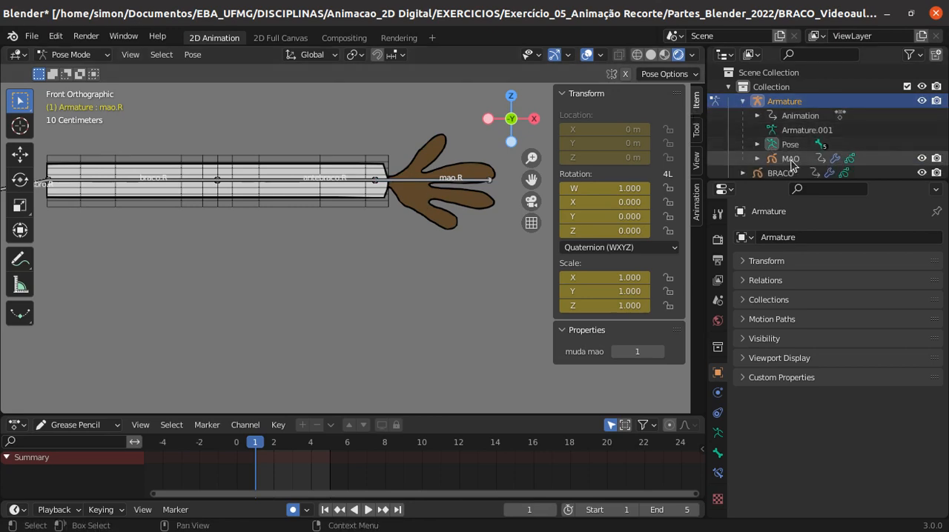
click(790, 159)
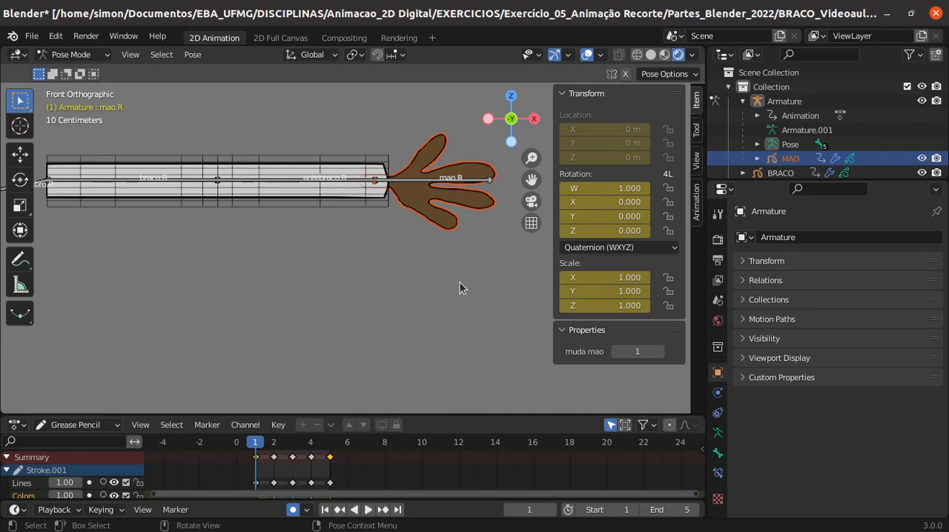
click(94, 56)
click(407, 207)
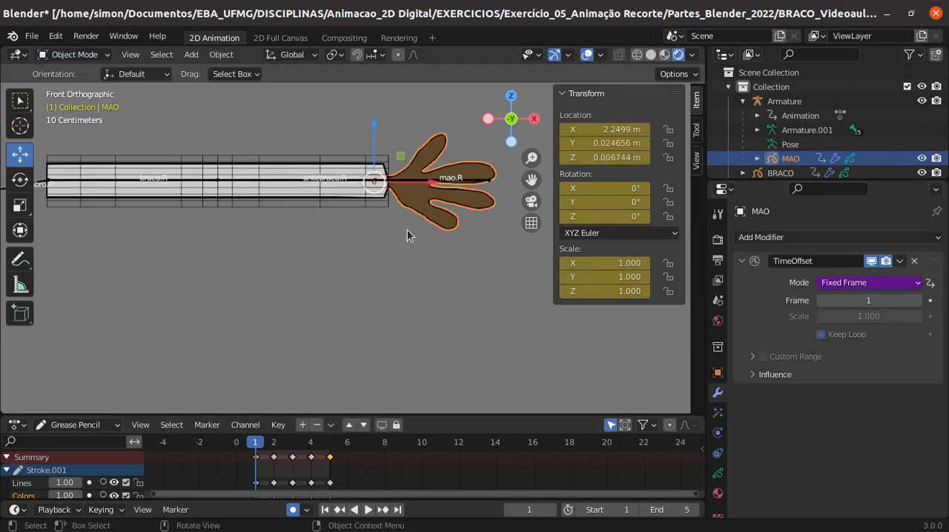
click(407, 229)
click(418, 208)
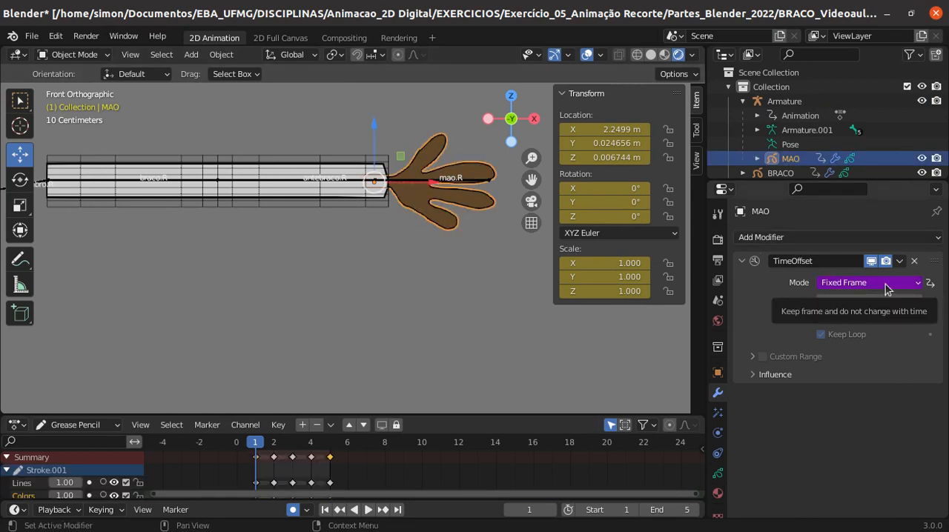
right_click(889, 284)
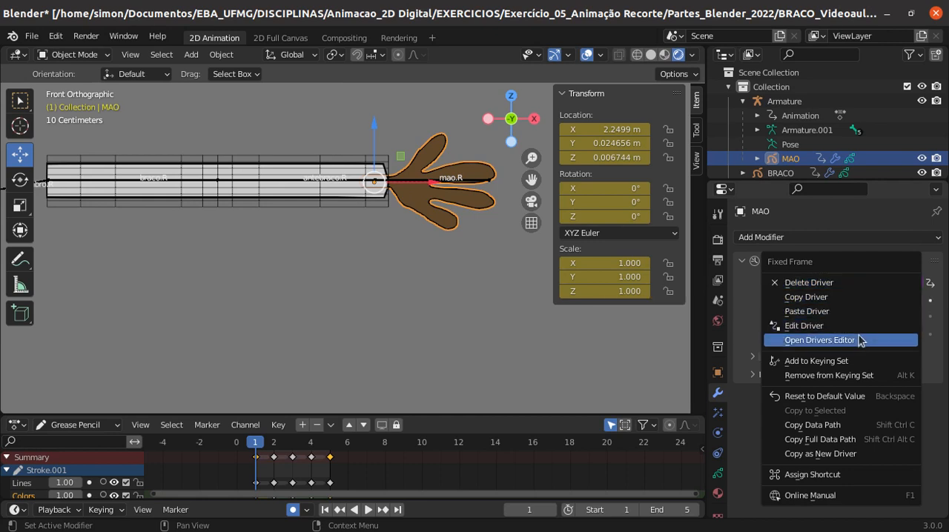
click(813, 314)
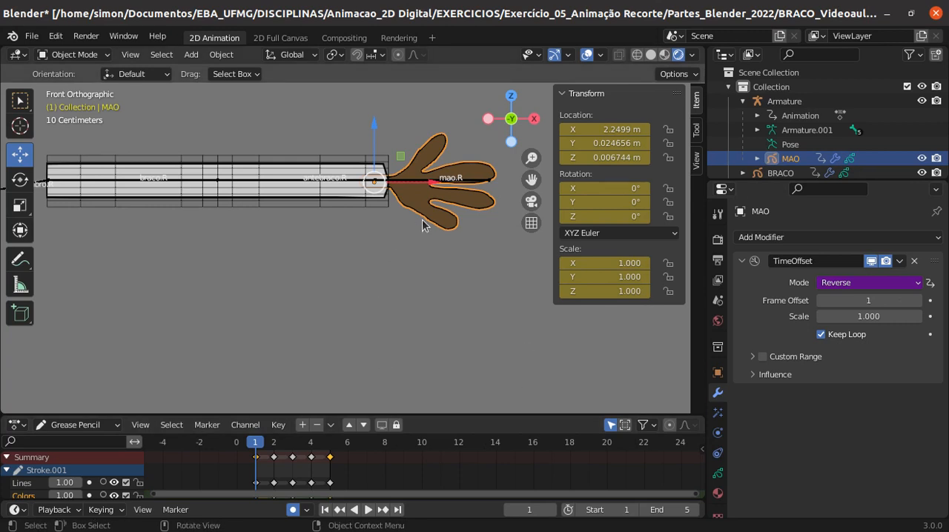
- Select the armature and put it in Pose Mode with the mao.R bone active
click(407, 181)
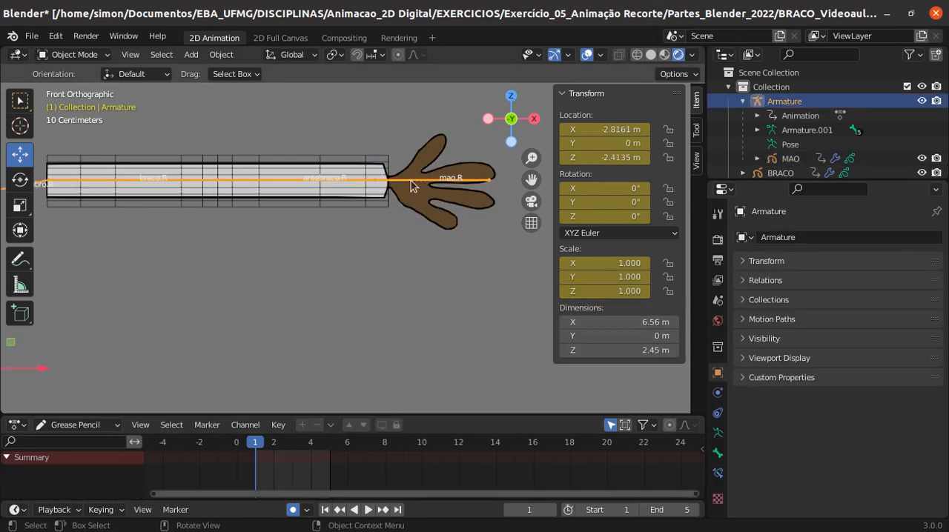
click(411, 180)
click(74, 54)
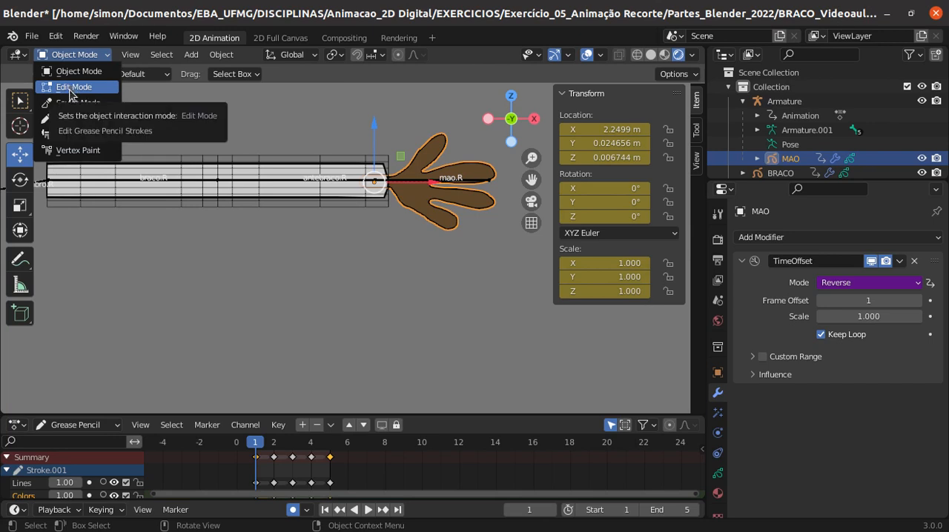
click(68, 78)
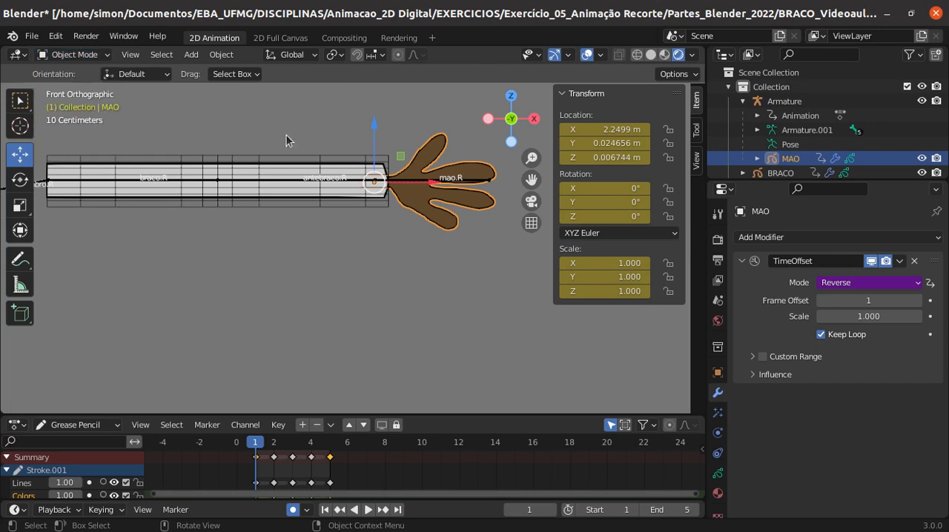
click(423, 181)
click(96, 55)
click(82, 102)
click(410, 179)
- Raise the mao.R bone's muda mao property step by step to 5 to test the hand switching
click(660, 353)
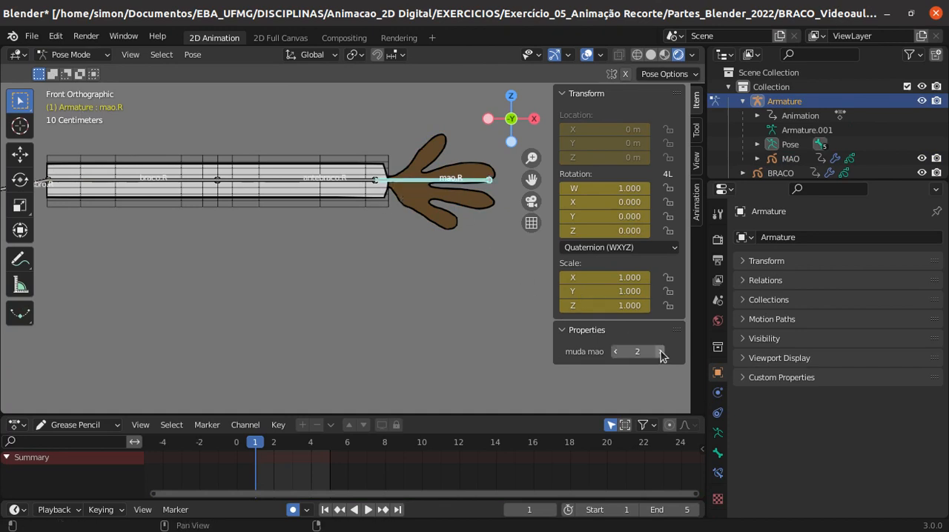
click(660, 352)
click(660, 352)
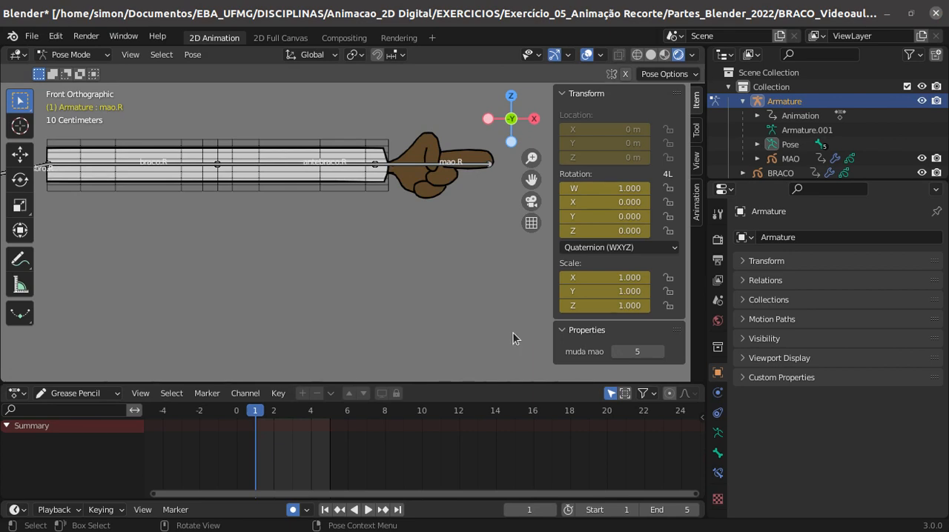
- Select the MAO hand object in Object Mode and briefly play the animation to check the driven drawing
scroll(333, 229, down, 1)
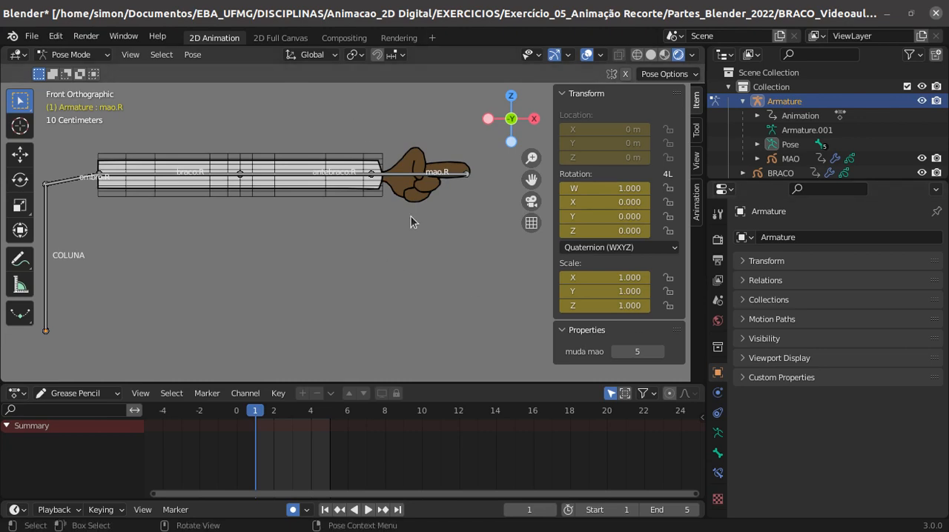
click(74, 55)
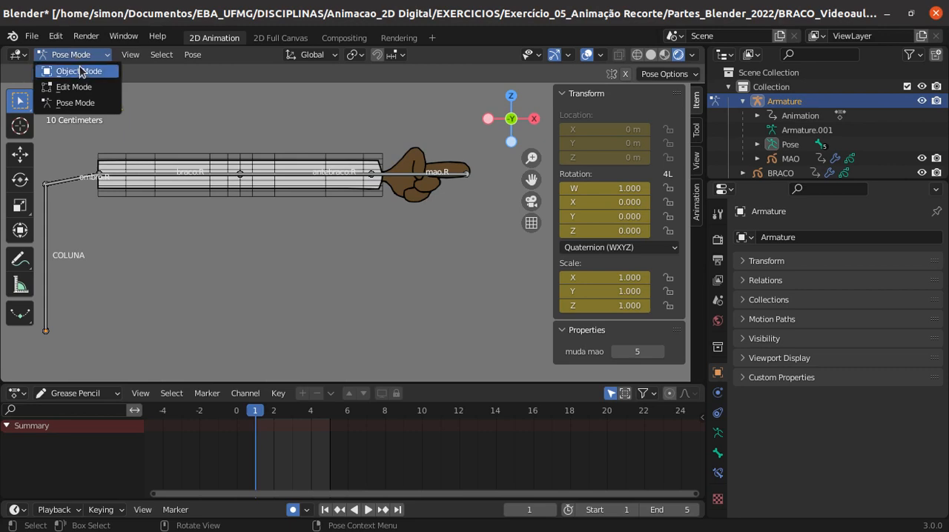
click(71, 71)
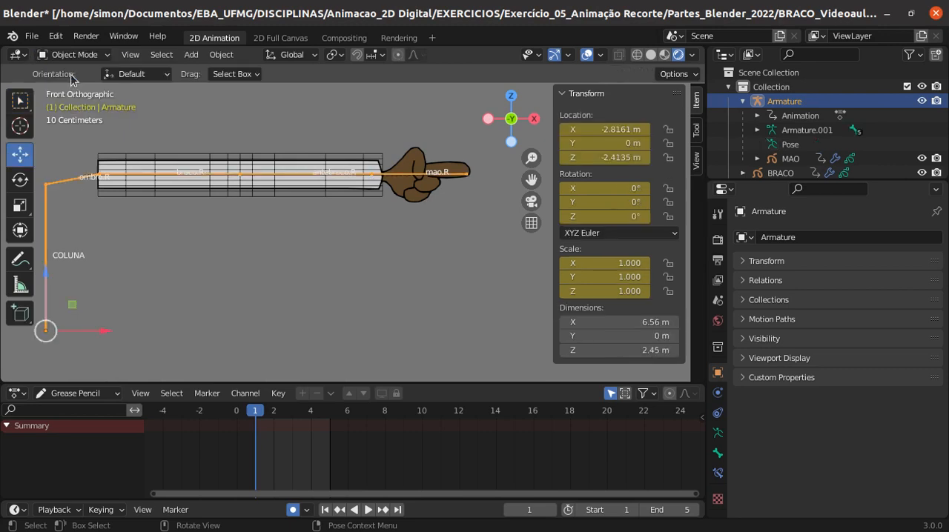
click(398, 202)
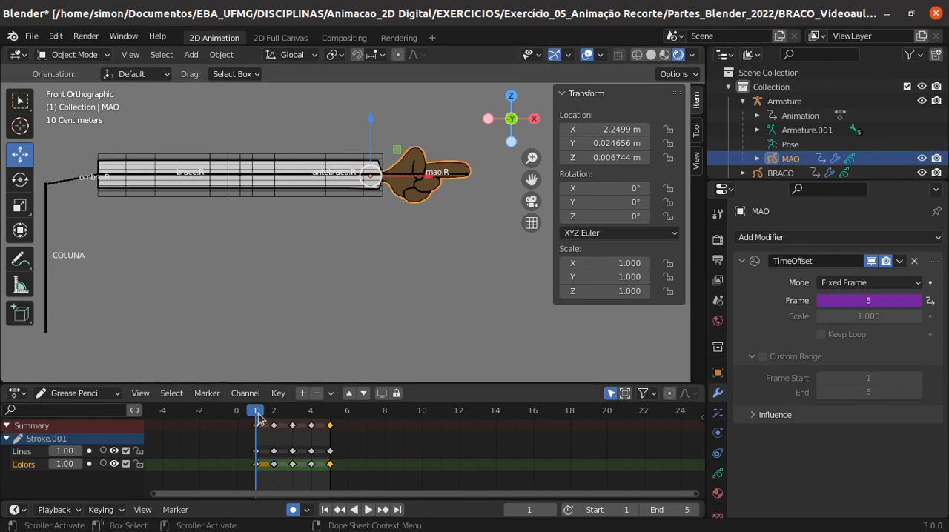
key(space)
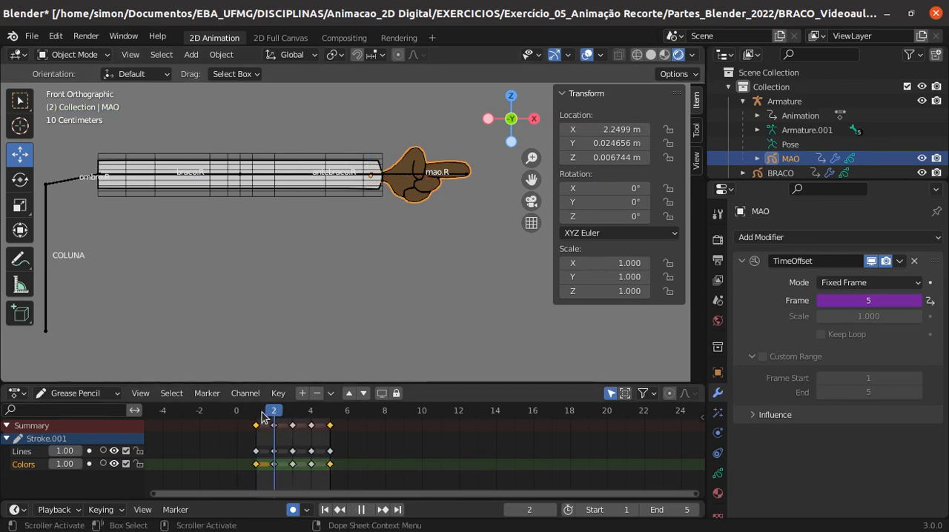
key(space)
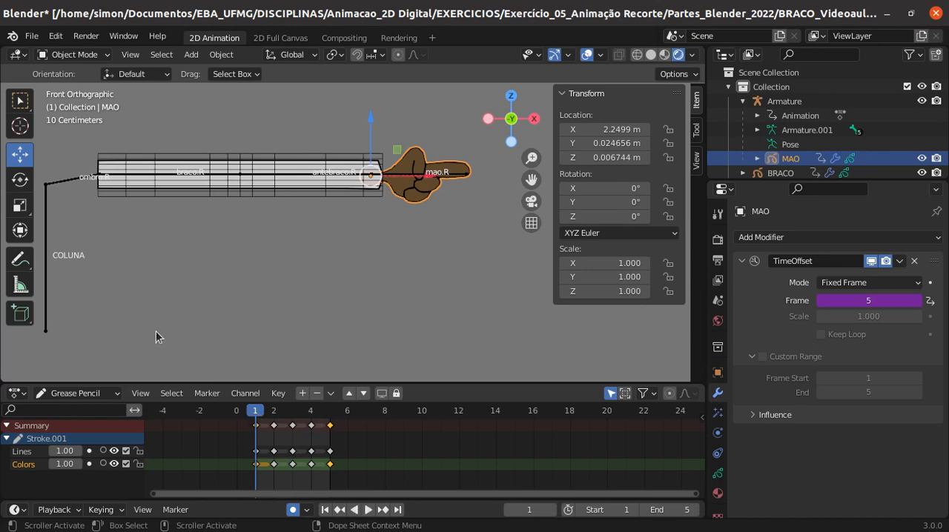
- Switch the Grease Pencil Dope Sheet area to a Timeline
click(57, 393)
click(22, 393)
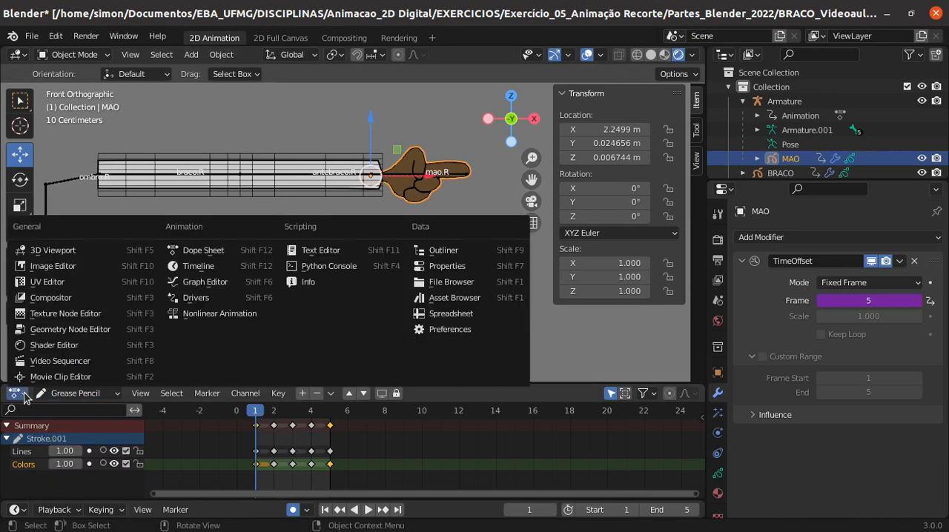
click(189, 267)
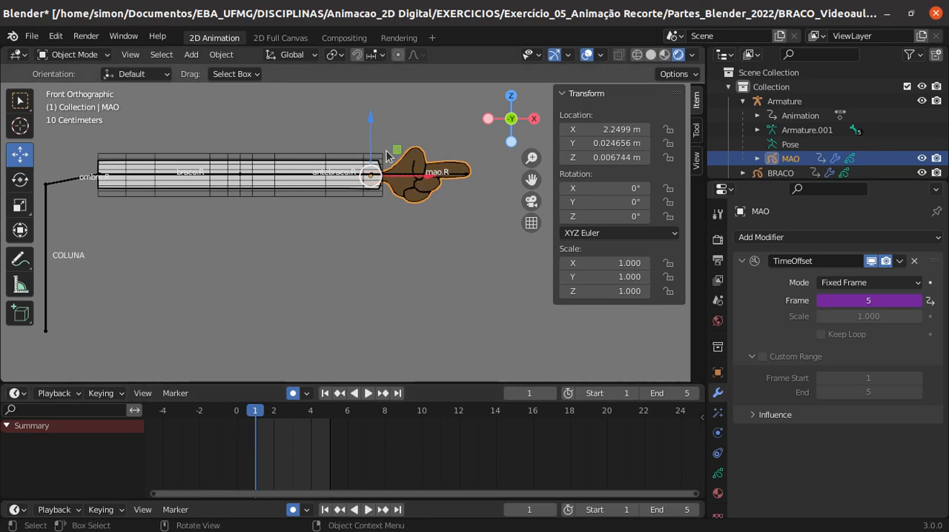
- Try moving the hand to about X 2.58 m and Z 0.19 m, undo the move and run Delete Keyframes
drag(427, 161, 448, 148)
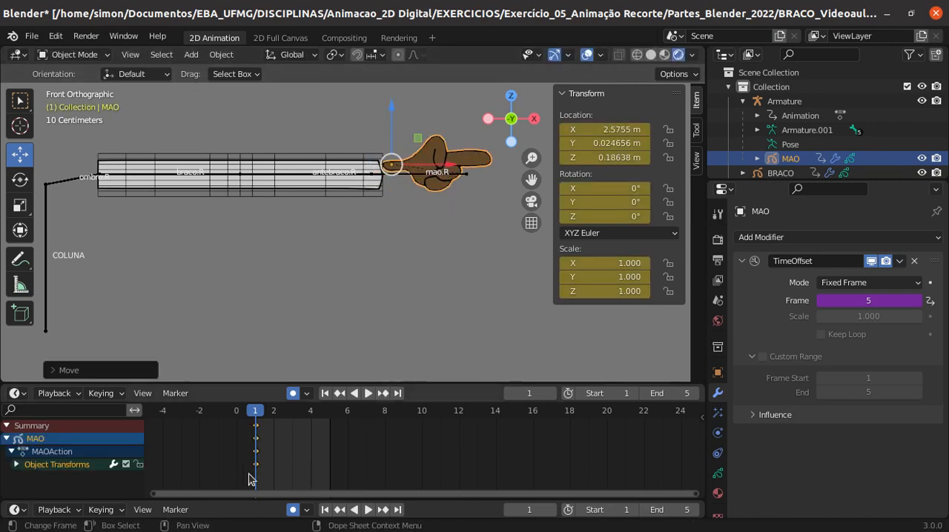
key(ctrl+z)
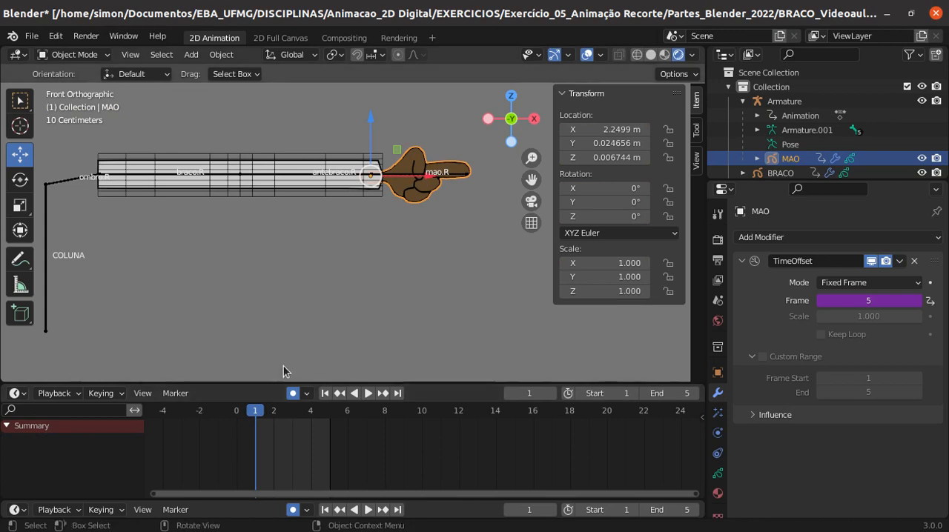
right_click(267, 451)
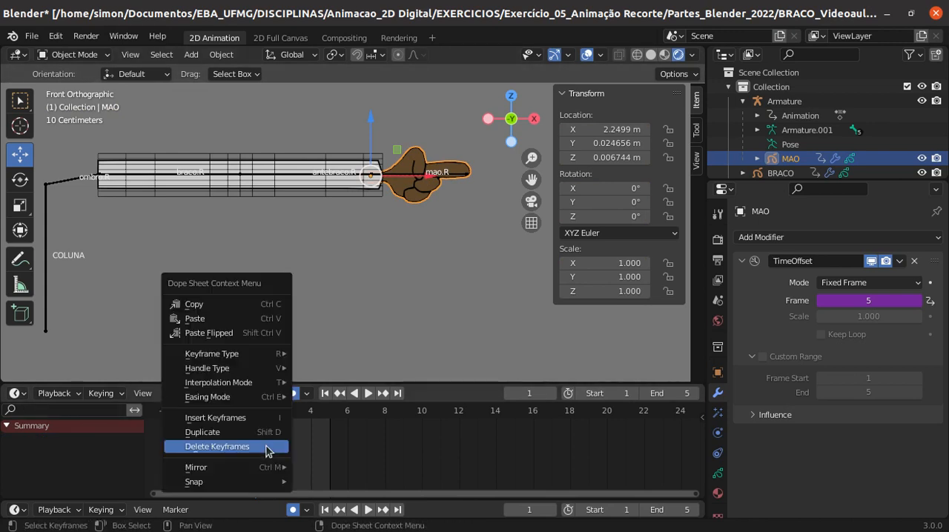
click(226, 451)
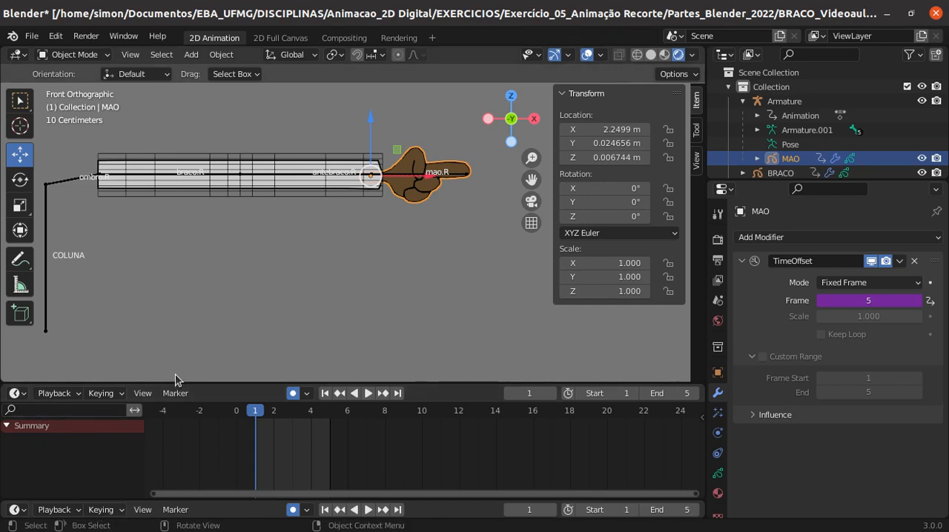
- Switch the upper of the two Timeline areas back to the Dope Sheet editor
click(14, 393)
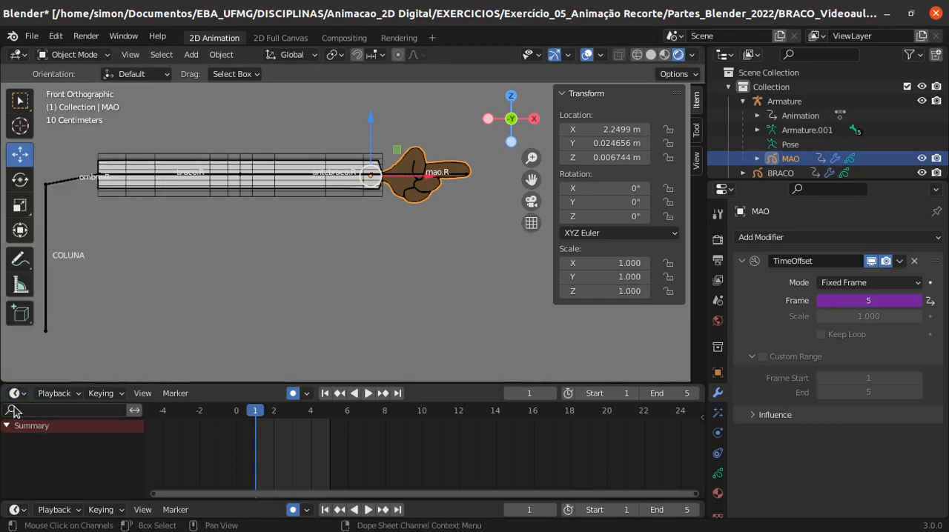
click(14, 393)
click(17, 393)
click(22, 395)
click(25, 395)
click(25, 393)
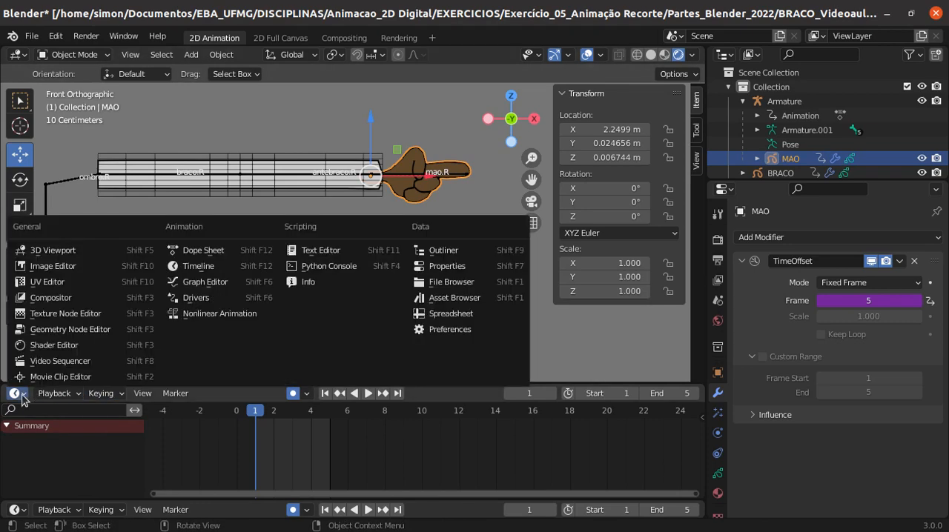
click(190, 249)
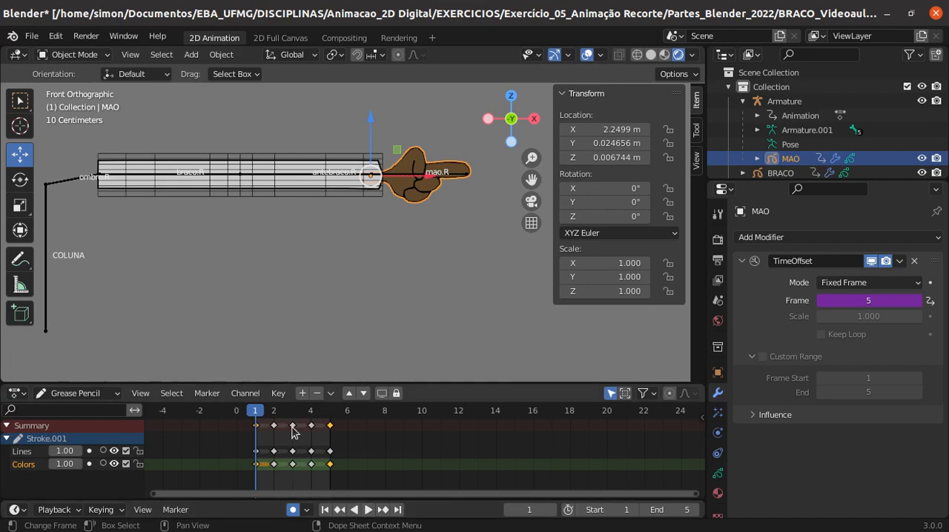
- Step through the animation to frame 5 to check the hand drawing, and return to frame 1
key(Right)
key(Right)
key(Right)
key(Right)
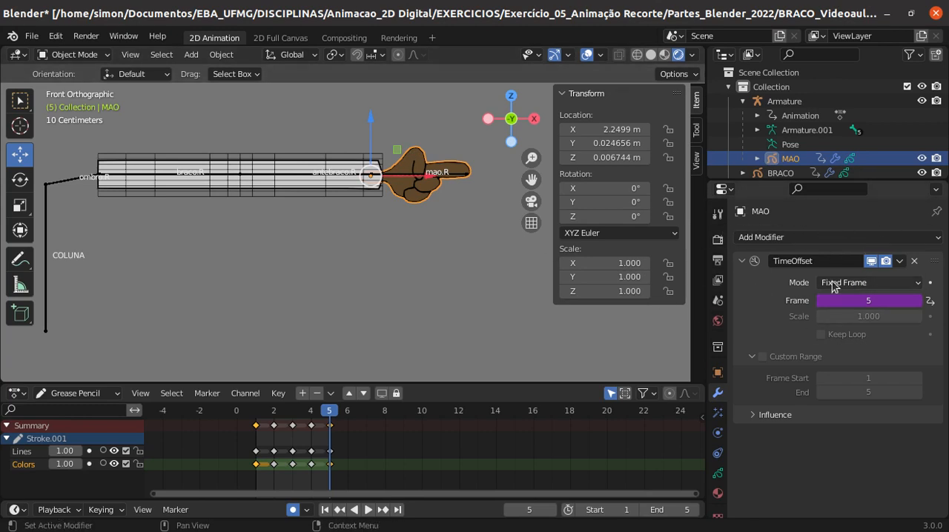
drag(330, 413, 255, 412)
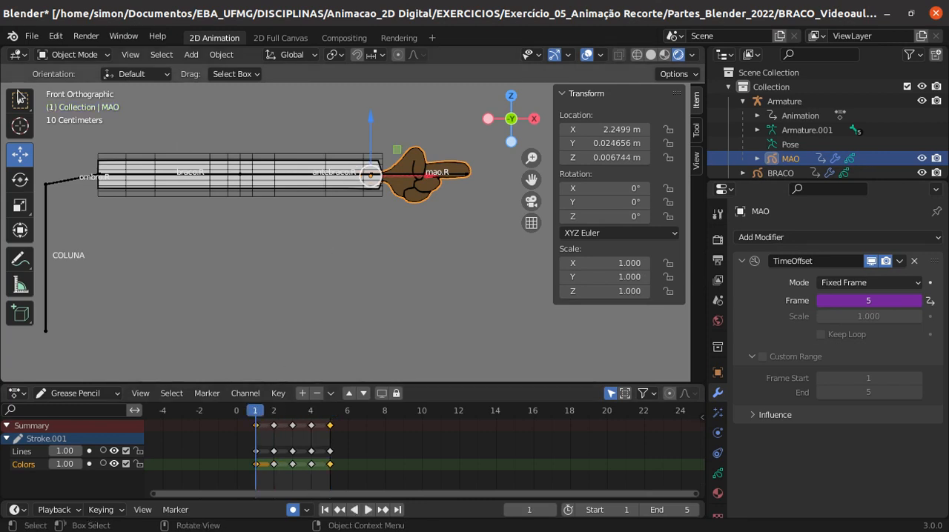
- Select the mao.R bone in the armature's Pose Mode and copy its muda mao property as a new driver
click(74, 54)
click(56, 187)
click(74, 54)
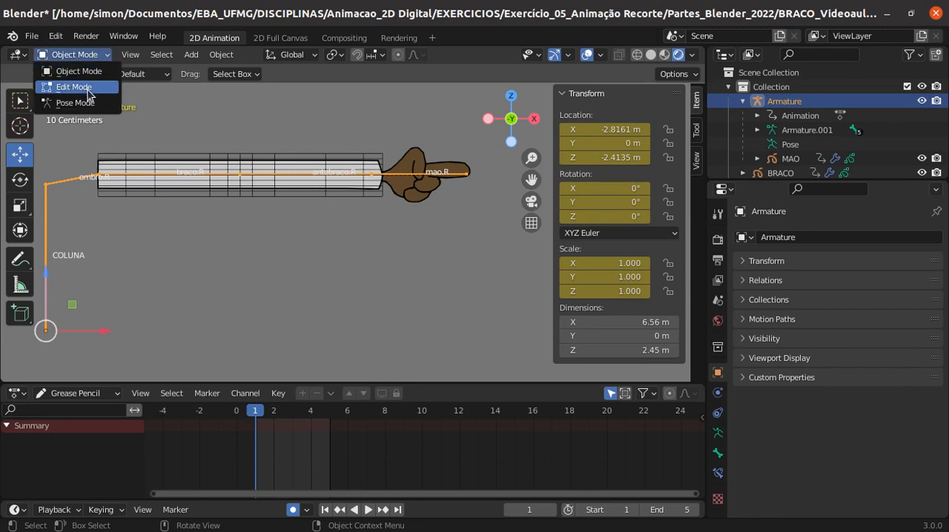
click(81, 102)
click(393, 176)
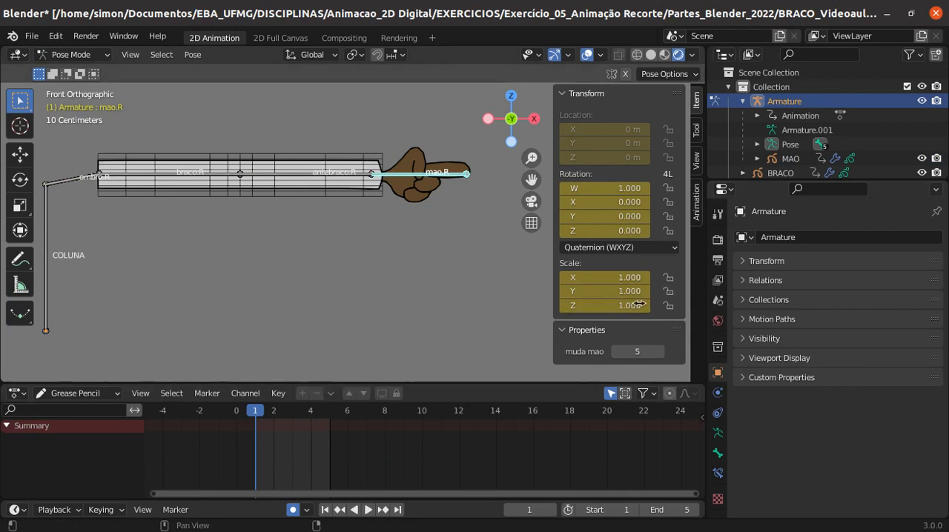
right_click(630, 354)
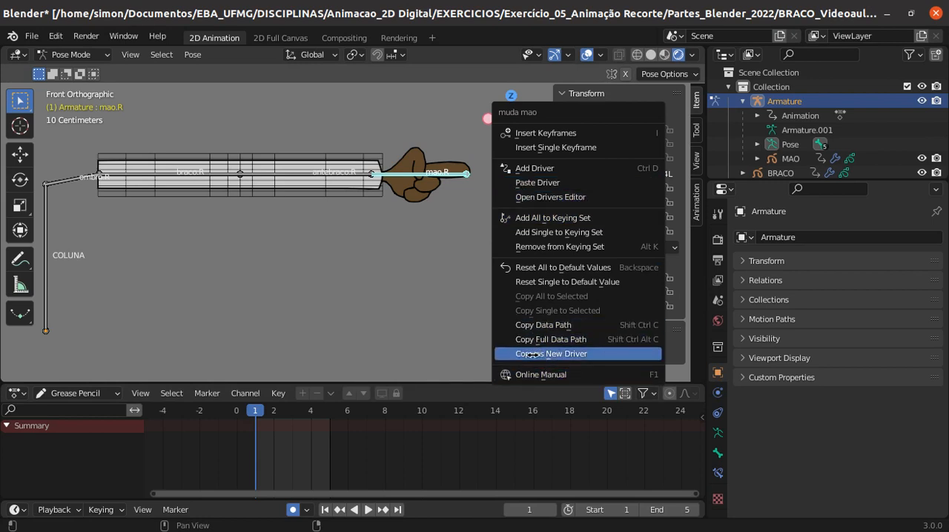
click(558, 354)
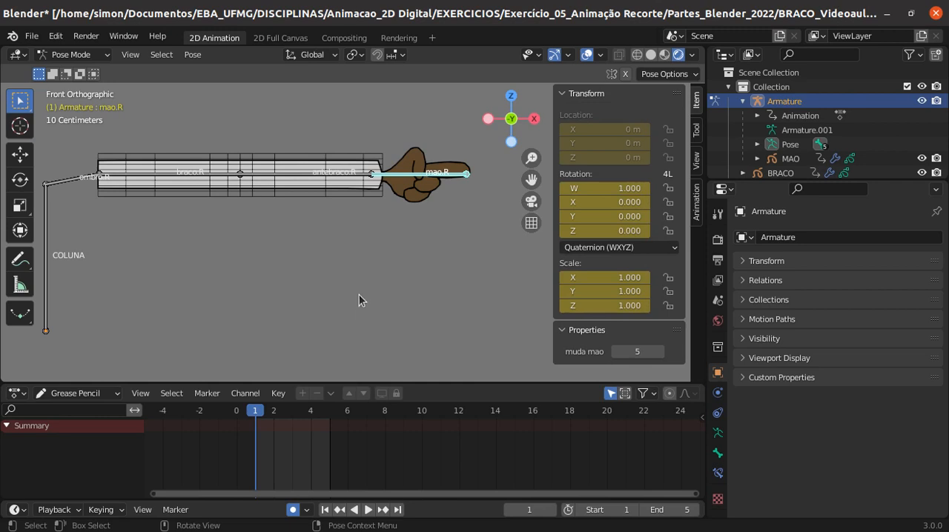
- Return the armature to Object Mode
click(418, 194)
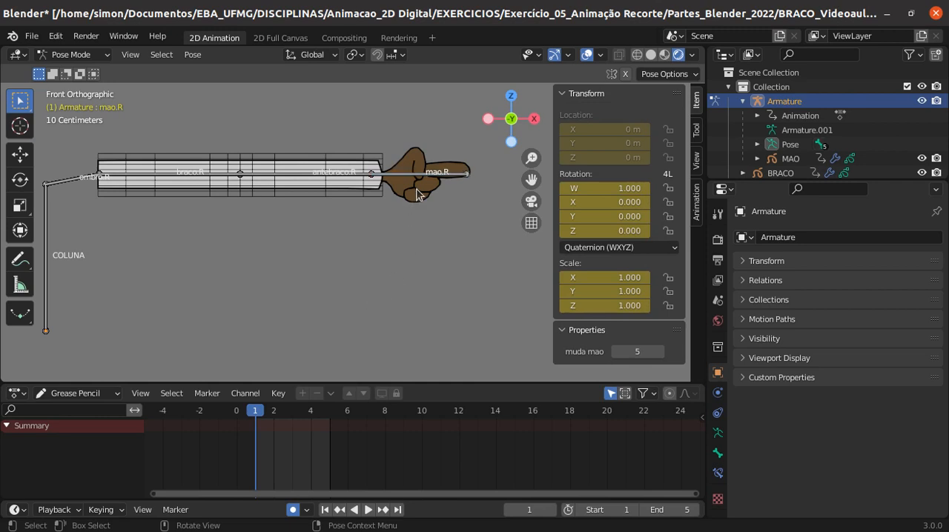
click(88, 54)
click(83, 71)
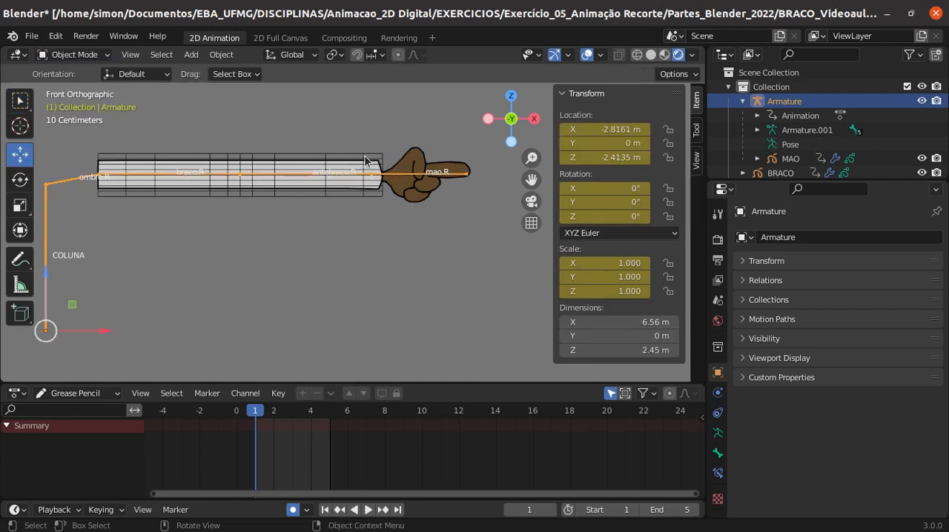
- Select the MAO hand object and check the driver options for the Time Offset modifier's fixed frame
click(400, 195)
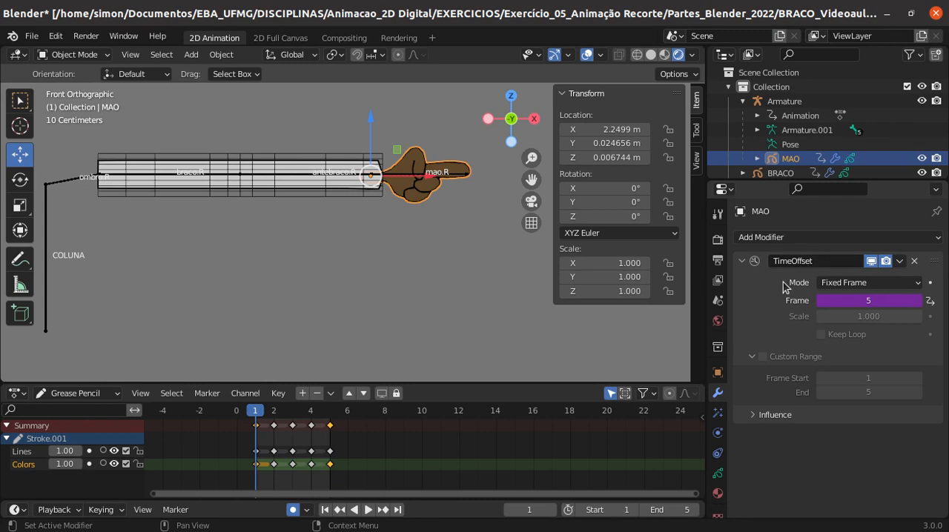
right_click(843, 302)
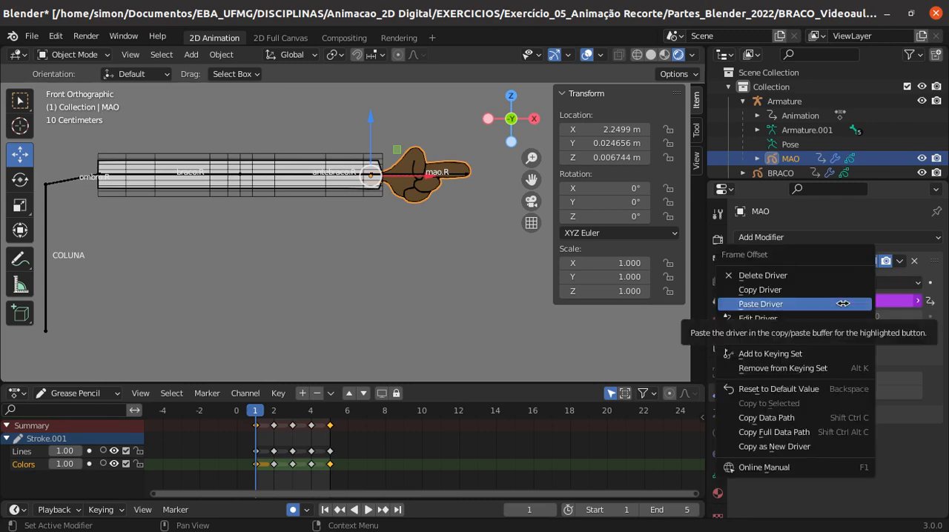
click(589, 336)
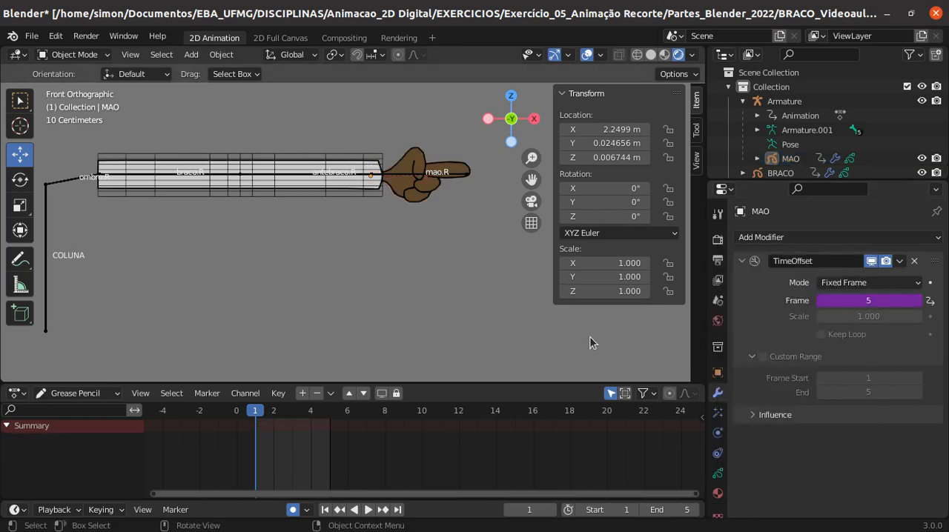
- Select the armature, enter Pose Mode and rotate the mao.R bone downward to test the hand
click(397, 181)
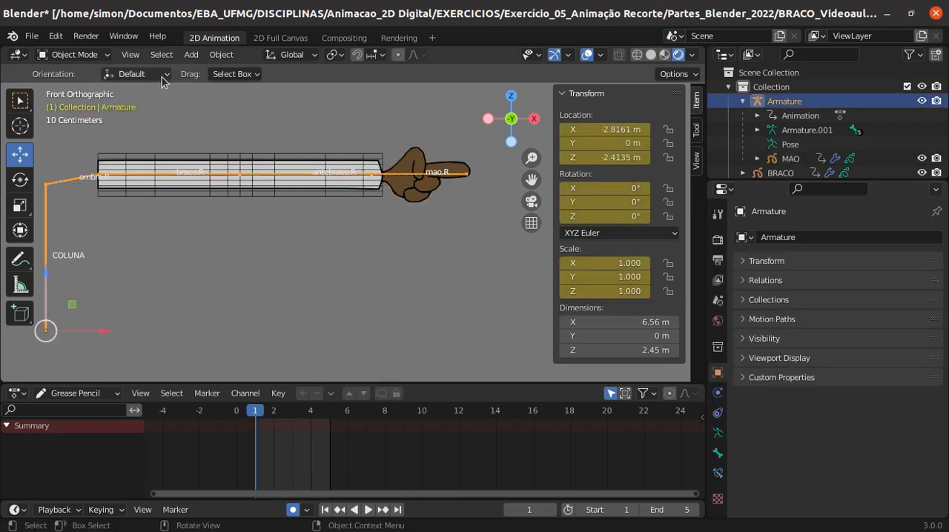
click(84, 58)
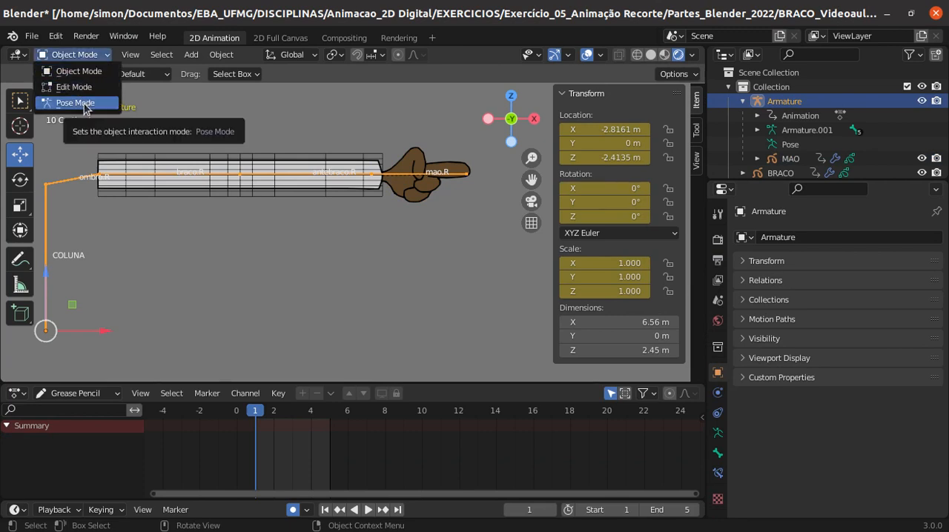
click(84, 105)
click(398, 175)
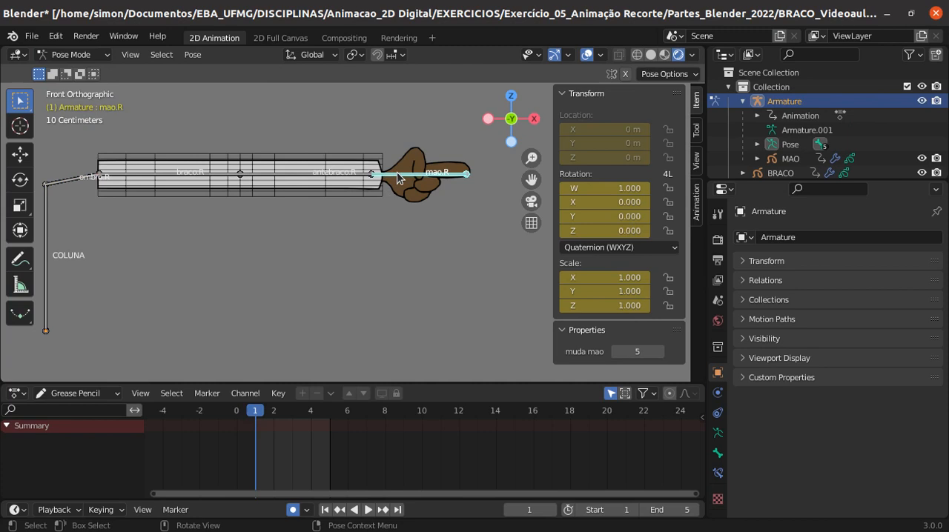
key(r)
click(385, 196)
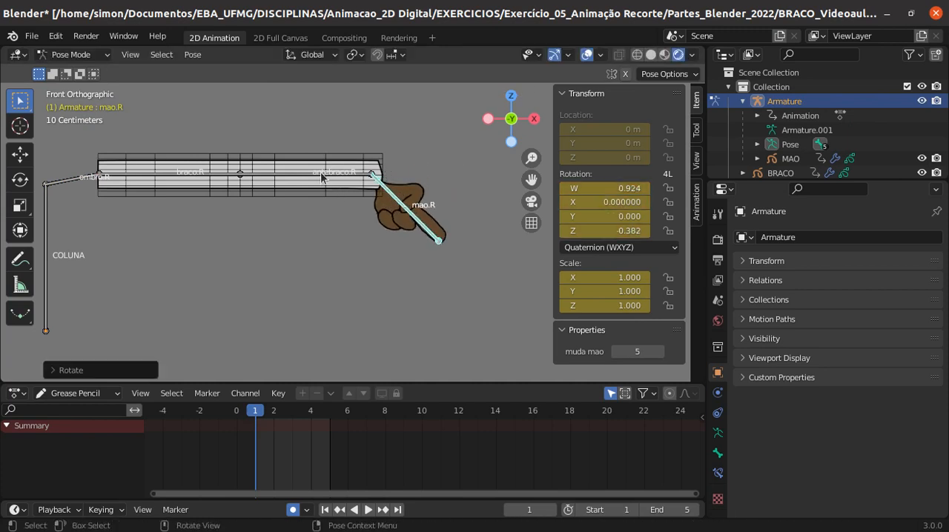
- Rotate the antebraco.R bone downward by about 39° to bend the arm at the elbow
click(321, 178)
key(r)
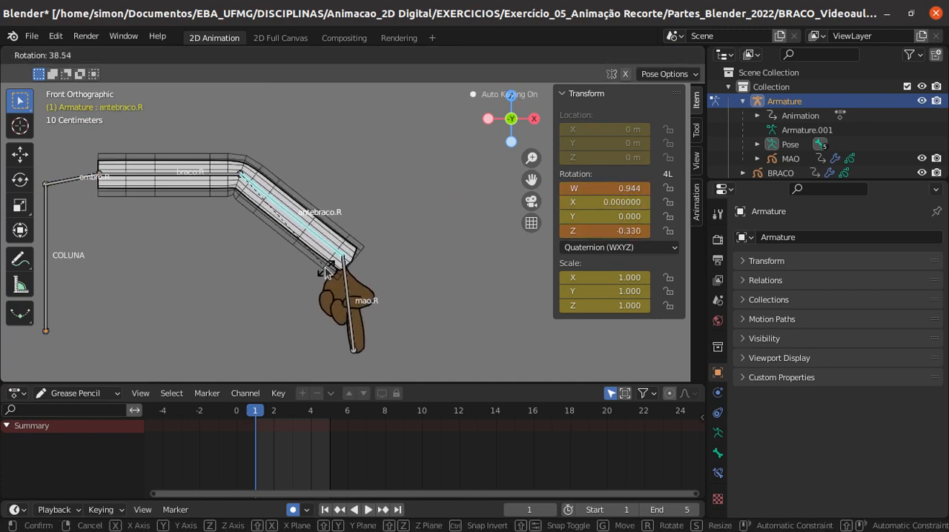
click(345, 326)
- Rotate the mao.R bone up until the hand is nearly horizontal, and set its muda mao property to 3
click(353, 324)
key(r)
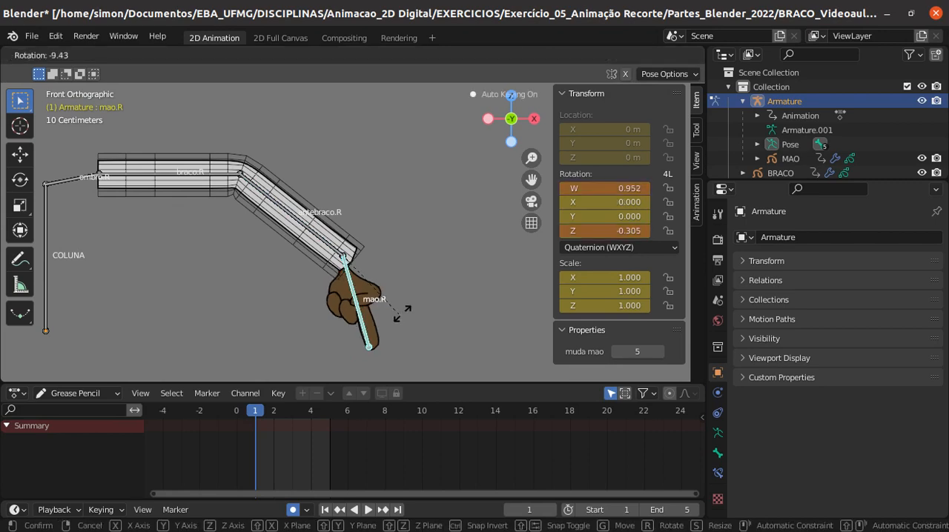
click(420, 206)
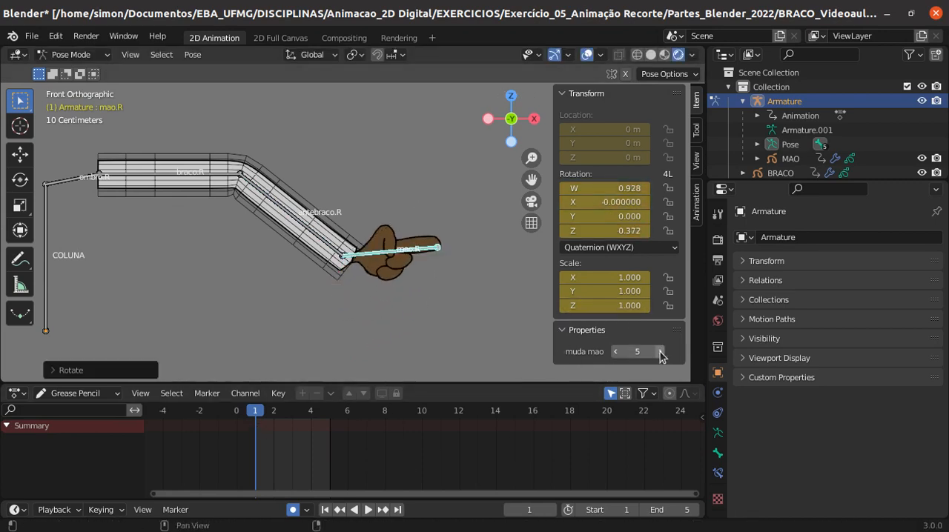
click(614, 351)
click(615, 351)
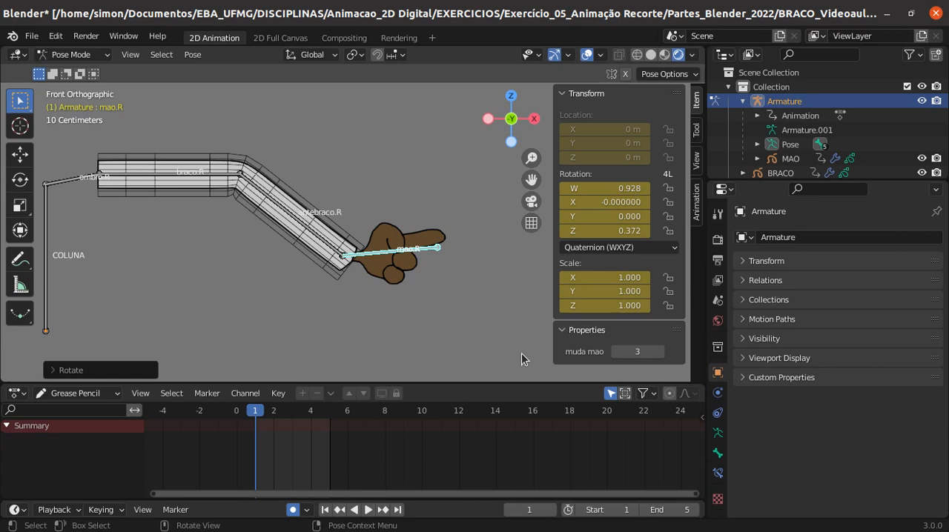
- Rotate the braco.R bone downward by about 31° and the antebraco.R bone upward to raise the forearm
click(157, 179)
key(r)
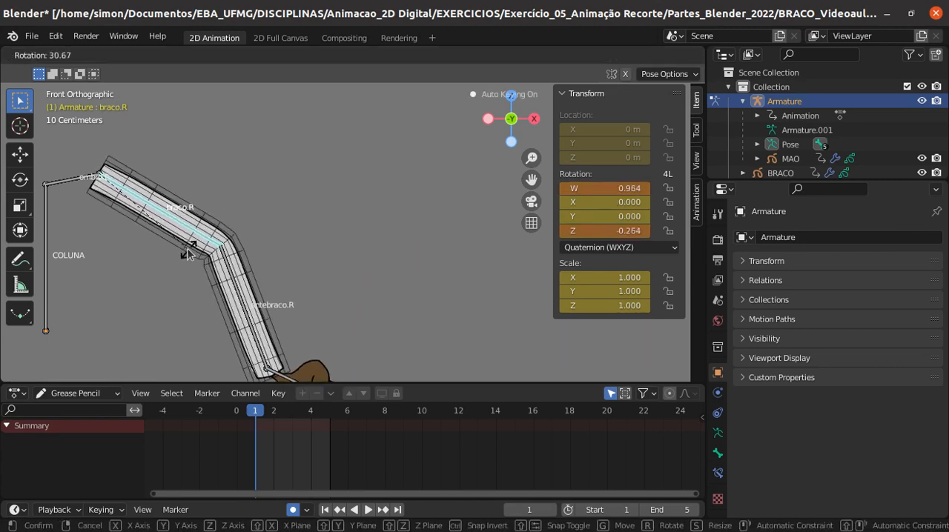
click(235, 305)
click(241, 308)
key(r)
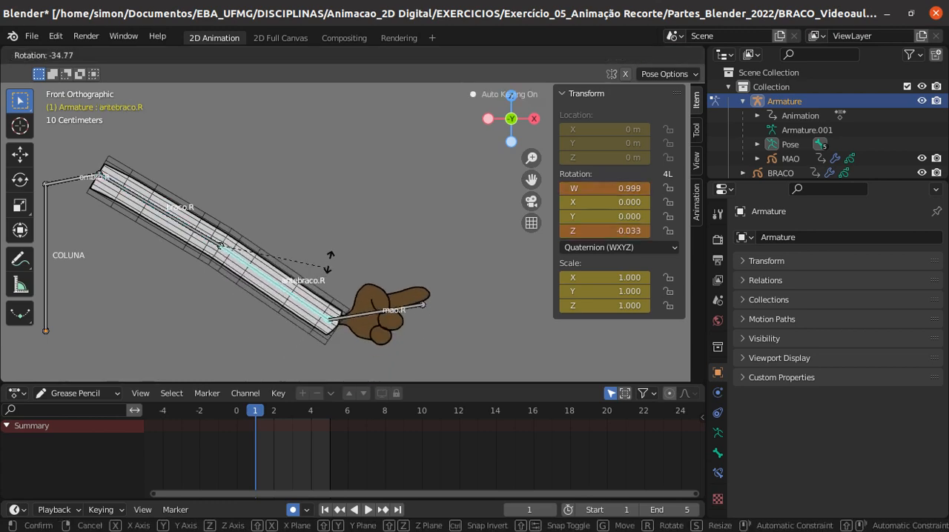
click(341, 194)
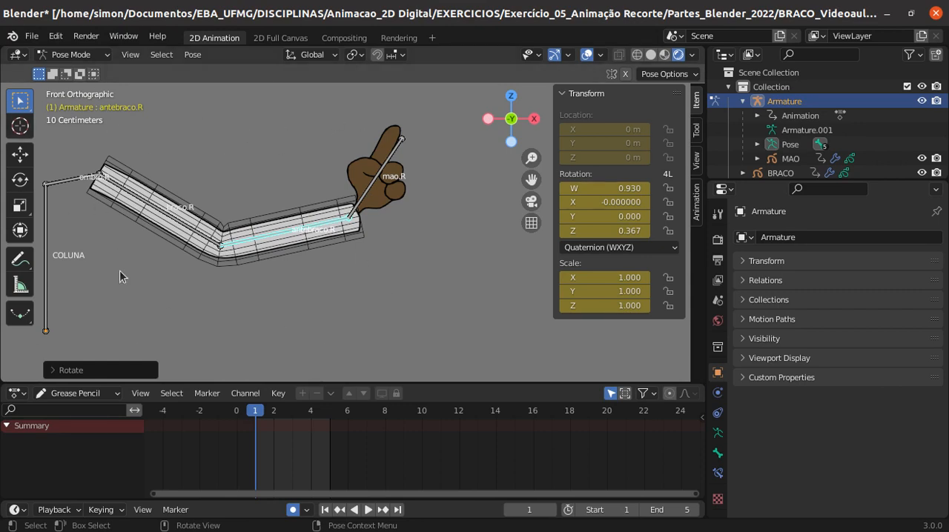
- Deselect the bones, enlarge the Outliner and hide the braco.R lattice in the viewport
click(257, 261)
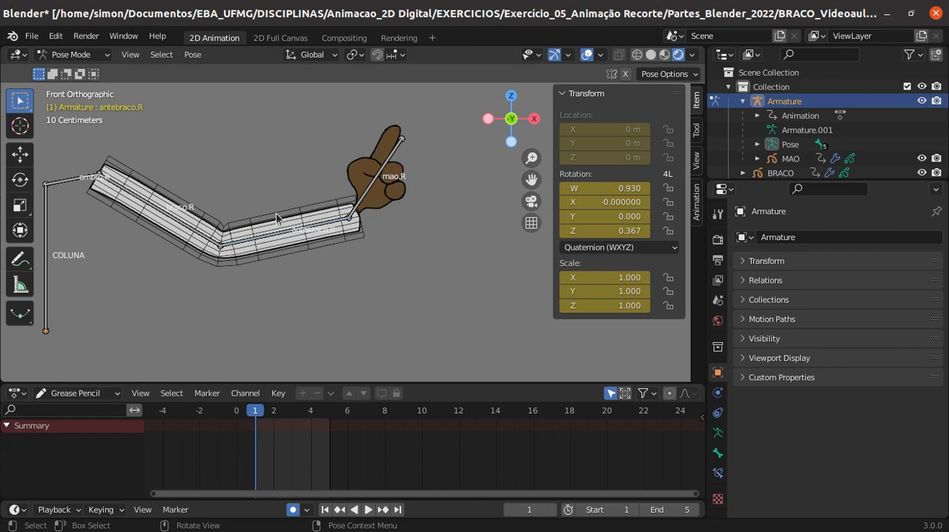
drag(775, 178, 775, 254)
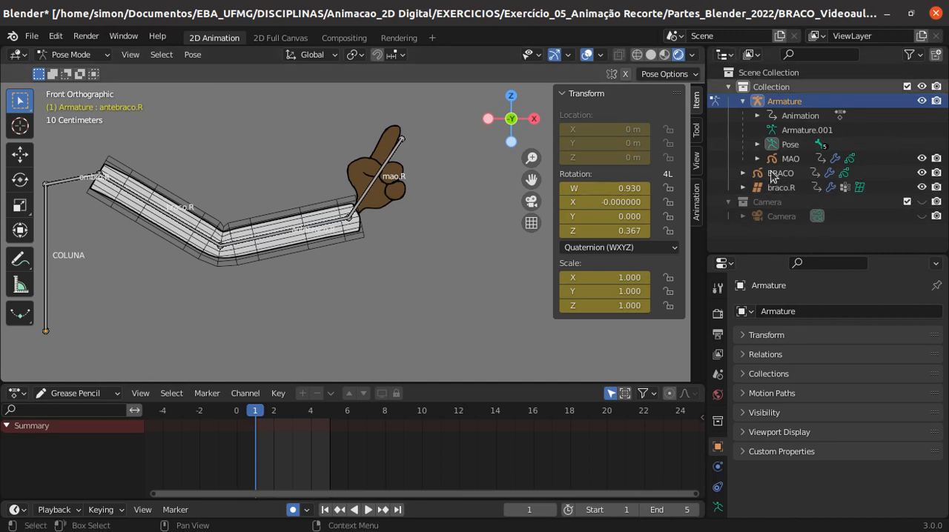
click(921, 188)
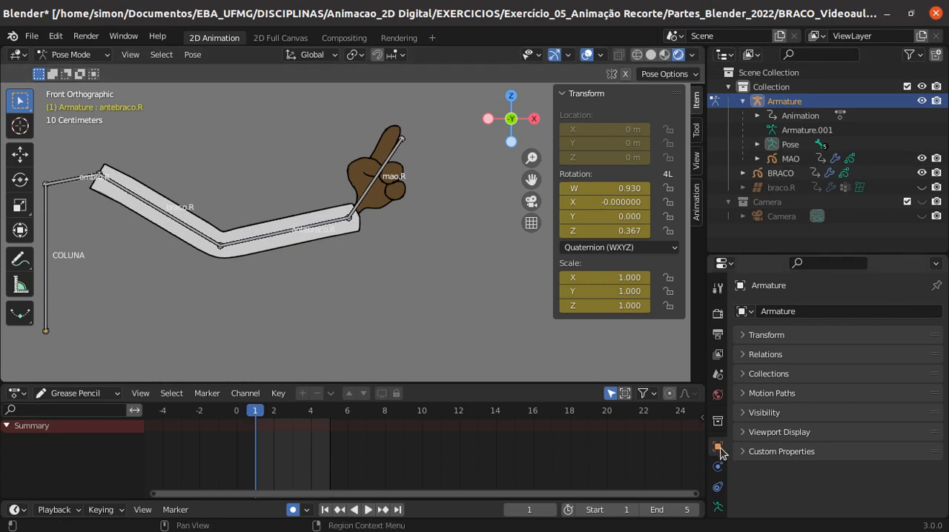
- Set the armature's viewport display type to Wire
click(718, 507)
scroll(788, 373, down, 6)
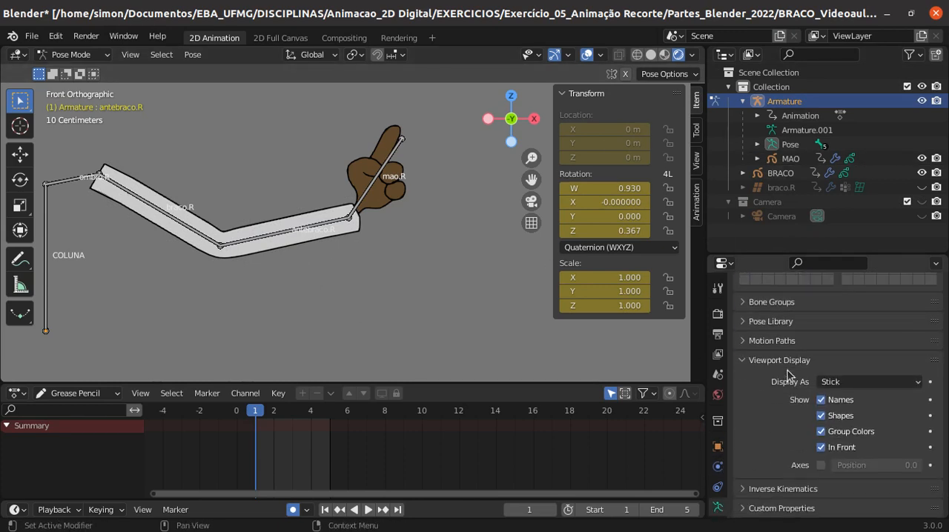
click(851, 383)
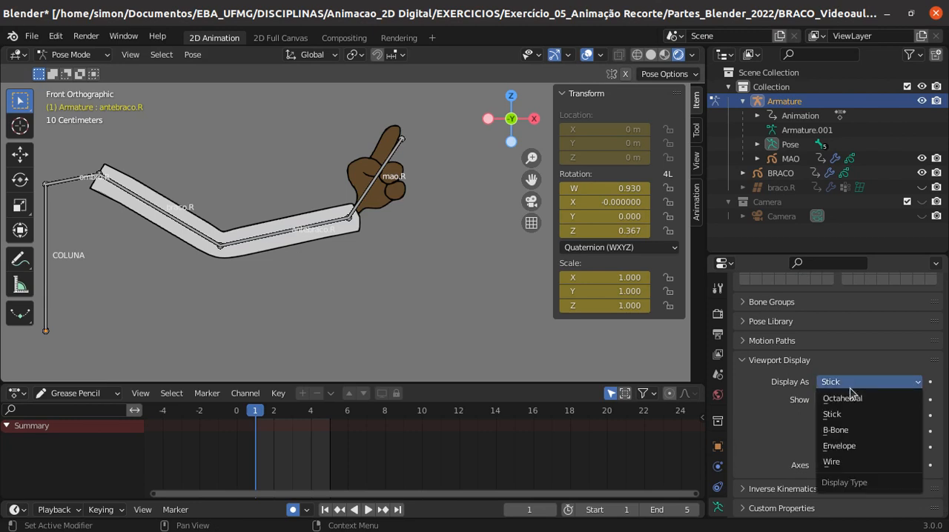
click(836, 461)
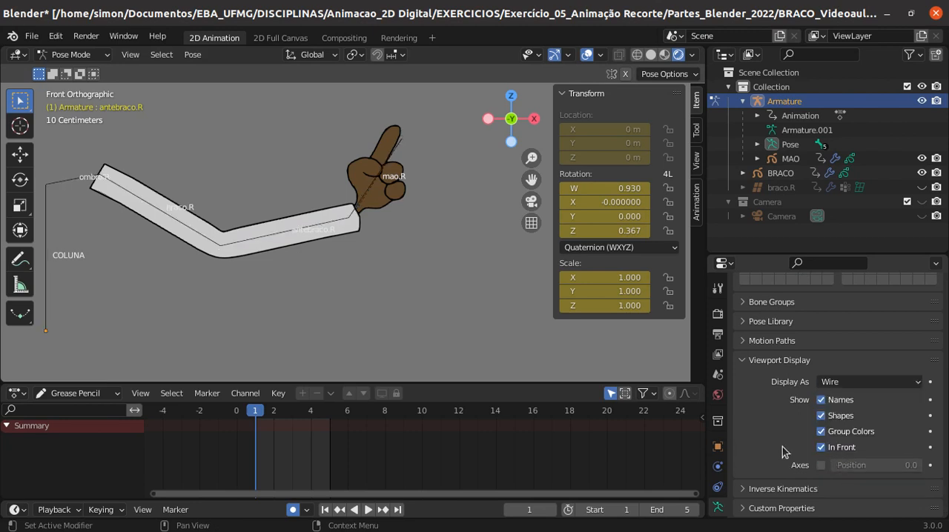
- Rotate the mao.R bone somewhat clockwise and set its muda mao property to 1
click(374, 193)
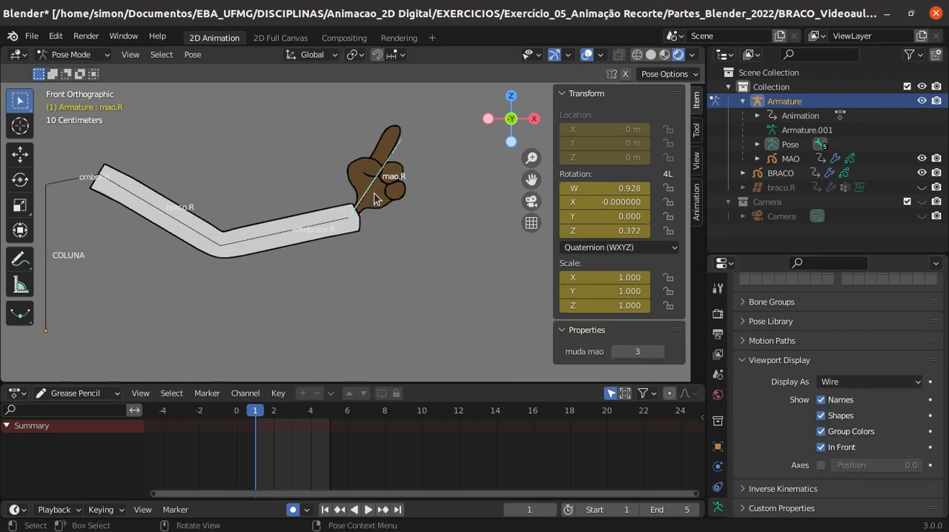
key(r)
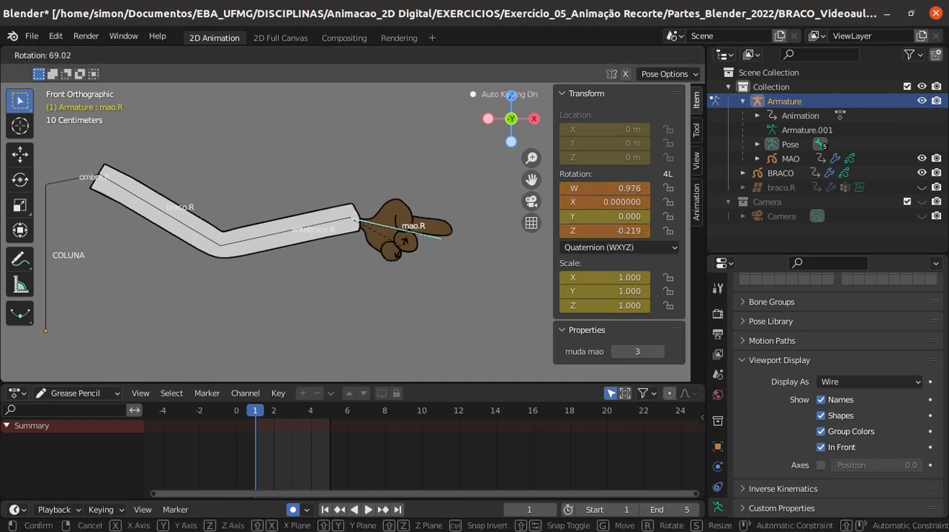
click(389, 241)
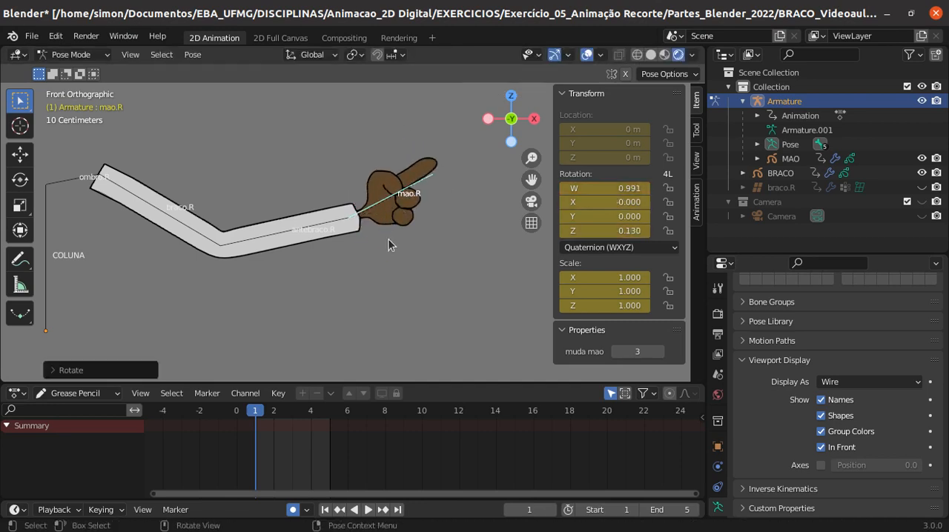
click(614, 351)
click(613, 352)
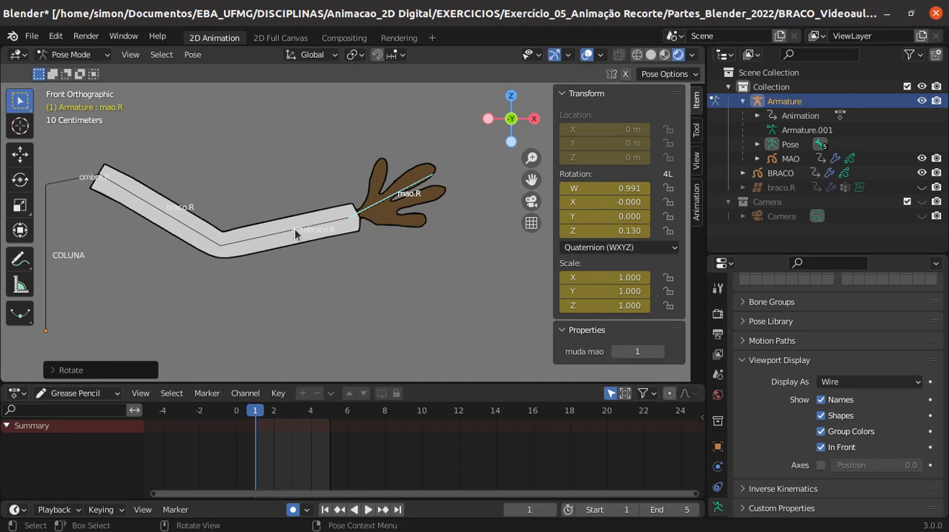
- Select the braco.R upper-arm bone for posing
click(173, 224)
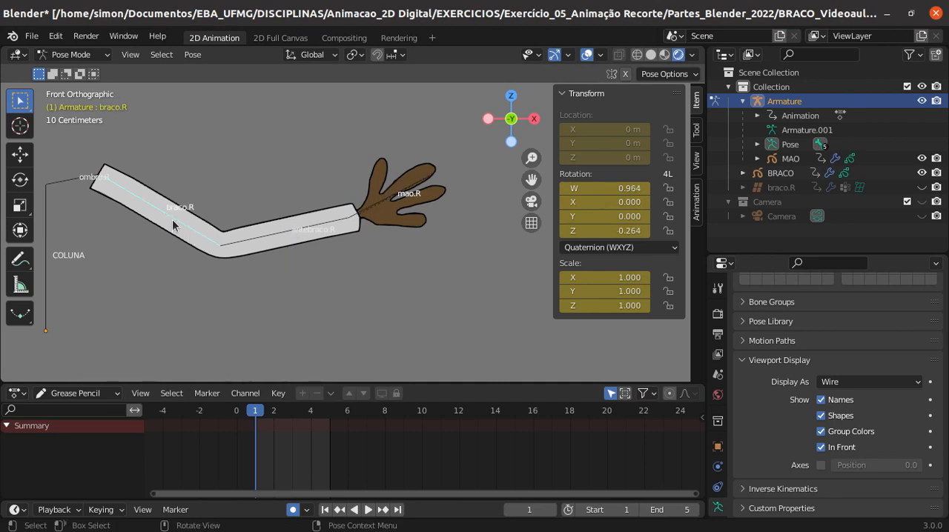